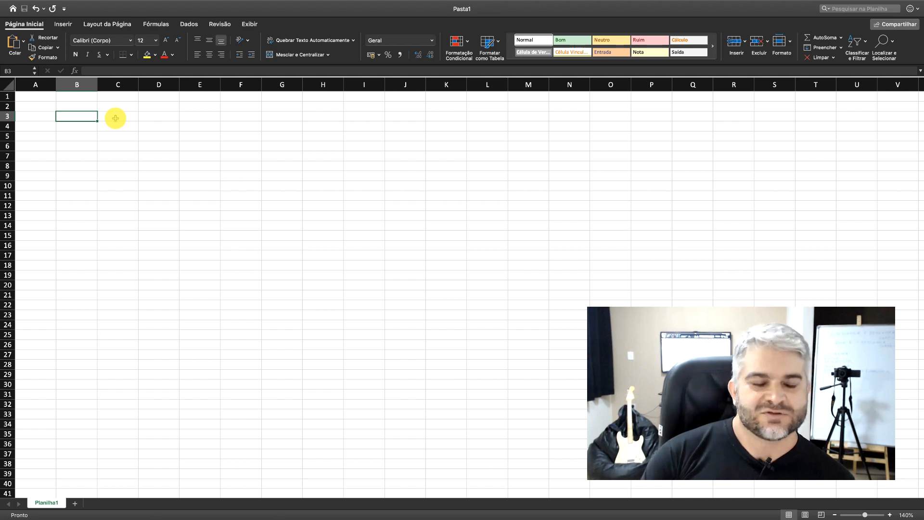
- Enter the header "EQUIPAMENTOS" in uppercase in cell B3
{"action": "left_click", "coordinate": [78, 118]}
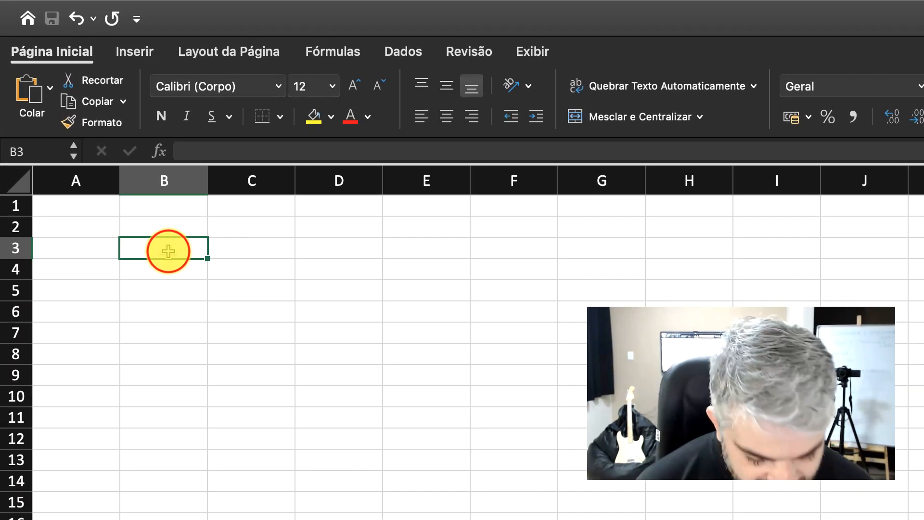
{"action": "type", "text": "eq"}
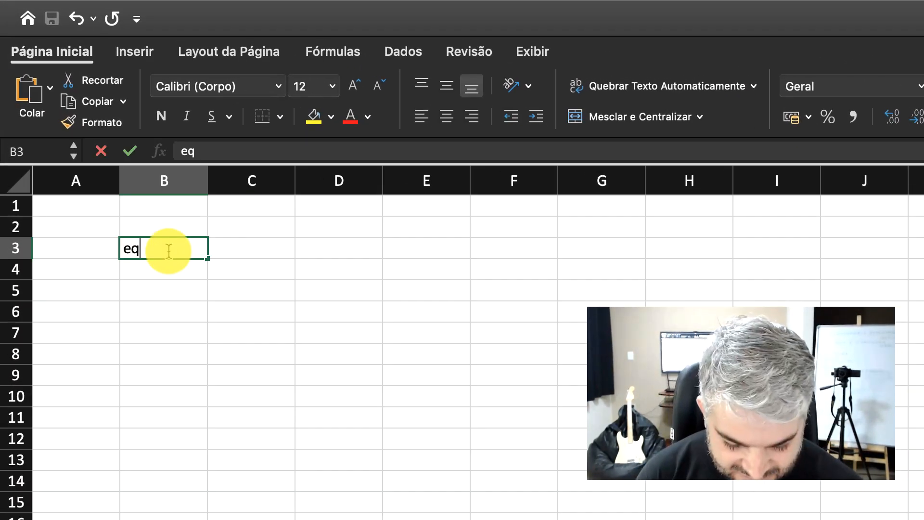
{"action": "type", "text": "uipamentos"}
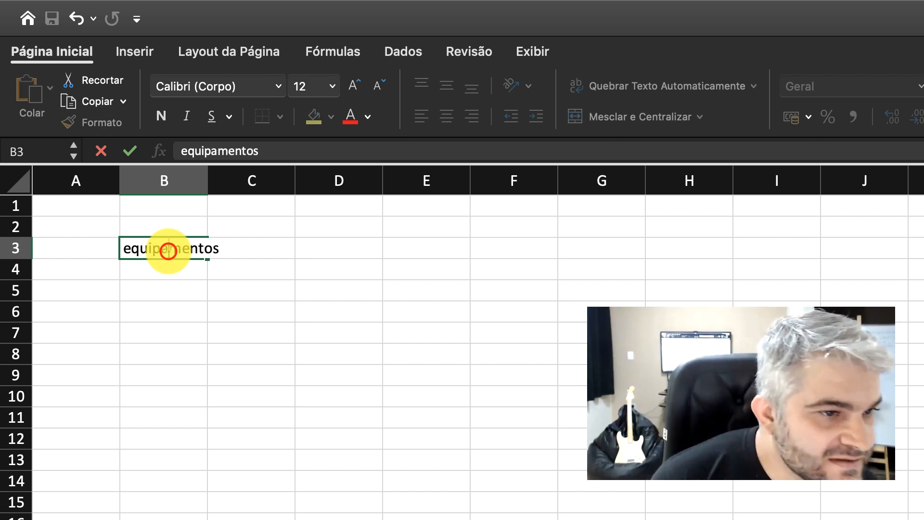
{"action": "double_click", "coordinate": [169, 251]}
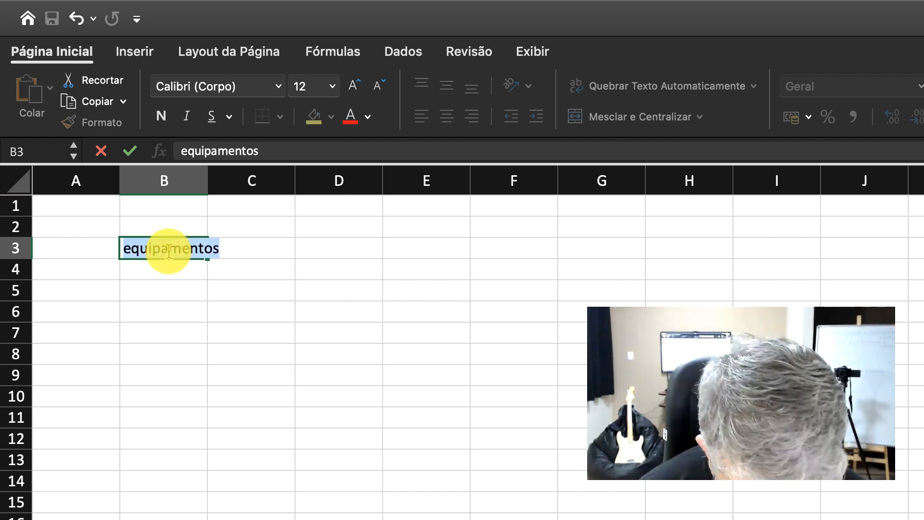
{"action": "type", "text": "EQUIPAM"}
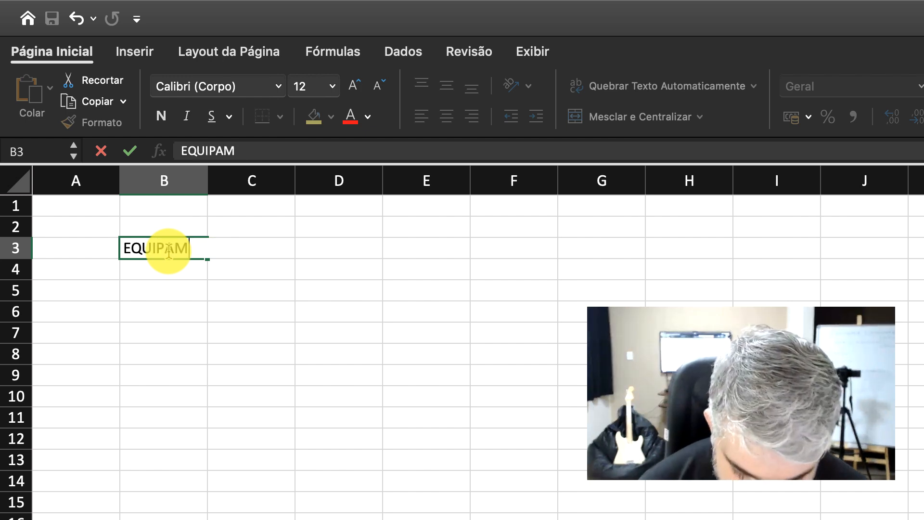
{"action": "type", "text": "ENTOS"}
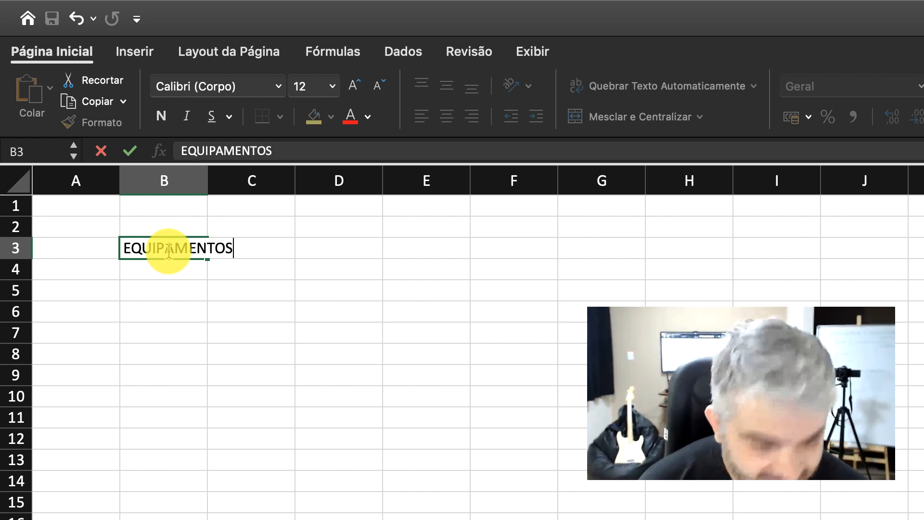
- Enter "computador" in cell B4 as the first item under the equipment header
{"action": "left_click", "coordinate": [152, 274]}
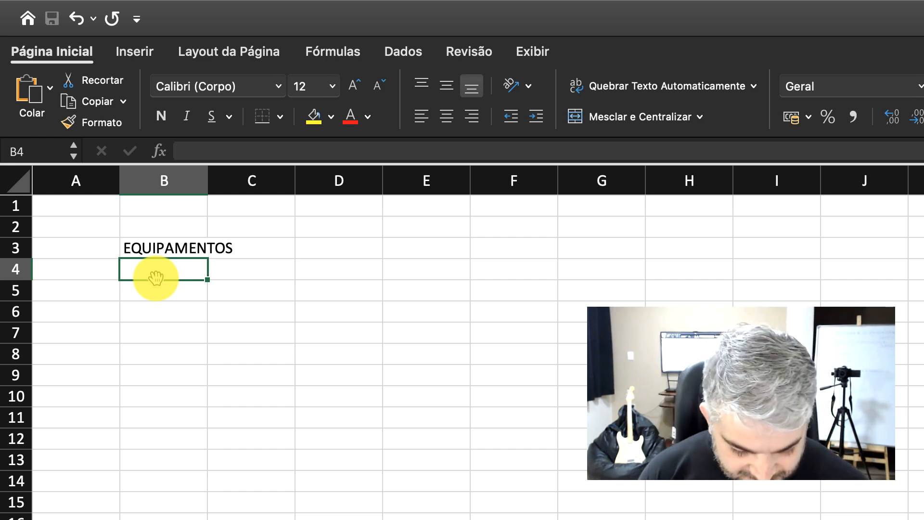
{"action": "type", "text": "computador"}
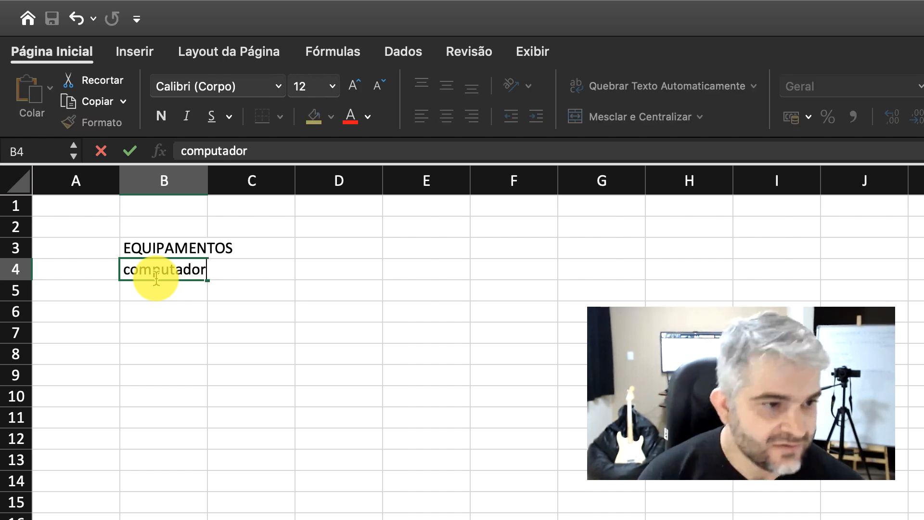
{"action": "left_click", "coordinate": [252, 274]}
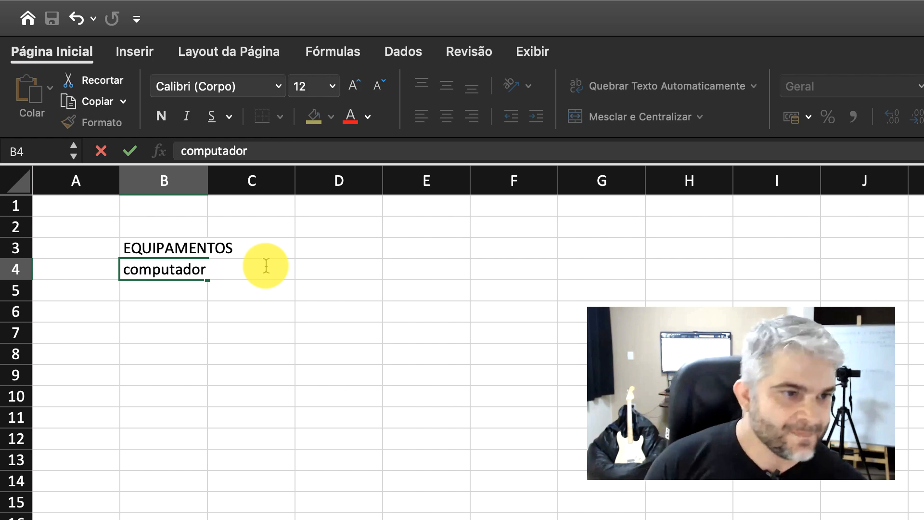
{"action": "left_click", "coordinate": [161, 247]}
{"action": "left_click", "coordinate": [222, 248]}
{"action": "left_click", "coordinate": [165, 249]}
{"action": "left_click", "coordinate": [180, 270]}
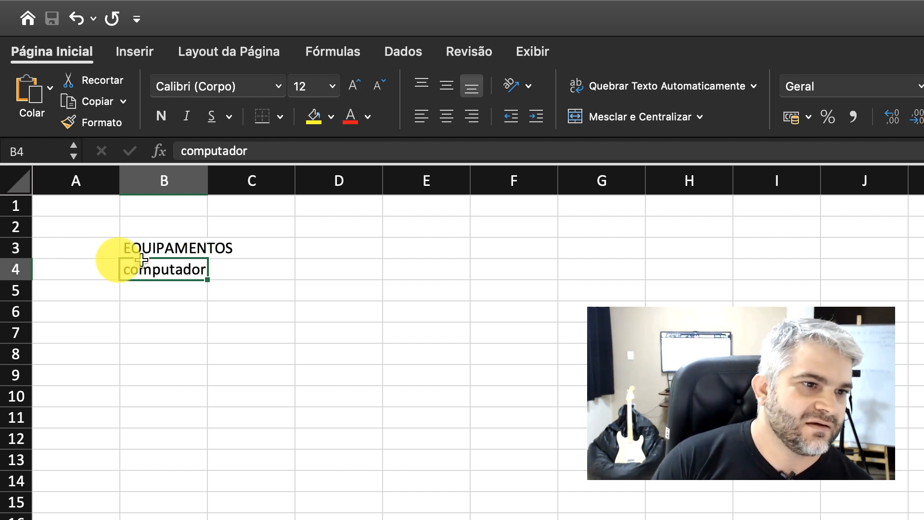
{"action": "left_click", "coordinate": [168, 270]}
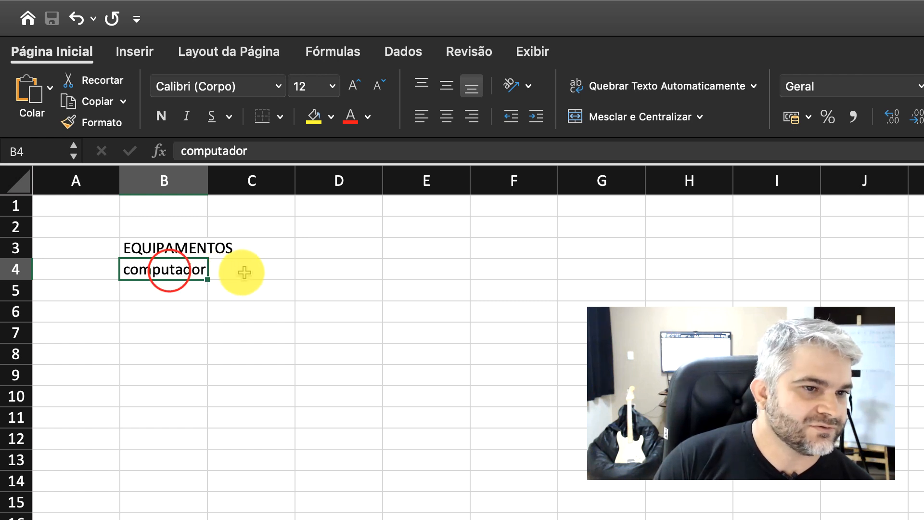
{"action": "left_click", "coordinate": [241, 270]}
{"action": "left_click", "coordinate": [177, 270]}
- Enter 6000 in cell C4 as the value of the computador item
{"action": "left_click", "coordinate": [254, 270]}
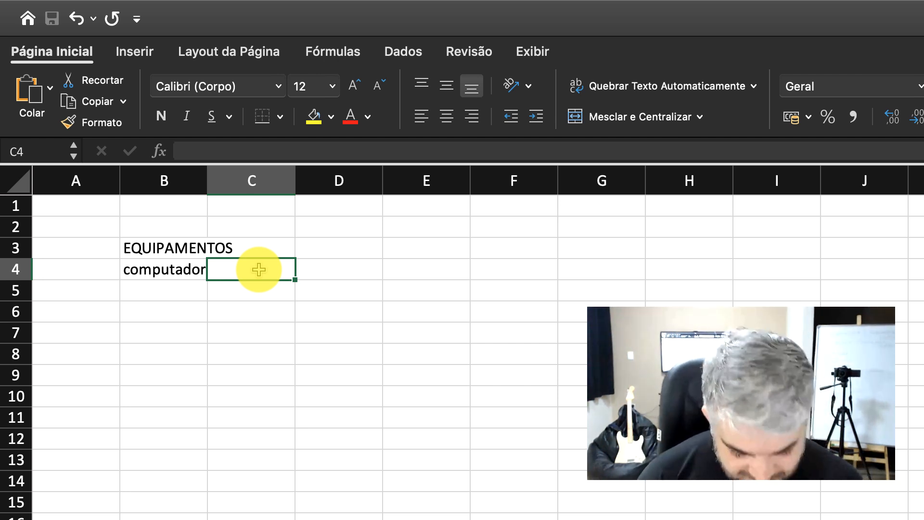
{"action": "type", "text": "6000"}
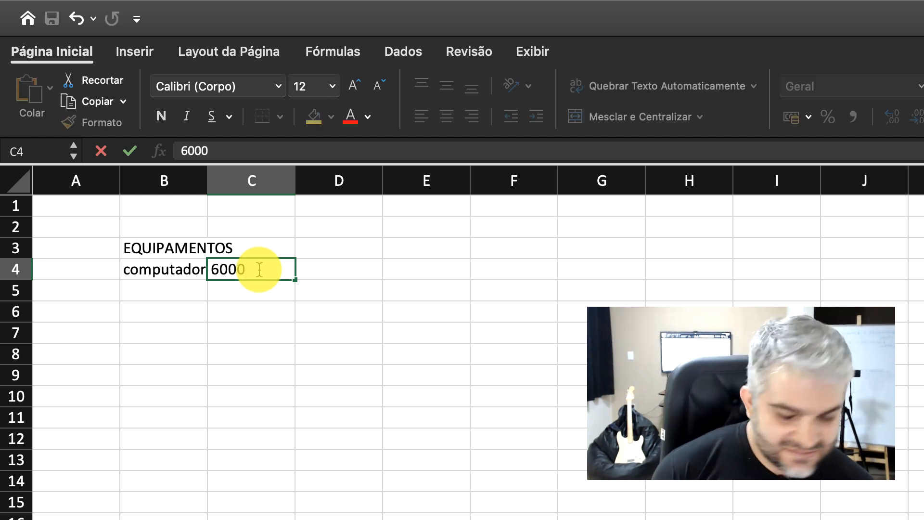
{"action": "key", "text": "Return"}
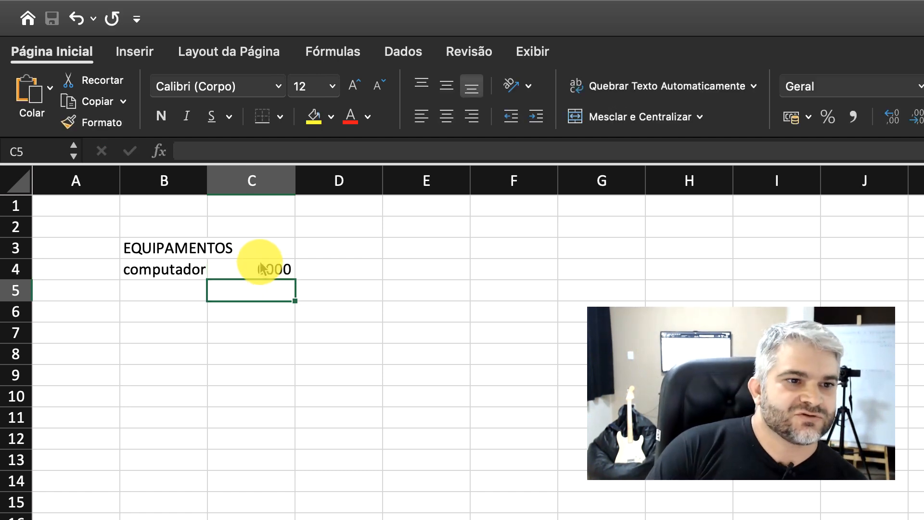
{"action": "left_click", "coordinate": [243, 261]}
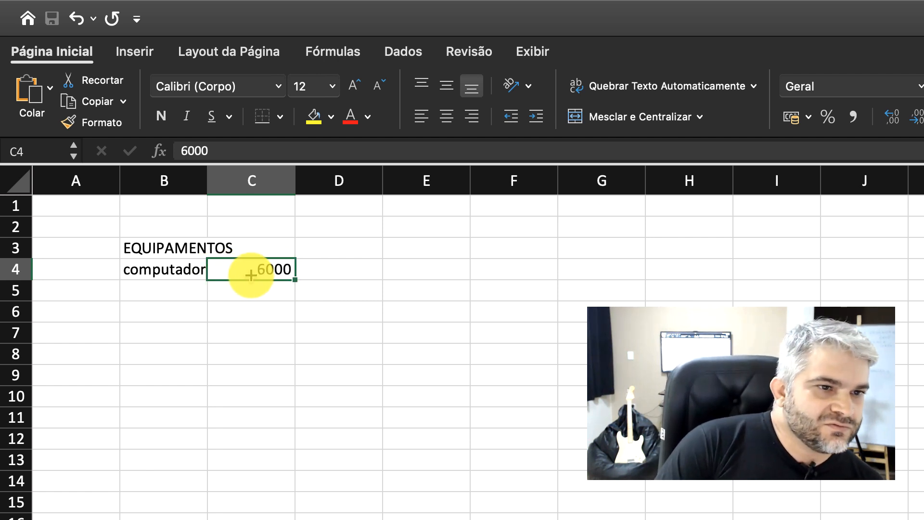
{"action": "left_click", "coordinate": [353, 272]}
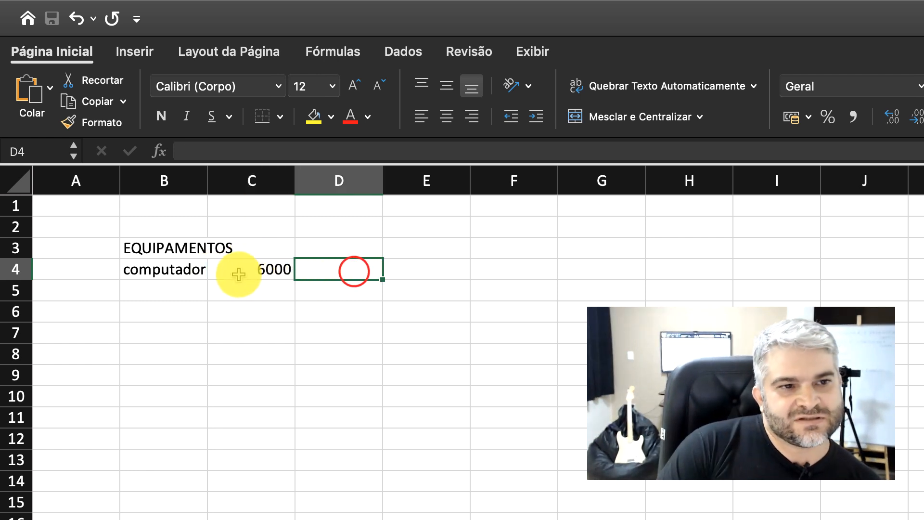
{"action": "left_click", "coordinate": [234, 273]}
{"action": "left_click", "coordinate": [331, 276]}
{"action": "left_click", "coordinate": [263, 269]}
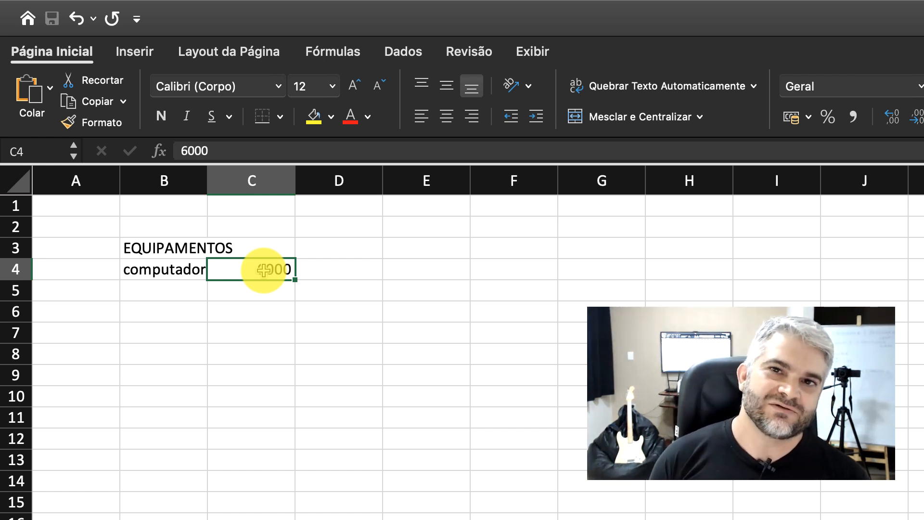
{"action": "left_click", "coordinate": [183, 249]}
{"action": "double_click", "coordinate": [185, 250]}
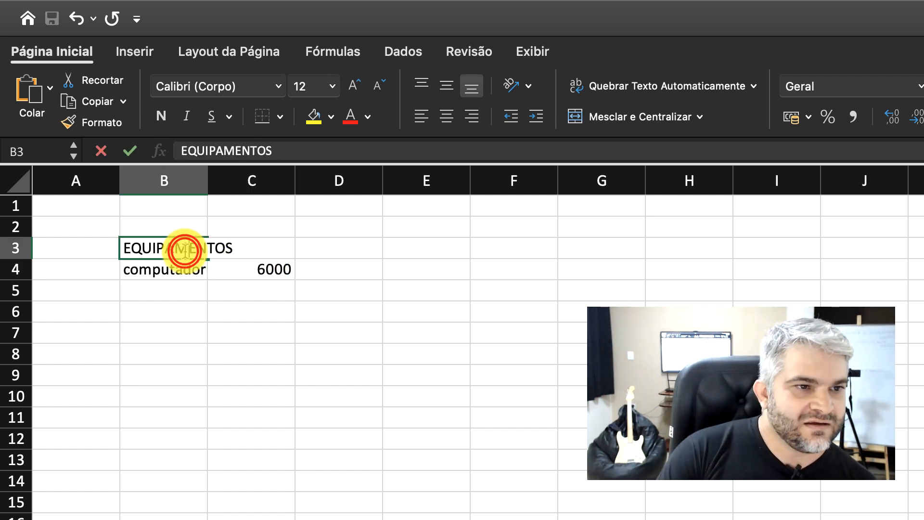
{"action": "left_click", "coordinate": [243, 227]}
{"action": "left_click", "coordinate": [142, 223]}
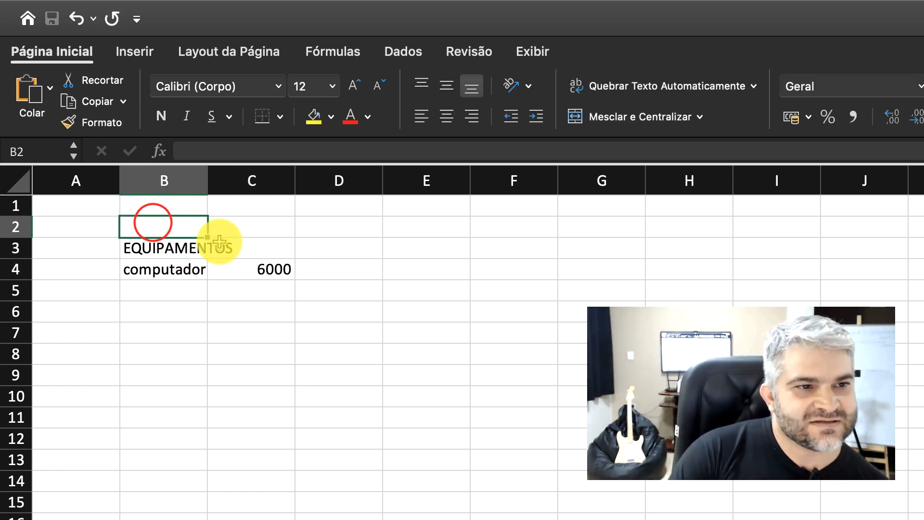
{"action": "left_click", "coordinate": [183, 228]}
{"action": "left_click", "coordinate": [162, 226]}
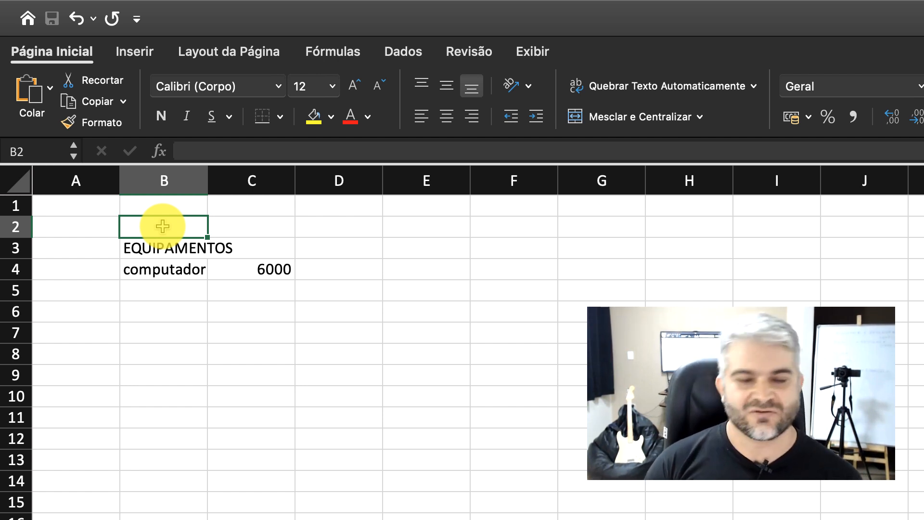
{"action": "left_click", "coordinate": [285, 273]}
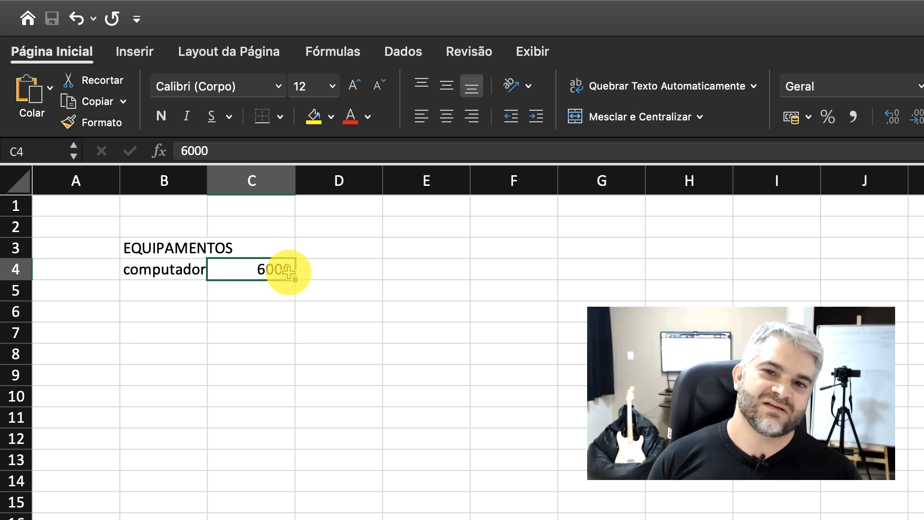
- Enter 5 in cell D4 as the depreciation figure of the computador item
{"action": "left_click", "coordinate": [339, 271]}
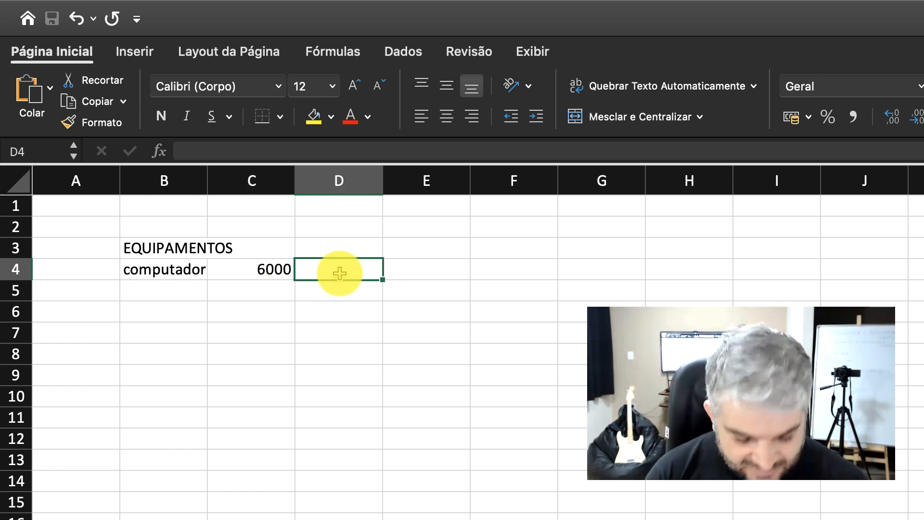
{"action": "type", "text": "5"}
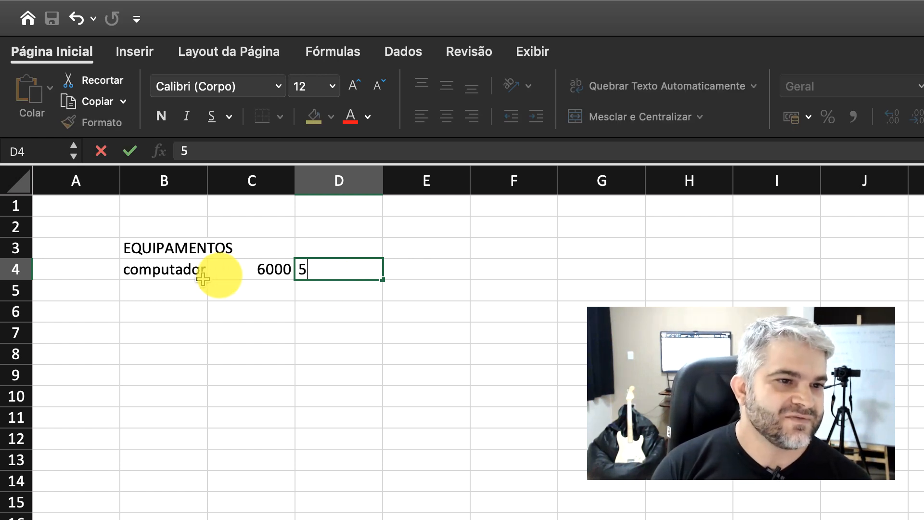
{"action": "left_click", "coordinate": [182, 239]}
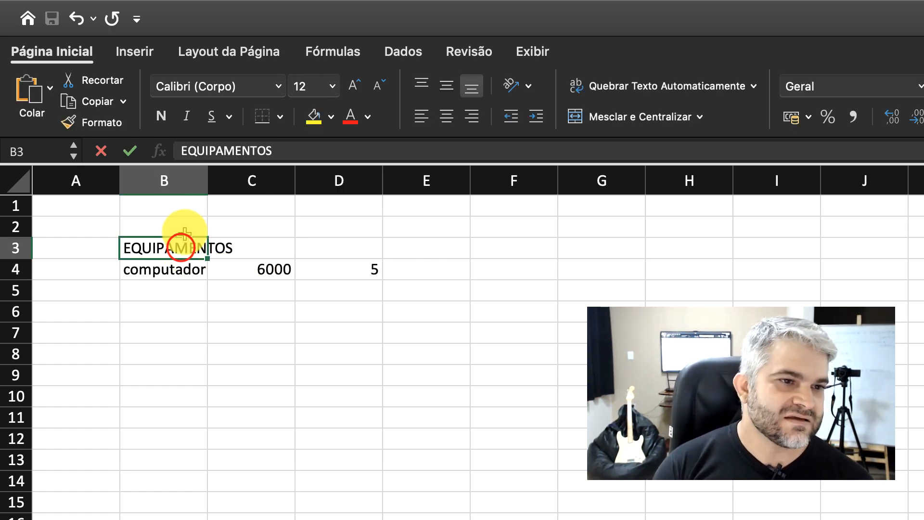
- Enter the header "valor" in cell C3 above the 6000 entry
{"action": "left_click", "coordinate": [268, 247]}
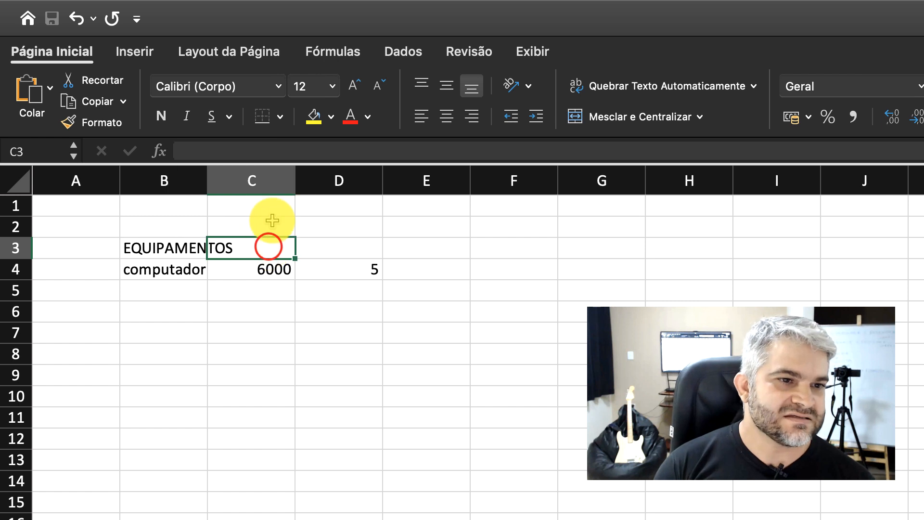
{"action": "left_click", "coordinate": [274, 248]}
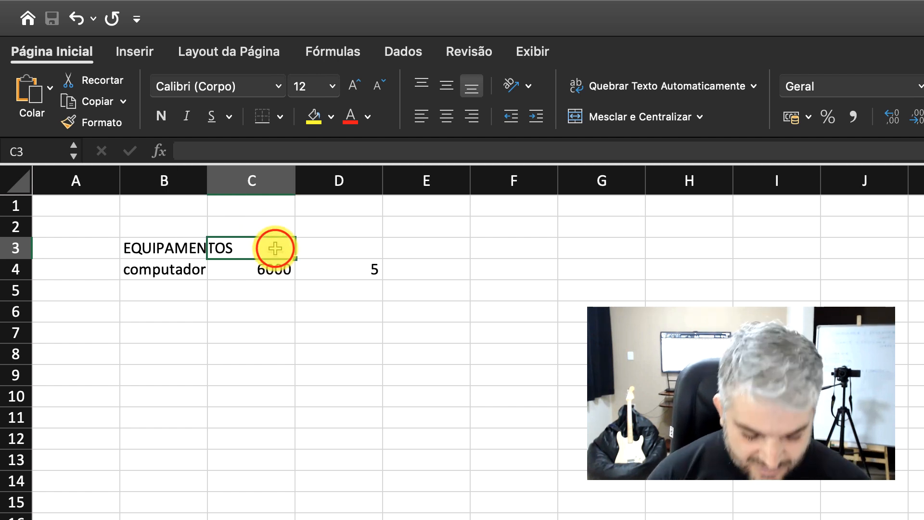
{"action": "type", "text": "valor"}
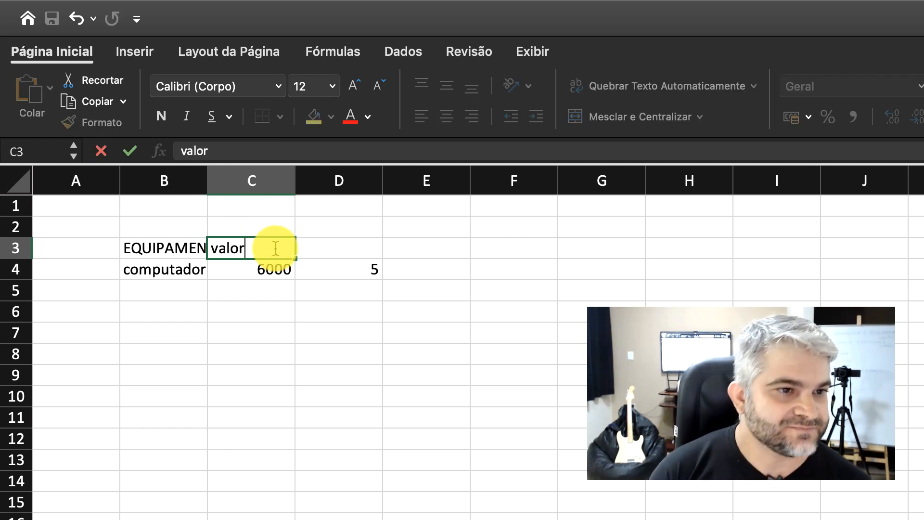
- Enter the header "deprecia'cão" in cell D3 above the 5 entry
{"action": "left_click", "coordinate": [356, 251]}
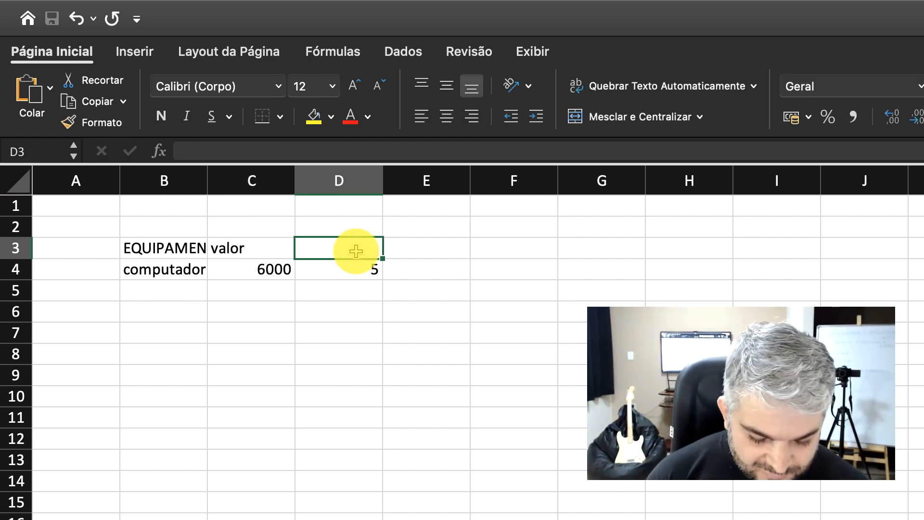
{"action": "type", "text": "de"}
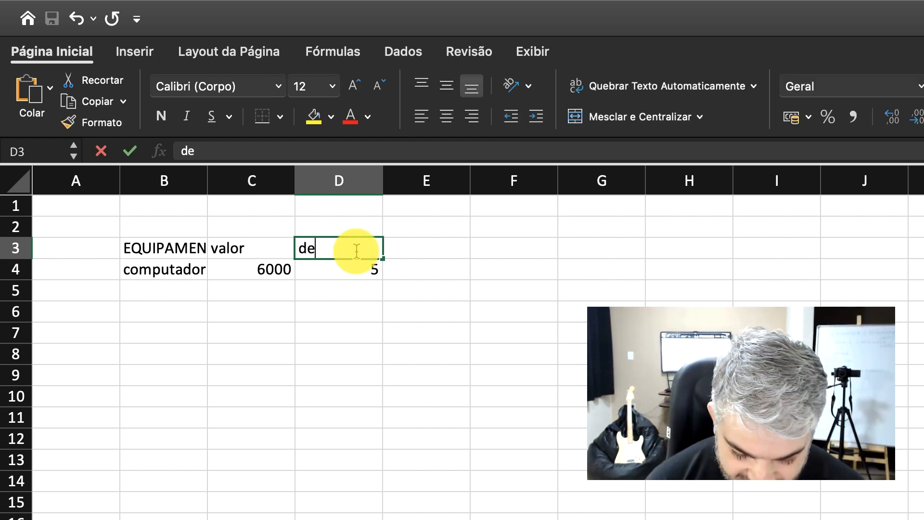
{"action": "type", "text": "precia'c"}
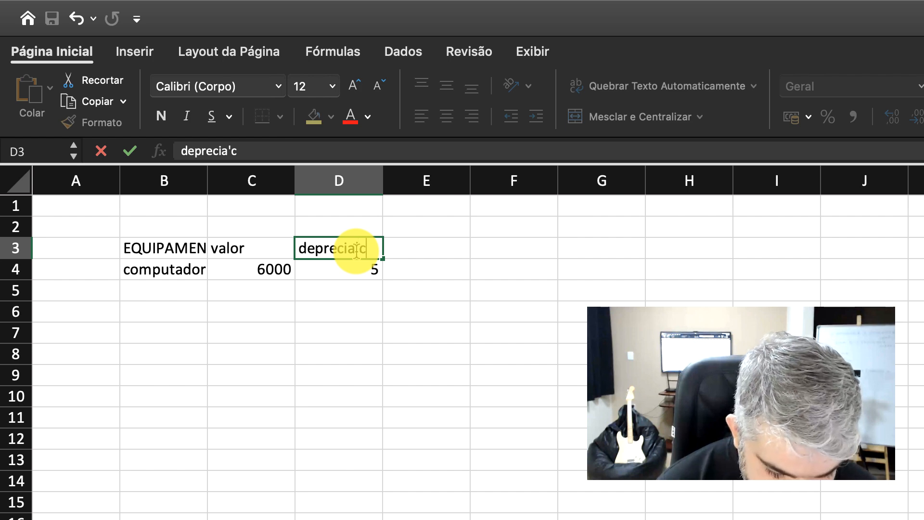
{"action": "type", "text": "ão"}
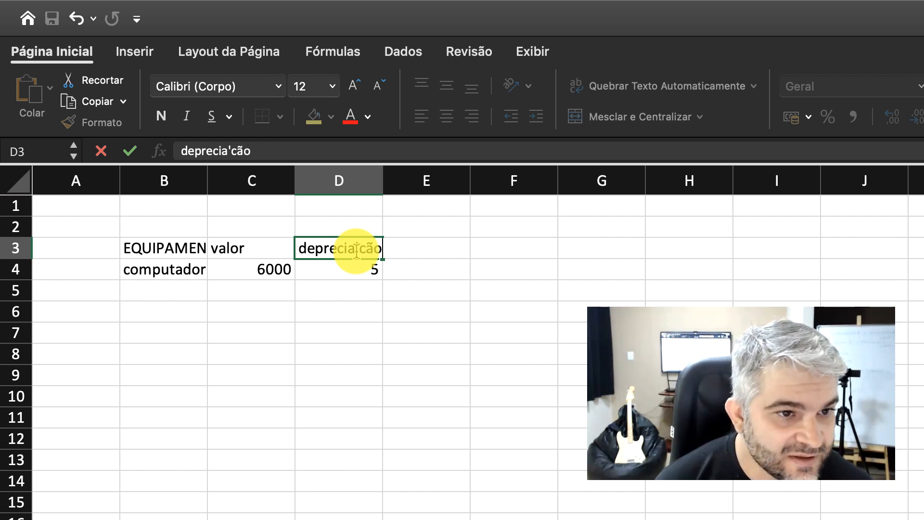
{"action": "key", "text": "Return"}
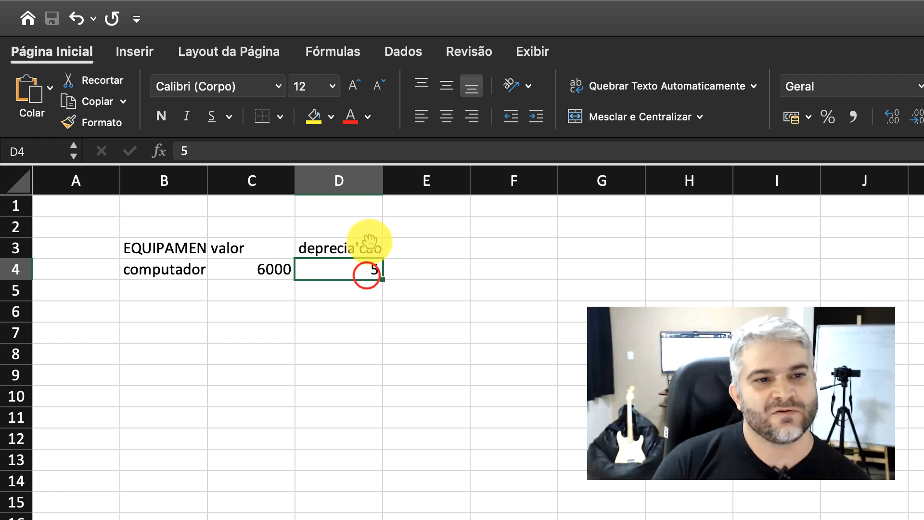
{"action": "left_click", "coordinate": [368, 248]}
{"action": "key", "text": "Return"}
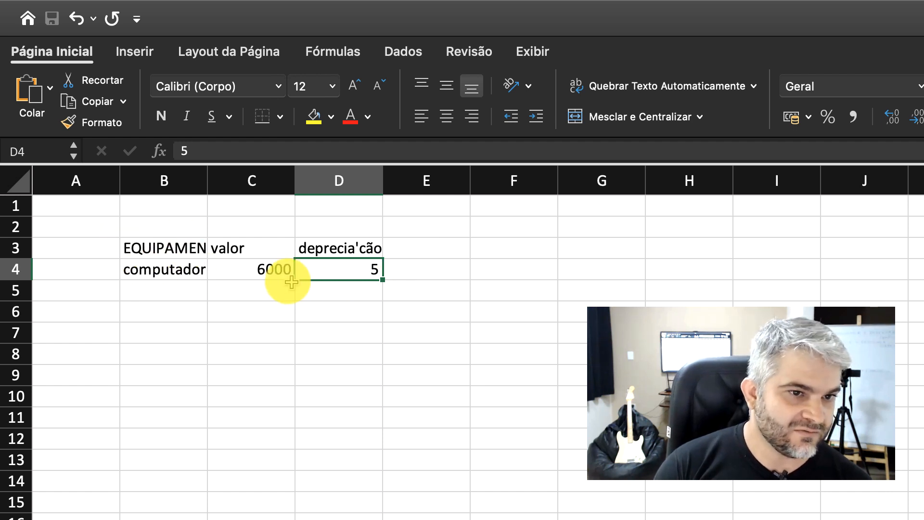
- Enter "câmera" in cell B5 as the second equipment item below computador
{"action": "left_click", "coordinate": [144, 288]}
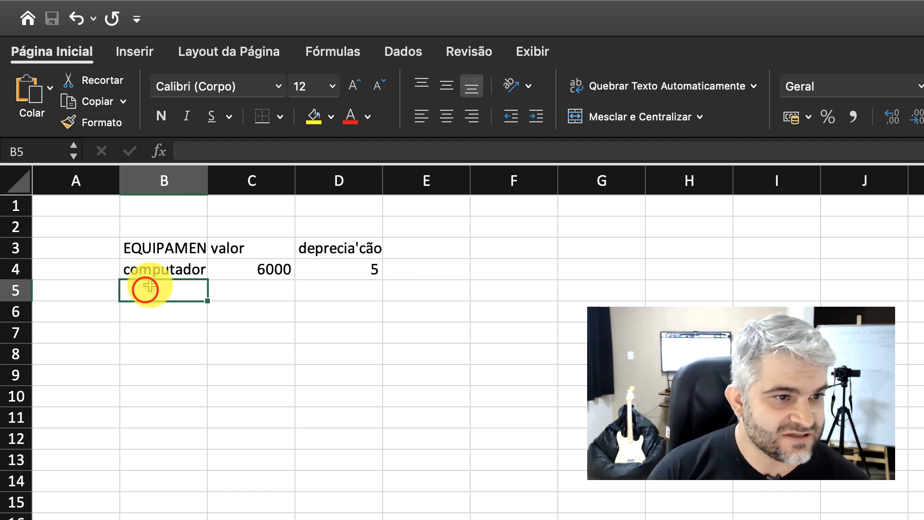
{"action": "left_click", "coordinate": [174, 292]}
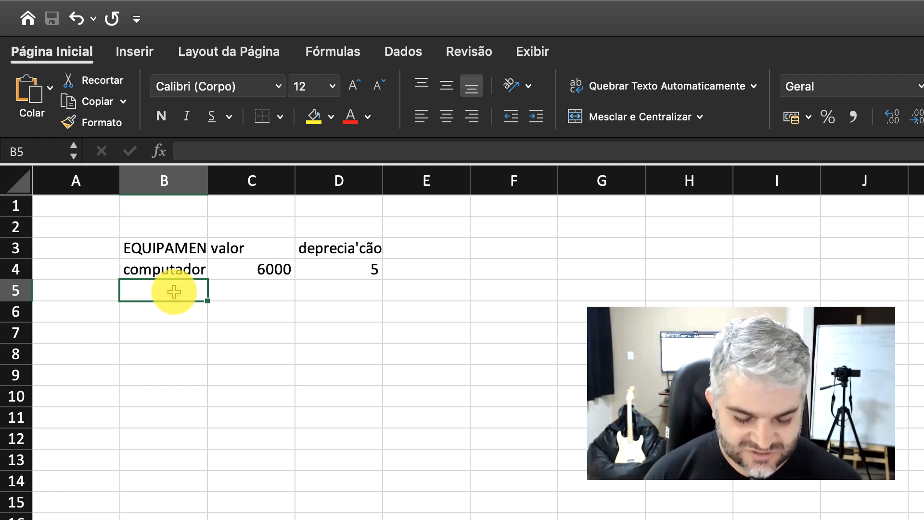
{"action": "double_click", "coordinate": [174, 291]}
{"action": "type", "text": "com"}
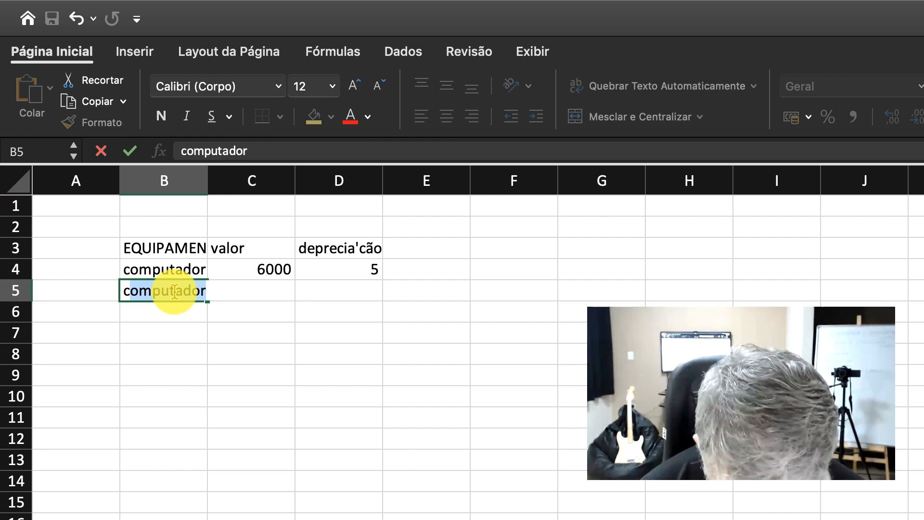
{"action": "key", "text": "BackSpace"}
{"action": "key", "text": "BackSpace"}
{"action": "key", "text": "BackSpace"}
{"action": "type", "text": "âmer"}
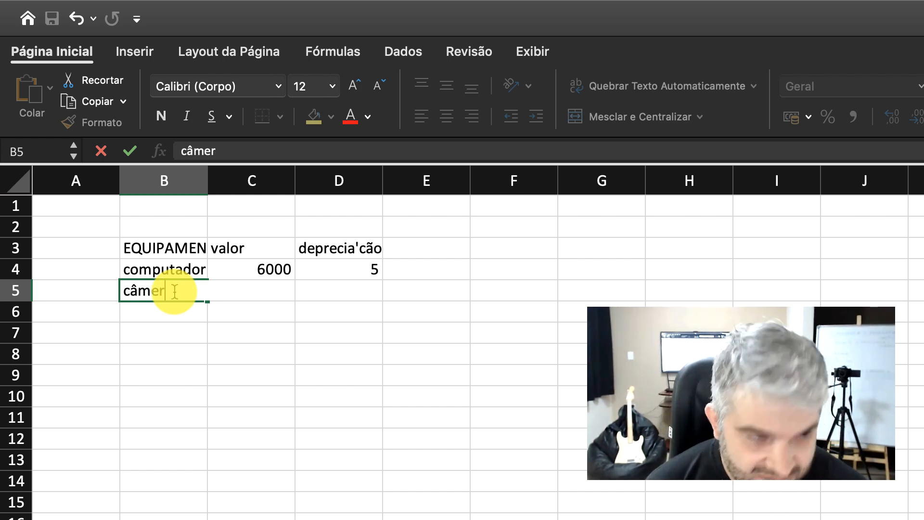
{"action": "left_click", "coordinate": [272, 292]}
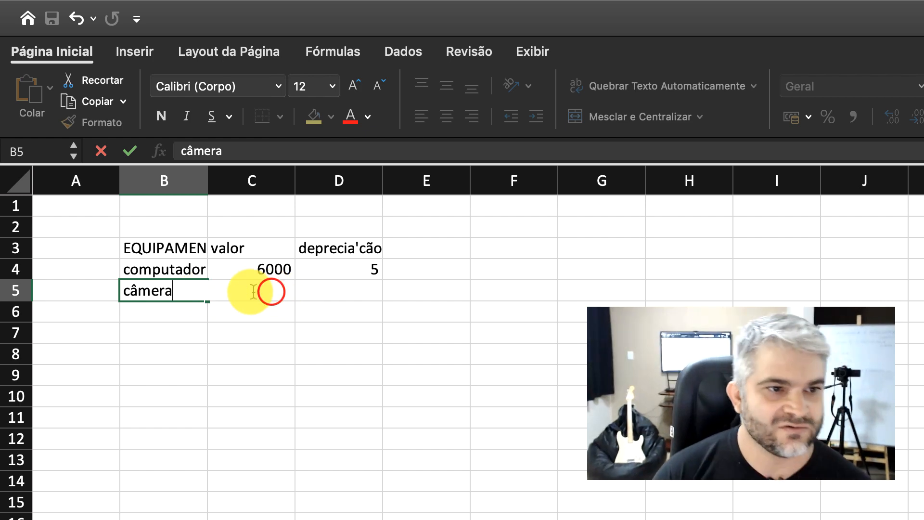
{"action": "double_click", "coordinate": [243, 288]}
{"action": "left_click", "coordinate": [241, 289]}
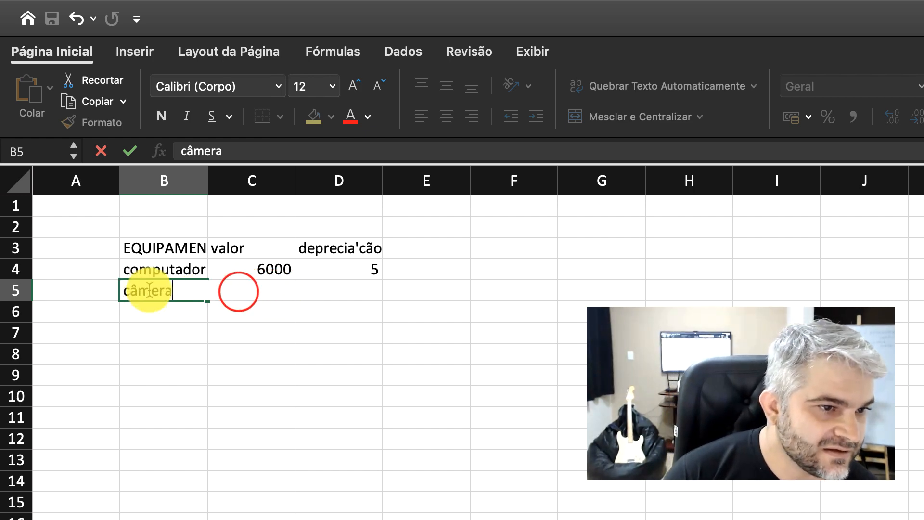
{"action": "left_click", "coordinate": [239, 289]}
{"action": "left_click", "coordinate": [257, 264]}
- Enter 2500 in cell C5 and 5 in cell D5 as the value and depreciation of the câmera item
{"action": "left_click", "coordinate": [247, 284]}
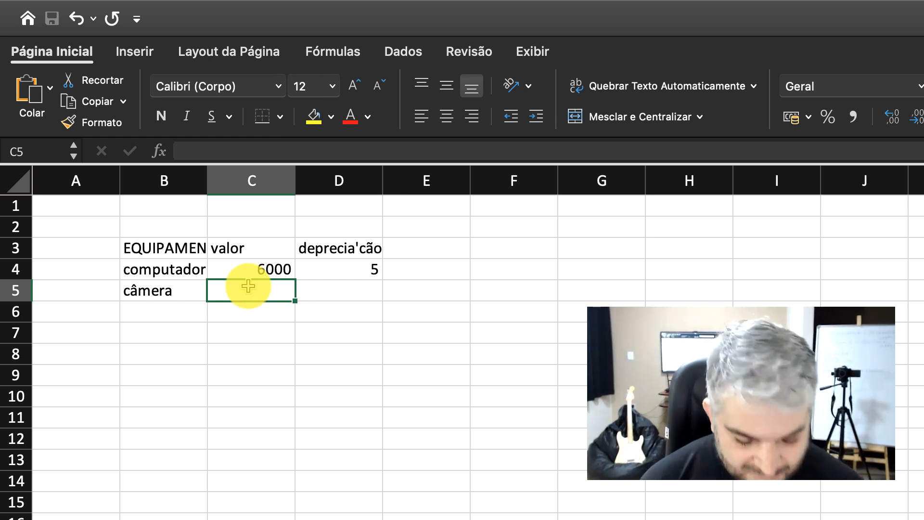
{"action": "type", "text": "2500"}
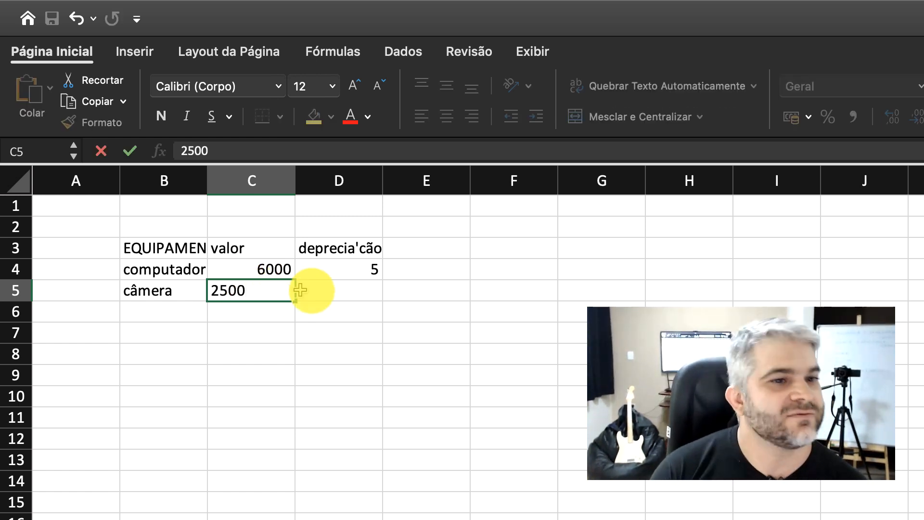
{"action": "left_click", "coordinate": [336, 290]}
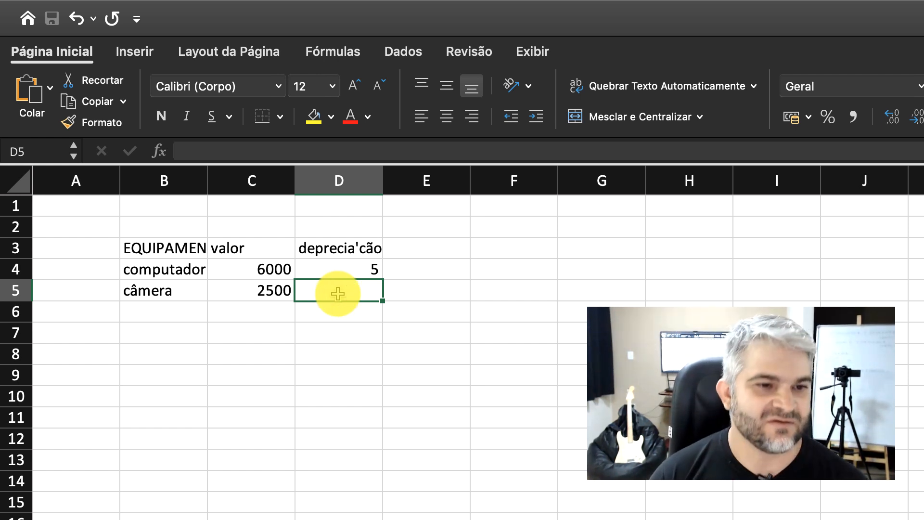
{"action": "type", "text": "5"}
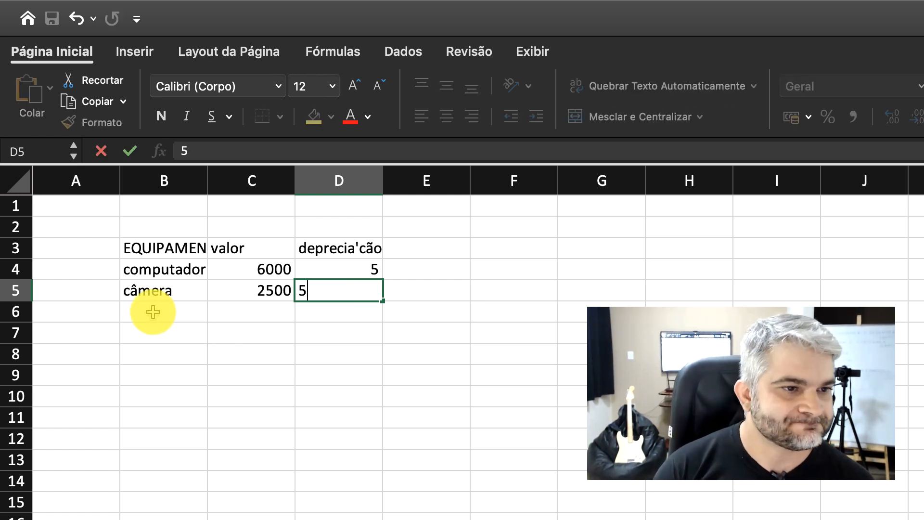
- Enter "mesa digitalidora" in cell B6 as the third equipment item
{"action": "left_click", "coordinate": [161, 311]}
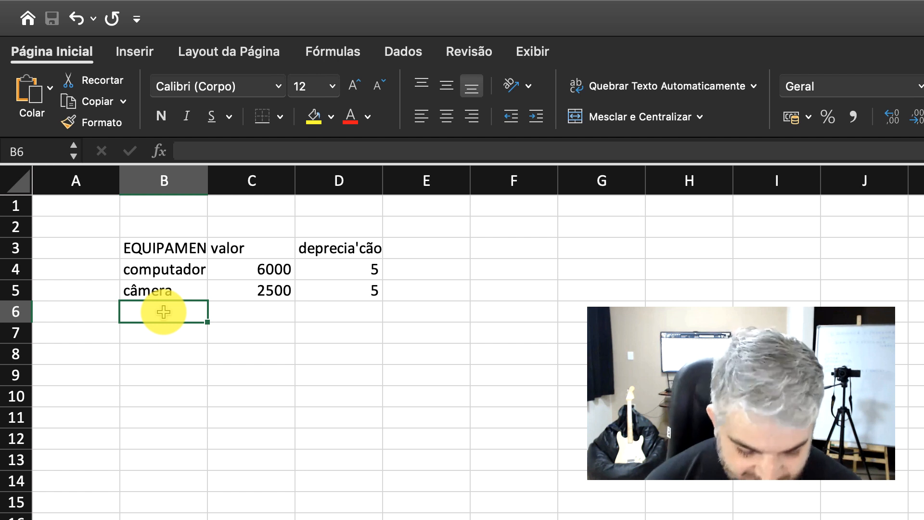
{"action": "type", "text": "mesa d"}
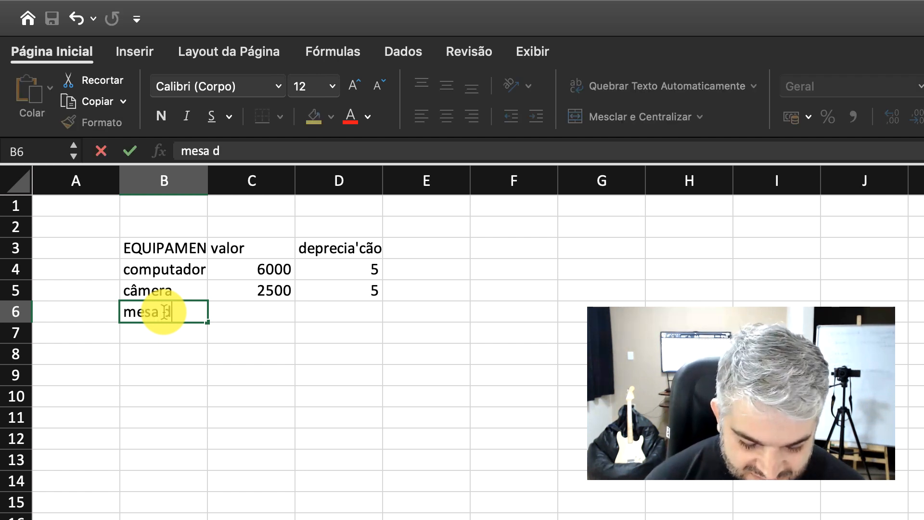
{"action": "type", "text": "igitali"}
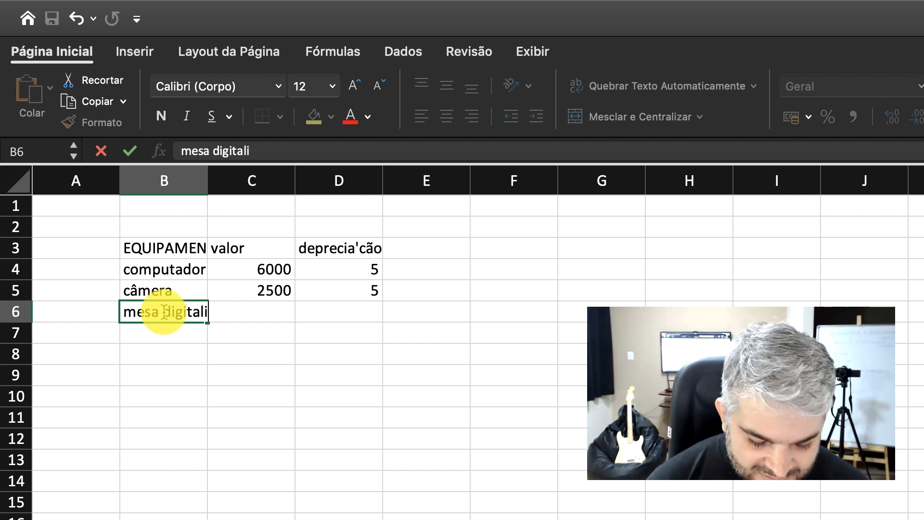
{"action": "type", "text": "dora"}
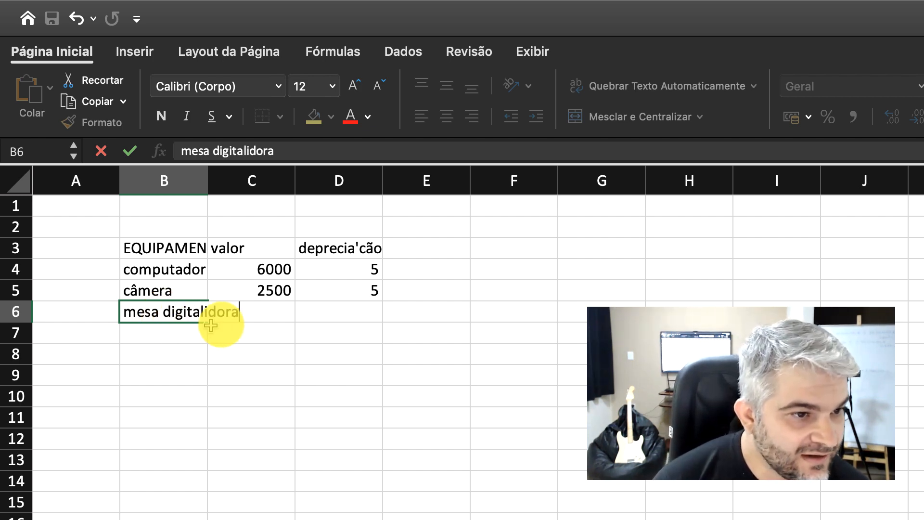
{"action": "left_click", "coordinate": [272, 313]}
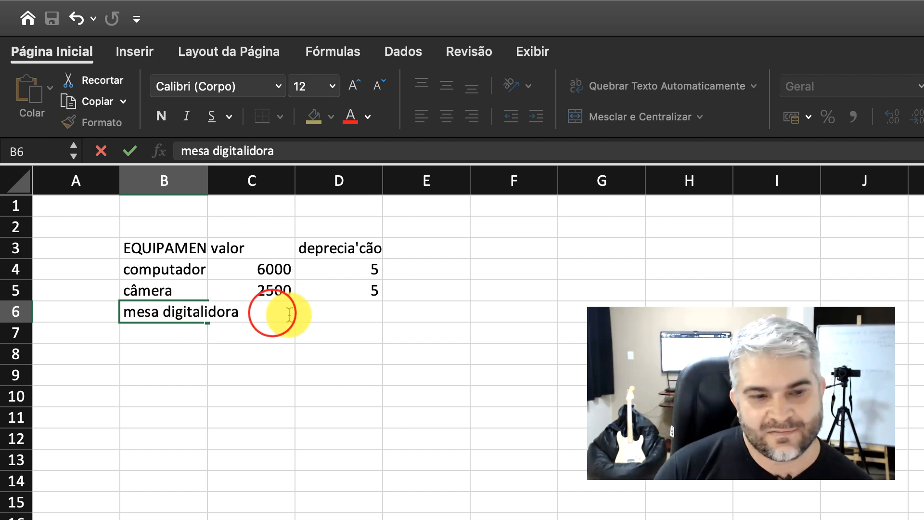
{"action": "key", "text": "Return"}
- Enter 1200 in cell C6 as the value of the mesa digitalidora item
{"action": "left_click", "coordinate": [273, 313]}
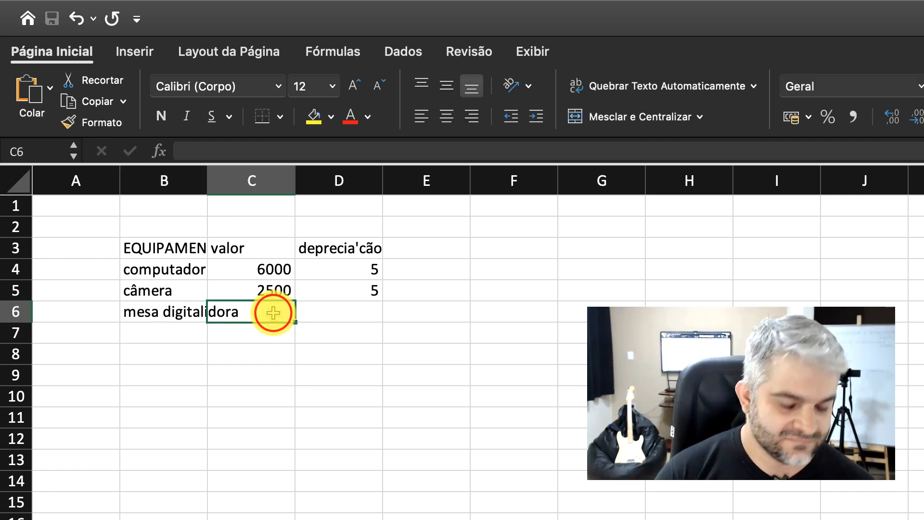
{"action": "type", "text": "12"}
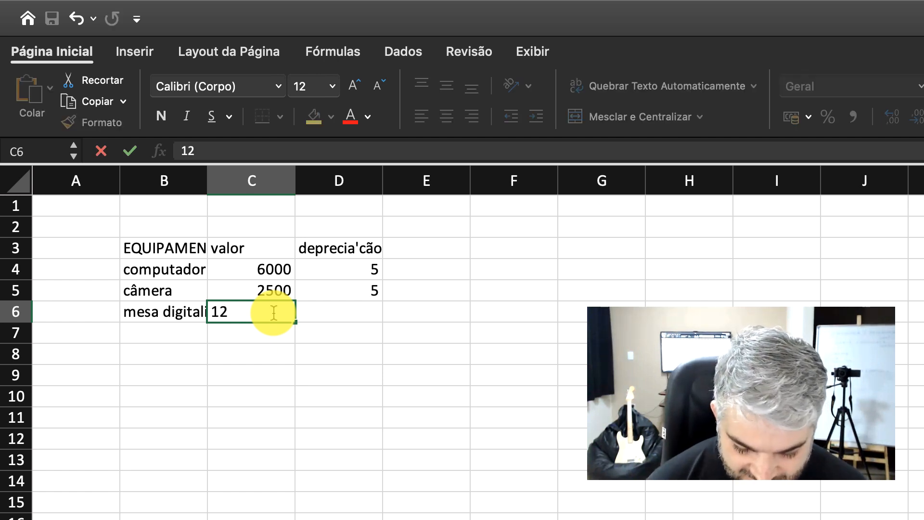
{"action": "type", "text": "00"}
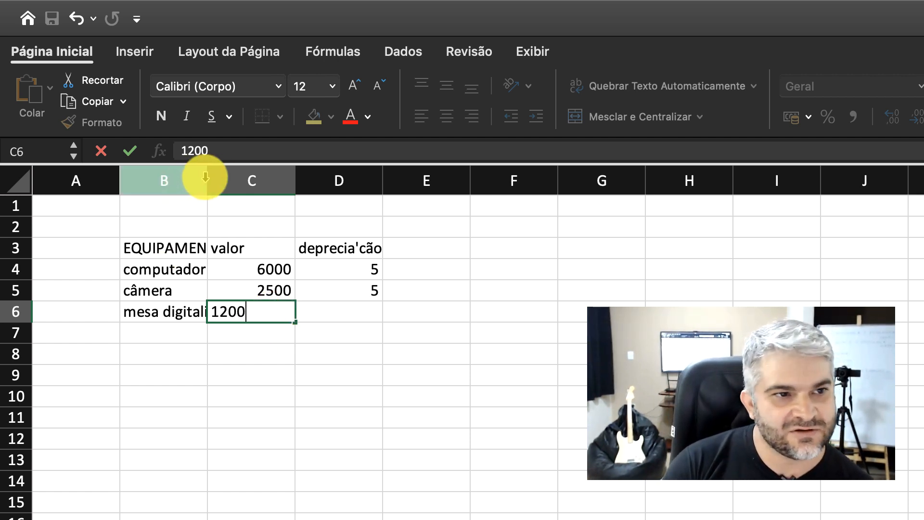
{"action": "left_click", "coordinate": [173, 314]}
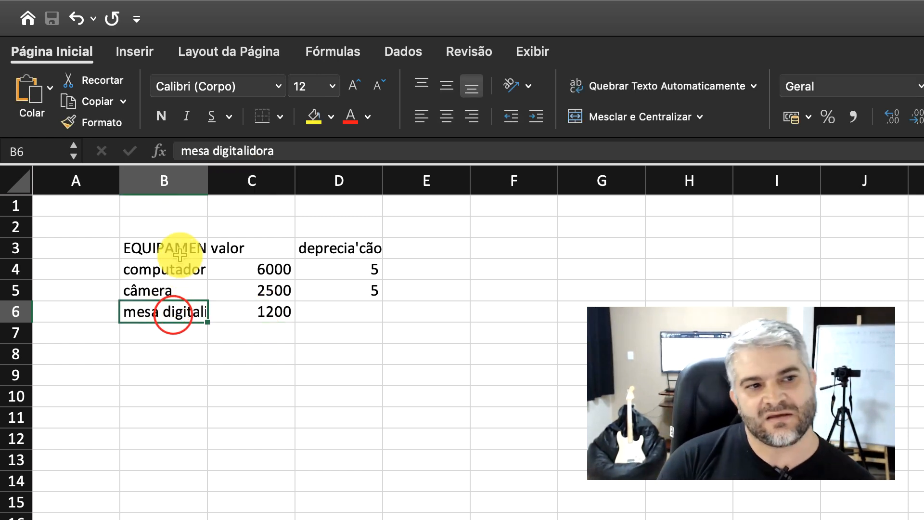
- Auto-fit the width of column B to its longest equipment entry
{"action": "left_click", "coordinate": [195, 270]}
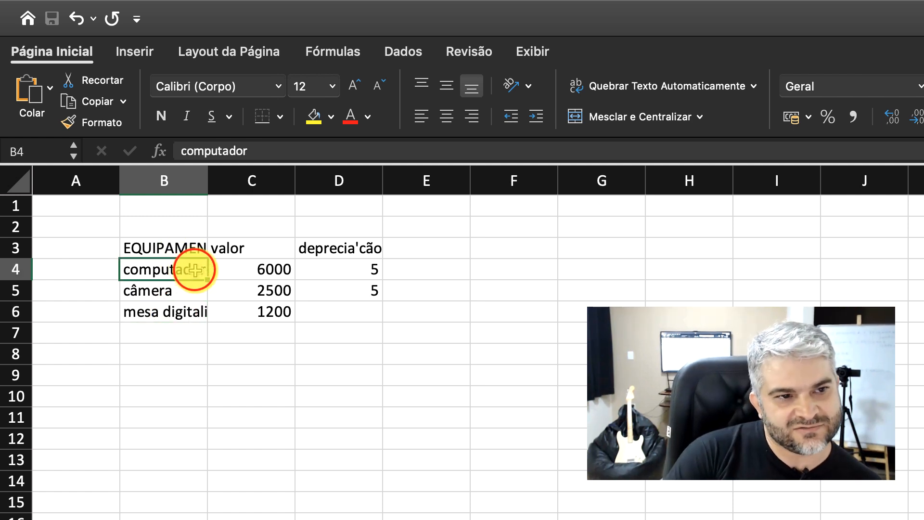
{"action": "scroll", "coordinate": [195, 269], "scroll_direction": "down", "scroll_amount": 1}
{"action": "left_click", "coordinate": [194, 303]}
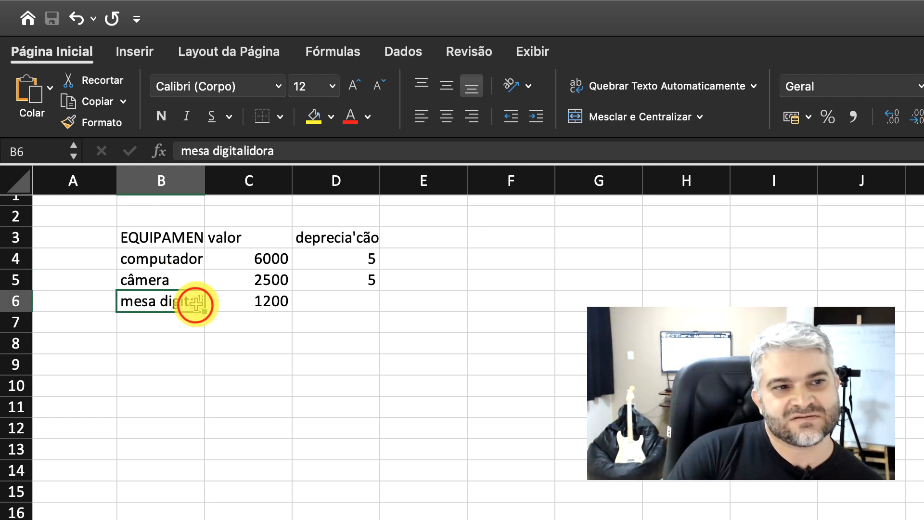
{"action": "left_click", "coordinate": [275, 299]}
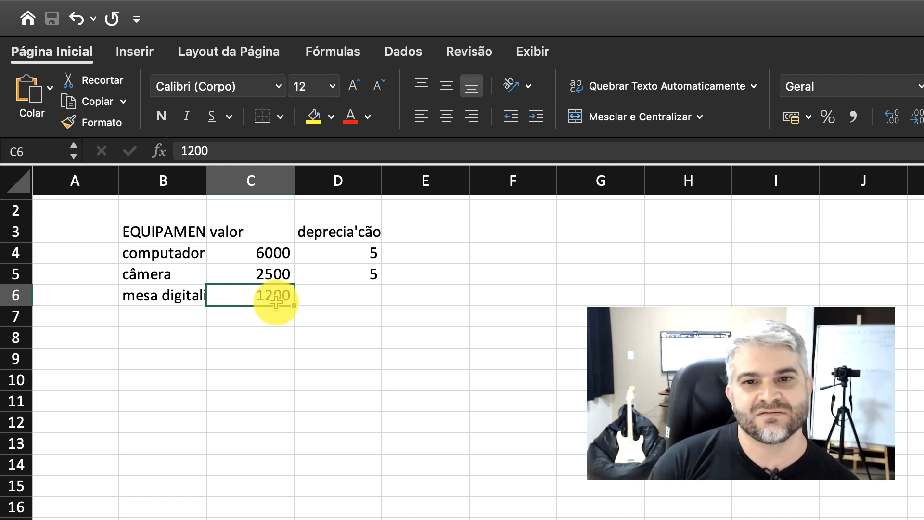
{"action": "scroll", "coordinate": [206, 299], "scroll_direction": "up", "scroll_amount": 1}
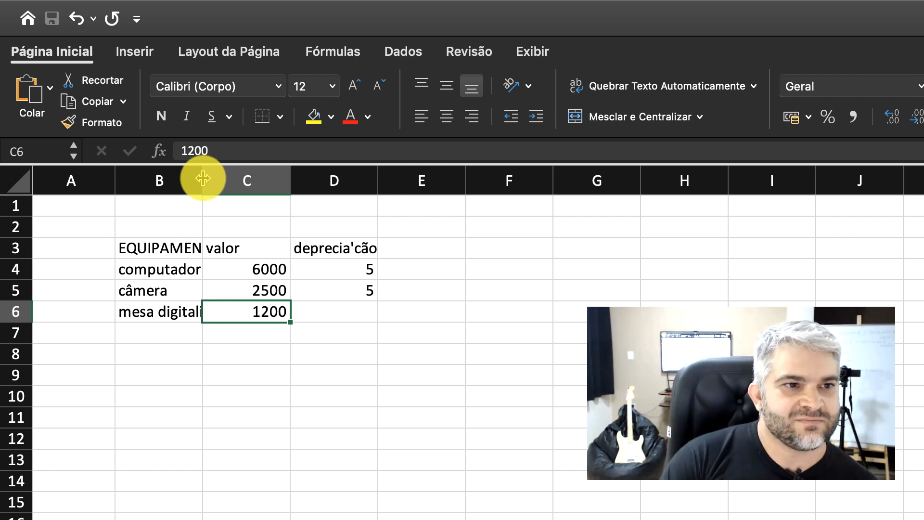
{"action": "double_click", "coordinate": [203, 178]}
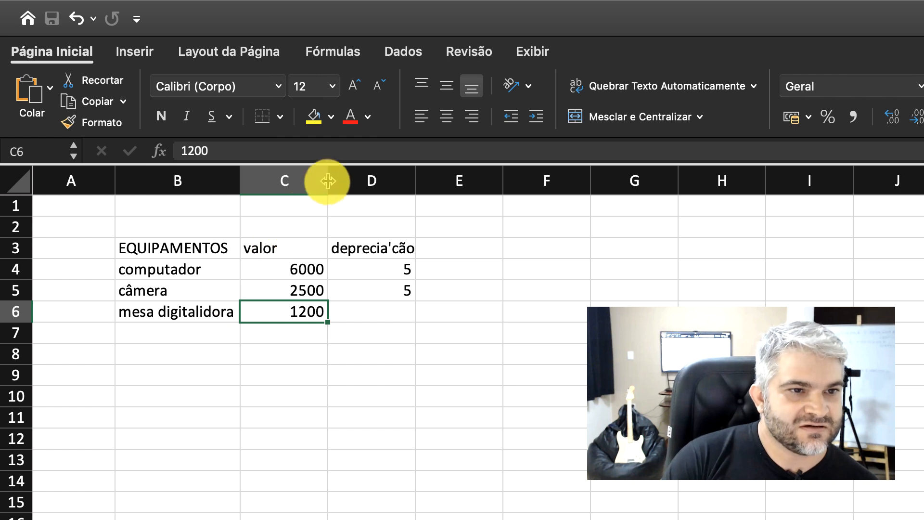
- Replace the header in cell C3 with "VALOR" in capital letters
{"action": "double_click", "coordinate": [264, 248]}
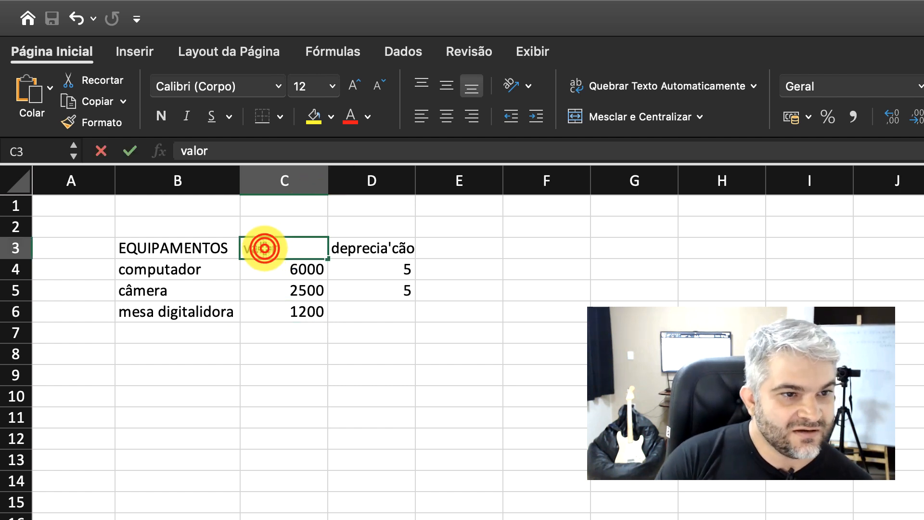
{"action": "left_click_drag", "start_coordinate": [262, 249], "coordinate": [219, 249]}
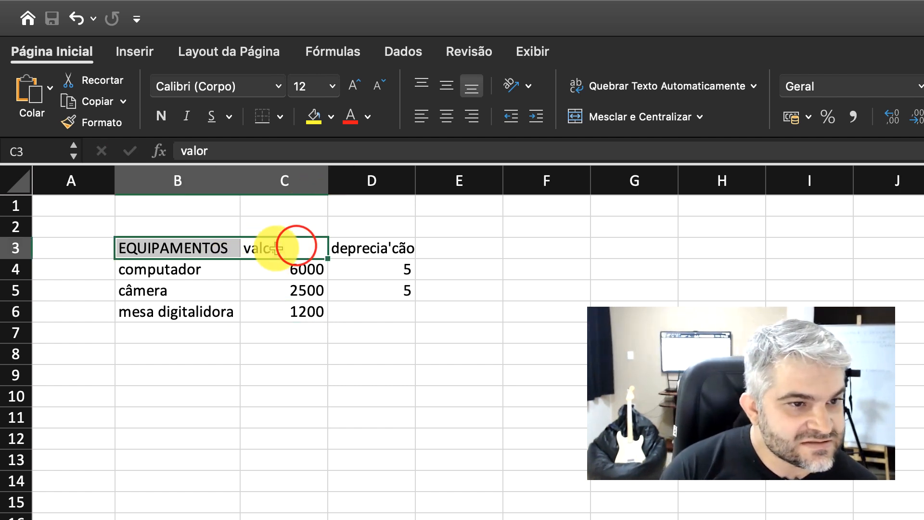
{"action": "left_click", "coordinate": [277, 248]}
{"action": "double_click", "coordinate": [276, 248]}
{"action": "type", "text": "VALOR"}
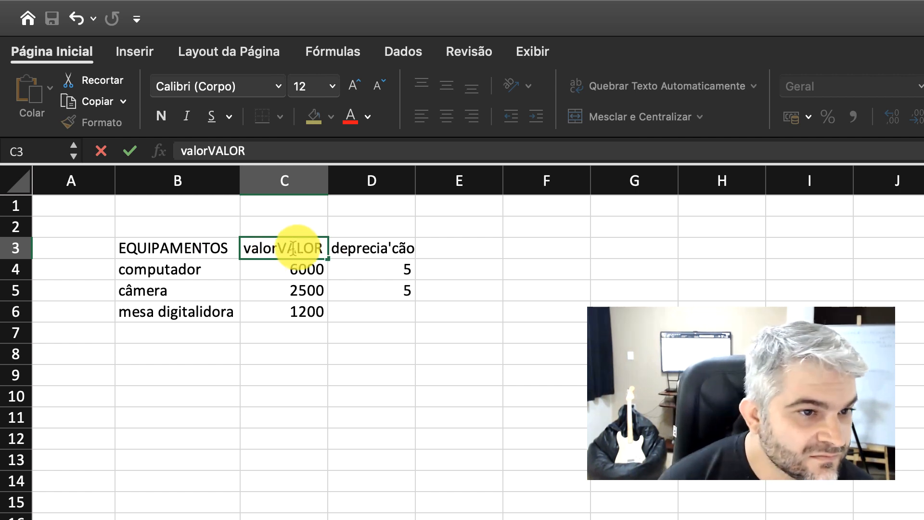
{"action": "left_click", "coordinate": [277, 244]}
{"action": "key", "text": "BackSpace"}
{"action": "key", "text": "BackSpace"}
{"action": "key", "text": "BackSpace"}
{"action": "key", "text": "BackSpace"}
{"action": "key", "text": "BackSpace"}
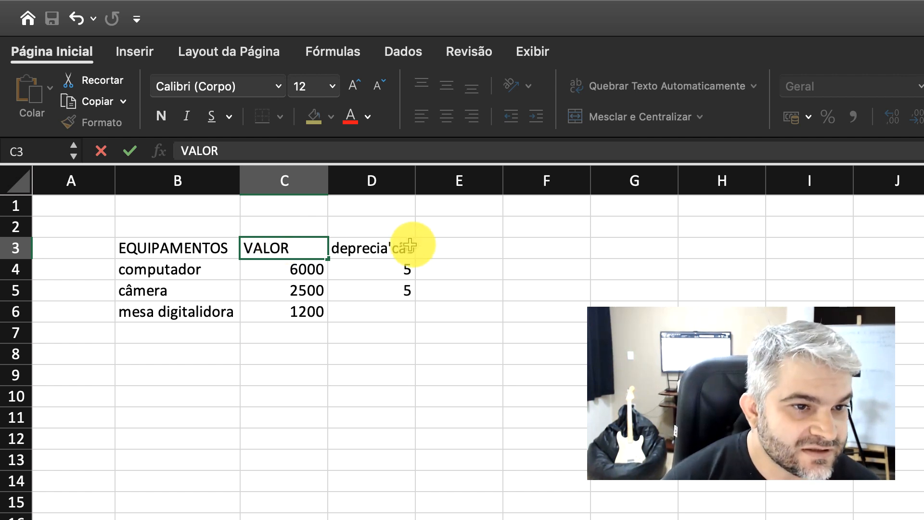
- Replace the misspelled header in cell D3 with "DEPRECIAÇÃO" in capital letters
{"action": "left_click", "coordinate": [379, 248]}
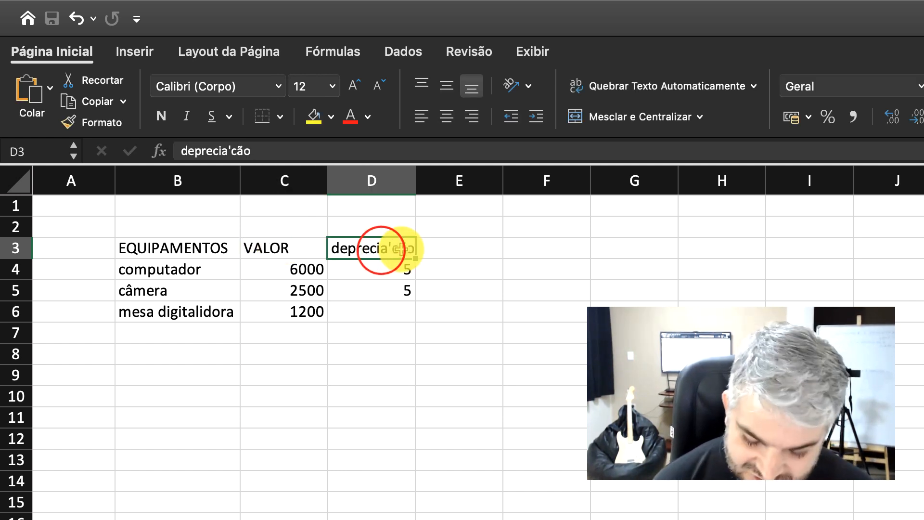
{"action": "key", "text": "BackSpace"}
{"action": "type", "text": "D"}
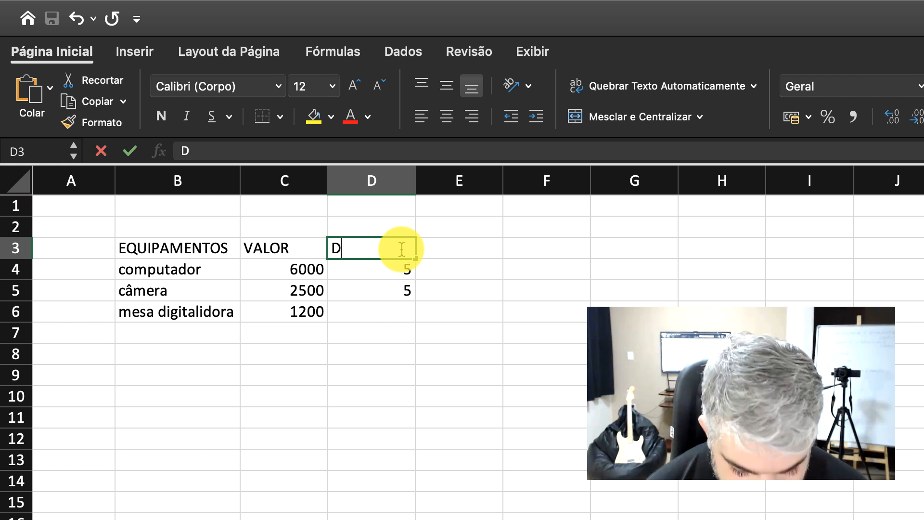
{"action": "type", "text": "EPRECIA"}
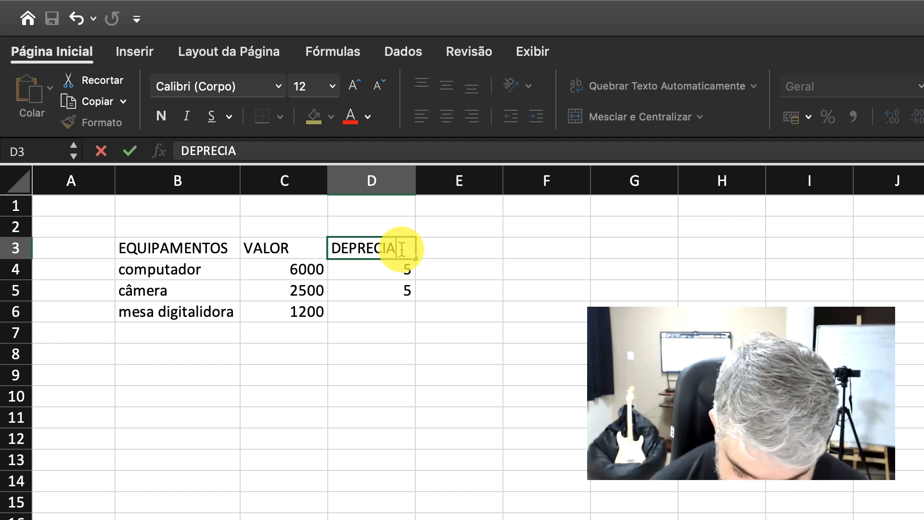
{"action": "type", "text": "ÇÃO"}
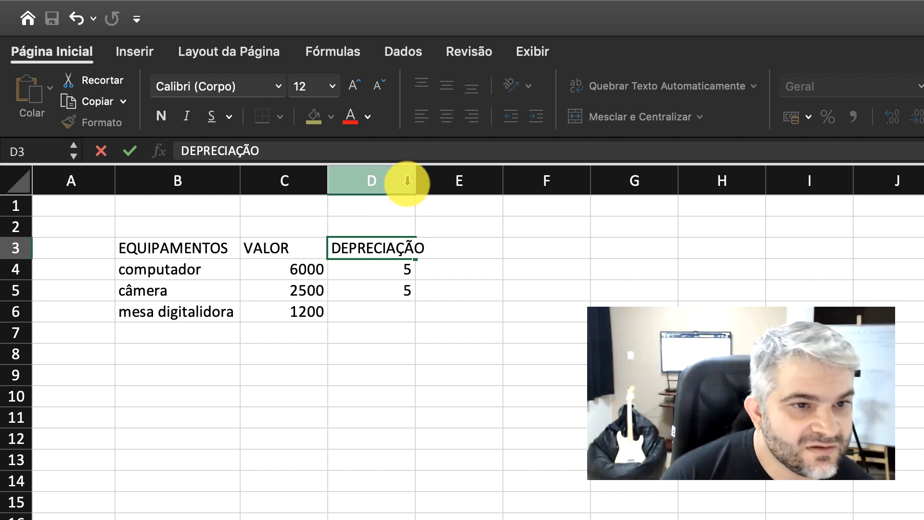
- Auto-fit the width of column D to its DEPRECIAÇÃO header
{"action": "double_click", "coordinate": [416, 177]}
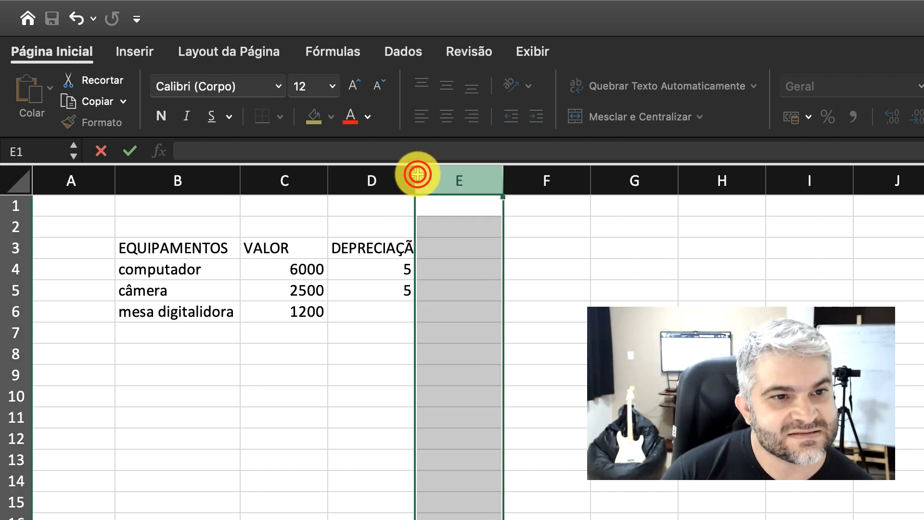
{"action": "left_click", "coordinate": [384, 268]}
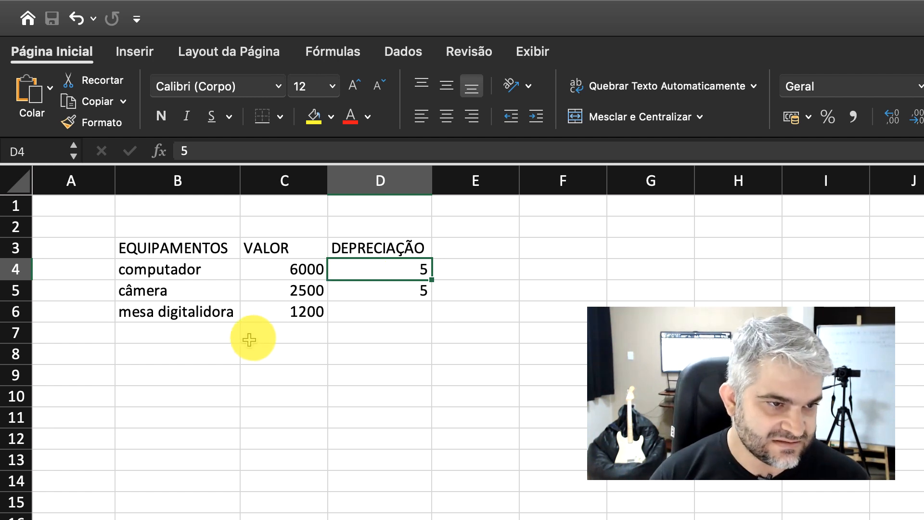
{"action": "left_click", "coordinate": [191, 336]}
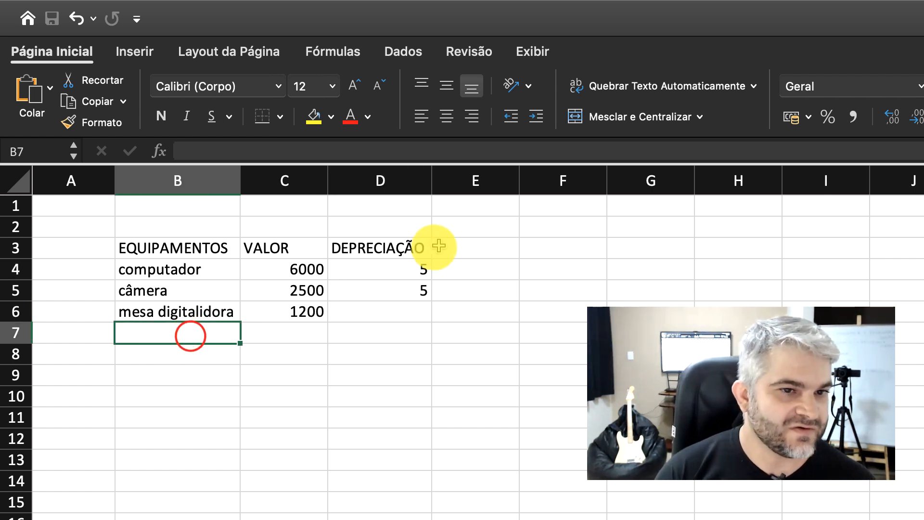
- Add the header "CUSTO MENSAL" in cell E3 and auto-fit the width of column E to it
{"action": "left_click", "coordinate": [464, 245]}
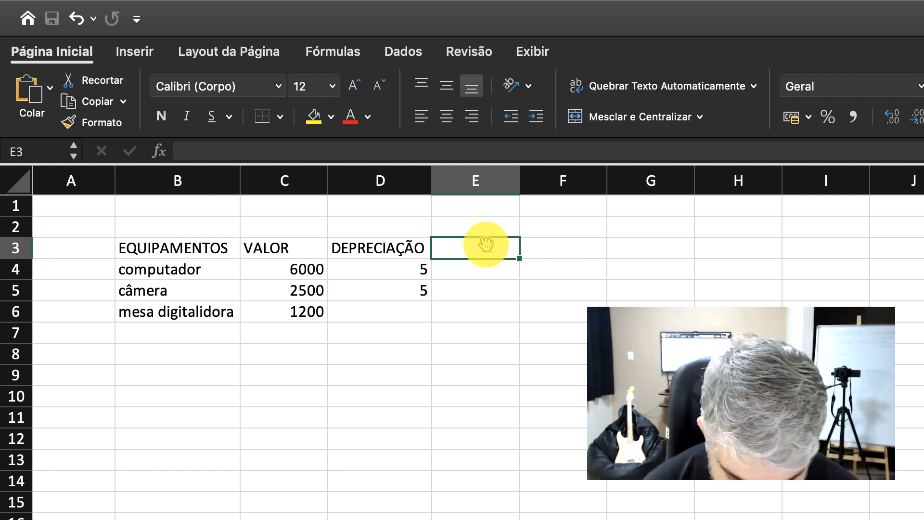
{"action": "type", "text": "CUSTO MENSAL"}
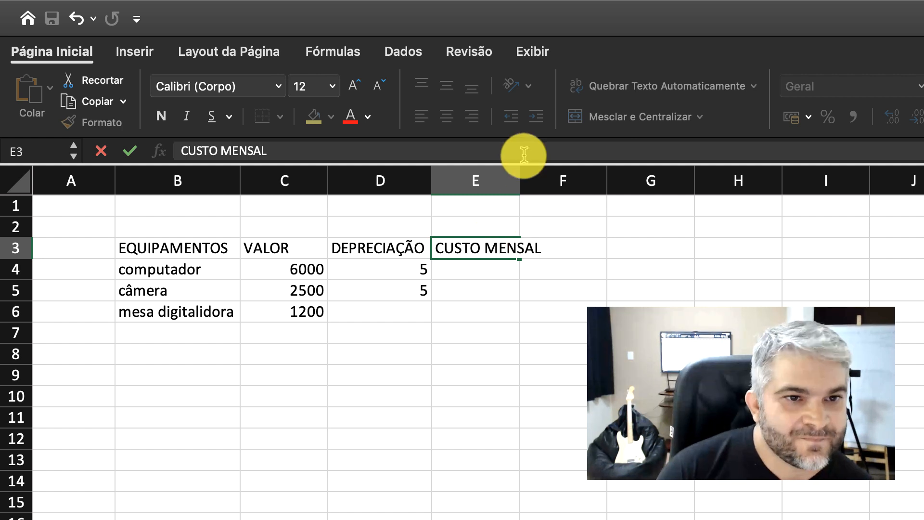
{"action": "left_click", "coordinate": [517, 178]}
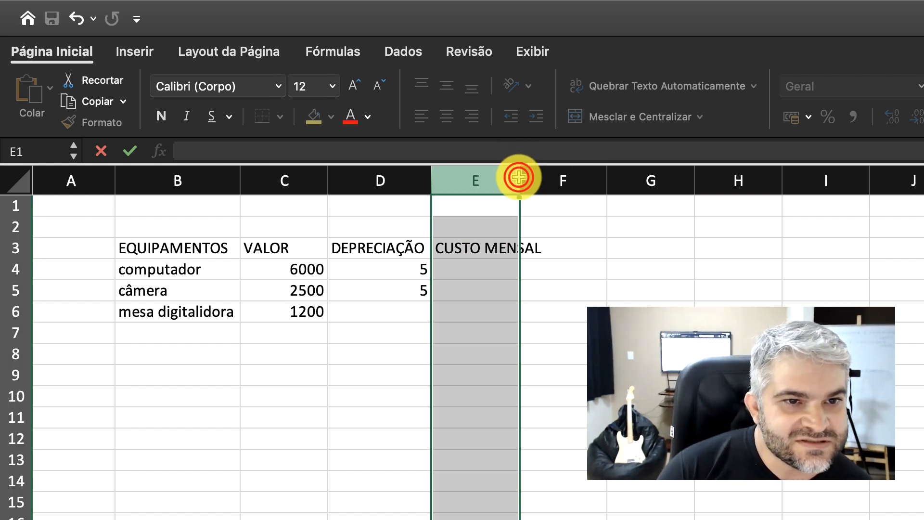
{"action": "double_click", "coordinate": [519, 178]}
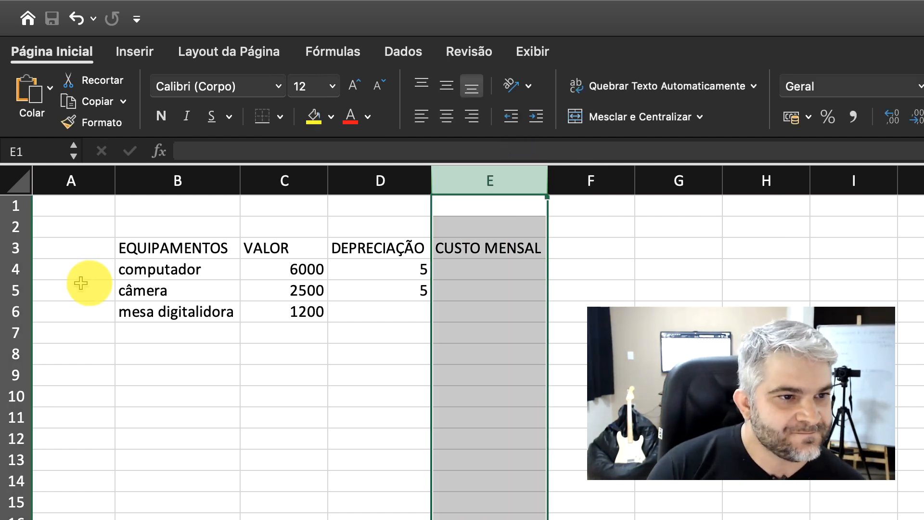
- Review the value, depreciation and monthly cost cells in the computador row
{"action": "left_click", "coordinate": [292, 270]}
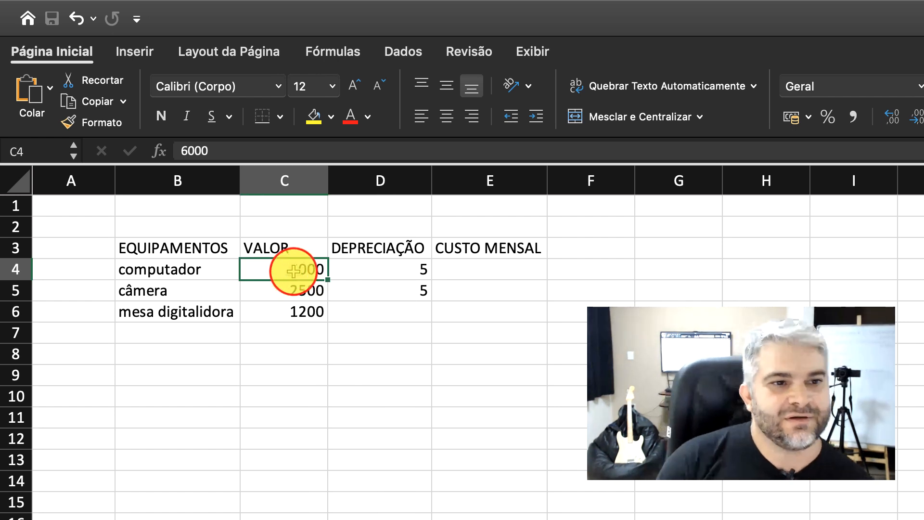
{"action": "scroll", "coordinate": [329, 263], "scroll_direction": "right", "scroll_amount": 1}
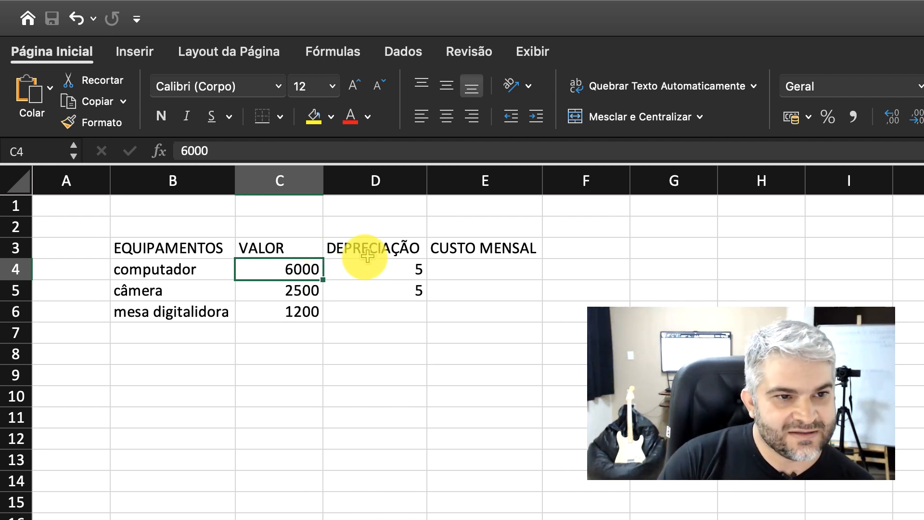
{"action": "left_click", "coordinate": [409, 269]}
{"action": "left_click", "coordinate": [475, 268]}
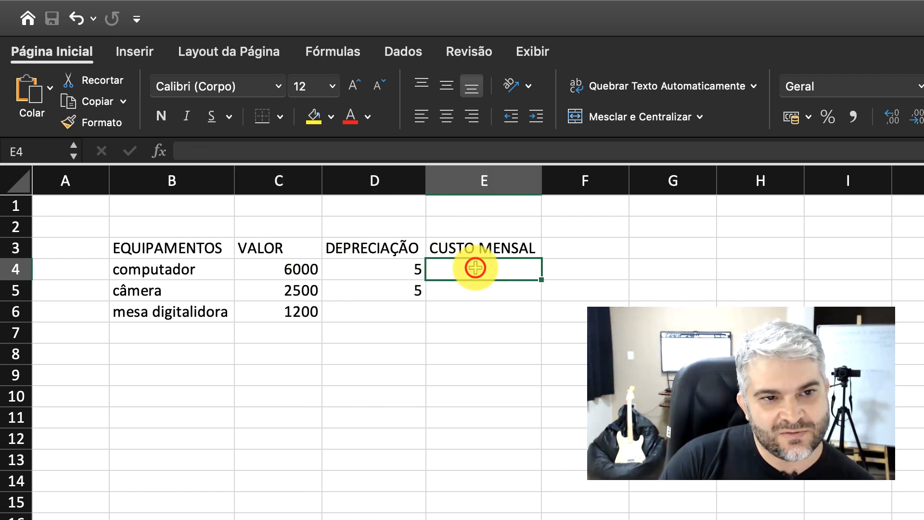
{"action": "scroll", "coordinate": [475, 268], "scroll_direction": "down", "scroll_amount": 1}
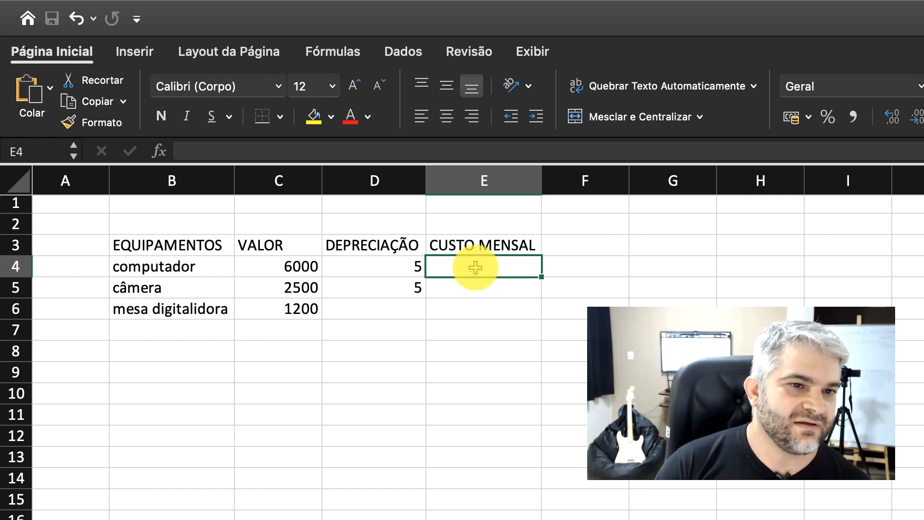
{"action": "scroll", "coordinate": [466, 286], "scroll_direction": "left", "scroll_amount": 1}
{"action": "left_click", "coordinate": [465, 288]}
{"action": "scroll", "coordinate": [481, 262], "scroll_direction": "up", "scroll_amount": 1}
{"action": "left_click", "coordinate": [480, 262]}
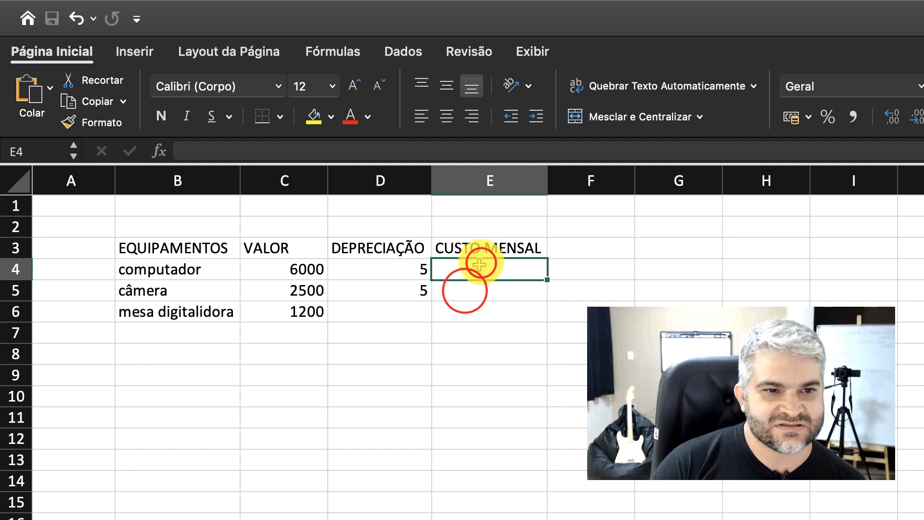
{"action": "scroll", "coordinate": [486, 263], "scroll_direction": "down", "scroll_amount": 1}
{"action": "scroll", "coordinate": [486, 263], "scroll_direction": "left", "scroll_amount": 1}
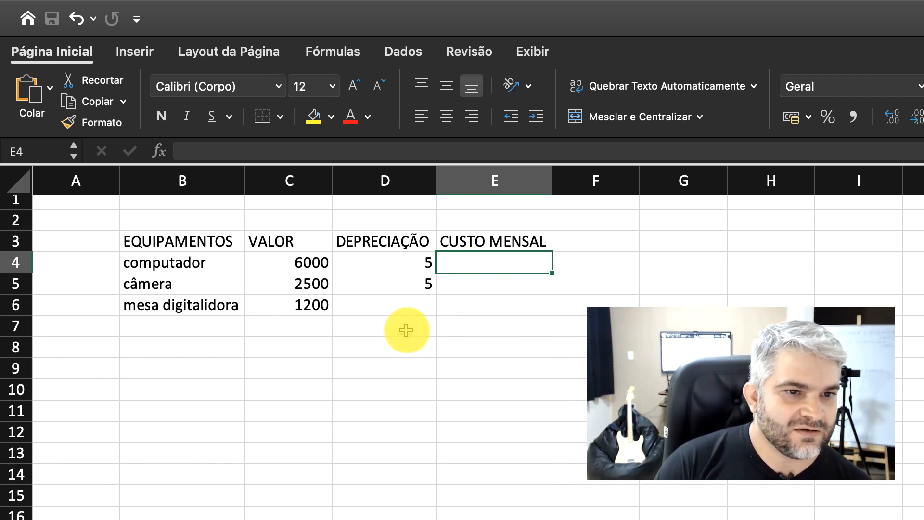
- Enter 5 as the depreciation of the mesa digitalidora in cell D6
{"action": "left_click", "coordinate": [388, 306]}
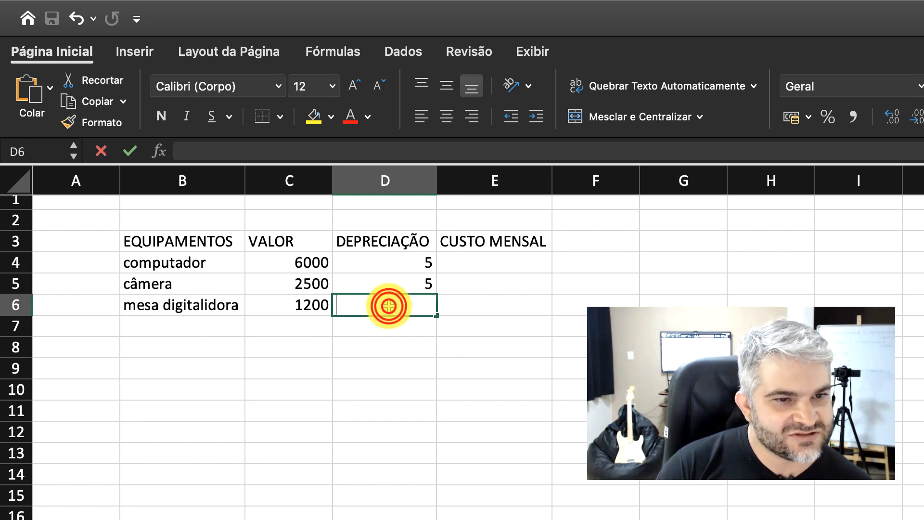
{"action": "type", "text": "5"}
{"action": "key", "text": "Return"}
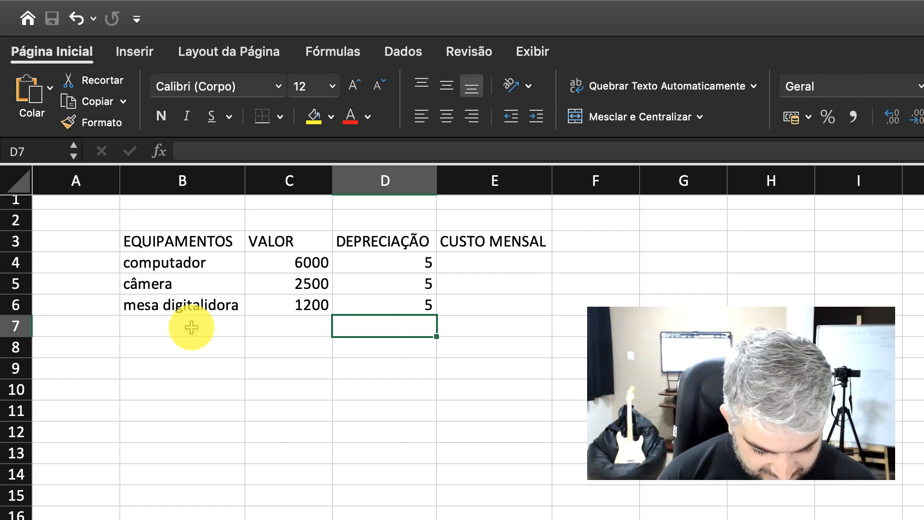
- Add "HD externo", "pendrive" and "impressora" to the equipment list in cells B7 to B9
{"action": "left_click", "coordinate": [191, 328]}
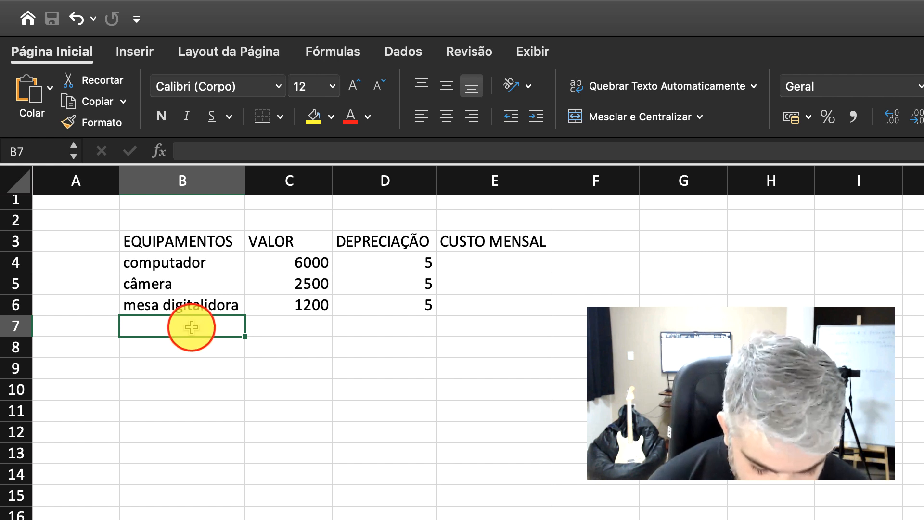
{"action": "type", "text": "HD"}
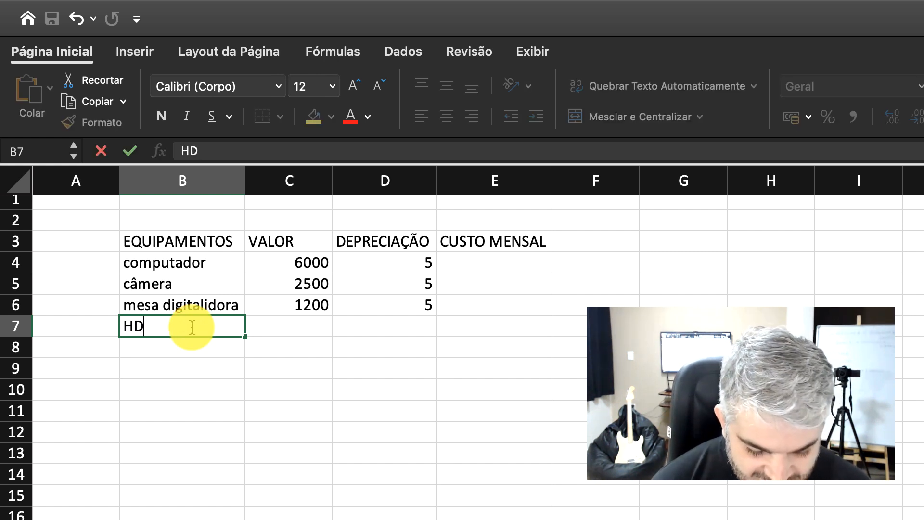
{"action": "type", "text": " externo"}
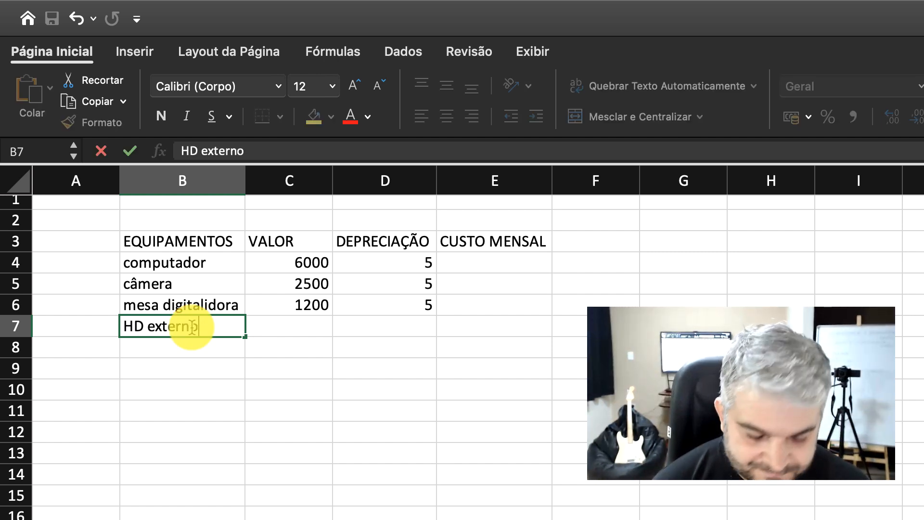
{"action": "left_click", "coordinate": [176, 346]}
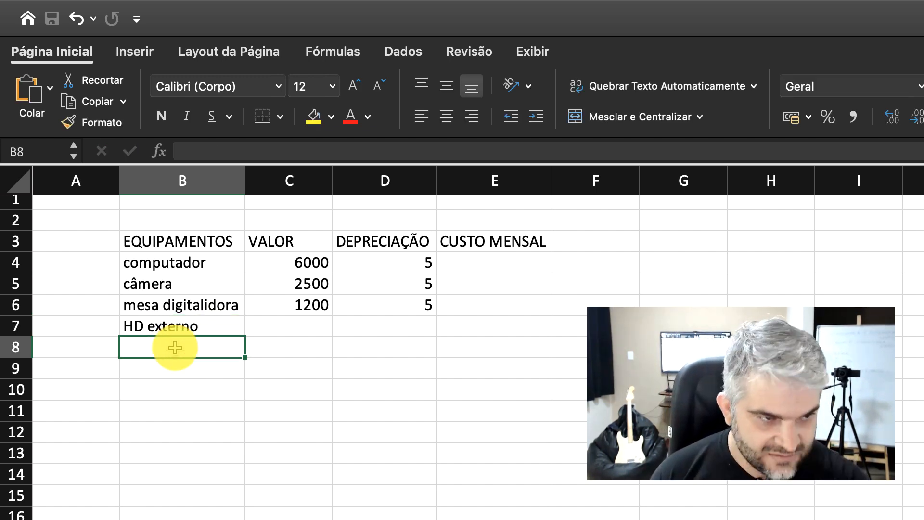
{"action": "type", "text": "pen"}
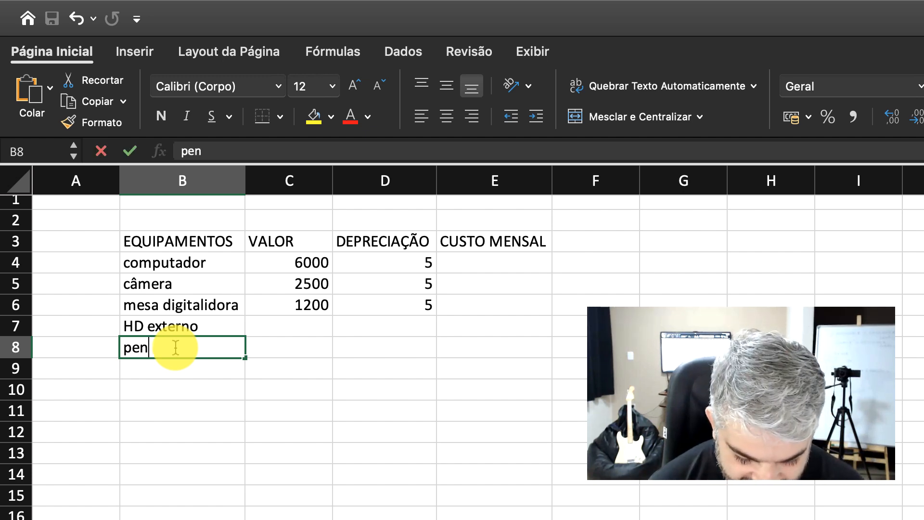
{"action": "type", "text": "drive"}
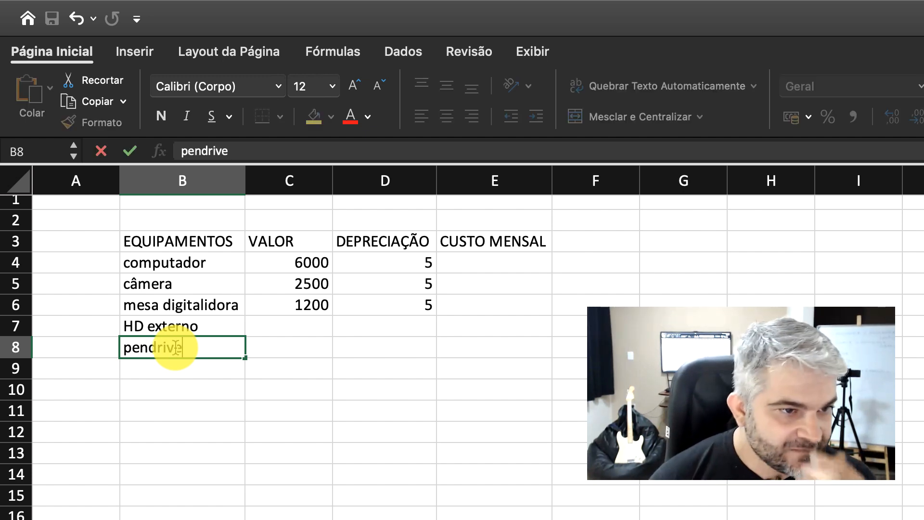
{"action": "left_click", "coordinate": [168, 372]}
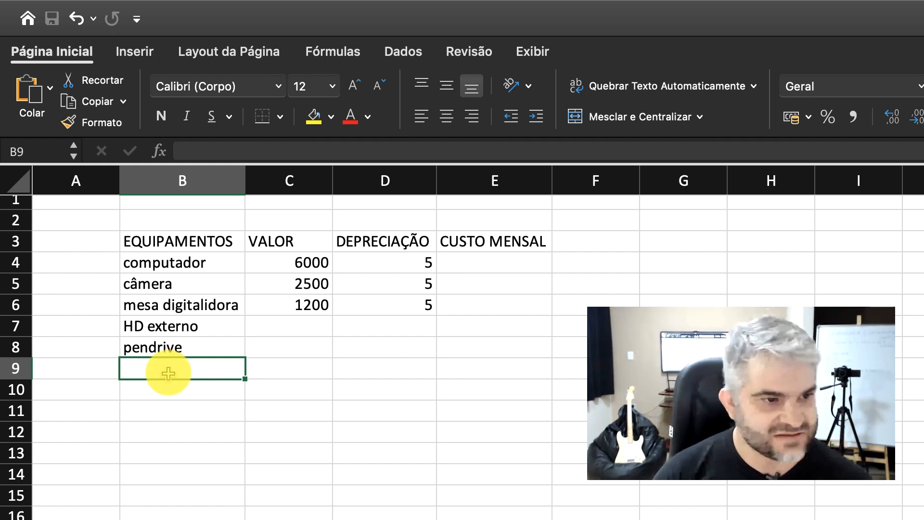
{"action": "type", "text": "impressora"}
{"action": "left_click", "coordinate": [159, 393]}
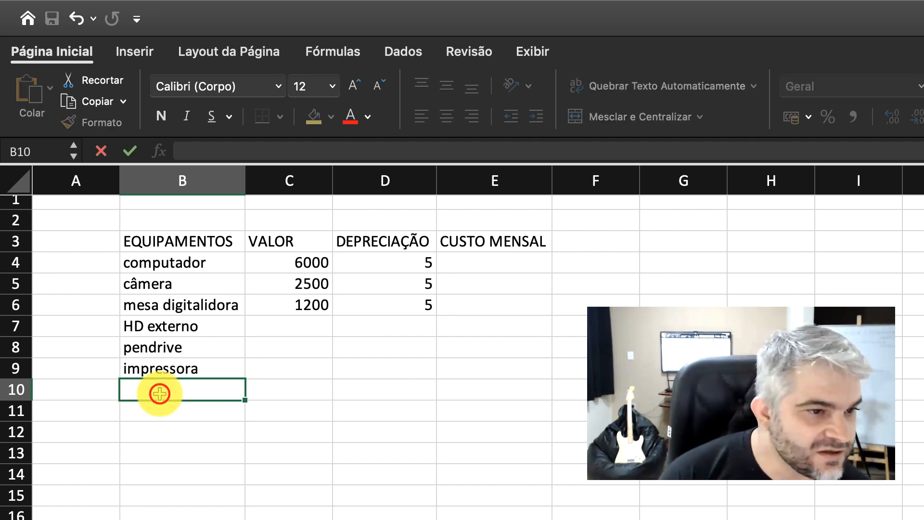
{"action": "type", "text": "outroa"}
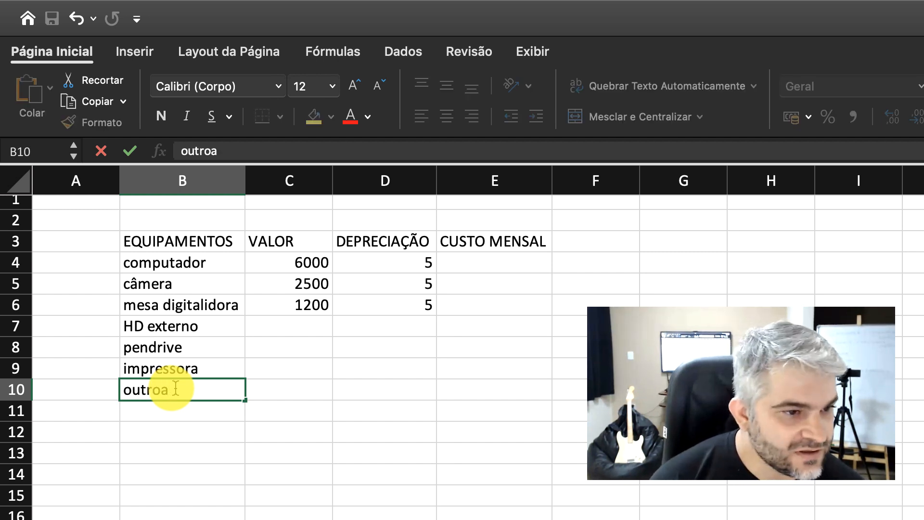
{"action": "left_click", "coordinate": [191, 392]}
{"action": "key", "text": "BackSpace"}
{"action": "key", "text": "BackSpace"}
{"action": "key", "text": "BackSpace"}
{"action": "key", "text": "BackSpace"}
{"action": "key", "text": "BackSpace"}
{"action": "key", "text": "BackSpace"}
- Add "celular" in cell B10 and "outros" in cell B11 to complete the equipment list
{"action": "type", "text": "celular"}
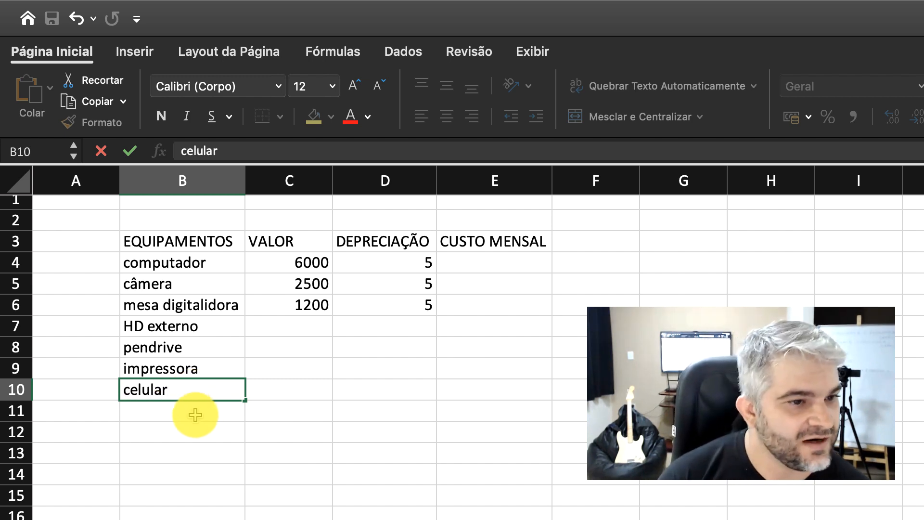
{"action": "left_click", "coordinate": [195, 413]}
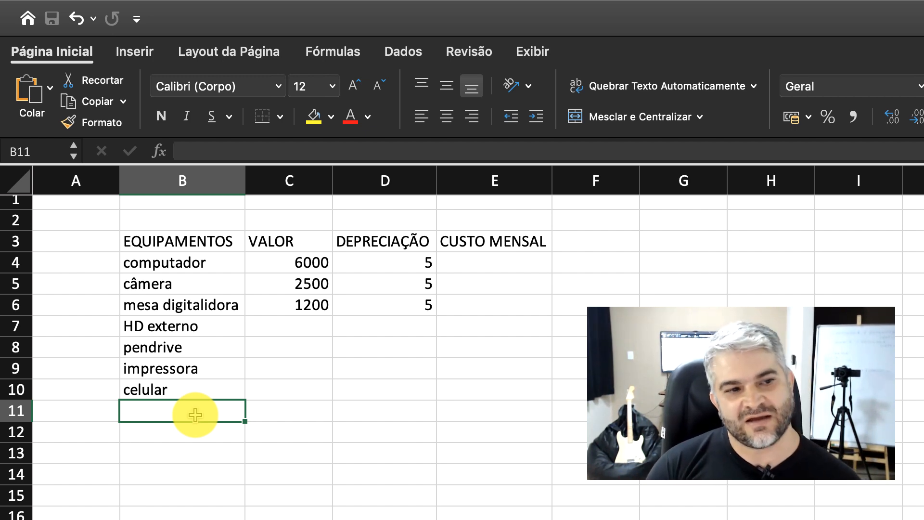
{"action": "left_click", "coordinate": [197, 388]}
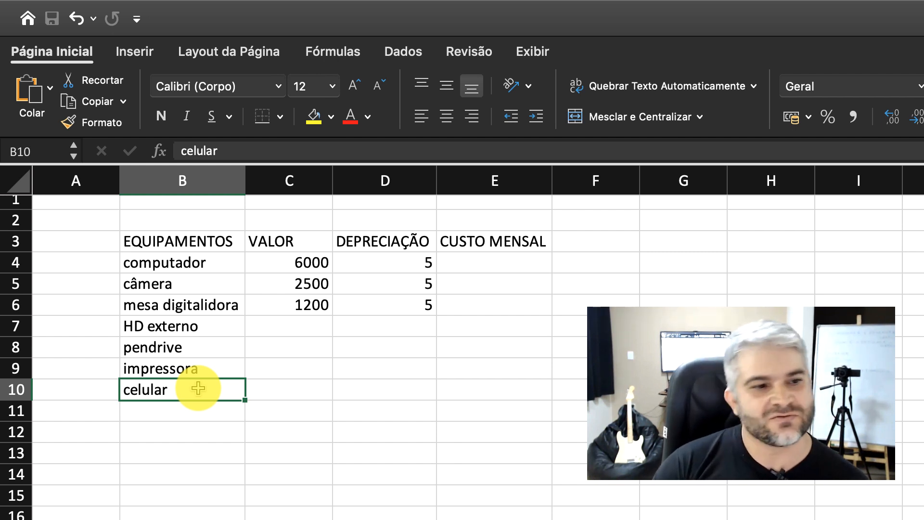
{"action": "left_click", "coordinate": [202, 409]}
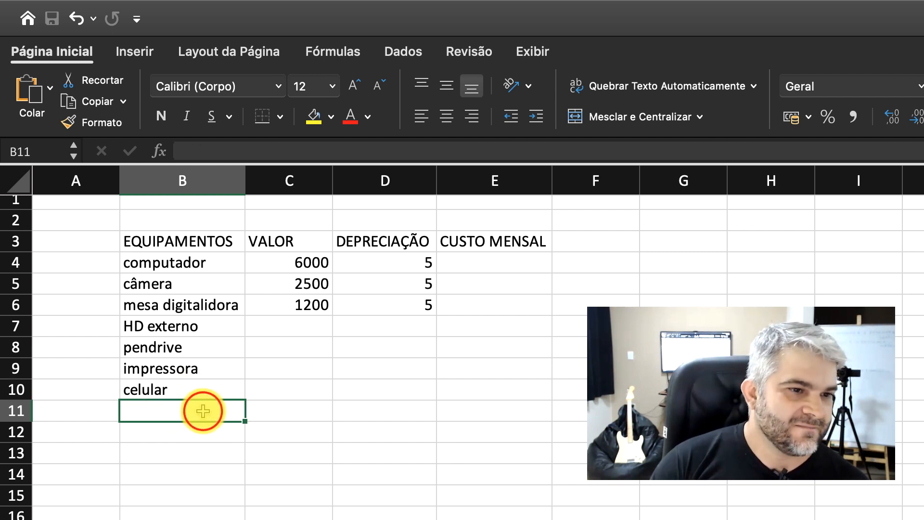
{"action": "left_click", "coordinate": [191, 391]}
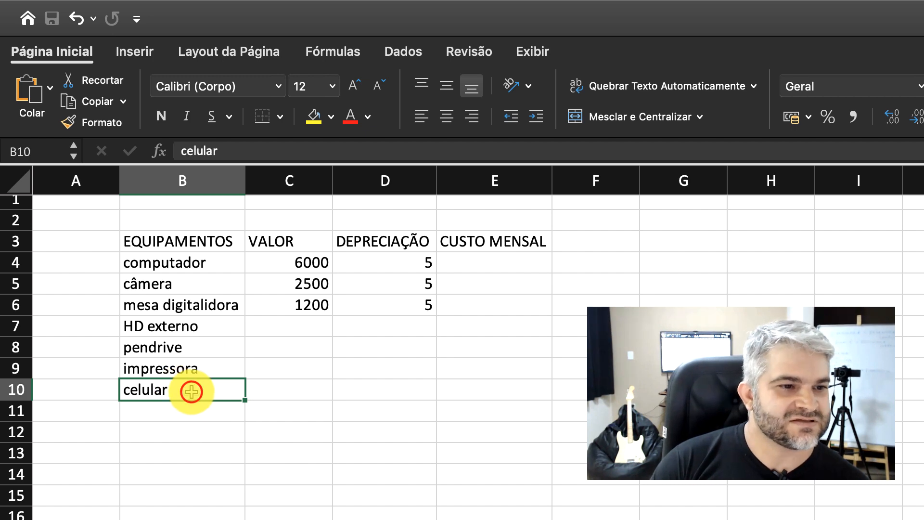
{"action": "left_click", "coordinate": [189, 407]}
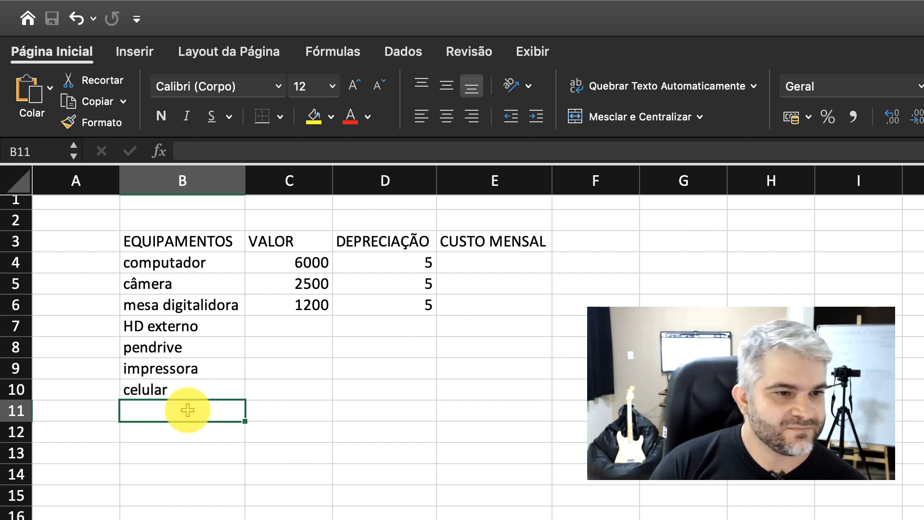
{"action": "left_click", "coordinate": [187, 410]}
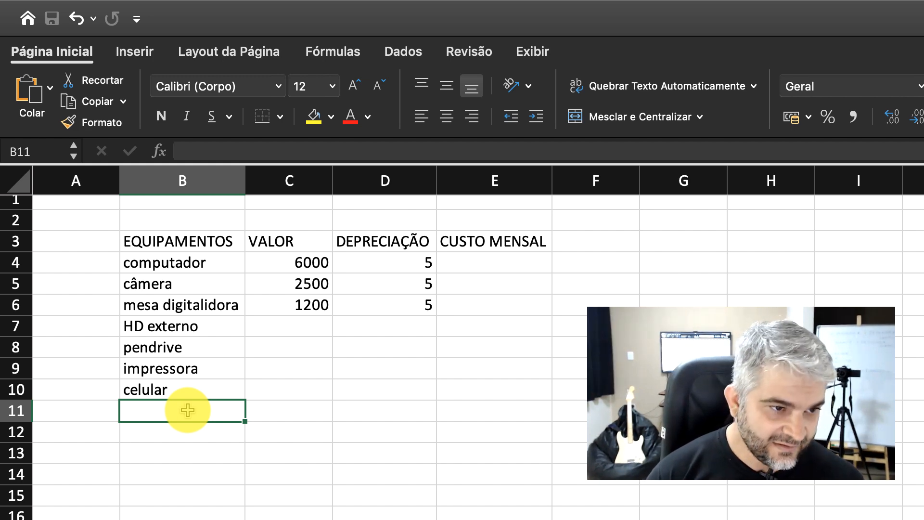
{"action": "type", "text": "outros"}
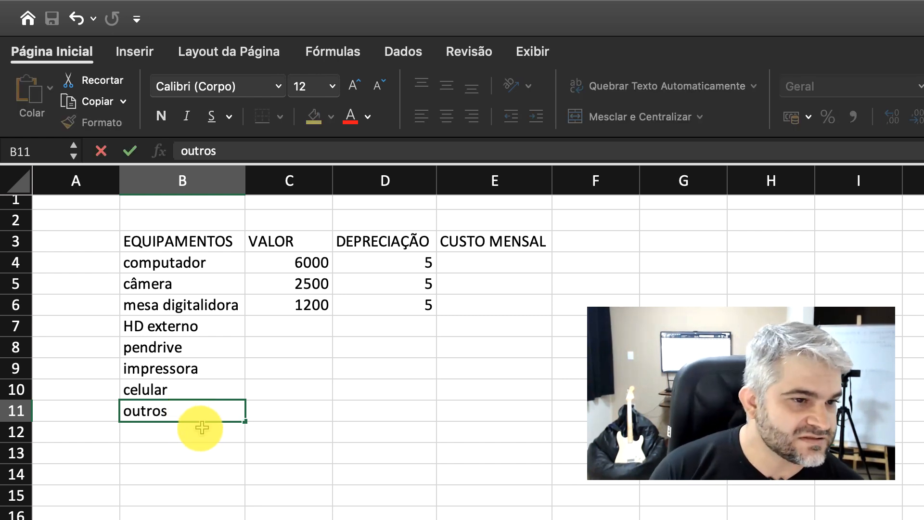
{"action": "left_click", "coordinate": [292, 412]}
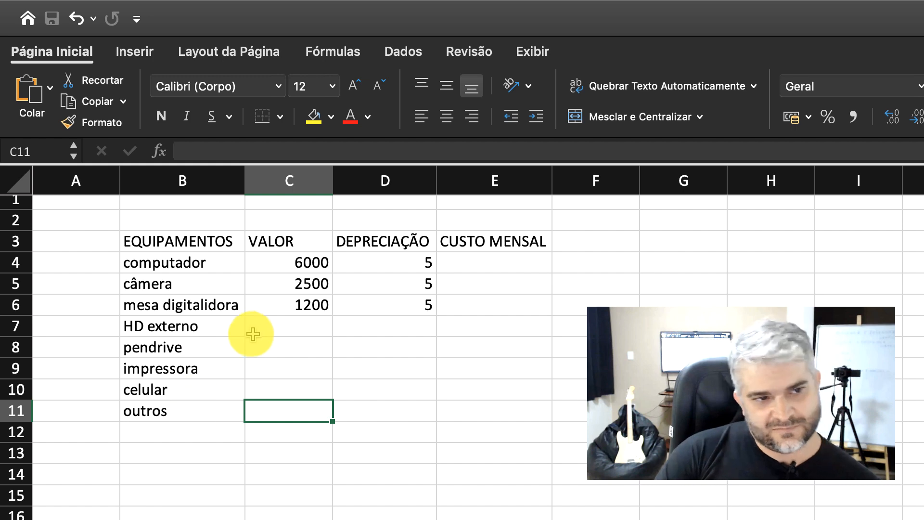
- Enter 300 as the value of the HD externo in cell C7
{"action": "left_click", "coordinate": [278, 325]}
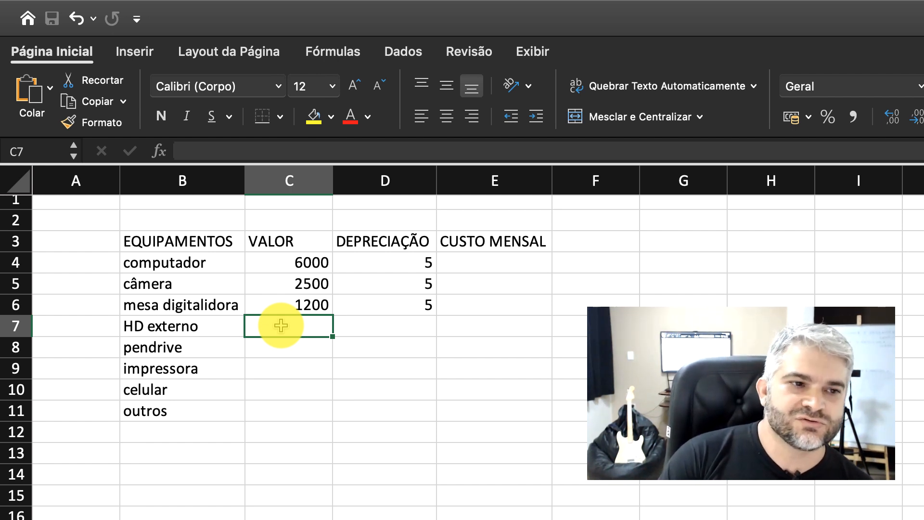
{"action": "left_click", "coordinate": [315, 326]}
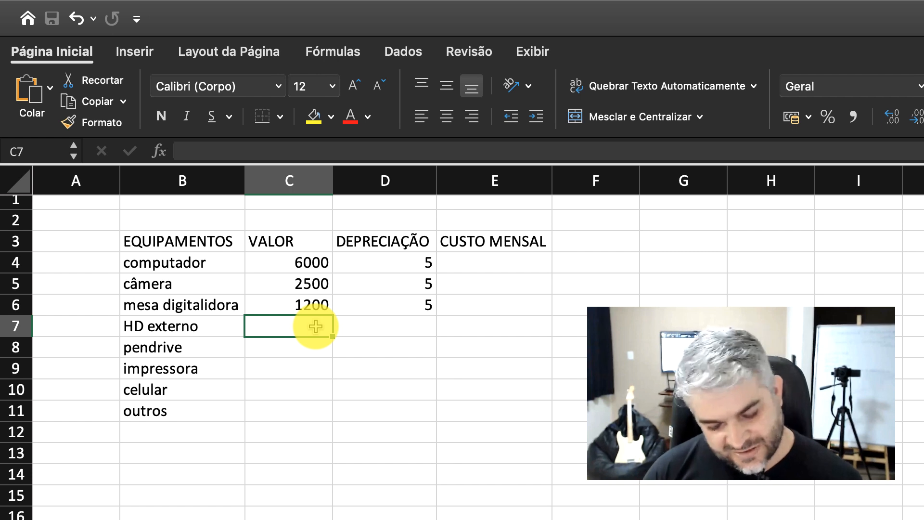
{"action": "type", "text": "3"}
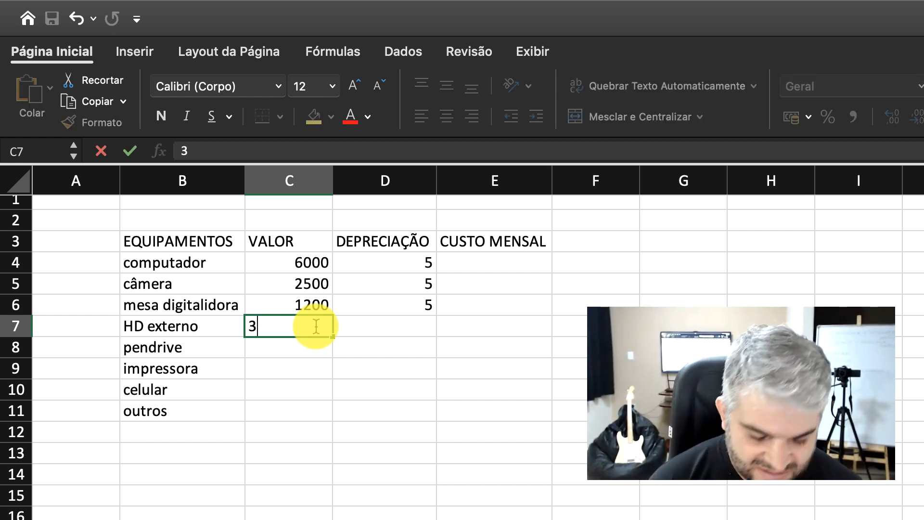
{"action": "type", "text": "00"}
{"action": "left_click", "coordinate": [305, 348]}
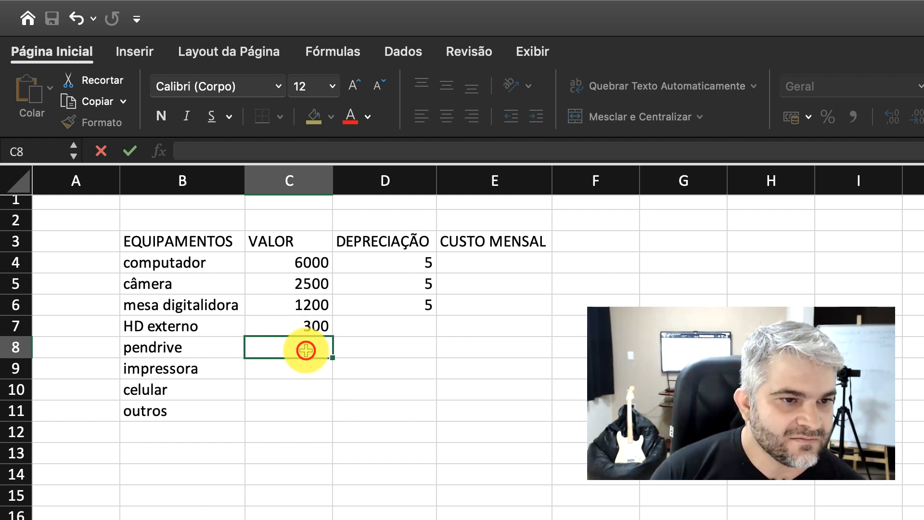
{"action": "left_click", "coordinate": [307, 326]}
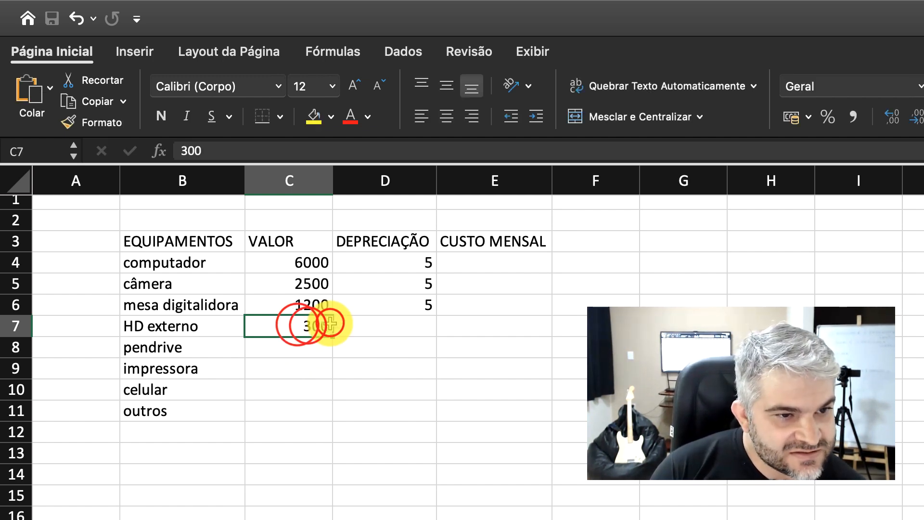
- Enter the values 500 for the HD externo, 30 for the pendrive and 950 for the impressora in cells C7 to C9
{"action": "type", "text": "500"}
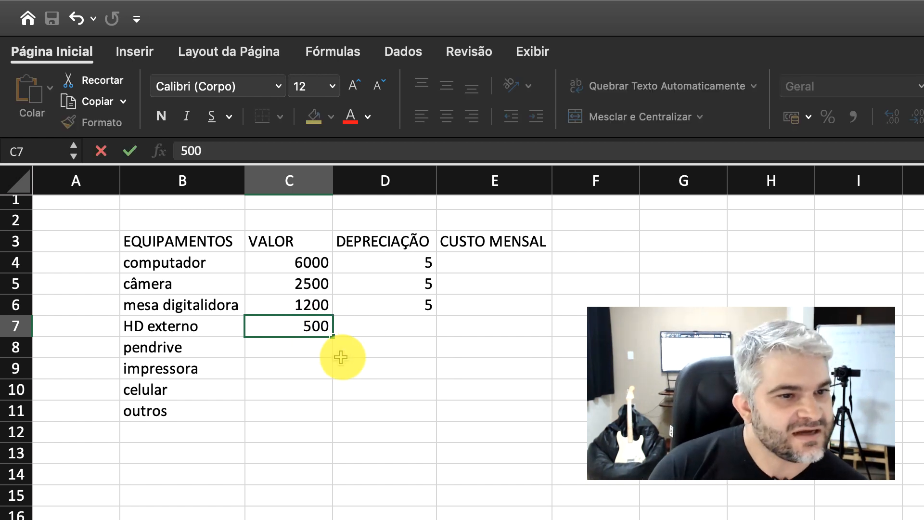
{"action": "left_click", "coordinate": [306, 346]}
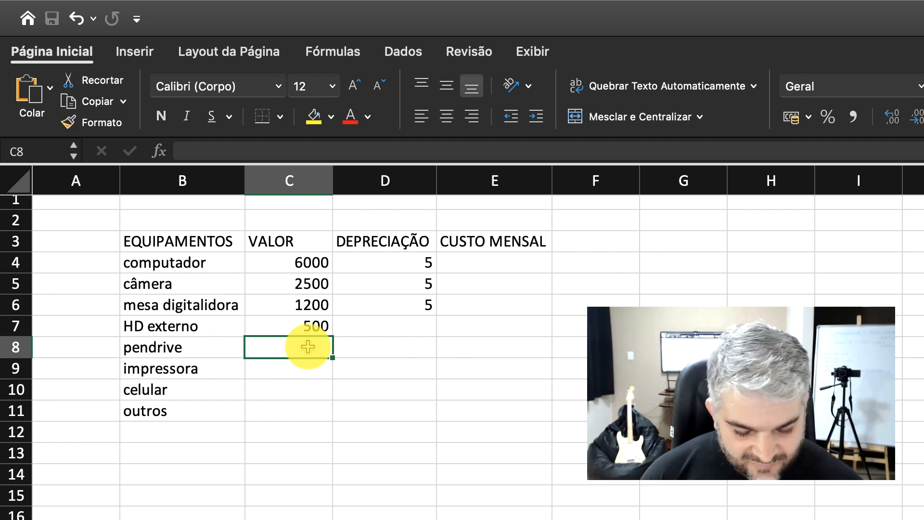
{"action": "type", "text": "30"}
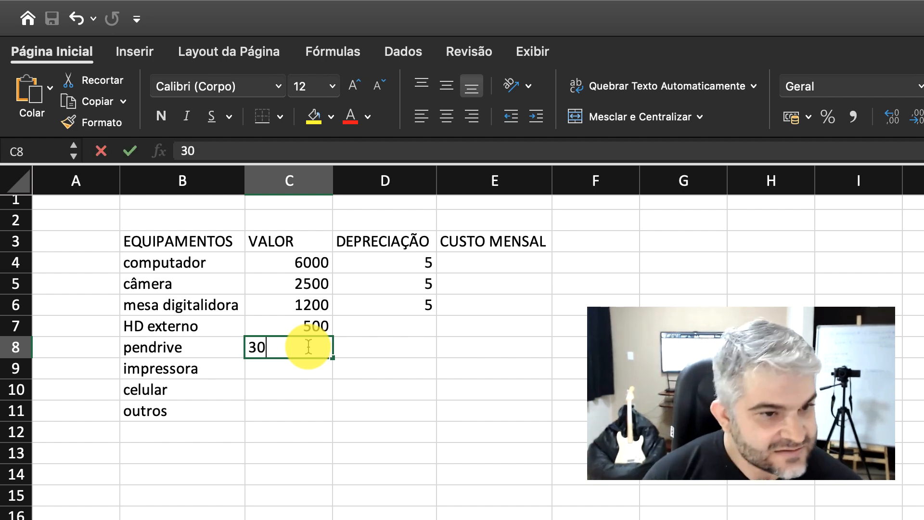
{"action": "left_click", "coordinate": [281, 375]}
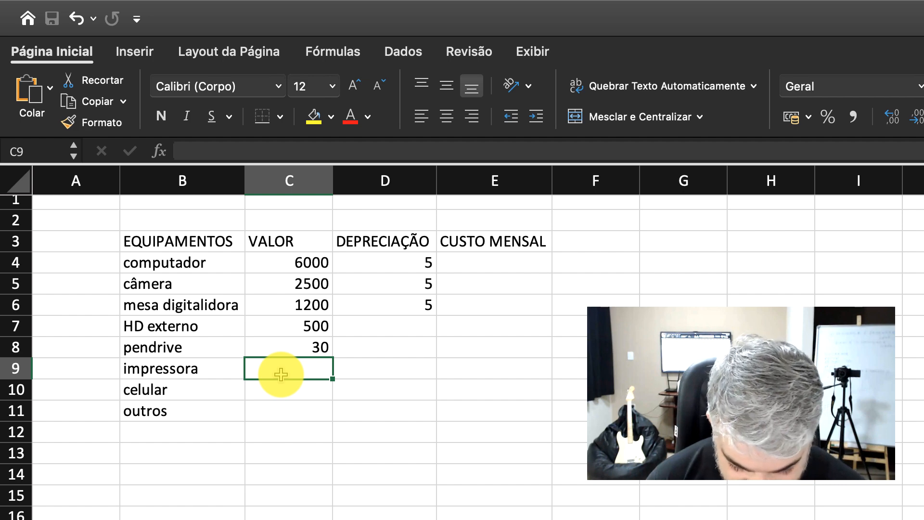
{"action": "type", "text": "950"}
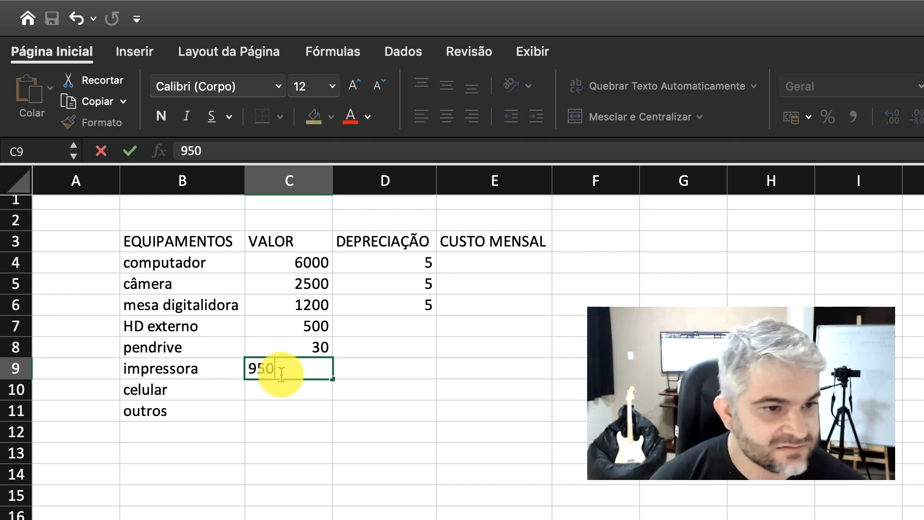
- Enter 1200 as the value of the celular in cell C10 and 300 for outros in cell C11
{"action": "left_click", "coordinate": [300, 390]}
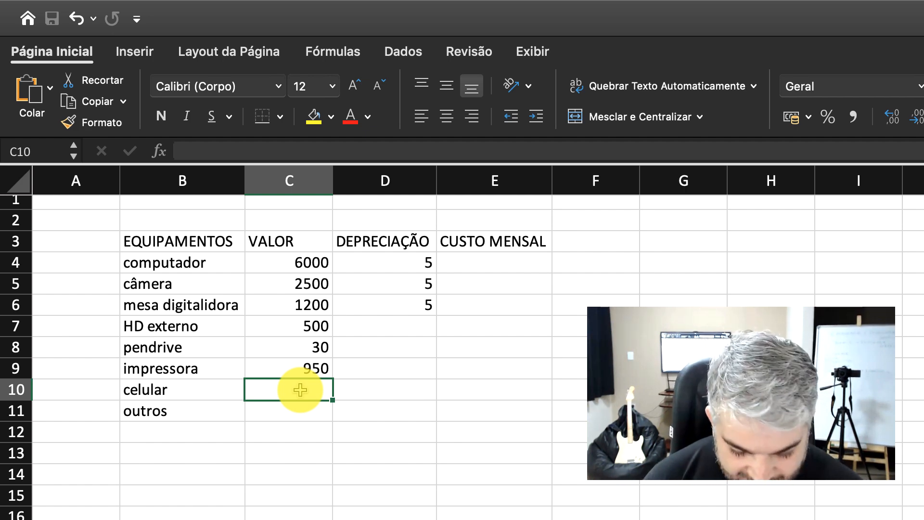
{"action": "type", "text": "12"}
{"action": "type", "text": "00"}
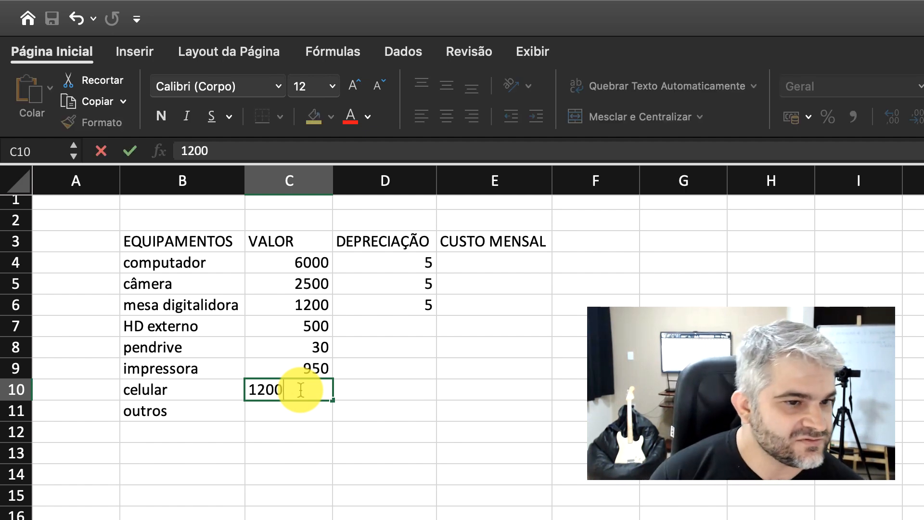
{"action": "left_click", "coordinate": [300, 410]}
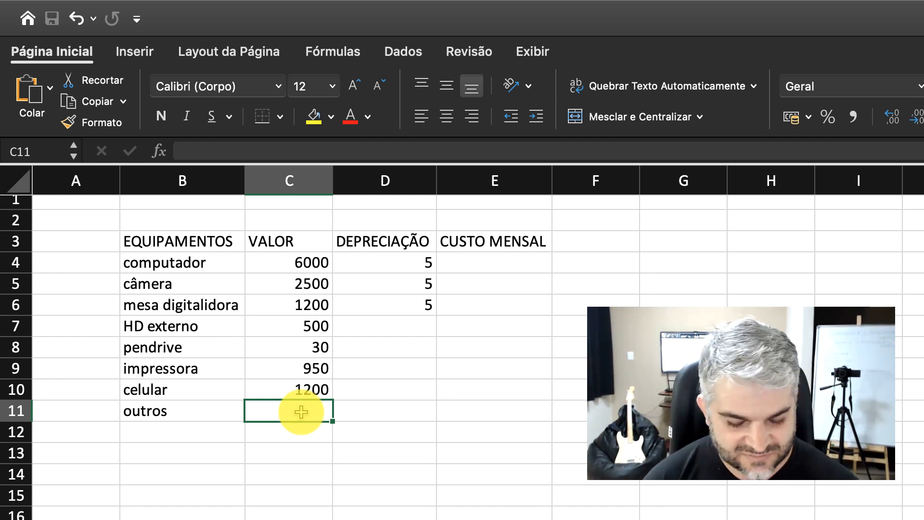
{"action": "type", "text": "300"}
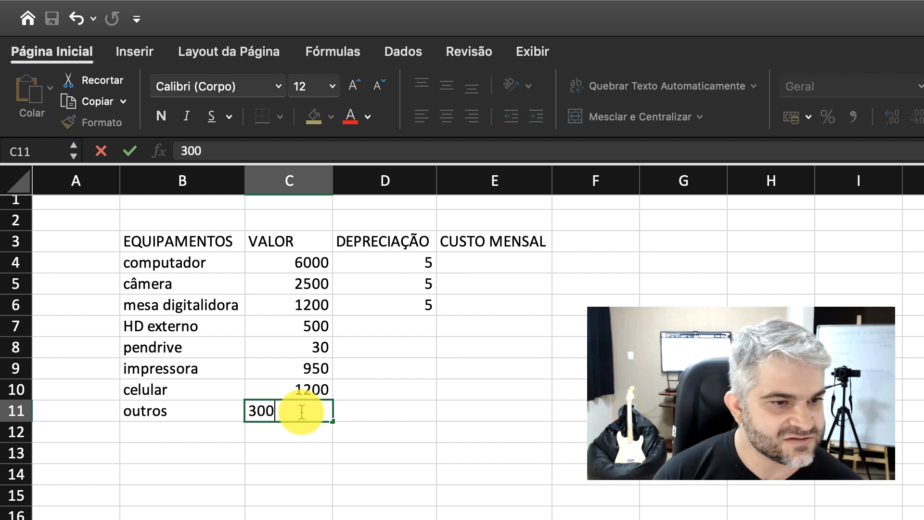
{"action": "left_click", "coordinate": [308, 388]}
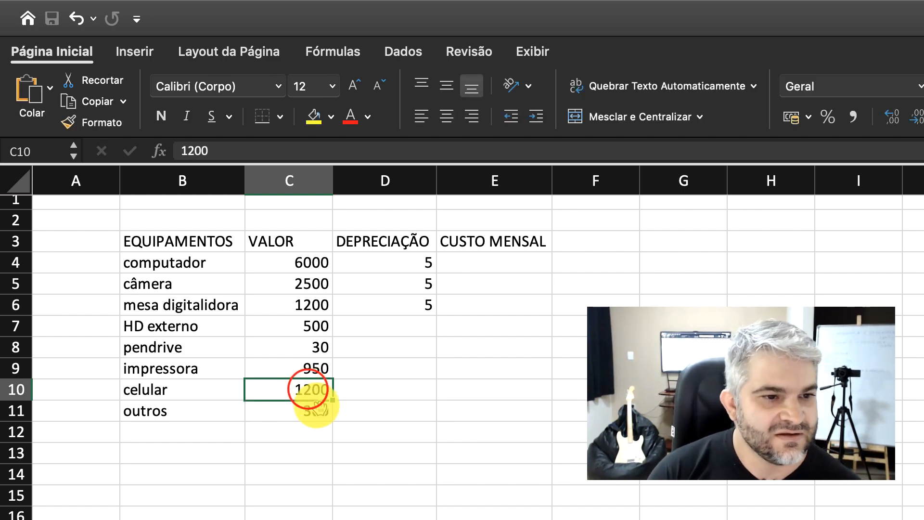
{"action": "left_click", "coordinate": [316, 415]}
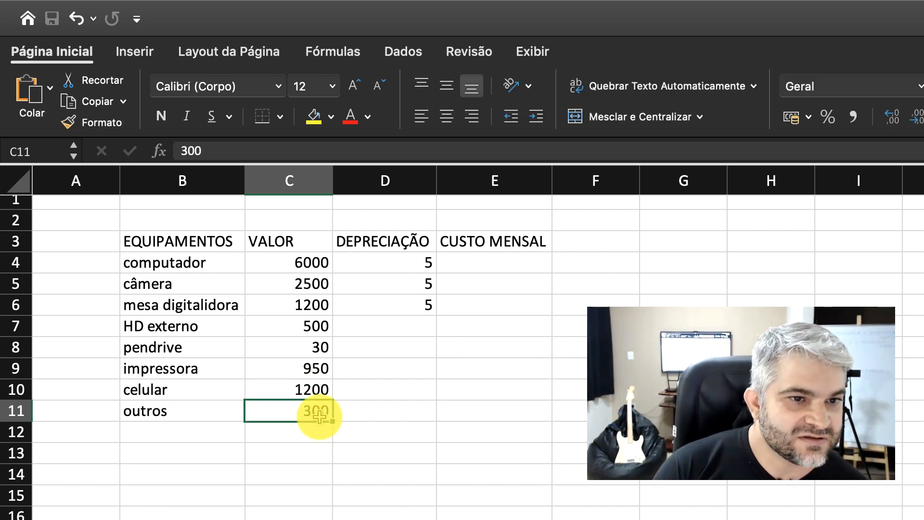
{"action": "scroll", "coordinate": [412, 322], "scroll_direction": "down", "scroll_amount": 1}
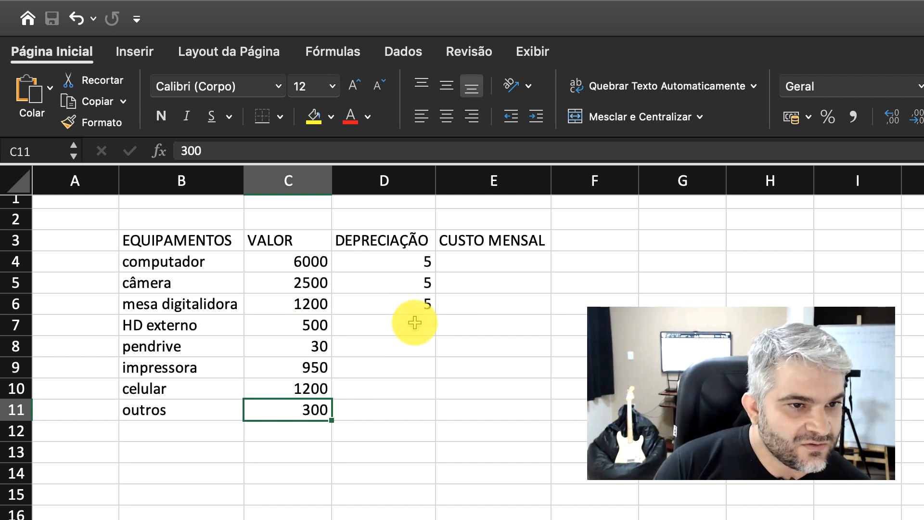
- Enter a depreciation of 5 for the HD externo in cell D7 and 1 for the pendrive in cell D8
{"action": "left_click", "coordinate": [415, 326]}
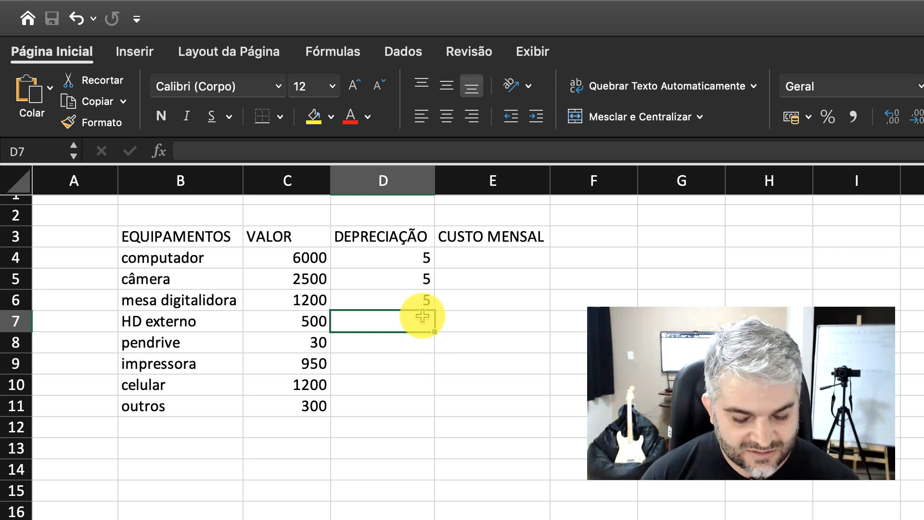
{"action": "scroll", "coordinate": [419, 322], "scroll_direction": "right", "scroll_amount": 2}
{"action": "scroll", "coordinate": [419, 322], "scroll_direction": "down", "scroll_amount": 1}
{"action": "type", "text": "5"}
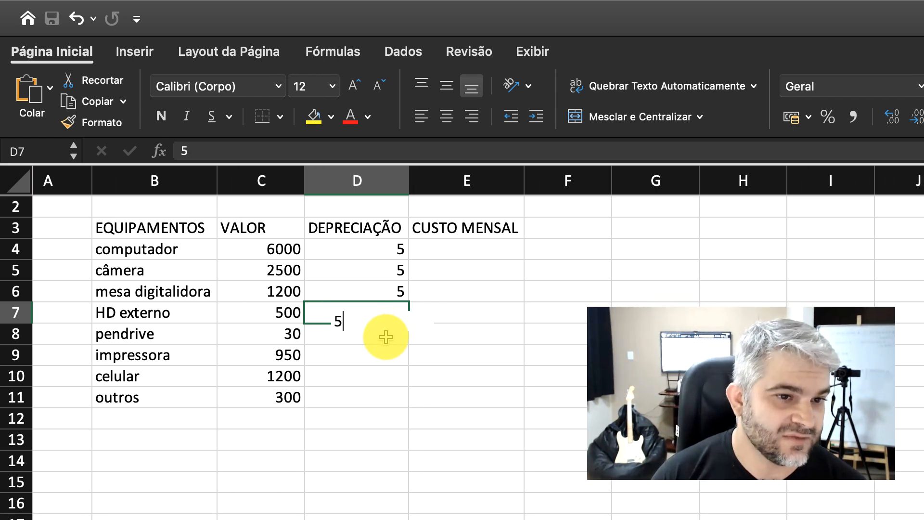
{"action": "left_click", "coordinate": [386, 336]}
{"action": "scroll", "coordinate": [386, 337], "scroll_direction": "up", "scroll_amount": 1}
{"action": "scroll", "coordinate": [385, 336], "scroll_direction": "left", "scroll_amount": 1}
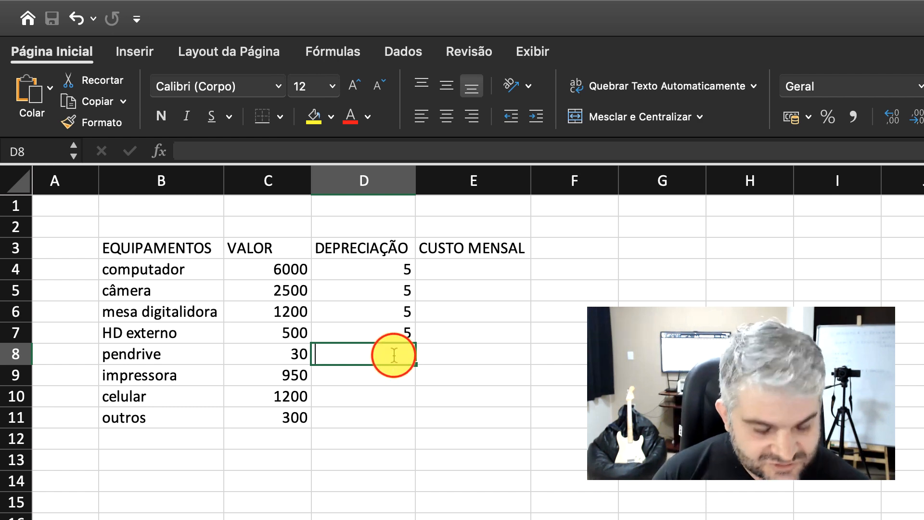
{"action": "type", "text": "1"}
- Enter 3 as the depreciation of the impressora in cell D9
{"action": "left_click", "coordinate": [392, 379]}
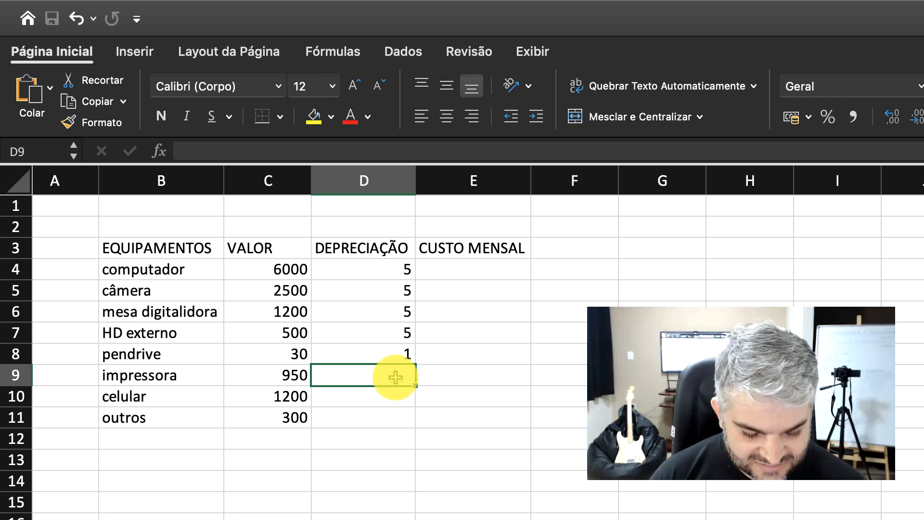
{"action": "type", "text": "4"}
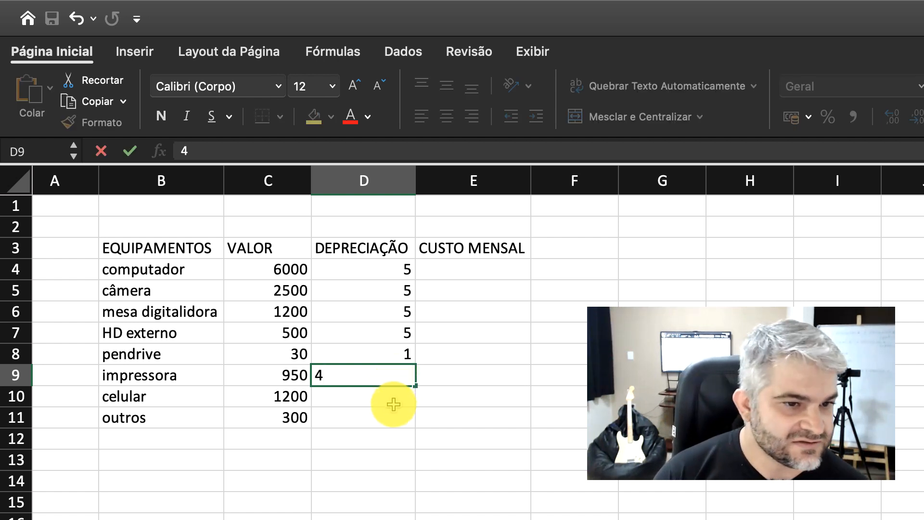
{"action": "left_click", "coordinate": [392, 401]}
{"action": "scroll", "coordinate": [392, 400], "scroll_direction": "right", "scroll_amount": 1}
{"action": "double_click", "coordinate": [398, 375]}
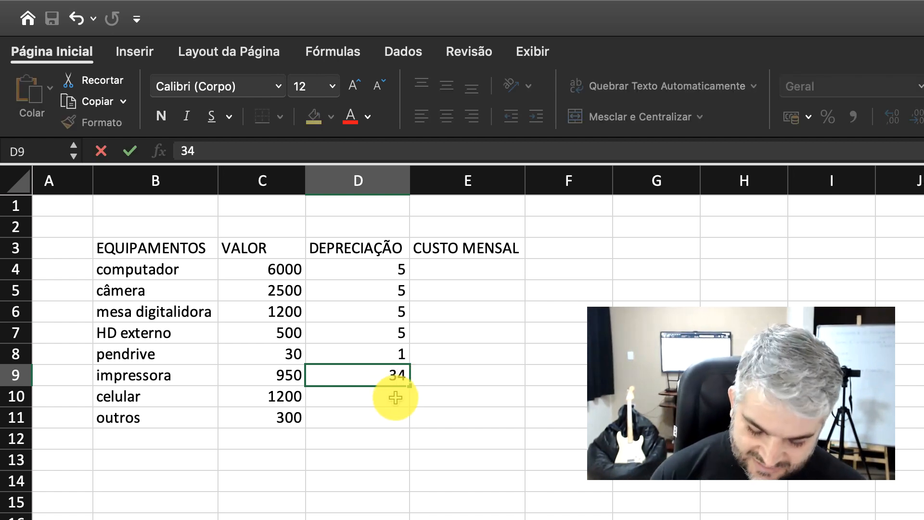
- Enter a depreciation of 3 for the celular in cell D10 and 1 for outros in cell D11
{"action": "left_click", "coordinate": [395, 398]}
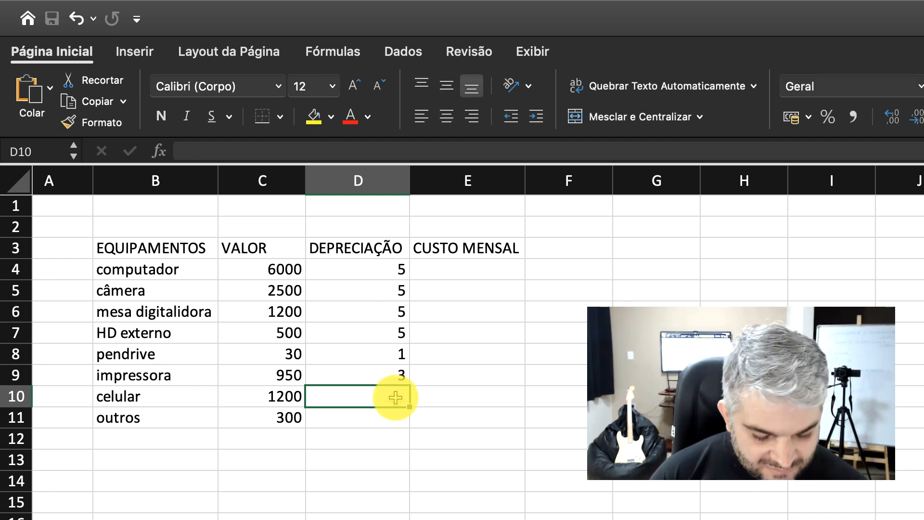
{"action": "left_click", "coordinate": [379, 422]}
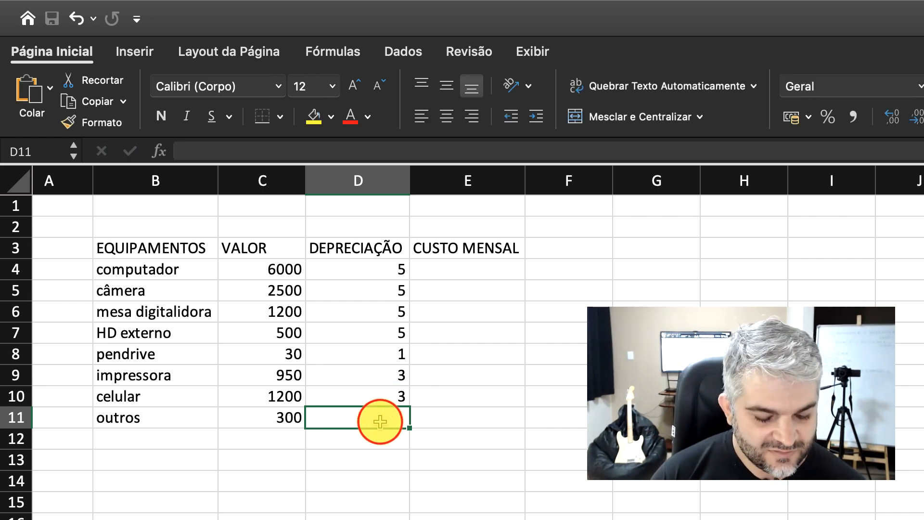
{"action": "type", "text": "1"}
{"action": "left_click", "coordinate": [450, 419]}
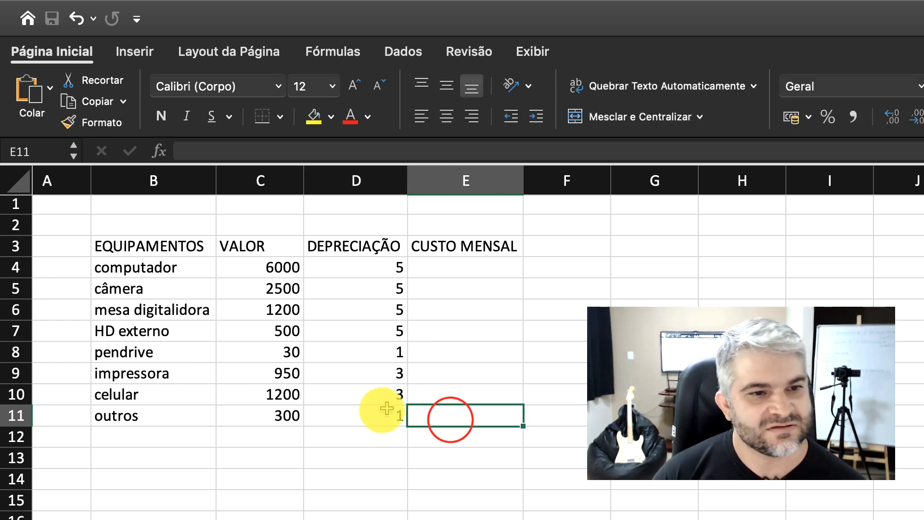
- Examine the computador's value and depreciation in row 4 against the empty CUSTO MENSAL column
{"action": "left_click", "coordinate": [484, 263]}
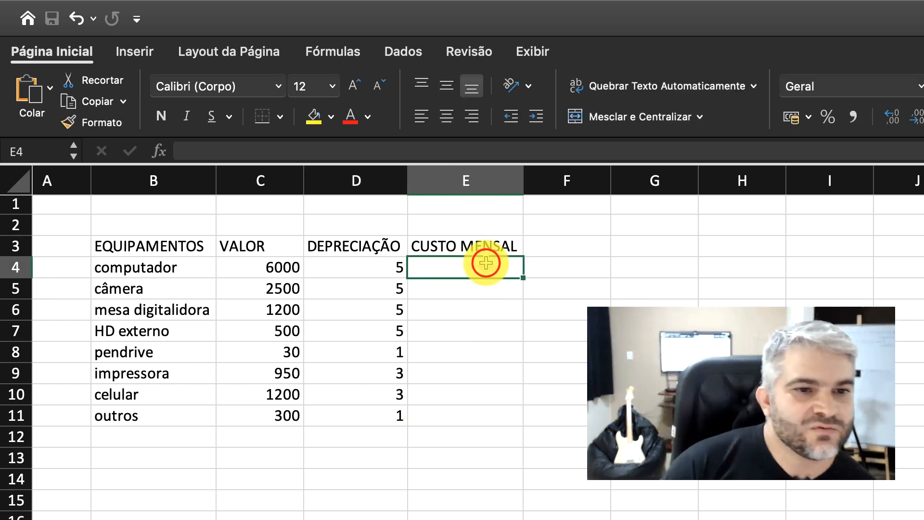
{"action": "scroll", "coordinate": [486, 263], "scroll_direction": "up", "scroll_amount": 1}
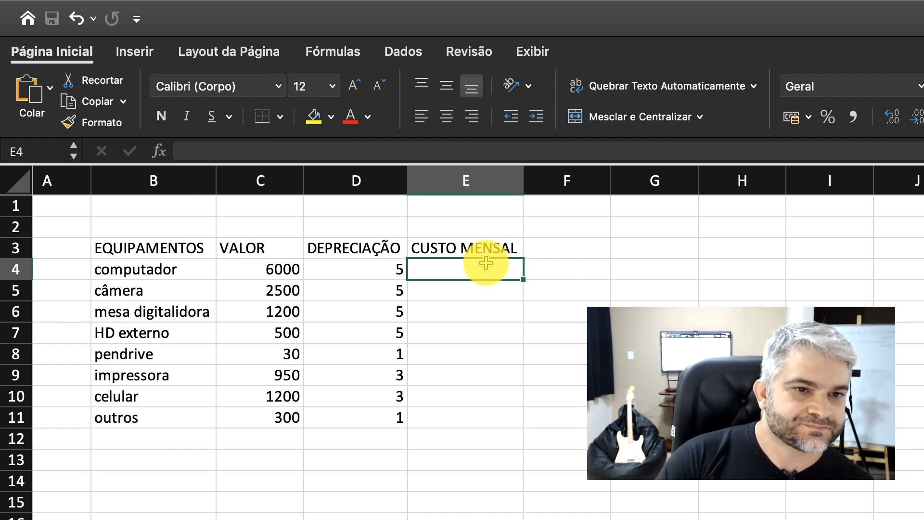
{"action": "scroll", "coordinate": [445, 258], "scroll_direction": "down", "scroll_amount": 1}
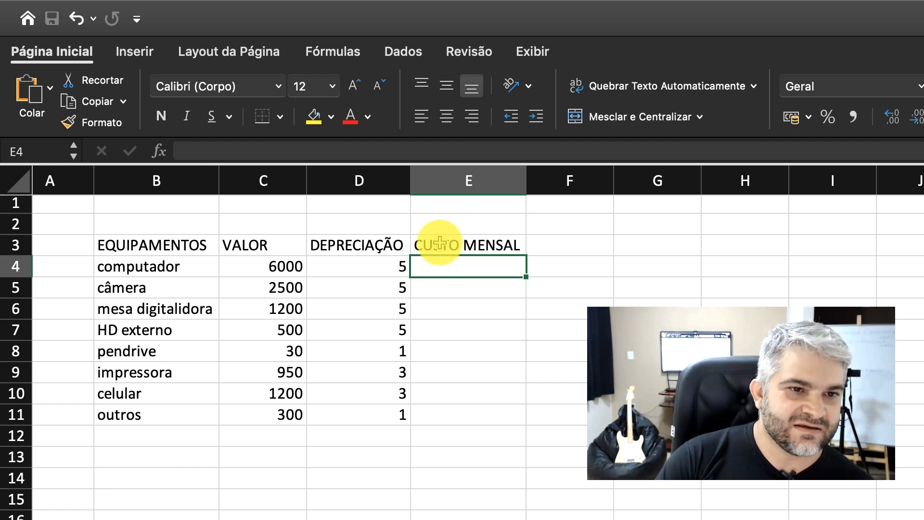
{"action": "left_click", "coordinate": [440, 242]}
{"action": "left_click", "coordinate": [478, 266]}
{"action": "left_click", "coordinate": [479, 241]}
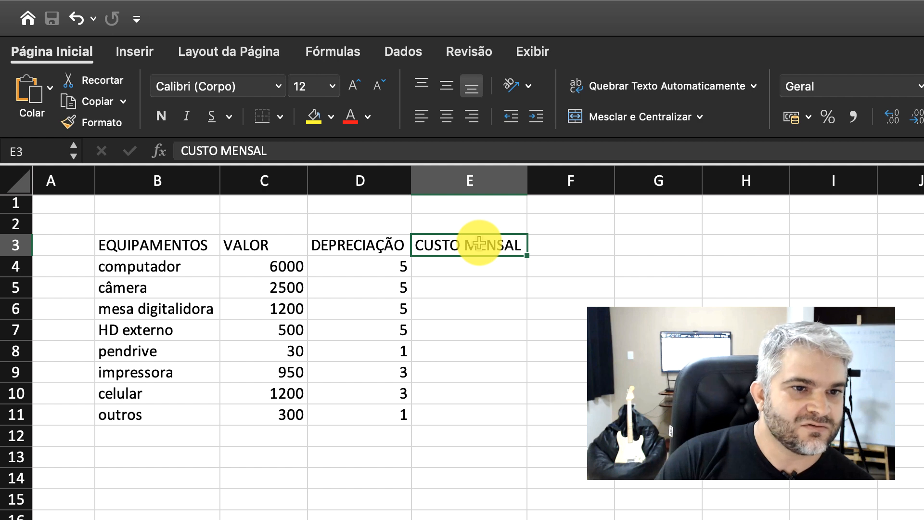
{"action": "left_click", "coordinate": [278, 266]}
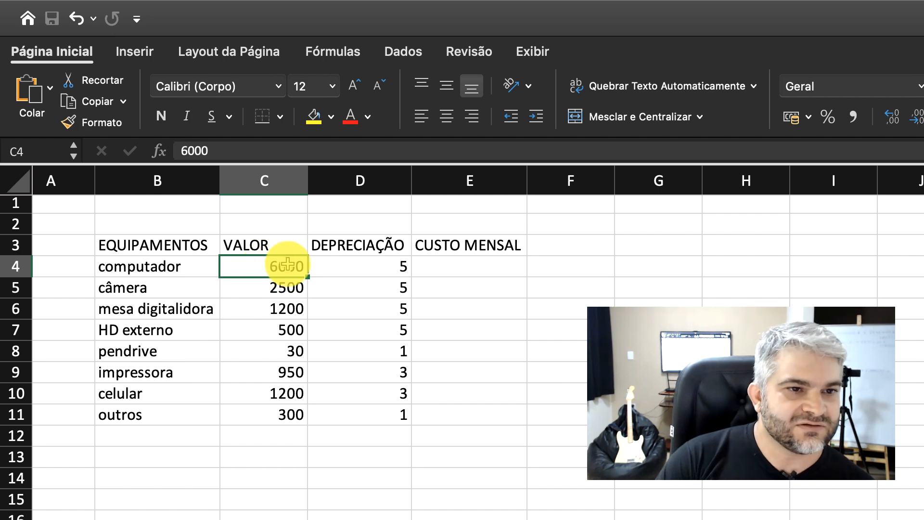
{"action": "left_click", "coordinate": [378, 264]}
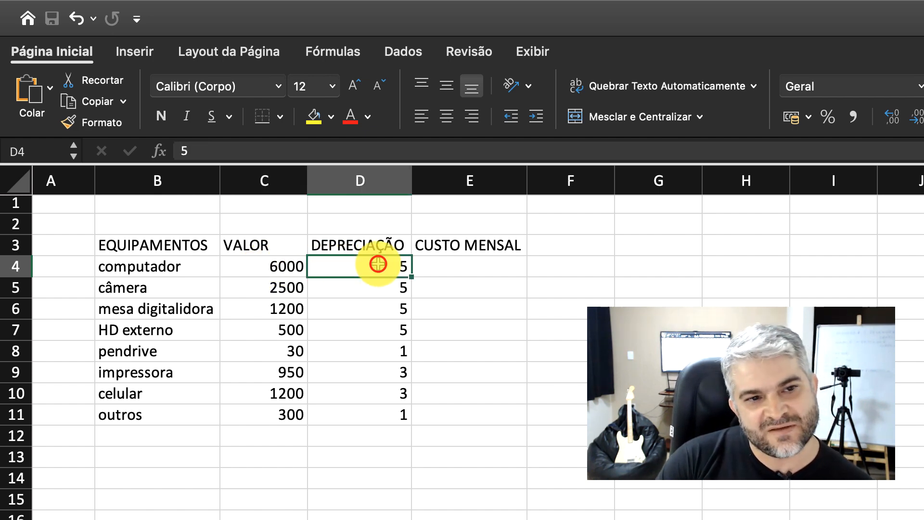
{"action": "left_click", "coordinate": [452, 243]}
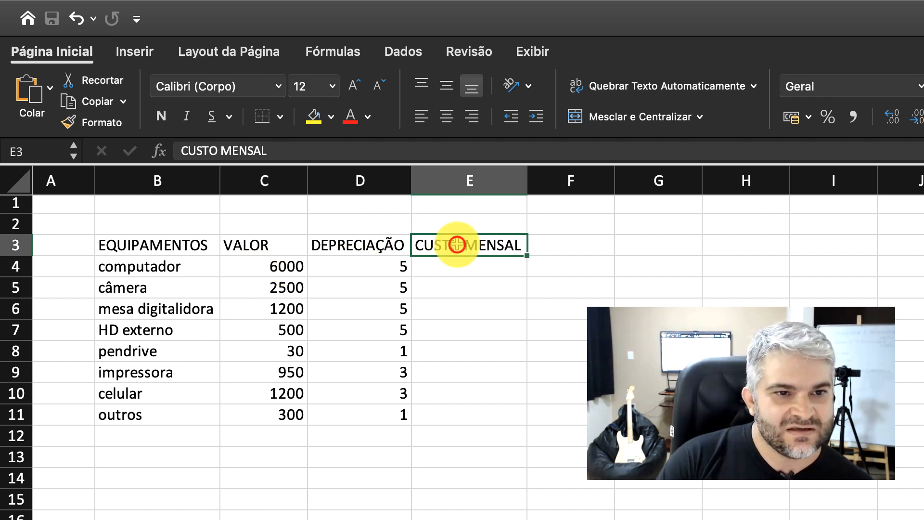
- Add the header "CUSTO MENSAL" in cell F3
{"action": "double_click", "coordinate": [563, 244]}
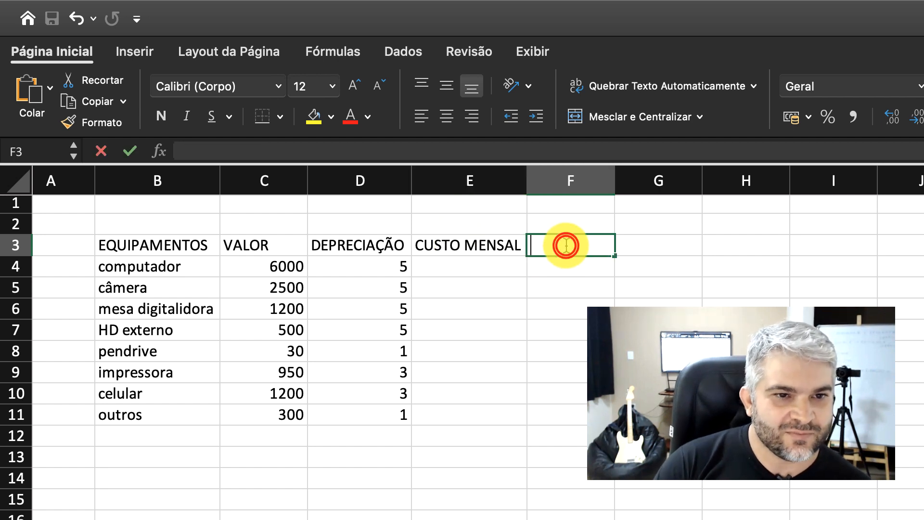
{"action": "type", "text": "cu"}
{"action": "key", "text": "BackSpace"}
{"action": "key", "text": "BackSpace"}
{"action": "type", "text": "CUSTO MENSAL"}
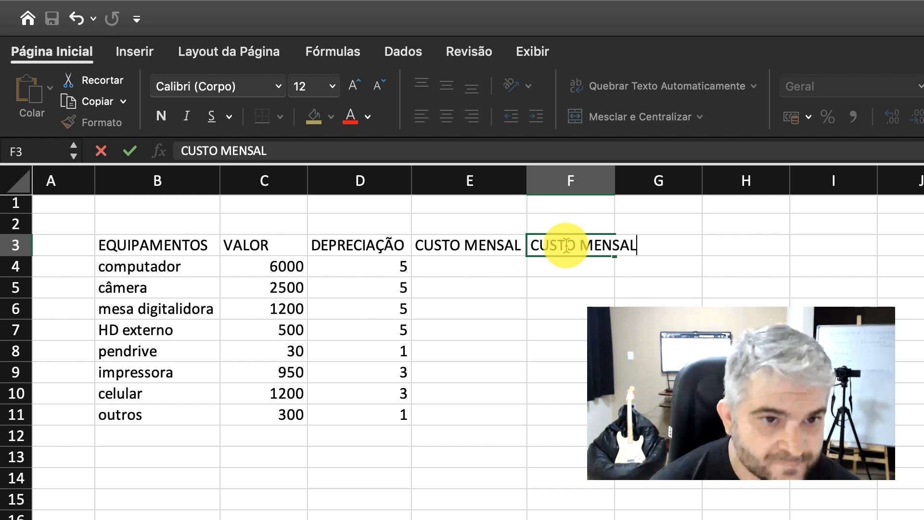
- Change the header in cell E3 to "CUSTO ANO"
{"action": "left_click", "coordinate": [440, 245]}
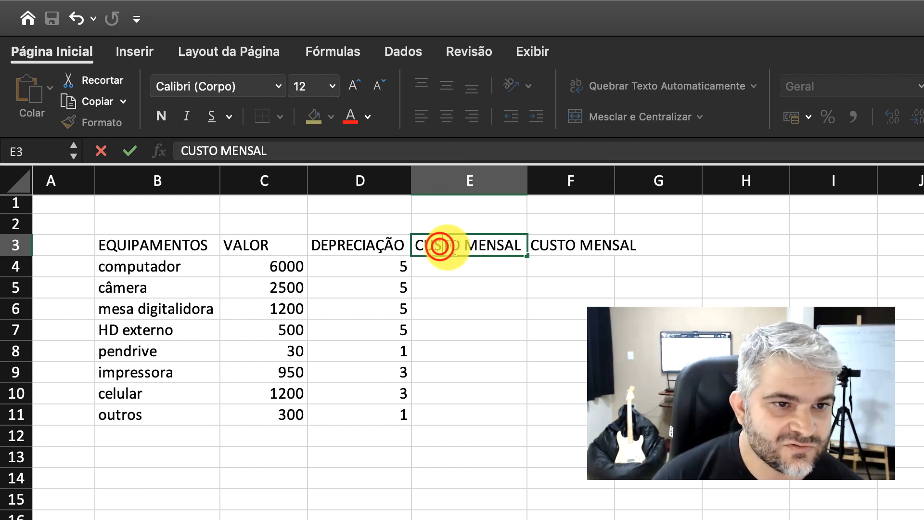
{"action": "double_click", "coordinate": [473, 243]}
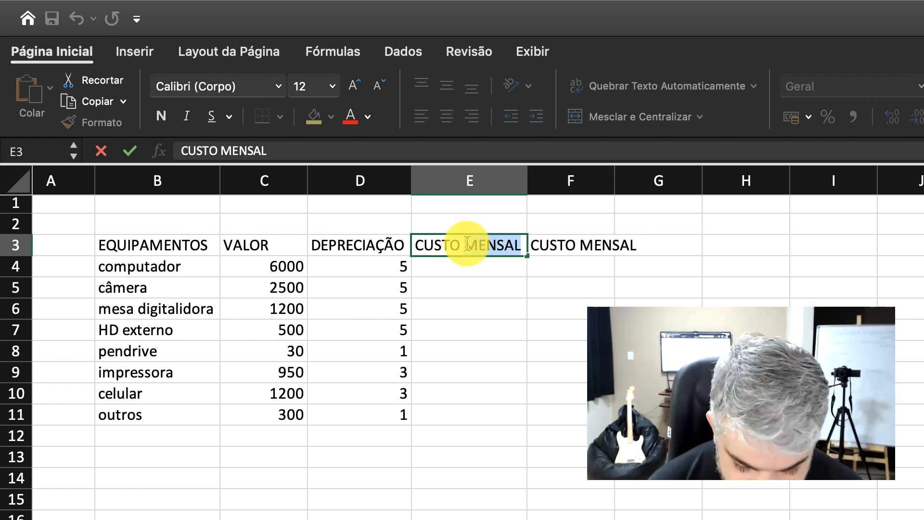
{"action": "type", "text": "ANO"}
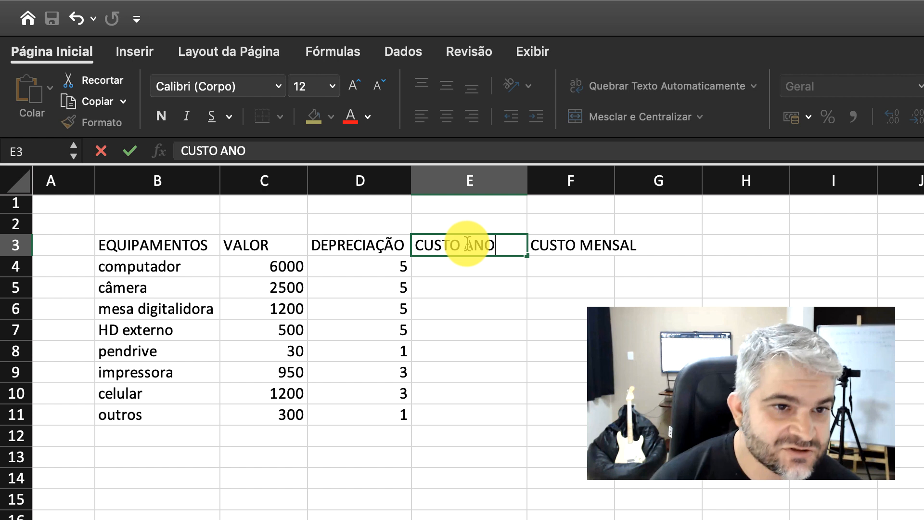
- Widen column F to show its whole header and fit column E's width to its header text
{"action": "left_click", "coordinate": [587, 242]}
{"action": "left_click_drag", "start_coordinate": [615, 180], "coordinate": [643, 179]}
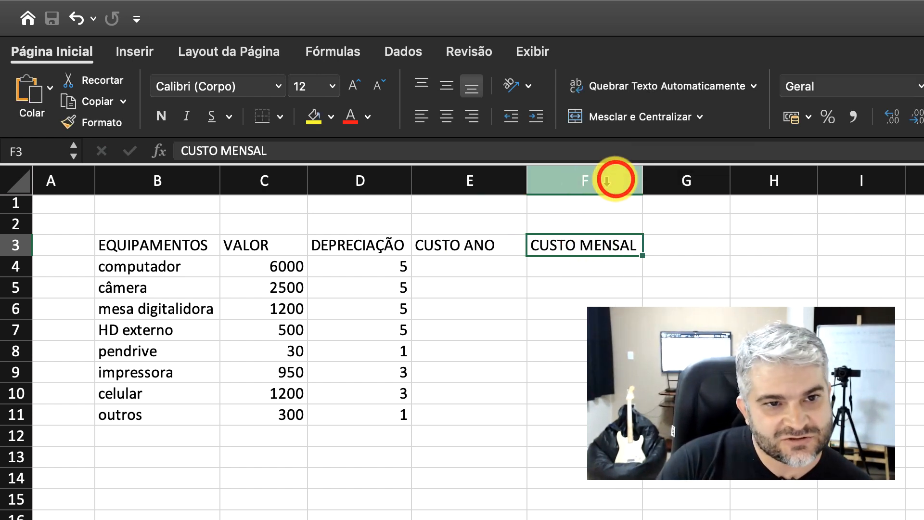
{"action": "double_click", "coordinate": [528, 177]}
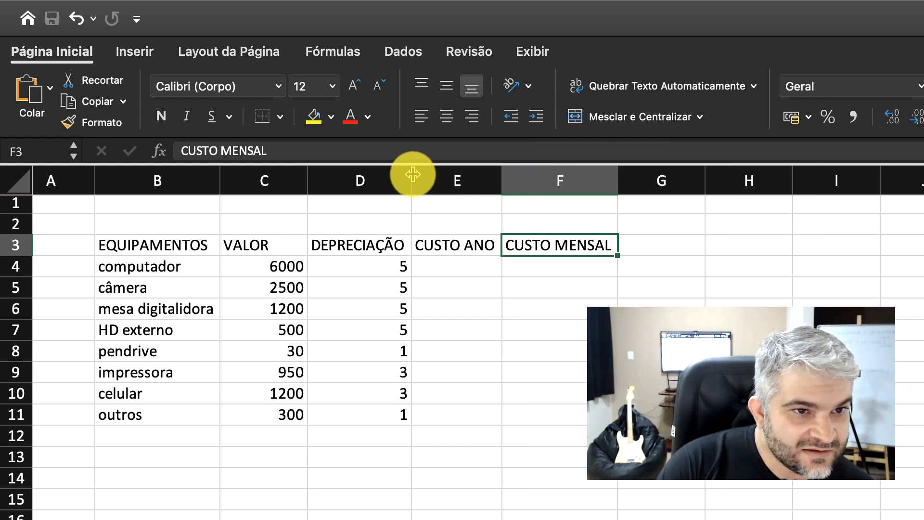
- Calculate the computador's yearly cost in E4 by dividing its value by its depreciation with the formula =C4/D4
{"action": "left_click", "coordinate": [412, 174]}
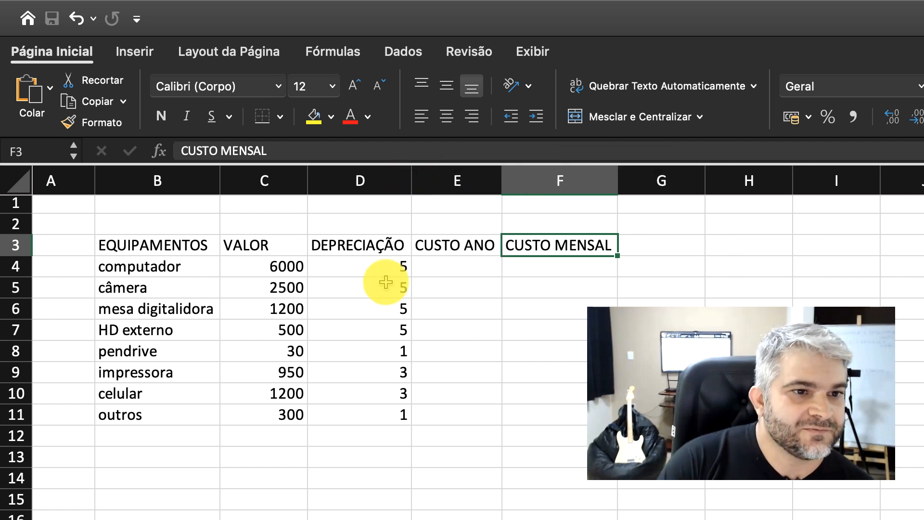
{"action": "left_click", "coordinate": [255, 264]}
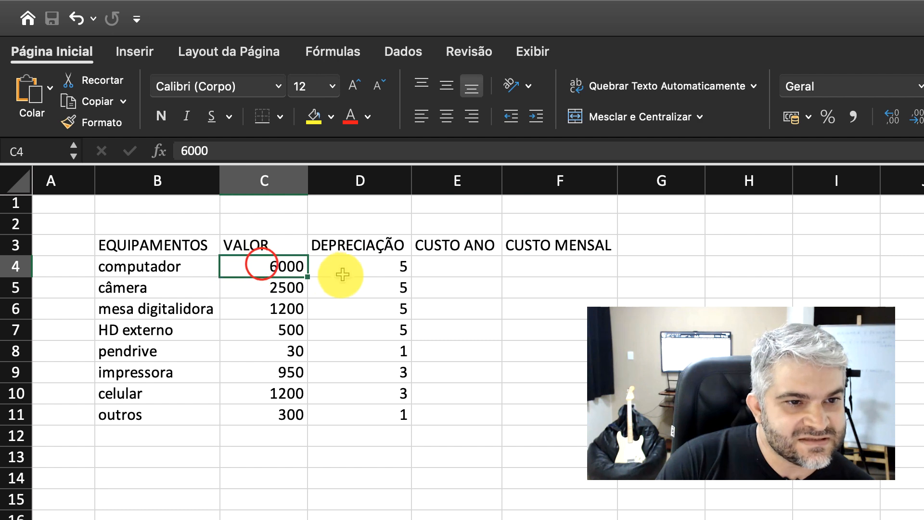
{"action": "left_click", "coordinate": [371, 264]}
{"action": "double_click", "coordinate": [457, 264]}
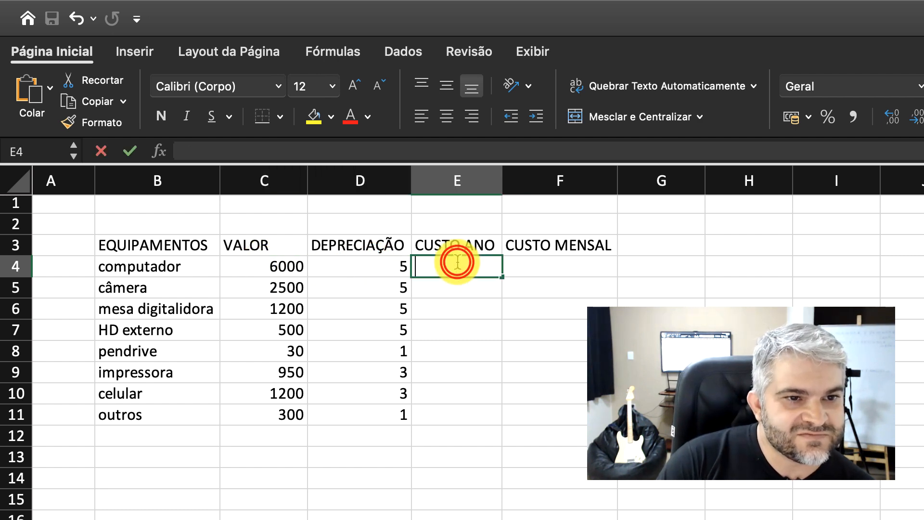
{"action": "left_click", "coordinate": [438, 243]}
{"action": "left_click", "coordinate": [435, 262]}
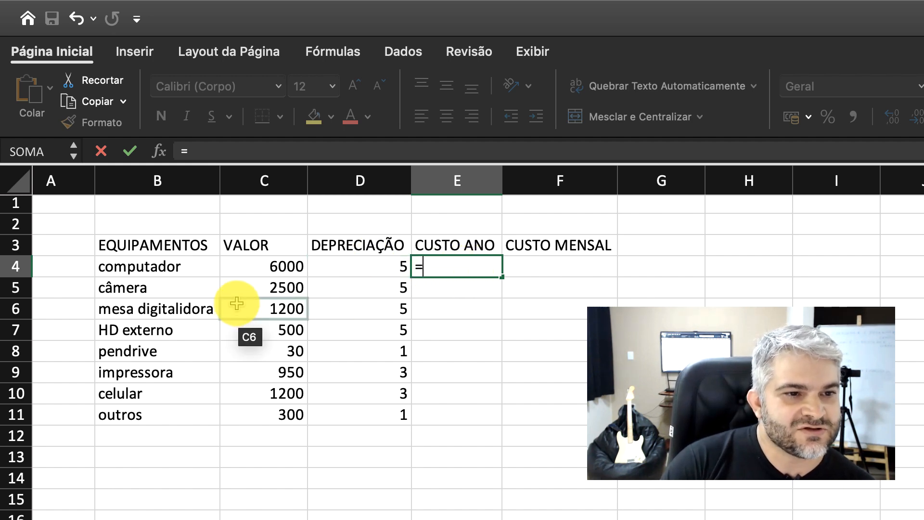
{"action": "left_click", "coordinate": [267, 268]}
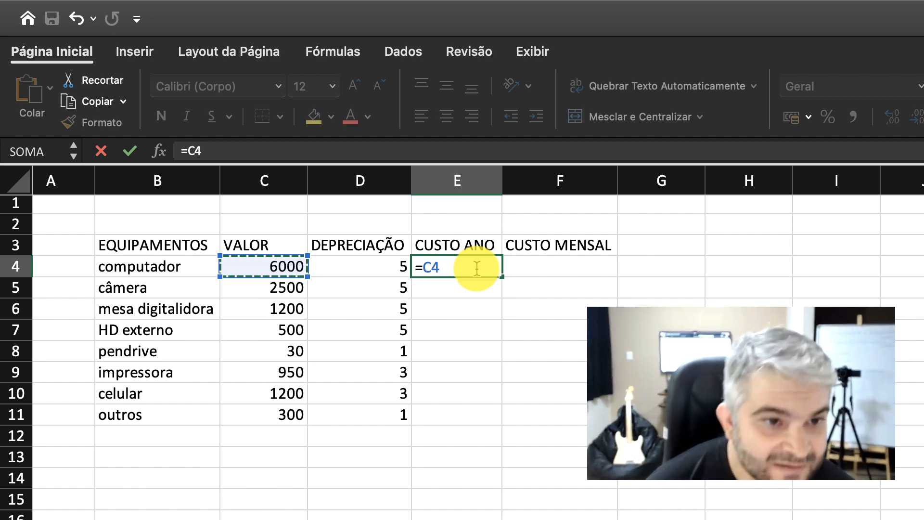
{"action": "type", "text": "/"}
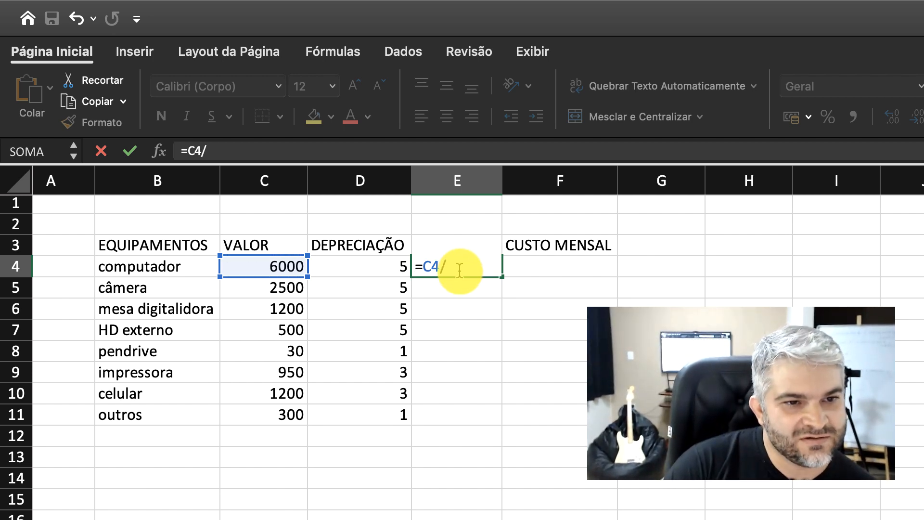
{"action": "left_click", "coordinate": [374, 266]}
{"action": "key", "text": "Return"}
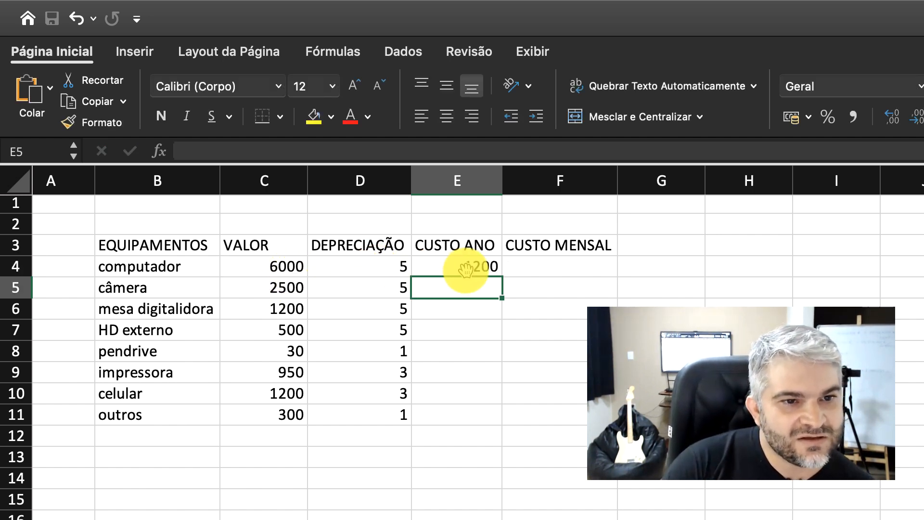
- Calculate the computador's monthly cost in F4 with the formula =E4/12
{"action": "scroll", "coordinate": [466, 269], "scroll_direction": "right", "scroll_amount": 1}
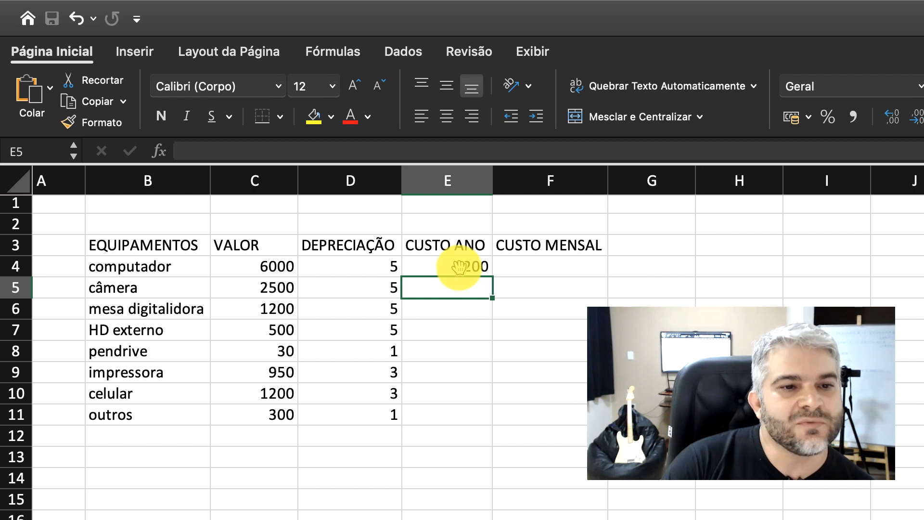
{"action": "scroll", "coordinate": [459, 266], "scroll_direction": "left", "scroll_amount": 1}
{"action": "scroll", "coordinate": [458, 266], "scroll_direction": "down", "scroll_amount": 1}
{"action": "left_click", "coordinate": [457, 266]}
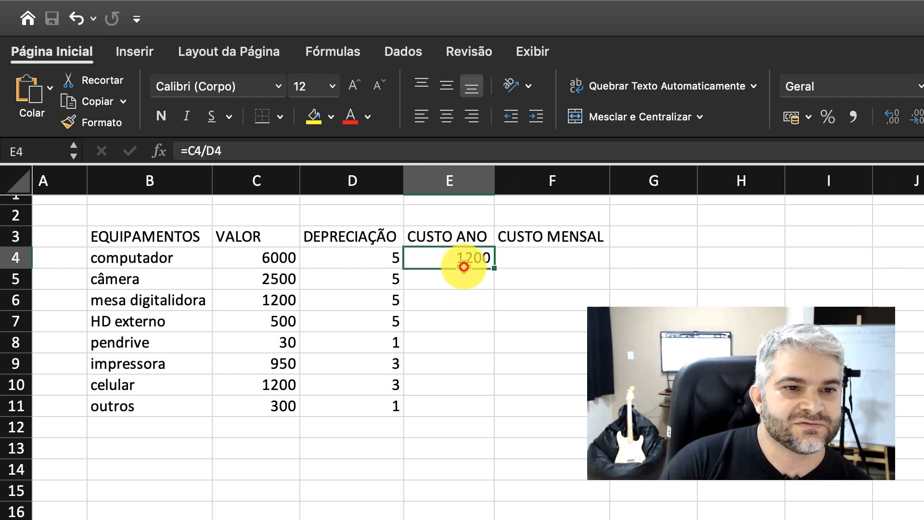
{"action": "scroll", "coordinate": [231, 311], "scroll_direction": "up", "scroll_amount": 1}
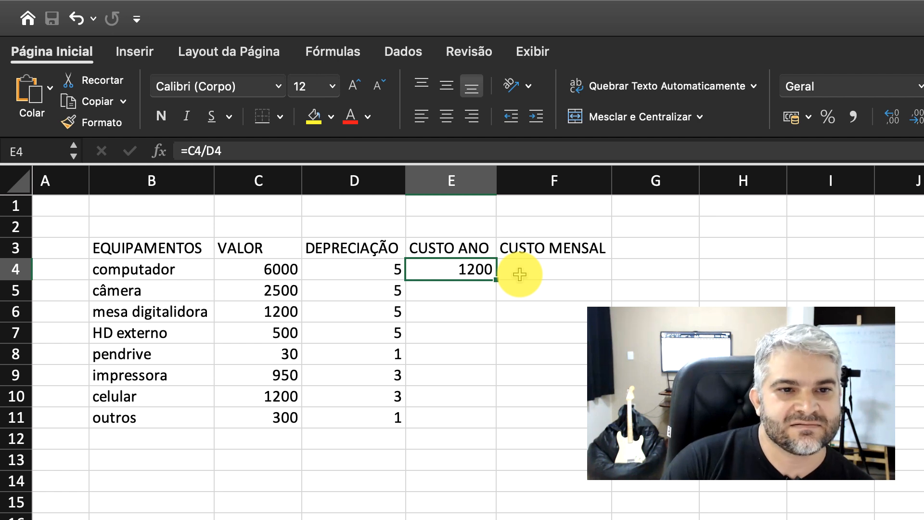
{"action": "left_click", "coordinate": [570, 270]}
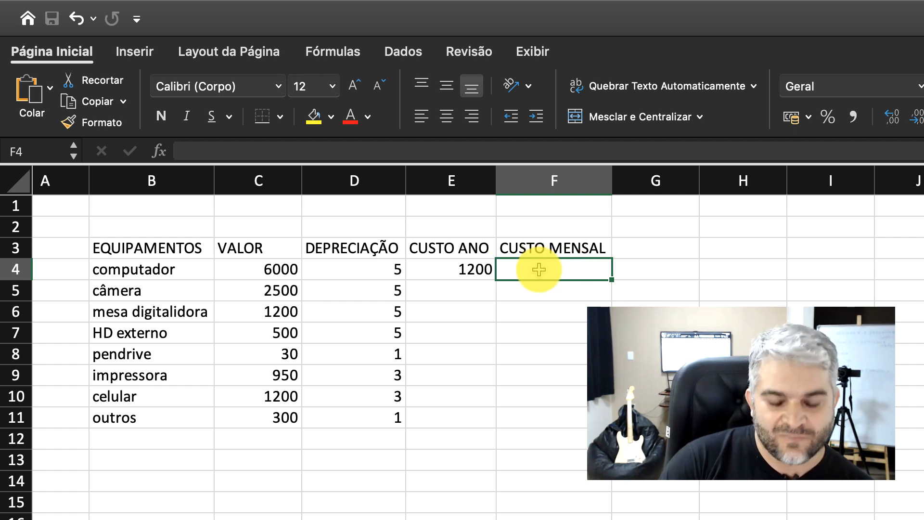
{"action": "type", "text": "="}
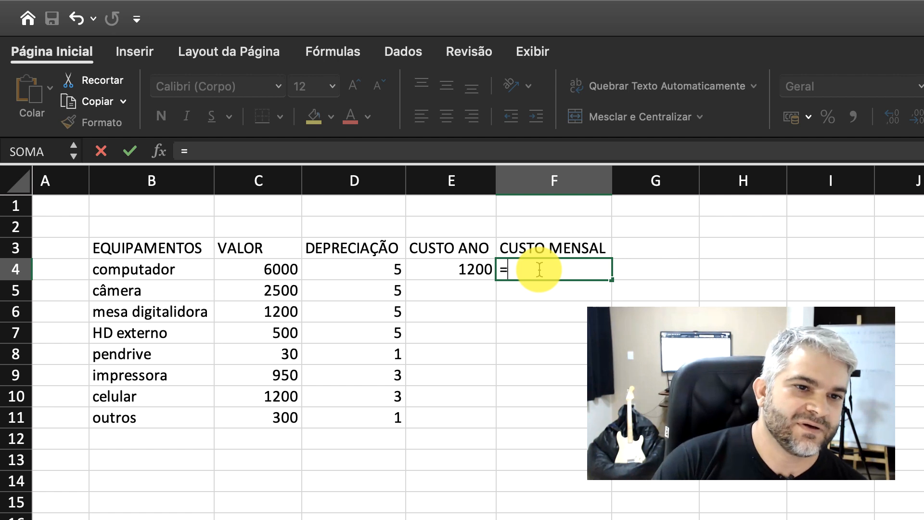
{"action": "left_click", "coordinate": [469, 269]}
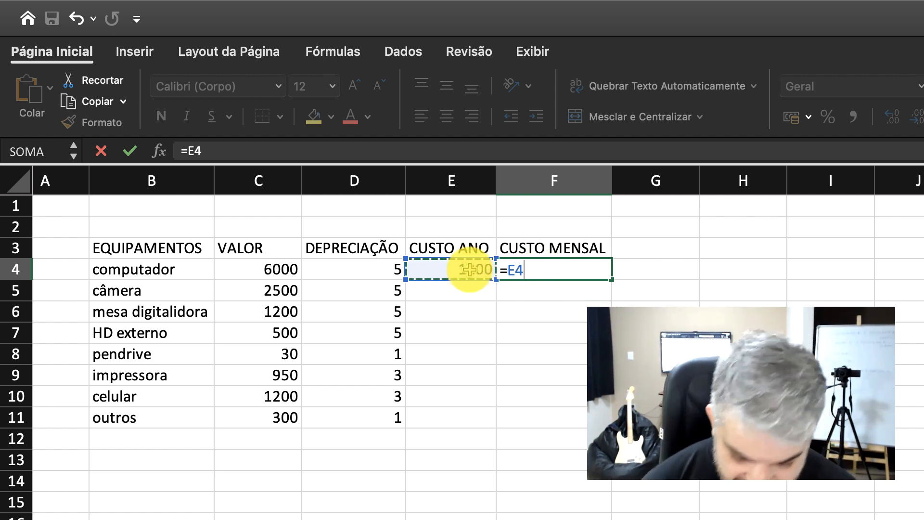
{"action": "type", "text": "/12"}
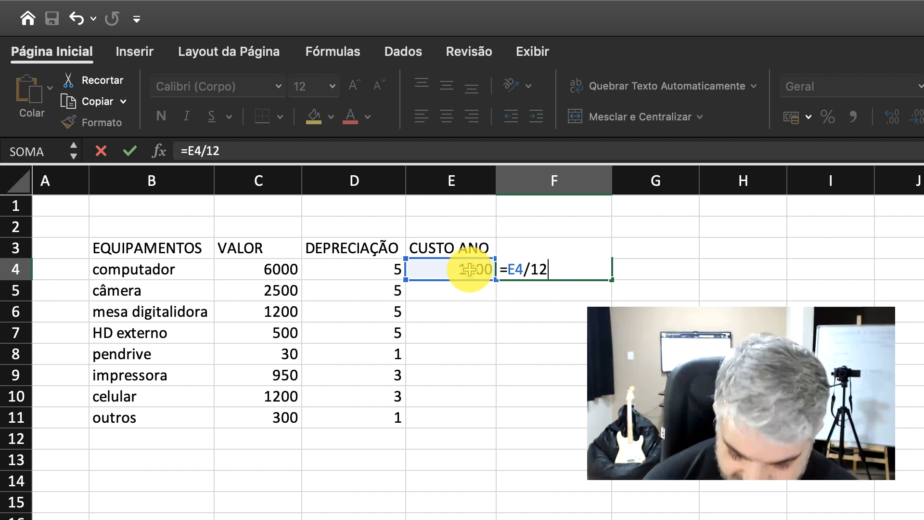
{"action": "key", "text": "Return"}
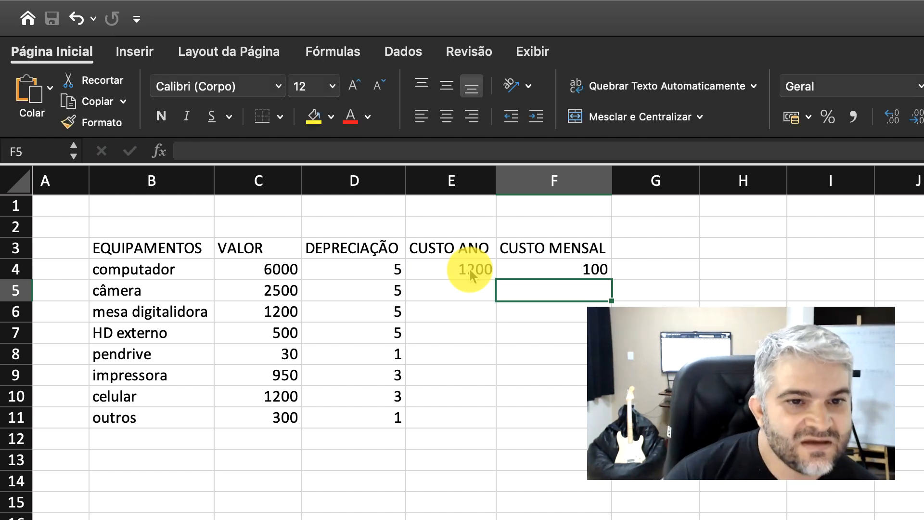
- Copy the formulas in E4 and F4 down through row 11 to fill CUSTO ANO and CUSTO MENSAL for all equipment
{"action": "left_click", "coordinate": [590, 268]}
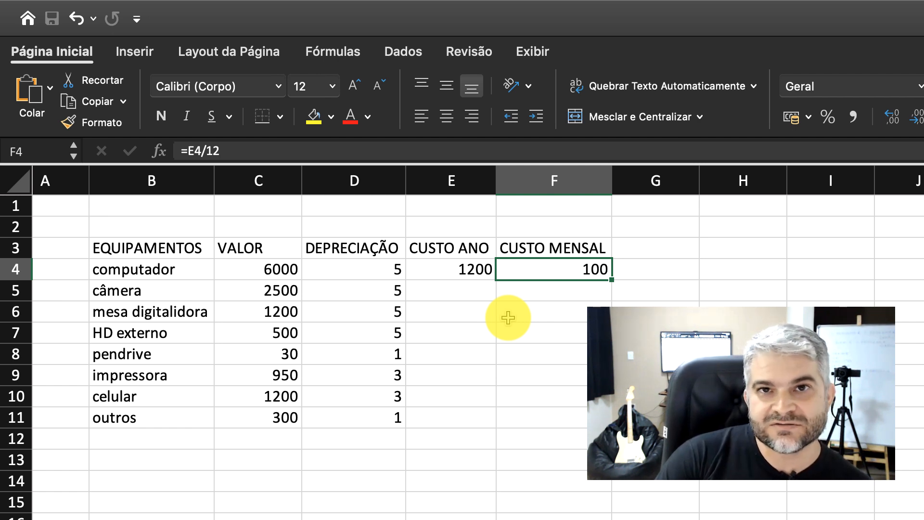
{"action": "scroll", "coordinate": [505, 301], "scroll_direction": "down", "scroll_amount": 2}
{"action": "scroll", "coordinate": [596, 356], "scroll_direction": "up", "scroll_amount": 2}
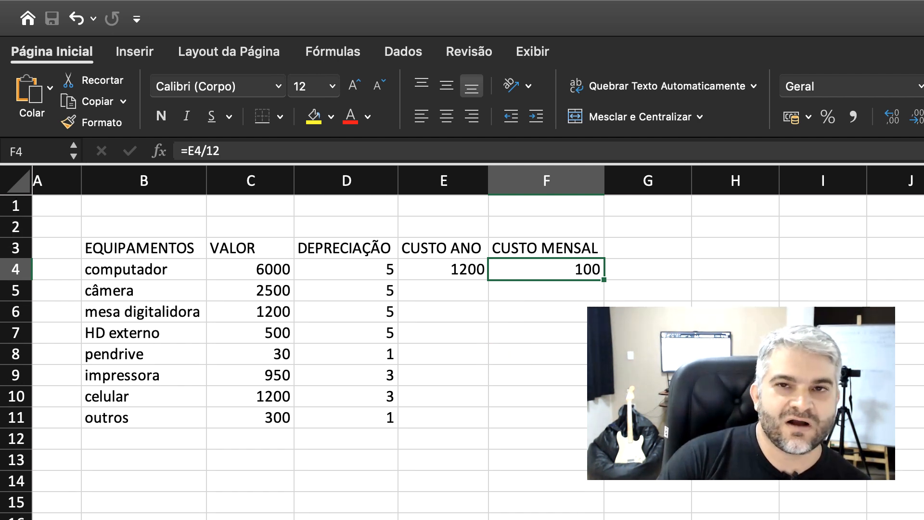
{"action": "scroll", "coordinate": [461, 336], "scroll_direction": "left", "scroll_amount": 2}
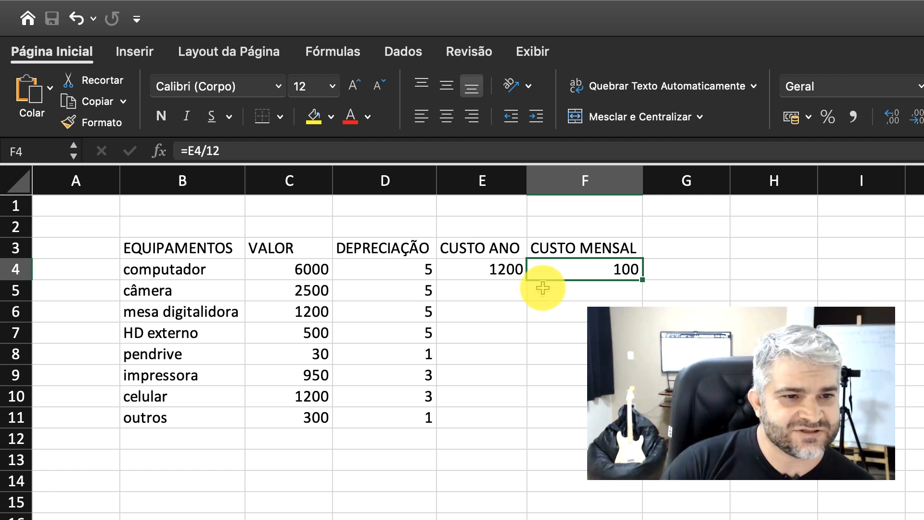
{"action": "left_click", "coordinate": [490, 272]}
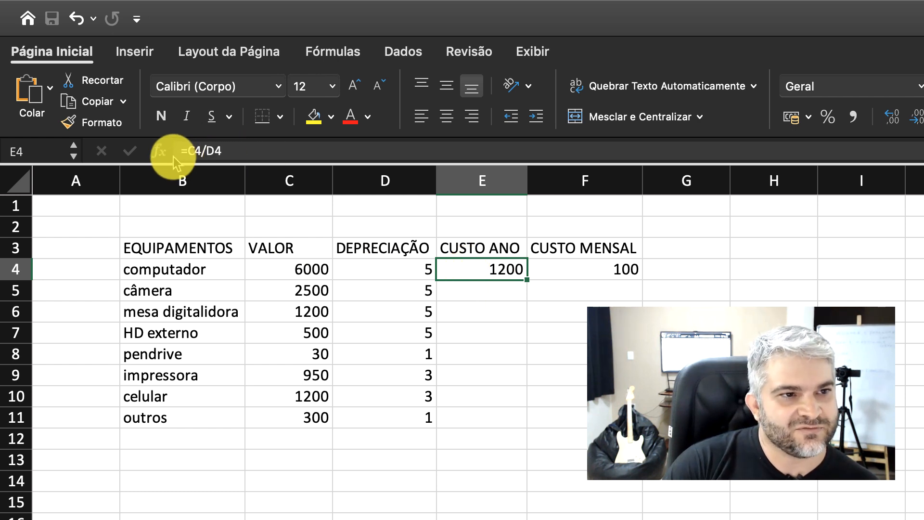
{"action": "left_click", "coordinate": [608, 271]}
{"action": "left_click", "coordinate": [477, 268]}
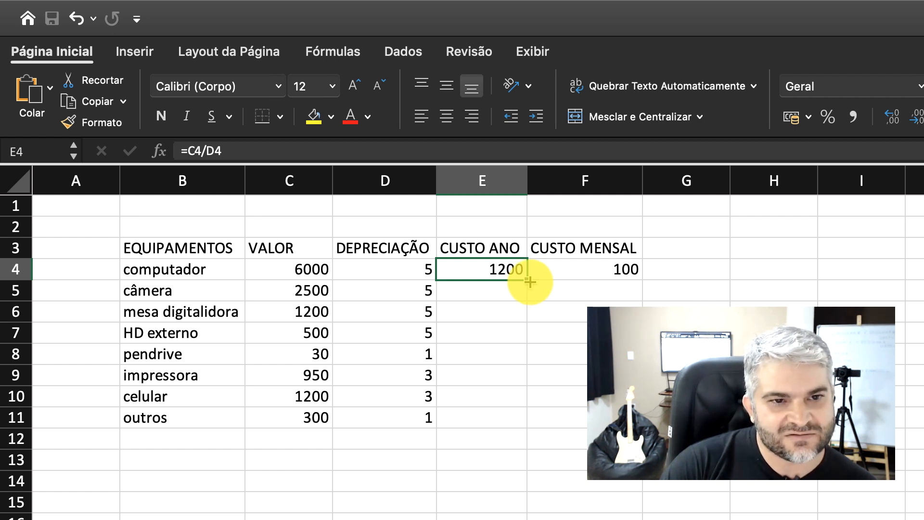
{"action": "left_click_drag", "start_coordinate": [529, 282], "coordinate": [513, 423]}
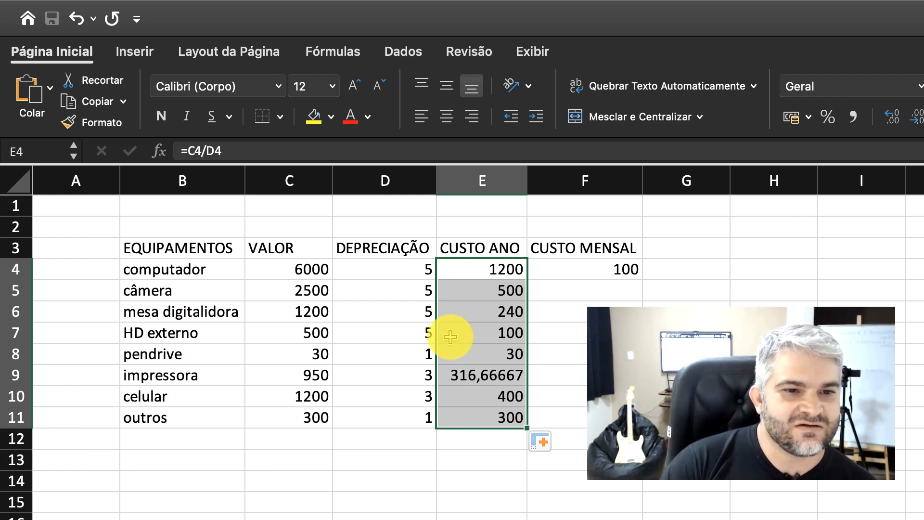
{"action": "left_click", "coordinate": [599, 267]}
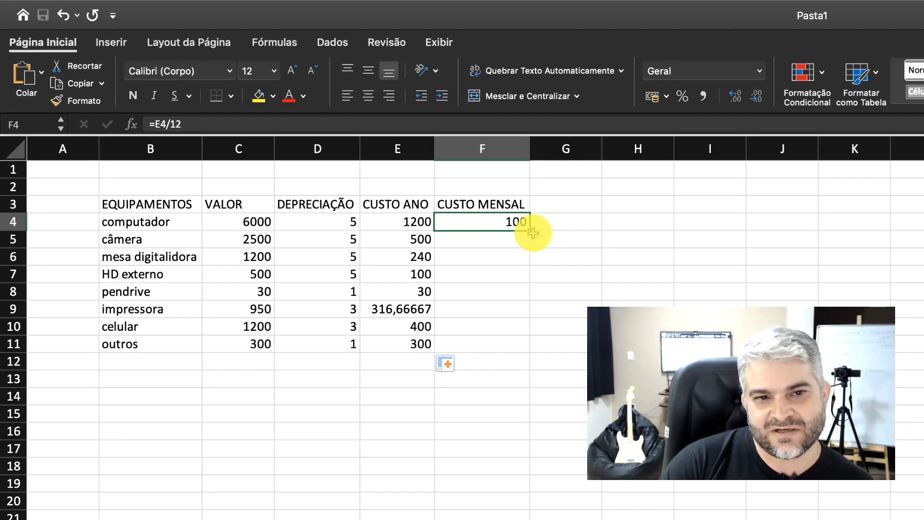
{"action": "left_click_drag", "start_coordinate": [530, 231], "coordinate": [516, 348]}
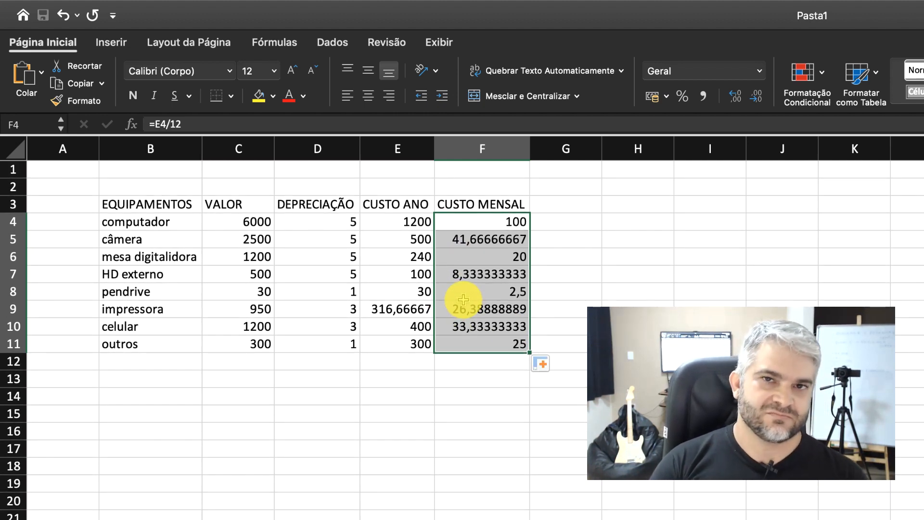
- Compare the yearly and monthly cost cells of computador and câmera in rows 4 and 5
{"action": "scroll", "coordinate": [380, 233], "scroll_direction": "right", "scroll_amount": 1}
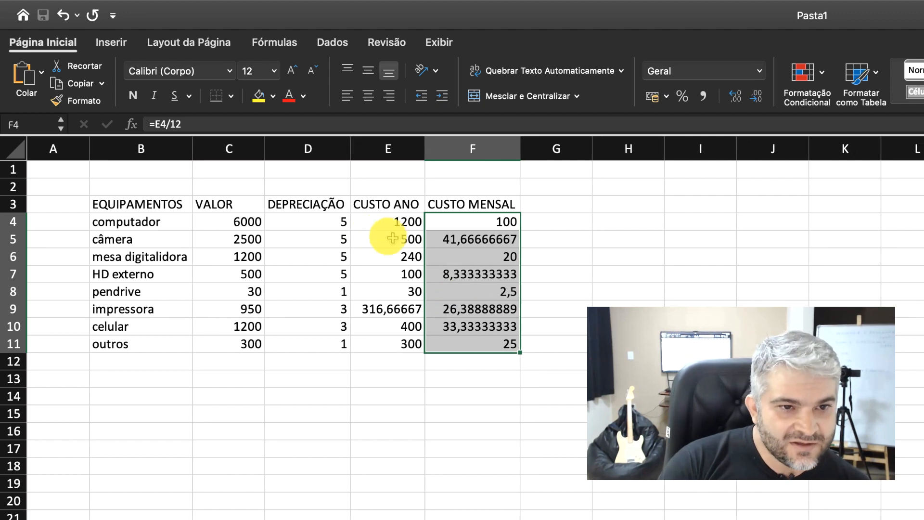
{"action": "left_click", "coordinate": [400, 238]}
{"action": "left_click", "coordinate": [476, 241]}
{"action": "left_click", "coordinate": [490, 218]}
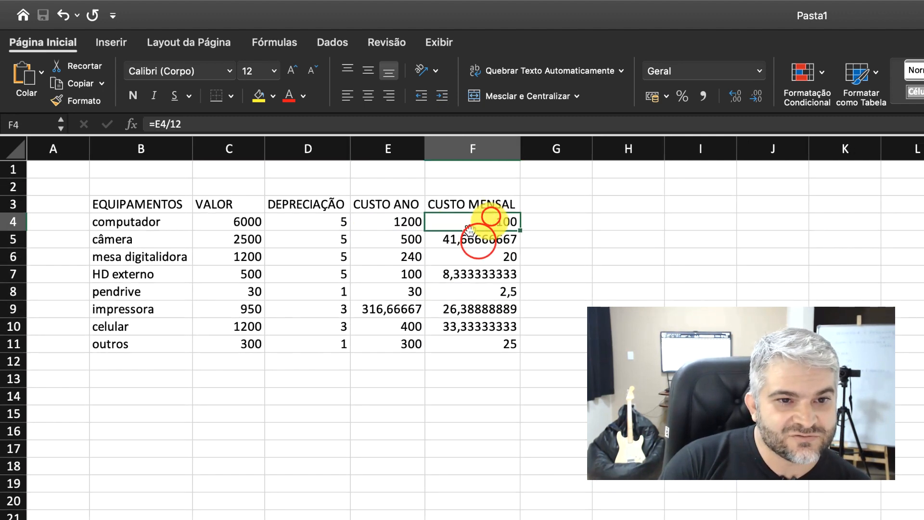
{"action": "left_click", "coordinate": [393, 224]}
{"action": "left_click", "coordinate": [470, 239]}
{"action": "scroll", "coordinate": [356, 221], "scroll_direction": "right", "scroll_amount": 1}
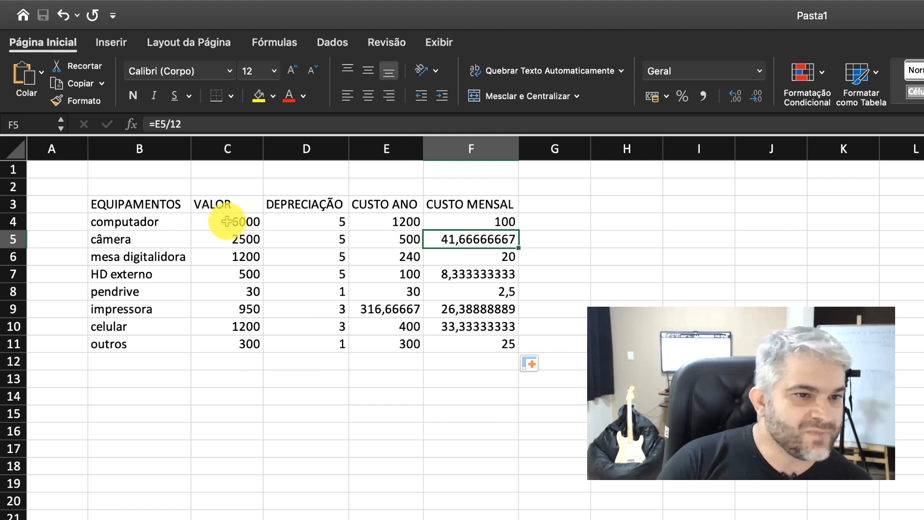
{"action": "left_click", "coordinate": [226, 221]}
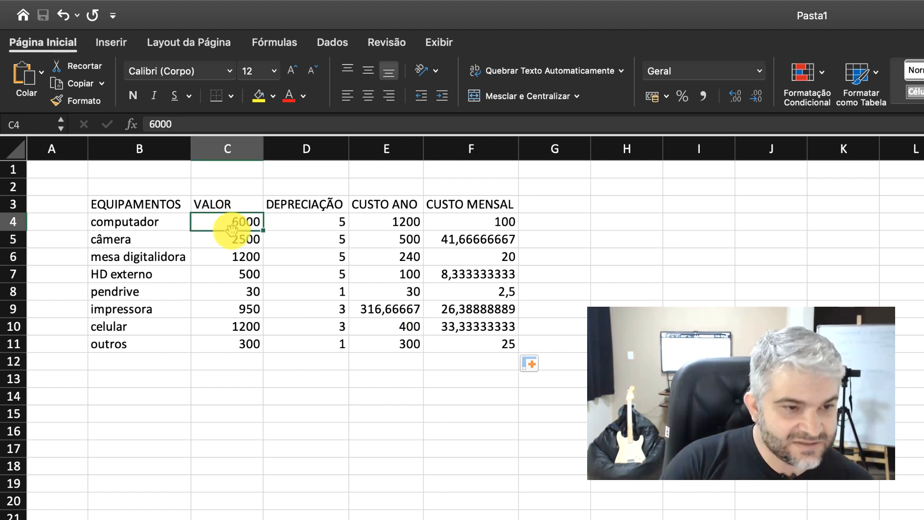
{"action": "left_click", "coordinate": [246, 346], "text": "super"}
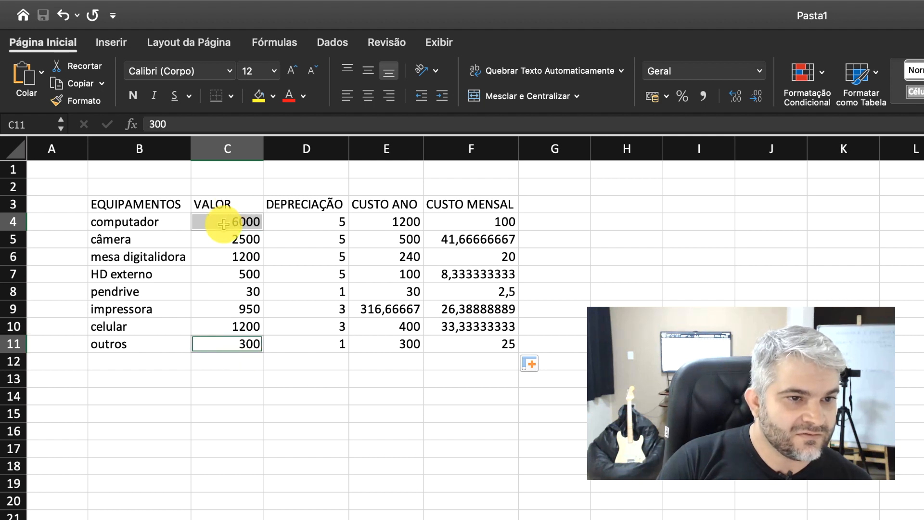
{"action": "left_click", "coordinate": [217, 327], "text": "super"}
{"action": "left_click", "coordinate": [218, 312], "text": "super"}
{"action": "left_click", "coordinate": [219, 291], "text": "super"}
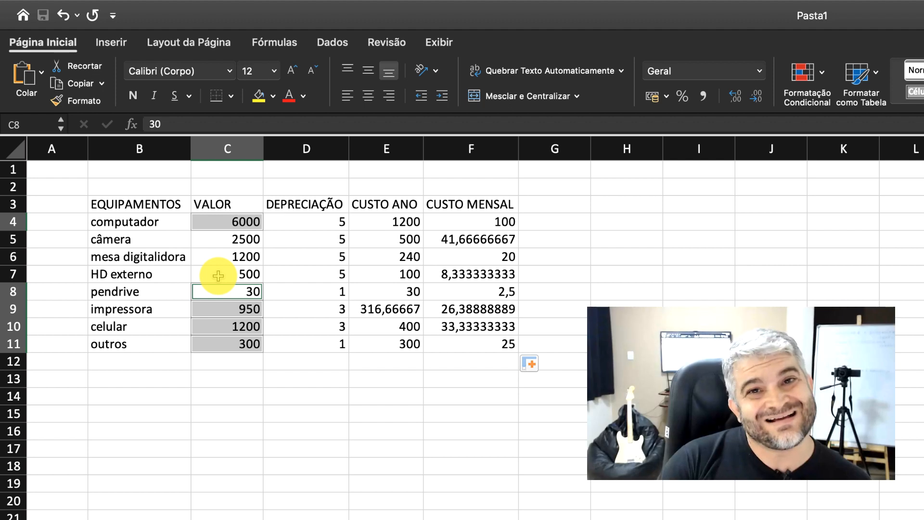
{"action": "left_click", "coordinate": [218, 275], "text": "super"}
{"action": "left_click", "coordinate": [218, 258], "text": "super"}
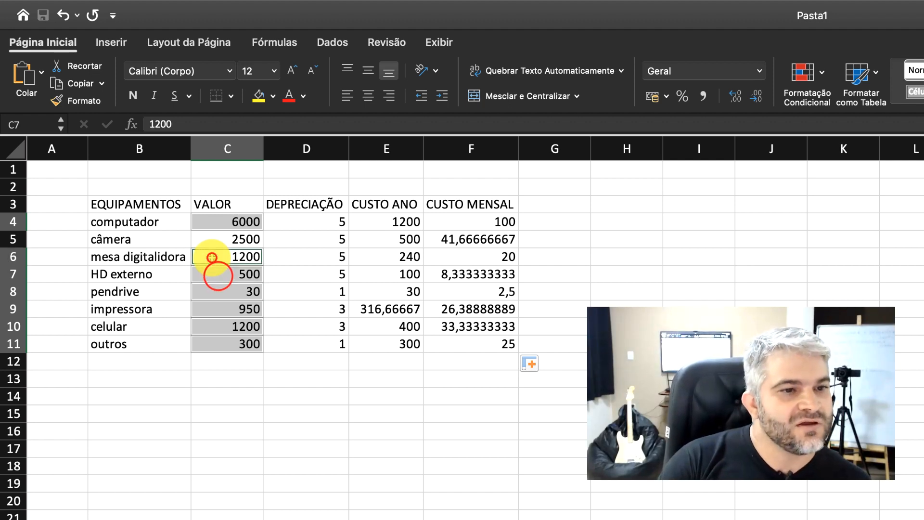
{"action": "left_click", "coordinate": [214, 239], "text": "super"}
- Format the VALOR amounts in C4 through C11 as currency (Moeda)
{"action": "left_click", "coordinate": [216, 223]}
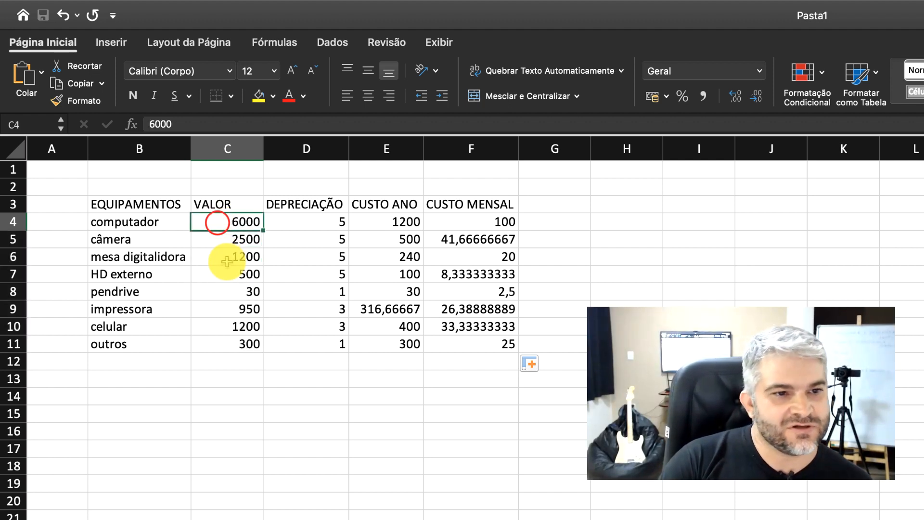
{"action": "left_click", "coordinate": [220, 347], "text": "shift"}
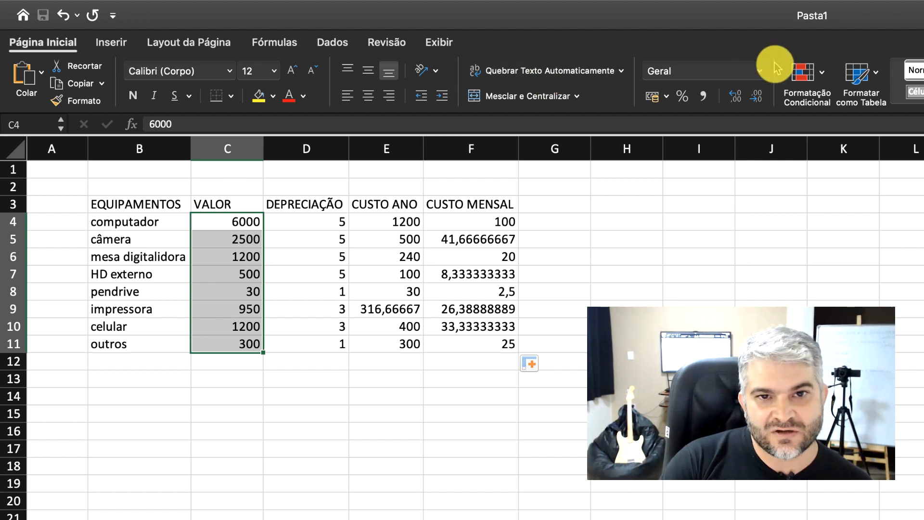
{"action": "left_click", "coordinate": [759, 73]}
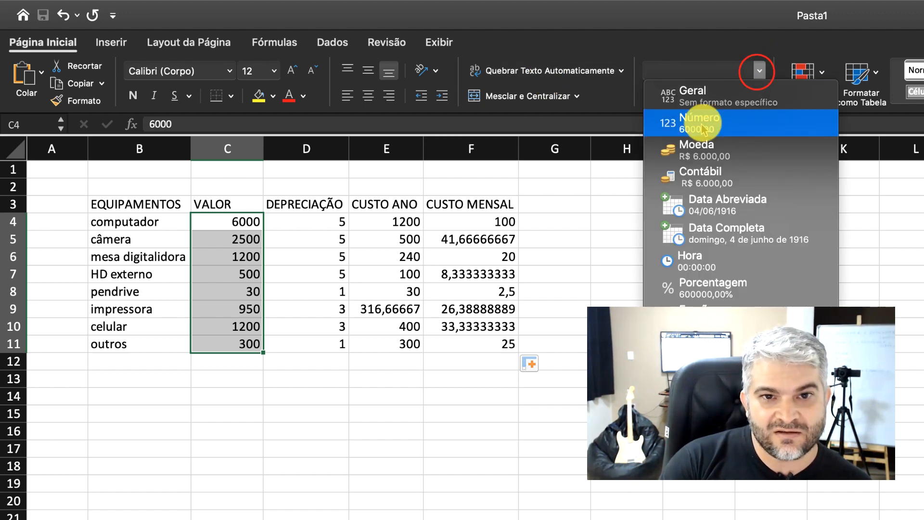
{"action": "left_click", "coordinate": [698, 152]}
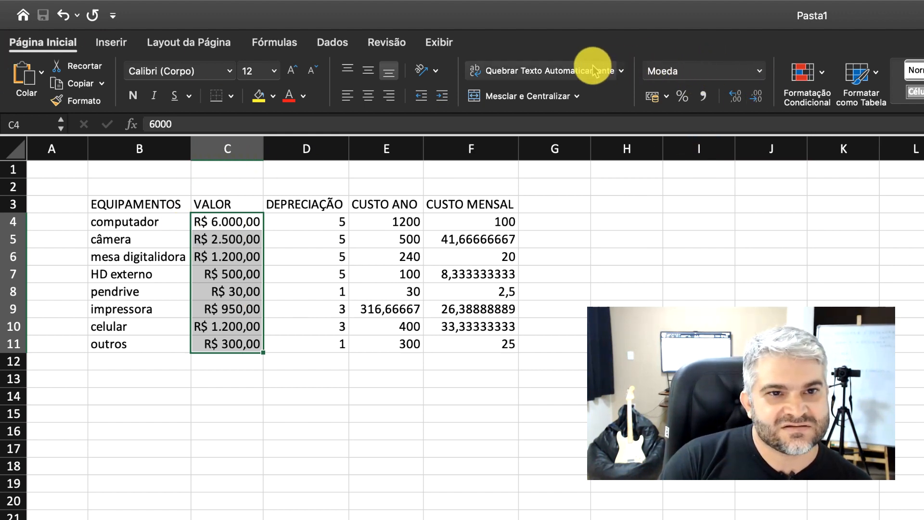
{"action": "left_click", "coordinate": [695, 70]}
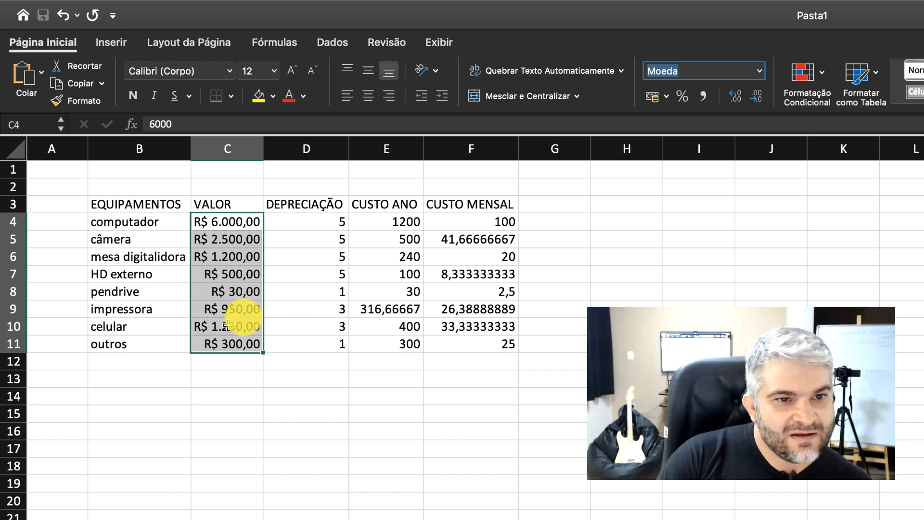
- Format the DEPRECIAÇÃO values in D4 through D11 as numbers (Número)
{"action": "left_click", "coordinate": [311, 220]}
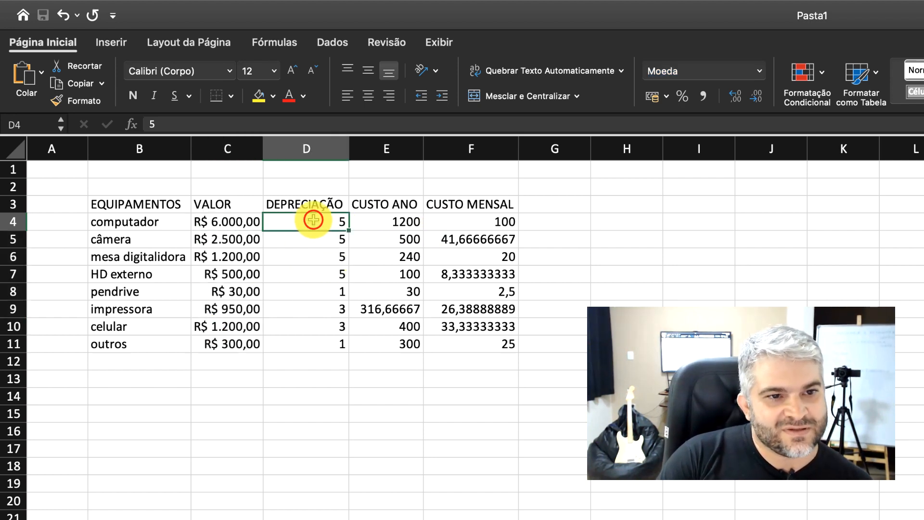
{"action": "left_click", "coordinate": [320, 349], "text": "shift"}
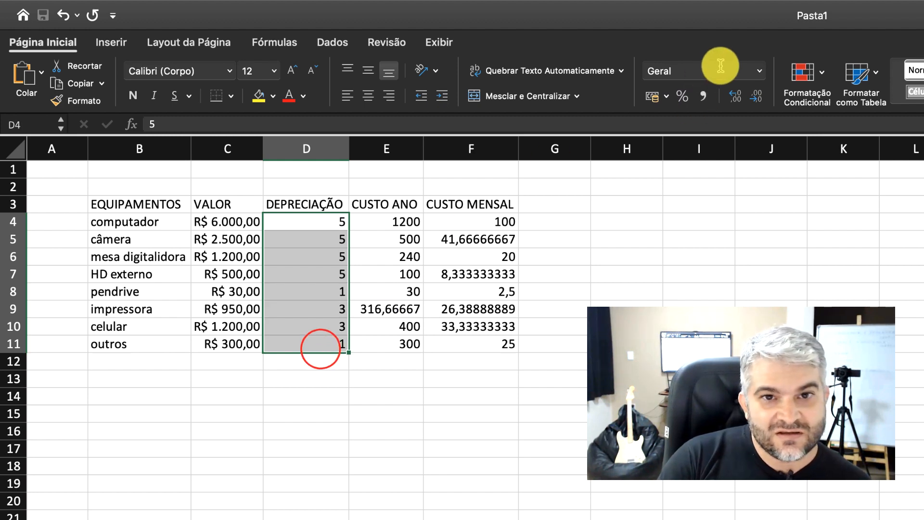
{"action": "left_click", "coordinate": [758, 72]}
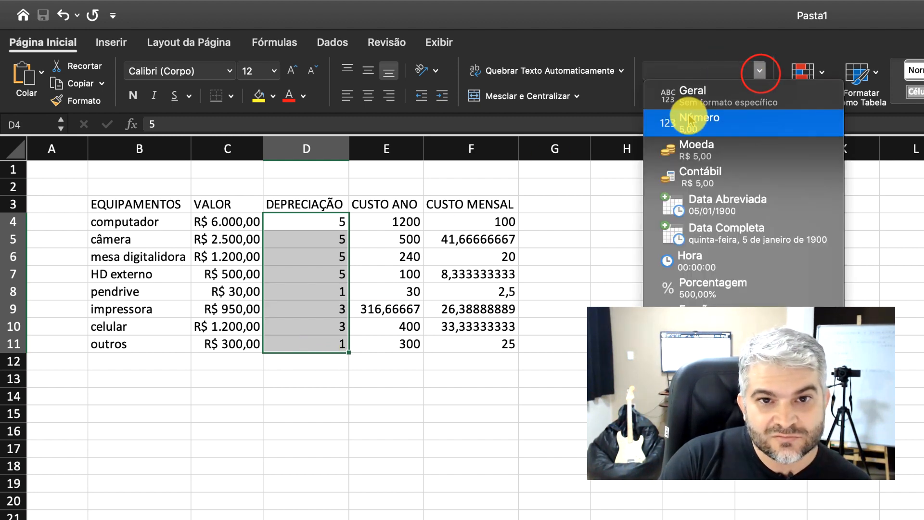
{"action": "left_click", "coordinate": [712, 123]}
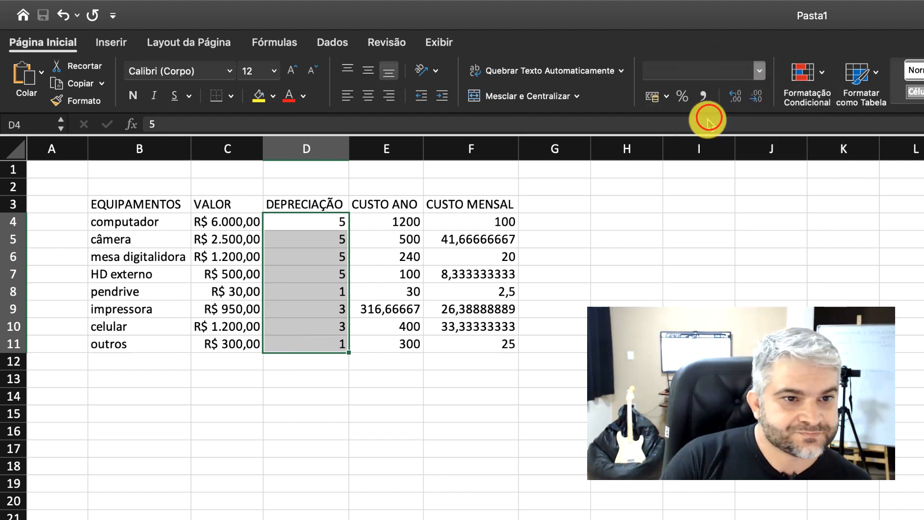
- Format the CUSTO ANO amounts in E4 through E11 as currency (Moeda)
{"action": "left_click", "coordinate": [382, 220]}
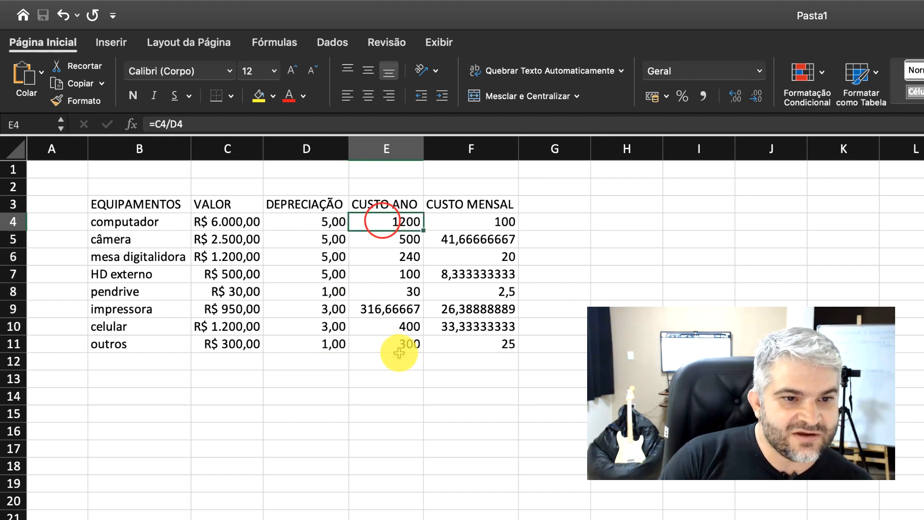
{"action": "left_click", "coordinate": [383, 345], "text": "shift"}
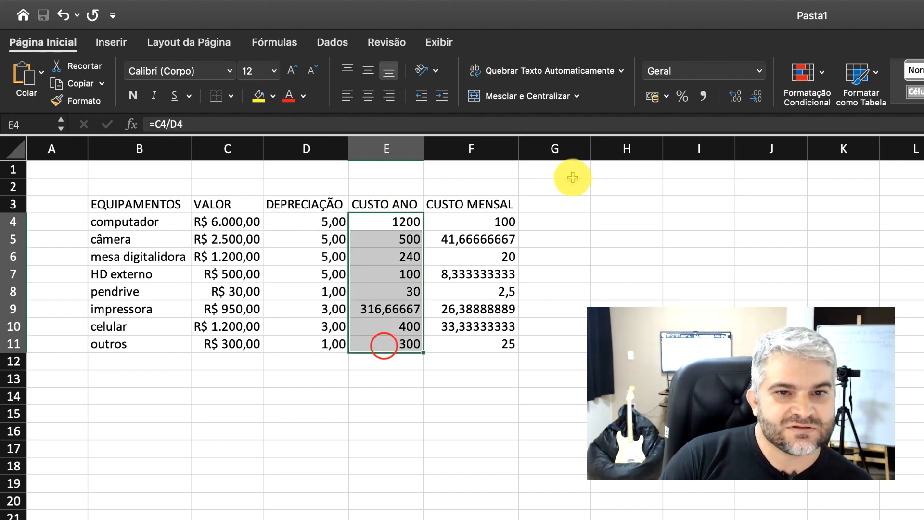
{"action": "left_click", "coordinate": [758, 72]}
{"action": "left_click", "coordinate": [717, 144]}
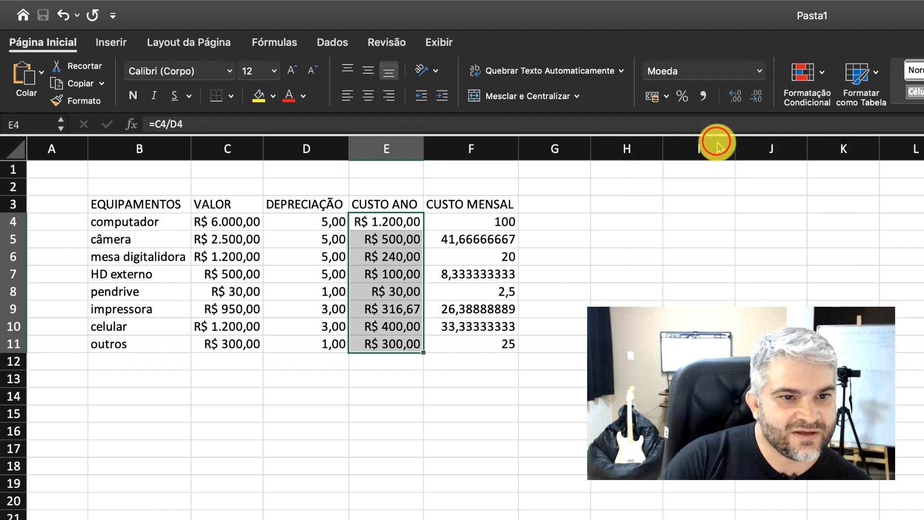
- Format the CUSTO MENSAL amounts in F4 through F11 as currency (Moeda)
{"action": "left_click", "coordinate": [476, 220]}
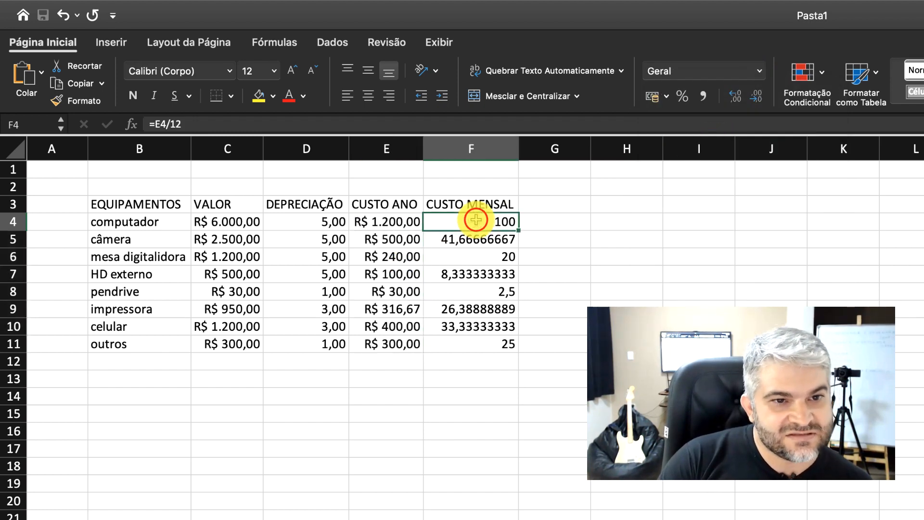
{"action": "left_click", "coordinate": [484, 343], "text": "shift"}
{"action": "left_click", "coordinate": [759, 70]}
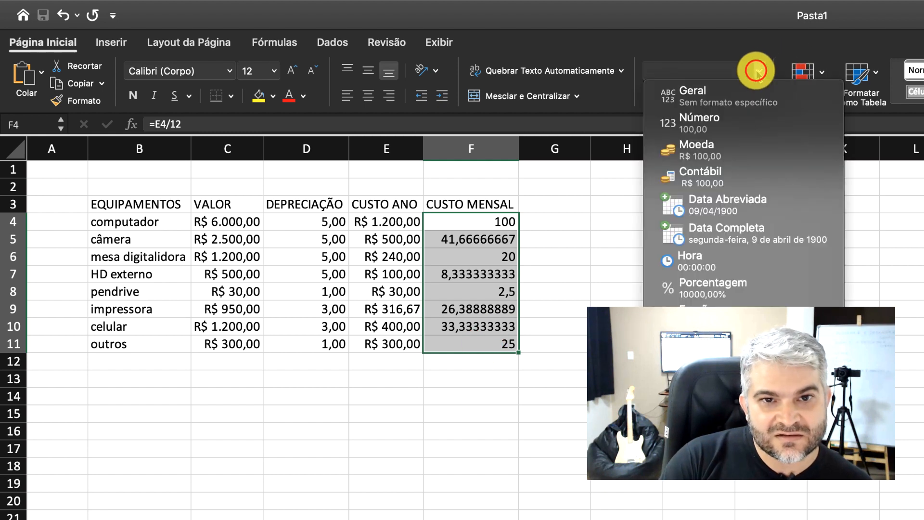
{"action": "left_click", "coordinate": [699, 145]}
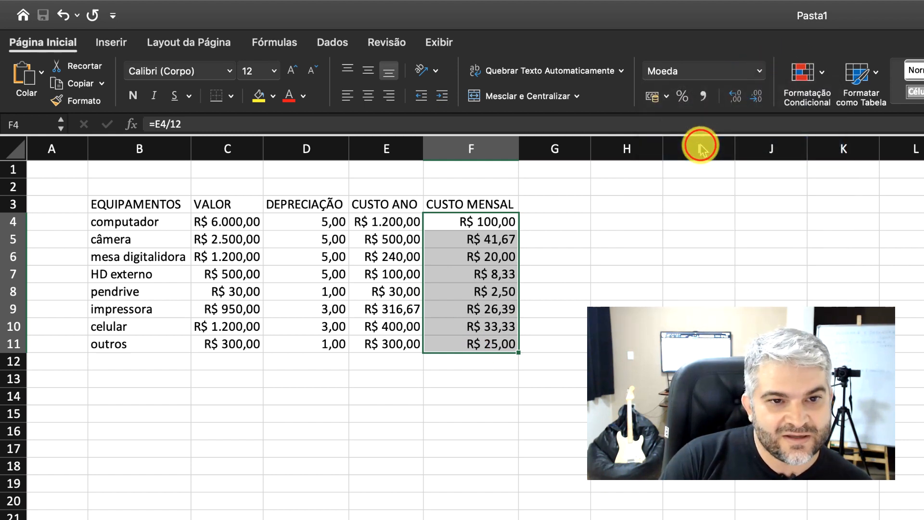
- Review the purchase values and monthly costs of the equipment, checking computador, câmera, impressora and outros
{"action": "left_click", "coordinate": [509, 221]}
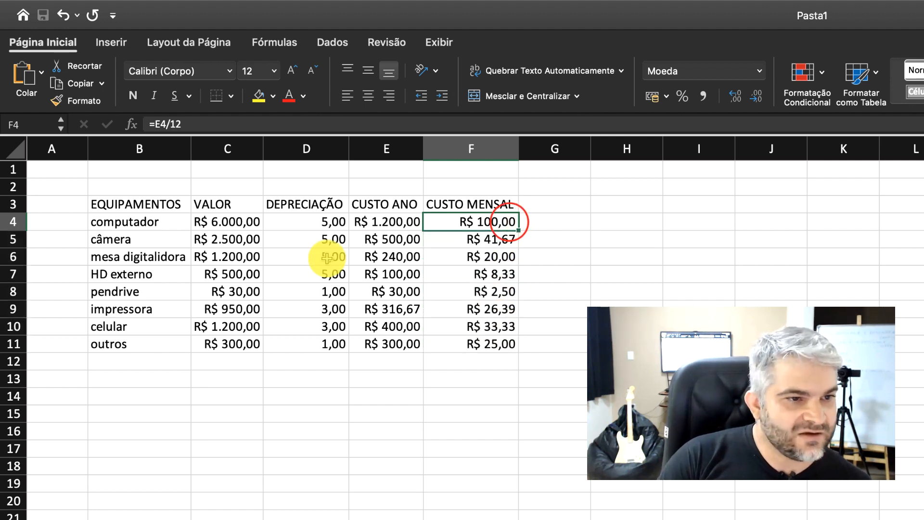
{"action": "left_click", "coordinate": [233, 237]}
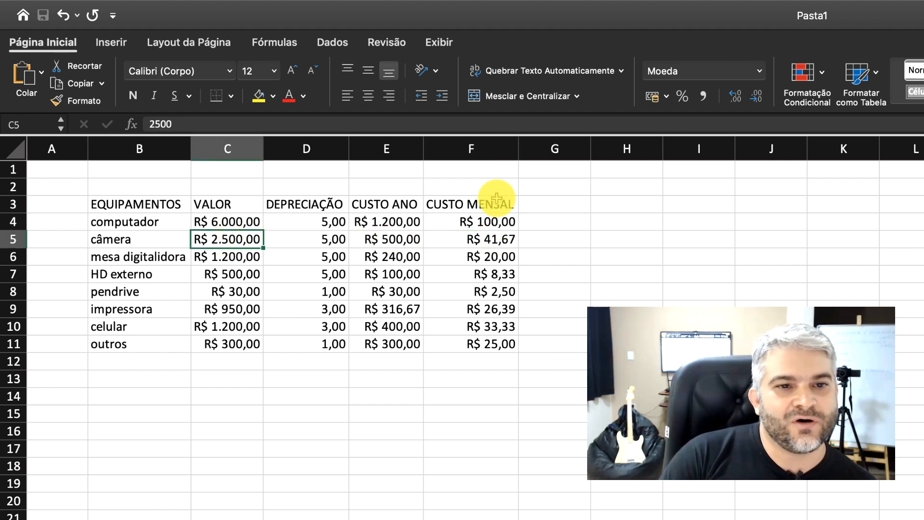
{"action": "left_click", "coordinate": [499, 239]}
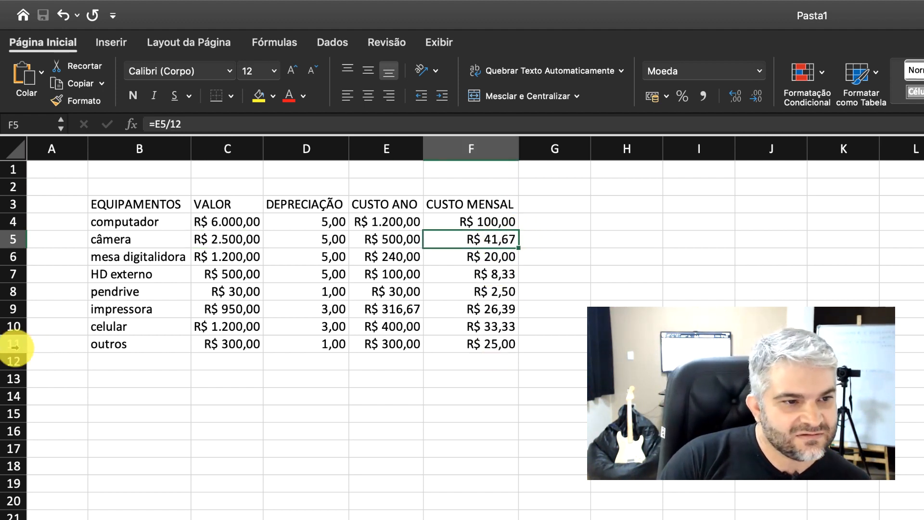
{"action": "left_click", "coordinate": [237, 310]}
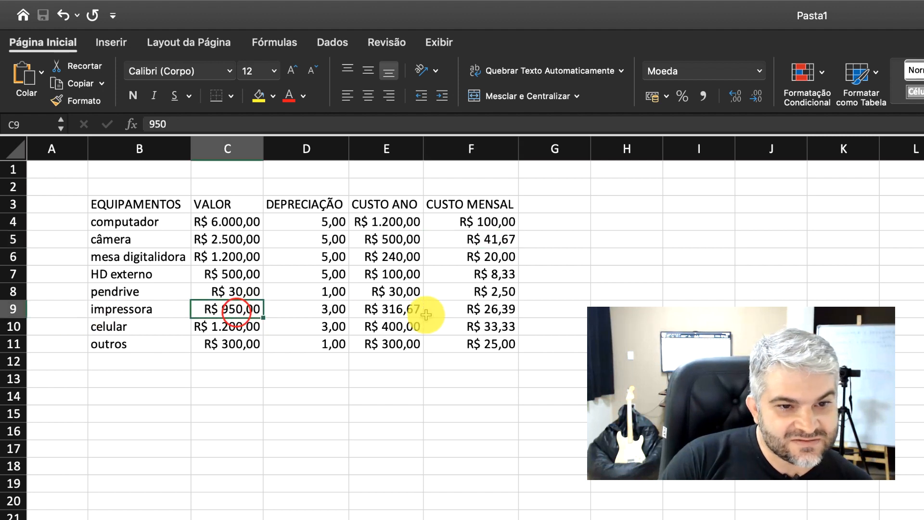
{"action": "left_click", "coordinate": [507, 310]}
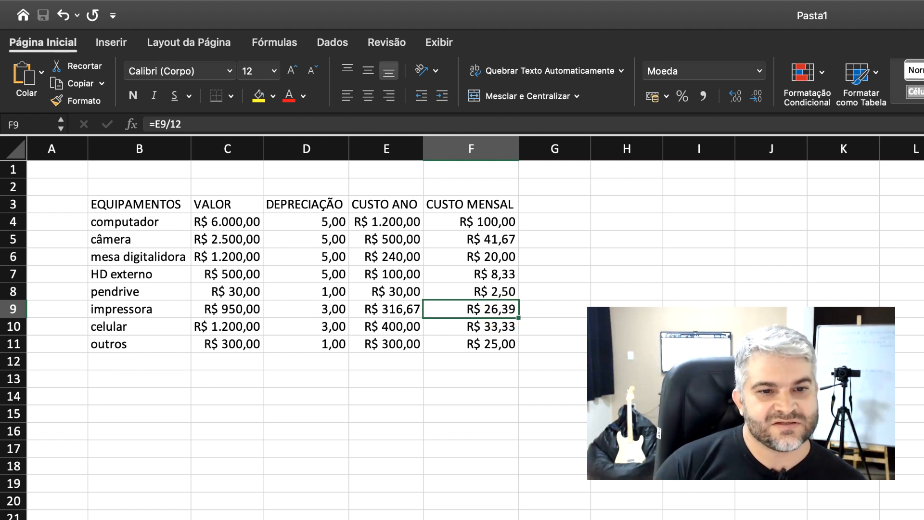
{"action": "left_click", "coordinate": [487, 220]}
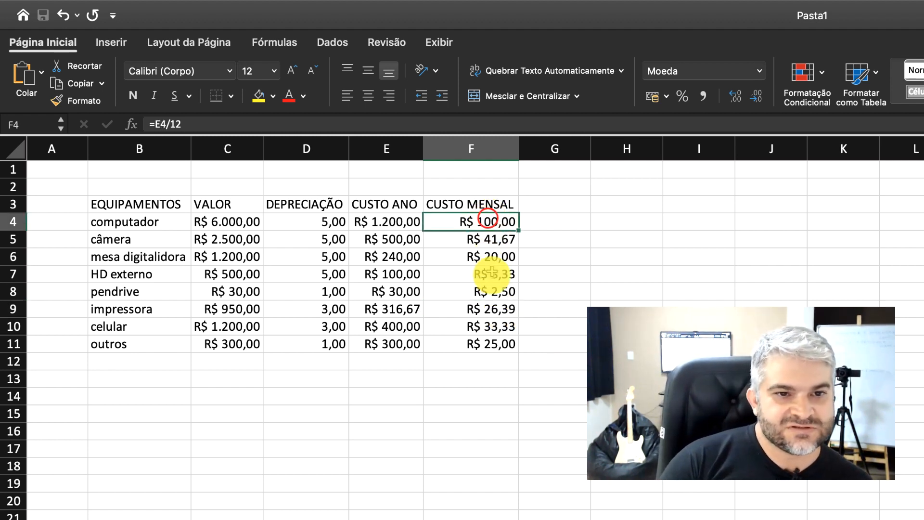
{"action": "left_click", "coordinate": [496, 346]}
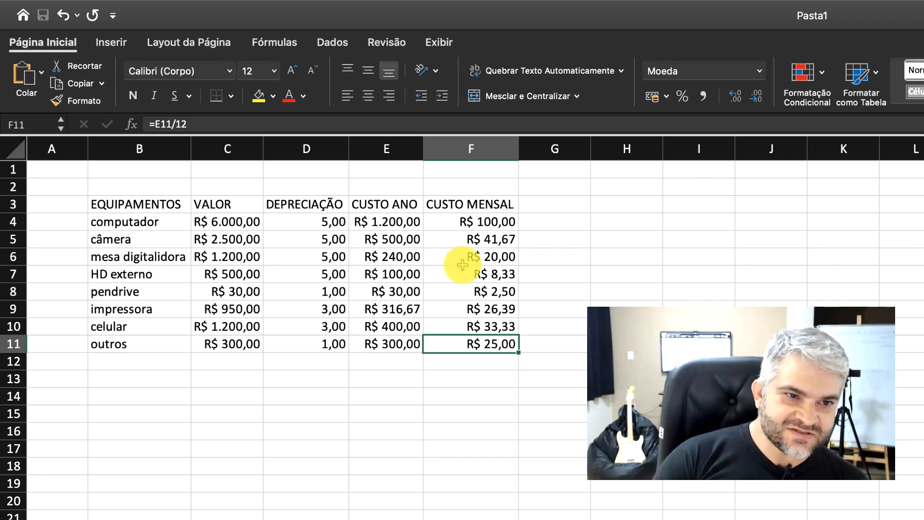
- Select all equipment rows from computador through outros, B4 to F11, to review the whole list
{"action": "left_click", "coordinate": [107, 223]}
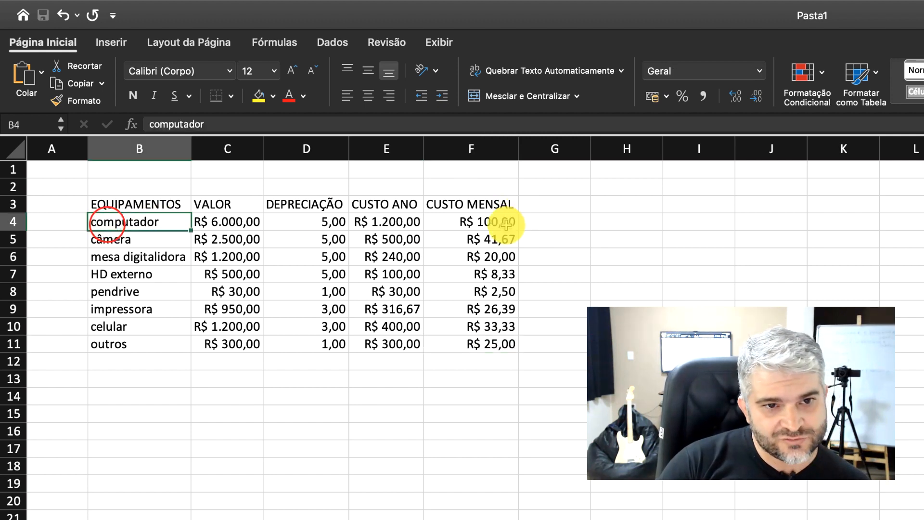
{"action": "scroll", "coordinate": [499, 349], "scroll_direction": "down", "scroll_amount": 1}
{"action": "scroll", "coordinate": [498, 349], "scroll_direction": "right", "scroll_amount": 1}
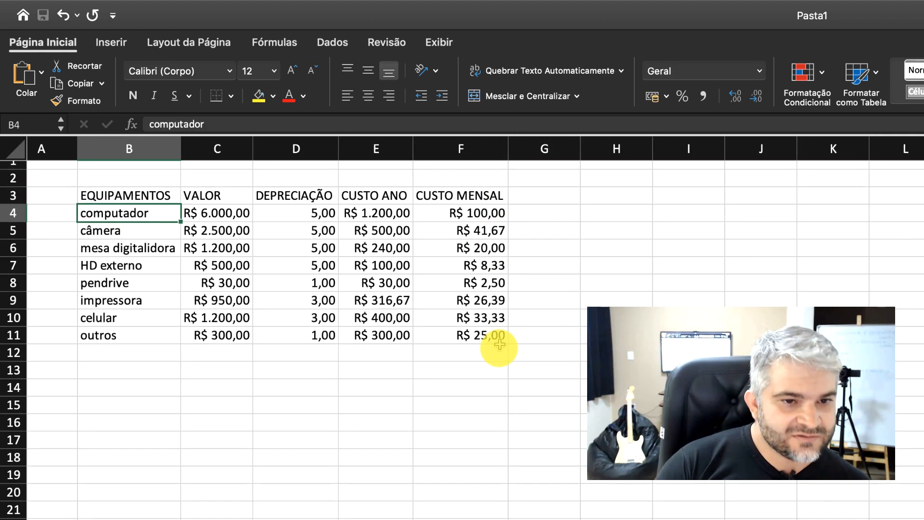
{"action": "left_click", "coordinate": [496, 337], "text": "shift"}
{"action": "scroll", "coordinate": [481, 269], "scroll_direction": "up", "scroll_amount": 1}
{"action": "scroll", "coordinate": [481, 270], "scroll_direction": "left", "scroll_amount": 1}
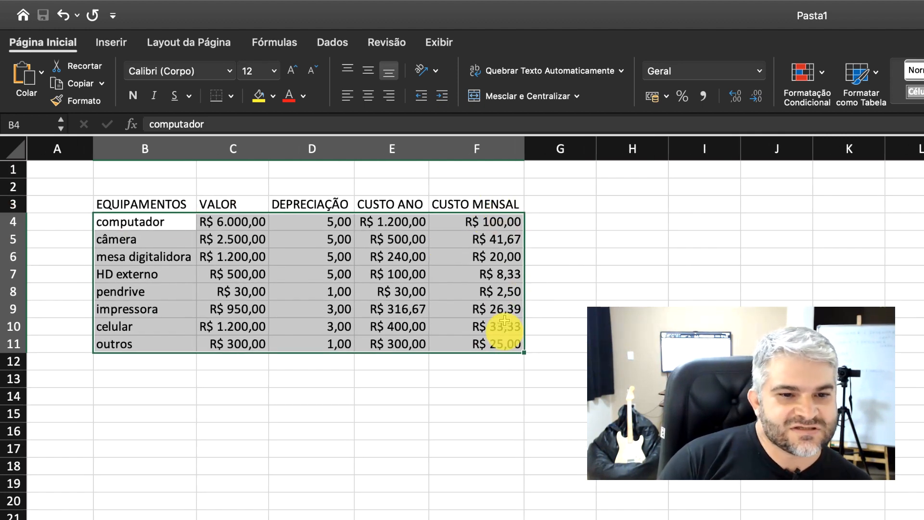
- Enter the label TOTAL in E12, below the CUSTO ANO amounts
{"action": "left_click", "coordinate": [504, 364]}
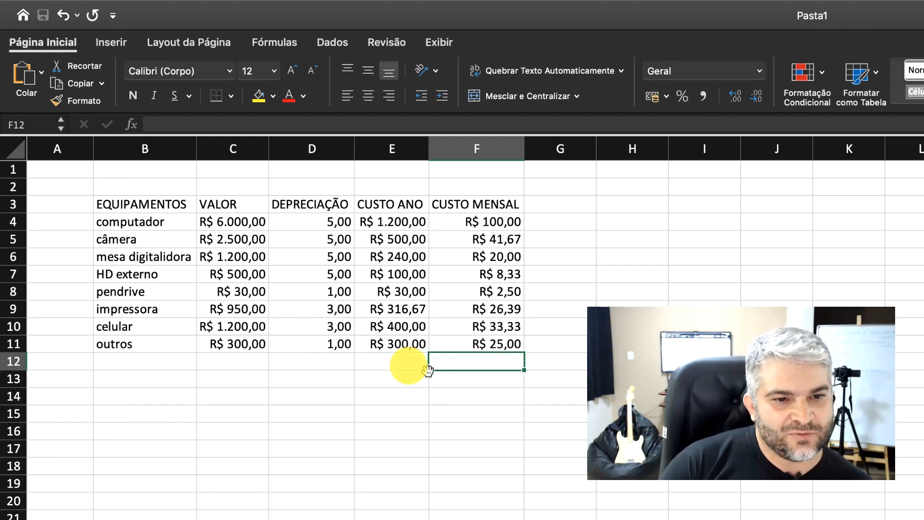
{"action": "left_click", "coordinate": [398, 363]}
{"action": "left_click", "coordinate": [470, 362]}
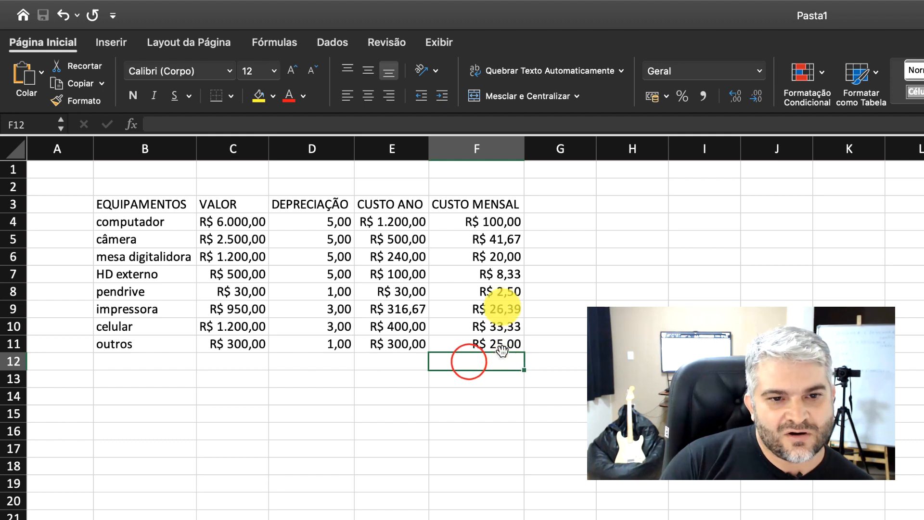
{"action": "left_click", "coordinate": [381, 362]}
{"action": "scroll", "coordinate": [382, 363], "scroll_direction": "left", "scroll_amount": 1}
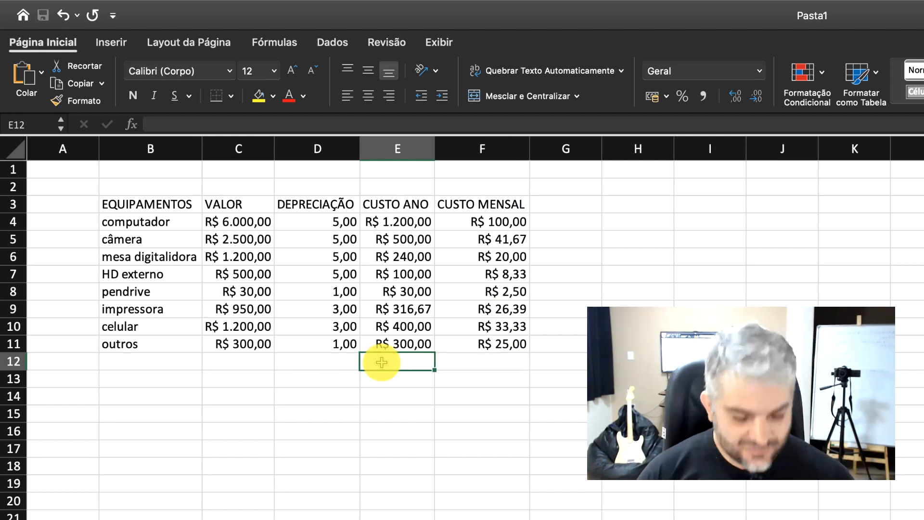
{"action": "type", "text": "TOT"}
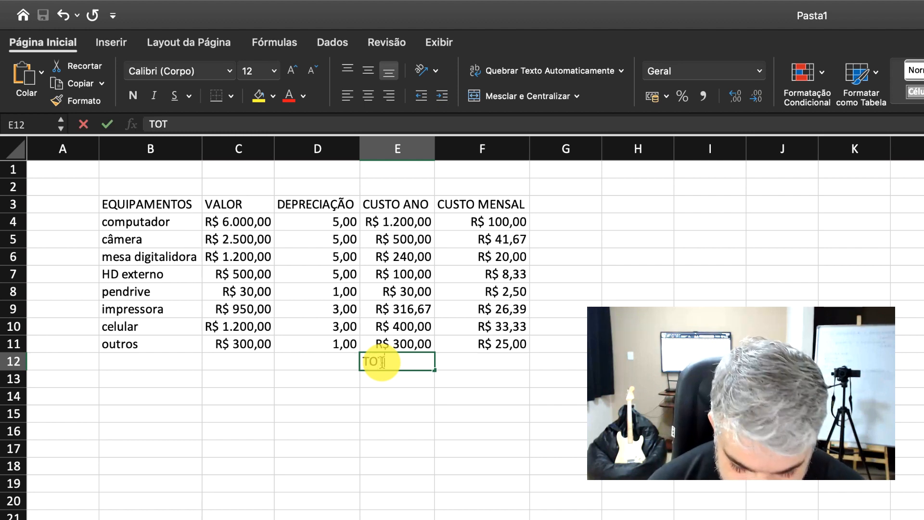
{"action": "type", "text": "AL"}
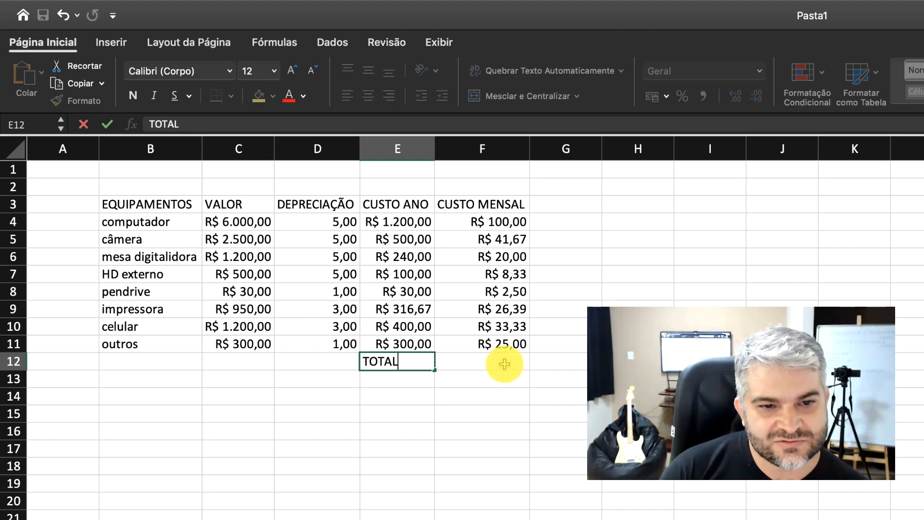
{"action": "left_click", "coordinate": [505, 364]}
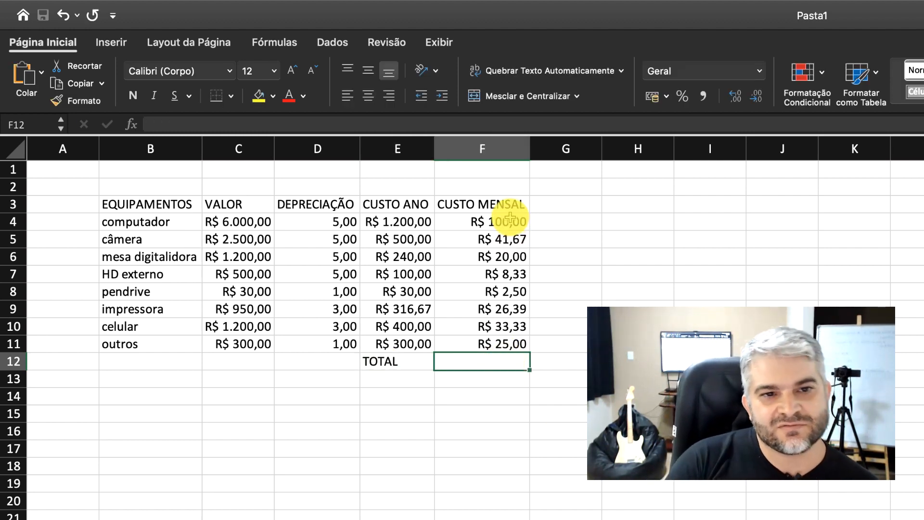
- Extend the label in E12 to TOTAL MENSAL and fit column E's width to its contents
{"action": "left_click", "coordinate": [402, 361]}
{"action": "double_click", "coordinate": [404, 361]}
{"action": "type", "text": "MENSAL"}
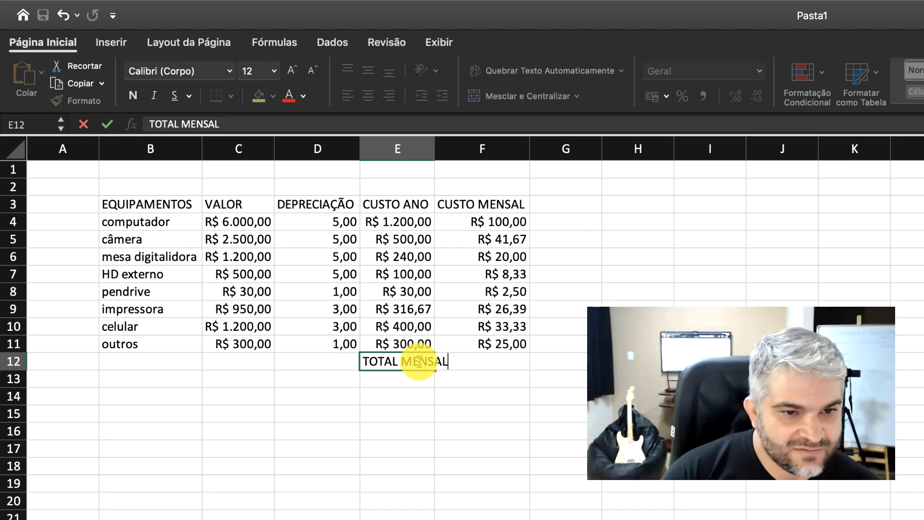
{"action": "left_click", "coordinate": [474, 362]}
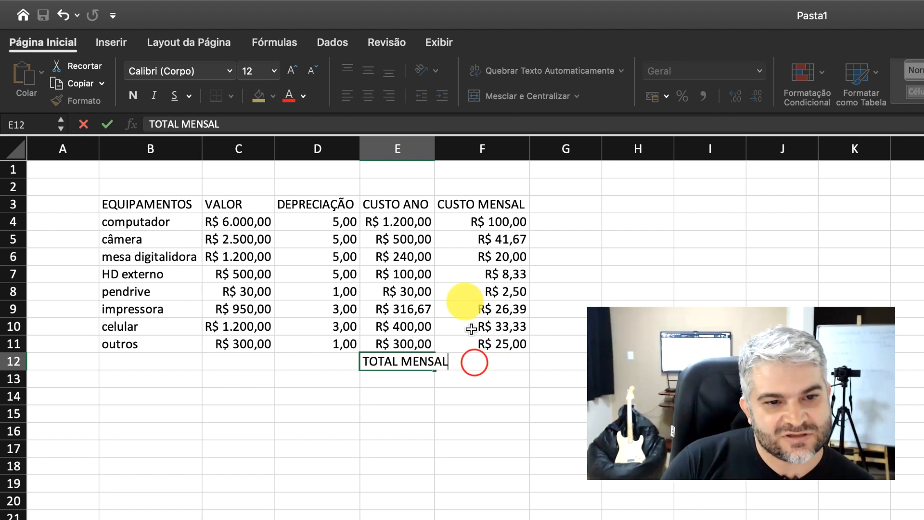
{"action": "left_click", "coordinate": [430, 149]}
{"action": "double_click", "coordinate": [434, 148]}
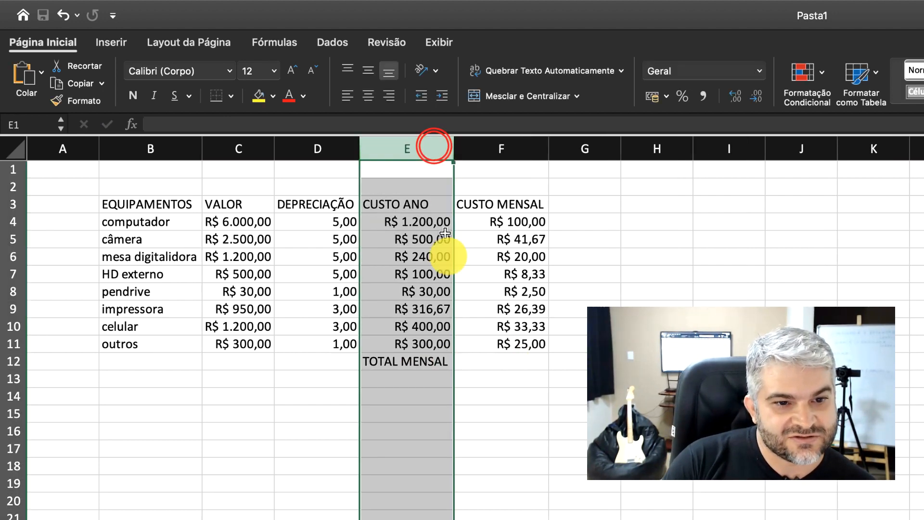
{"action": "left_click", "coordinate": [476, 361]}
- Make the TOTAL MENSAL label in E12 bold
{"action": "left_click", "coordinate": [392, 363]}
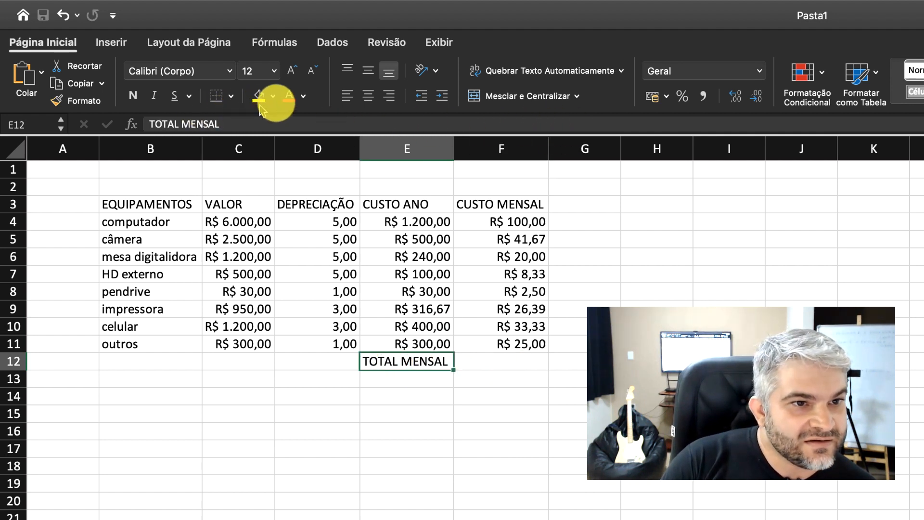
{"action": "left_click", "coordinate": [132, 98]}
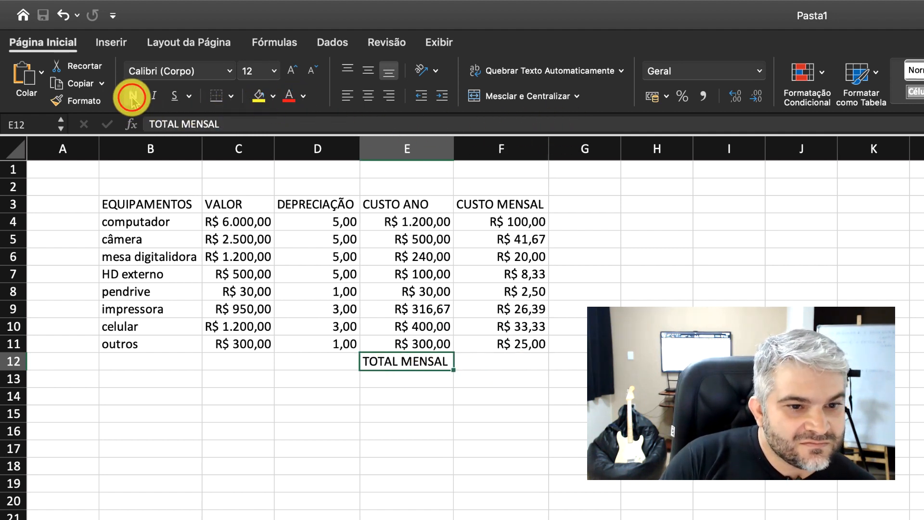
{"action": "left_click", "coordinate": [403, 357]}
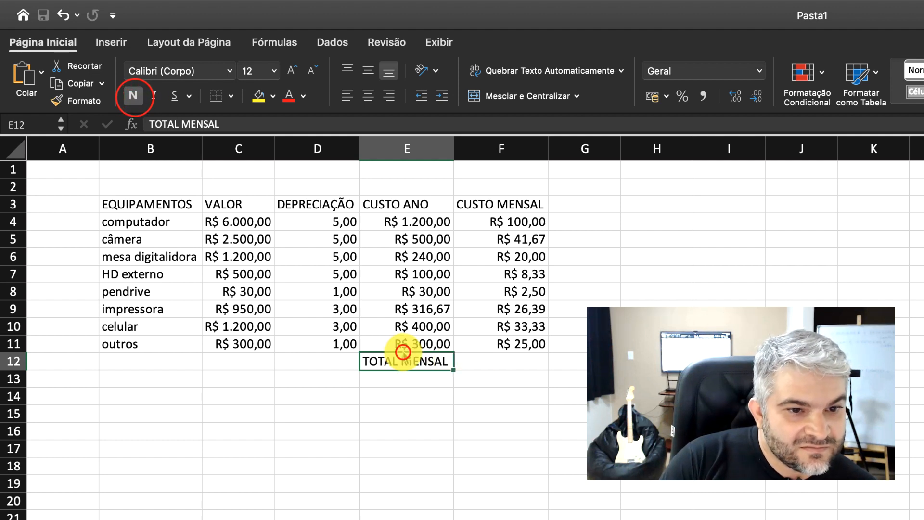
{"action": "left_click", "coordinate": [408, 377]}
{"action": "left_click", "coordinate": [406, 361]}
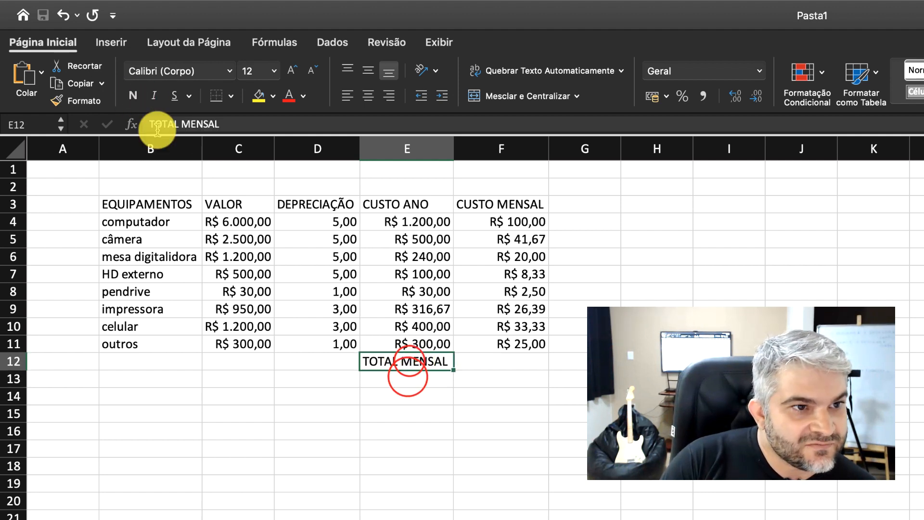
{"action": "left_click", "coordinate": [132, 96]}
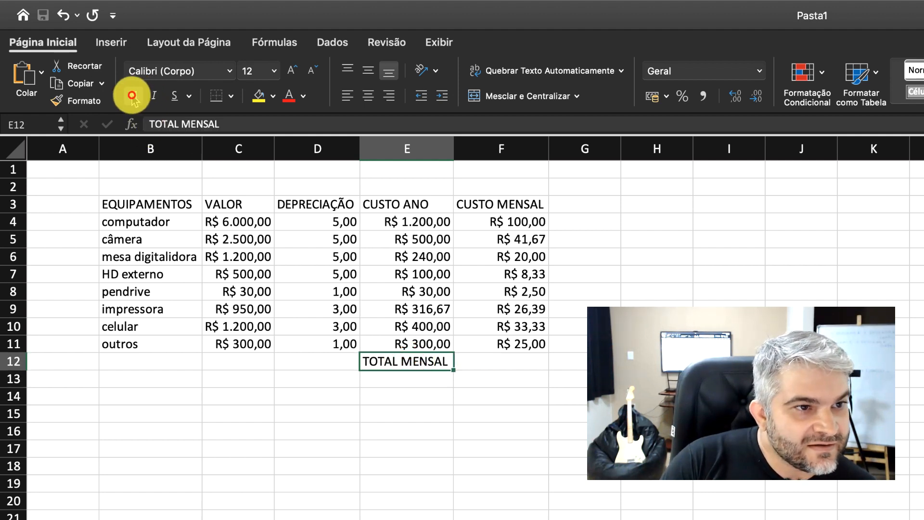
{"action": "left_click", "coordinate": [487, 361]}
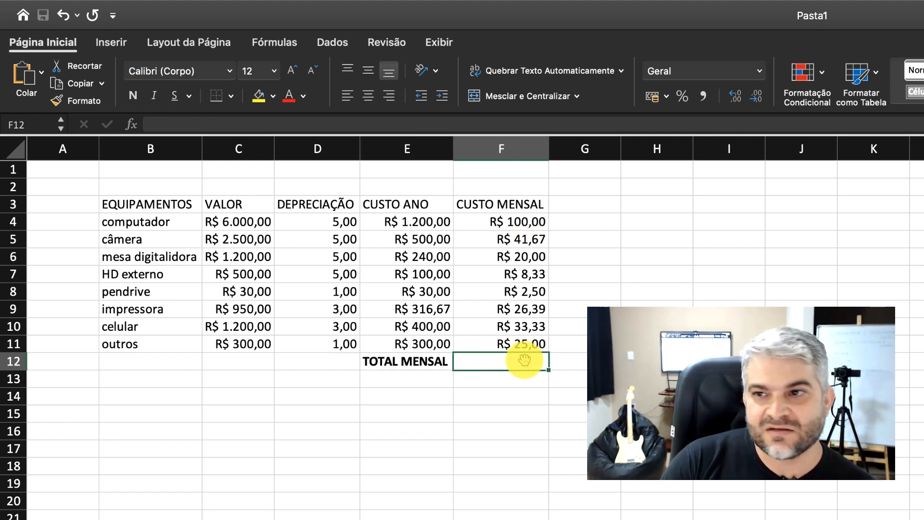
- Total the monthly costs in F12 with the formula =SOMA(F4:F11)
{"action": "left_click", "coordinate": [528, 219]}
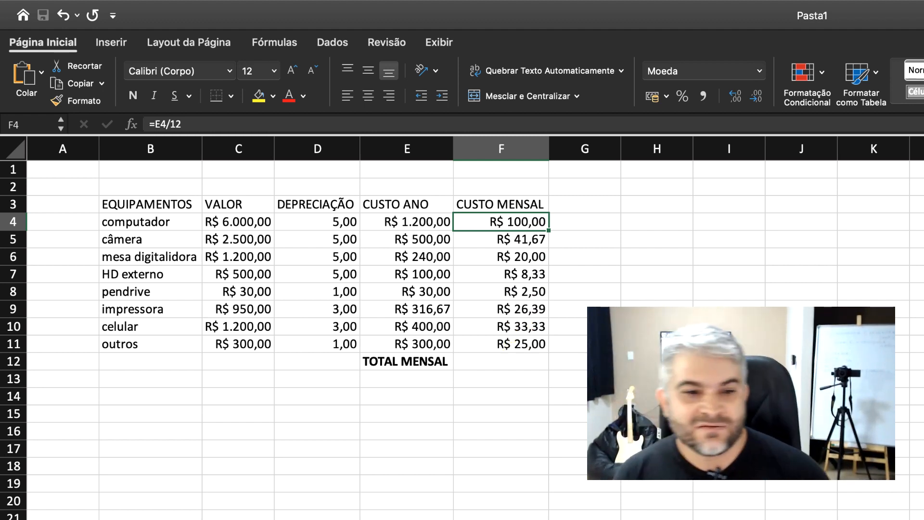
{"action": "left_click", "coordinate": [516, 360]}
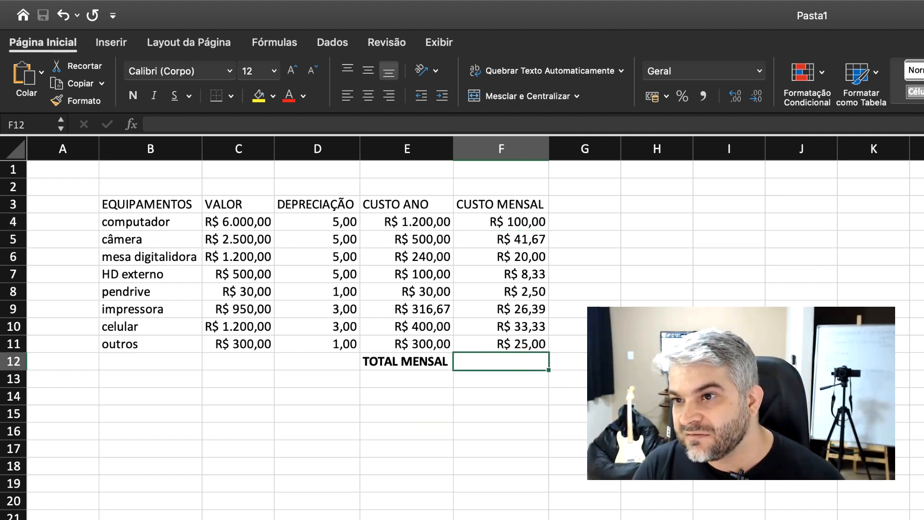
{"action": "key", "text": "super+shift+t"}
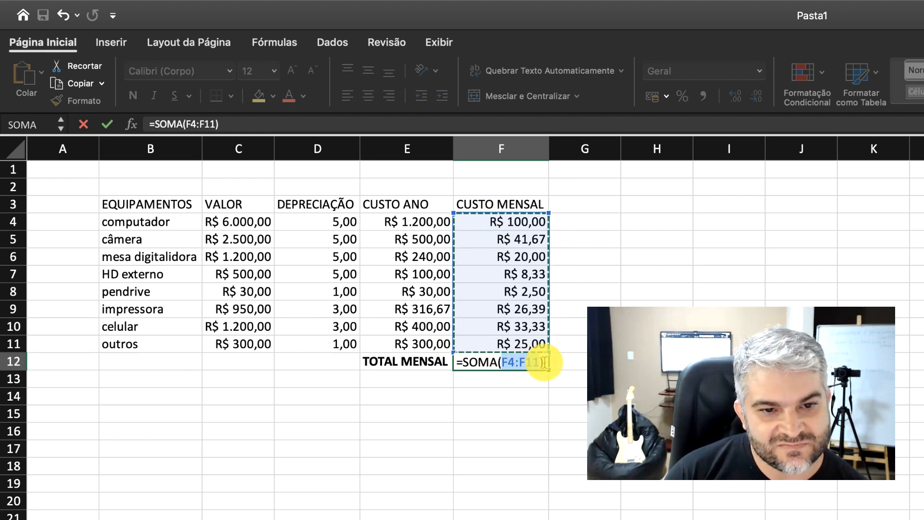
{"action": "key", "text": "Return"}
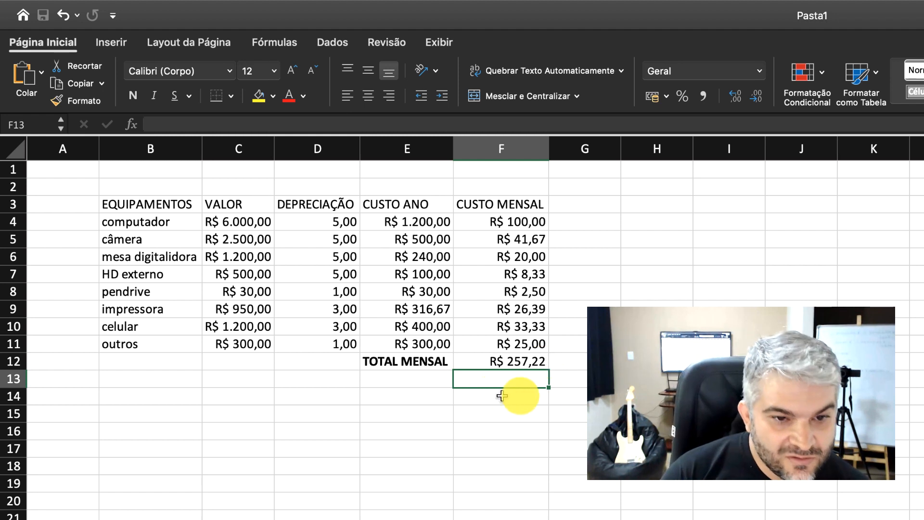
- Make the monthly total in F12 bold
{"action": "left_click", "coordinate": [568, 363]}
{"action": "left_click", "coordinate": [517, 361]}
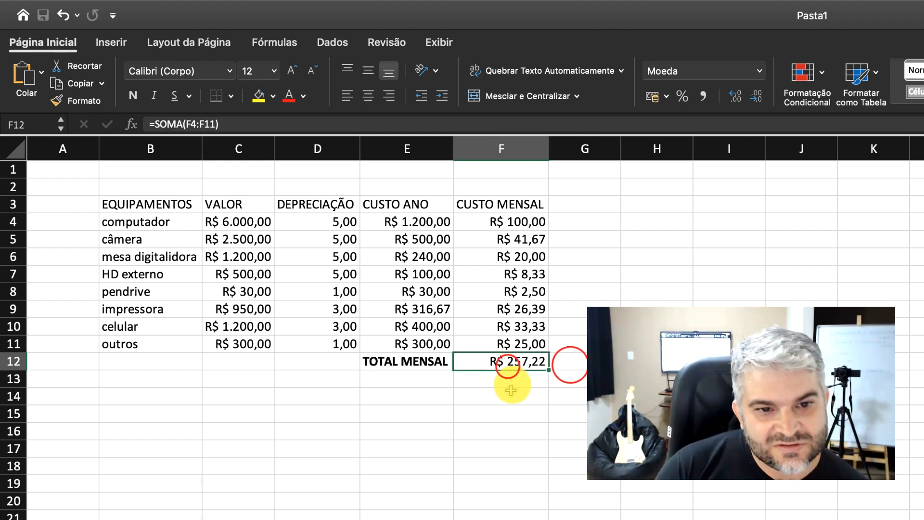
{"action": "left_click", "coordinate": [510, 377]}
{"action": "left_click", "coordinate": [528, 362]}
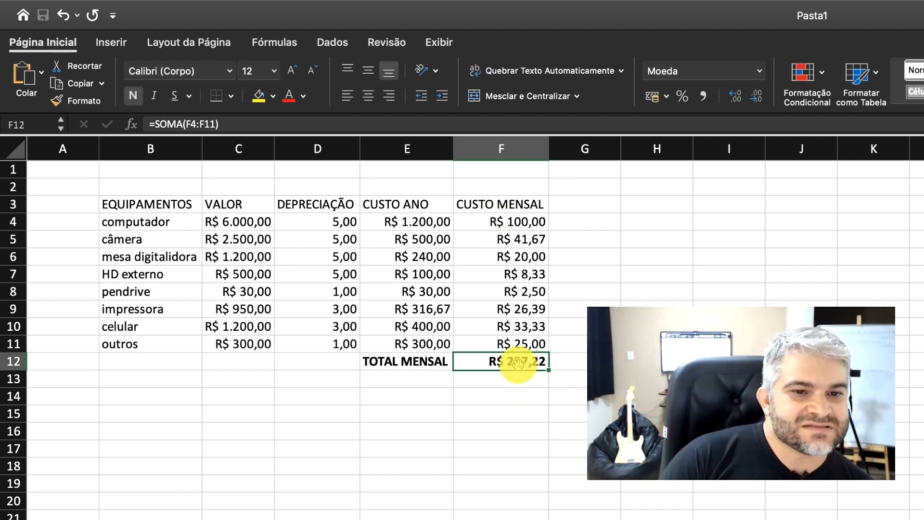
{"action": "left_click", "coordinate": [533, 382]}
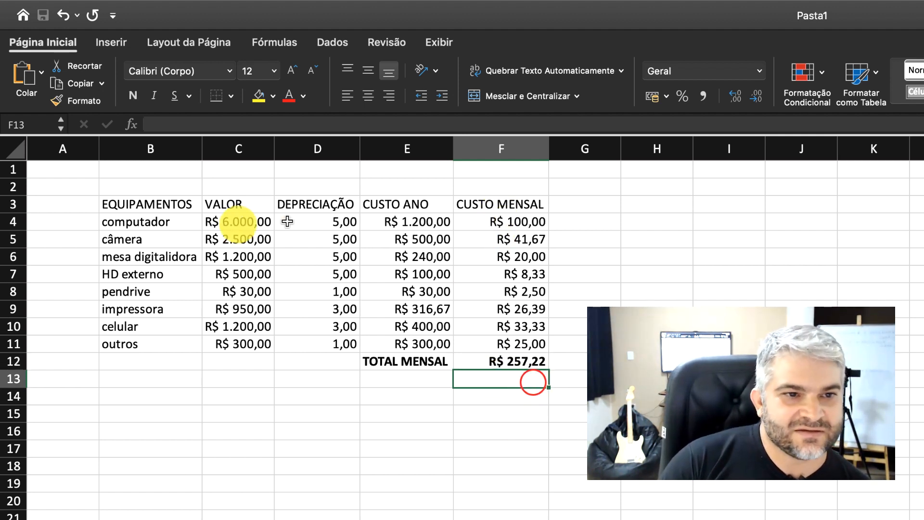
- Enter the table title CUSTO DO IMOBILIZADO in B2, above the equipment headers
{"action": "left_click", "coordinate": [181, 186]}
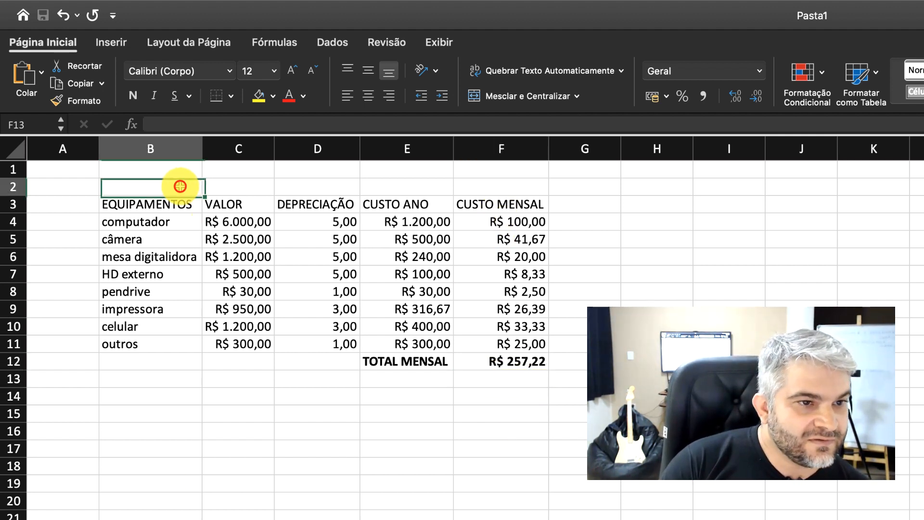
{"action": "left_click", "coordinate": [539, 185]}
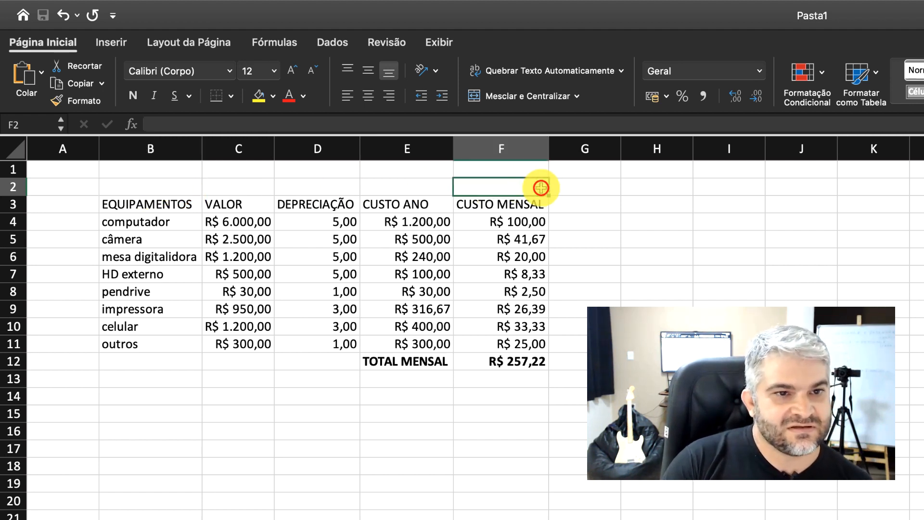
{"action": "left_click", "coordinate": [164, 187]}
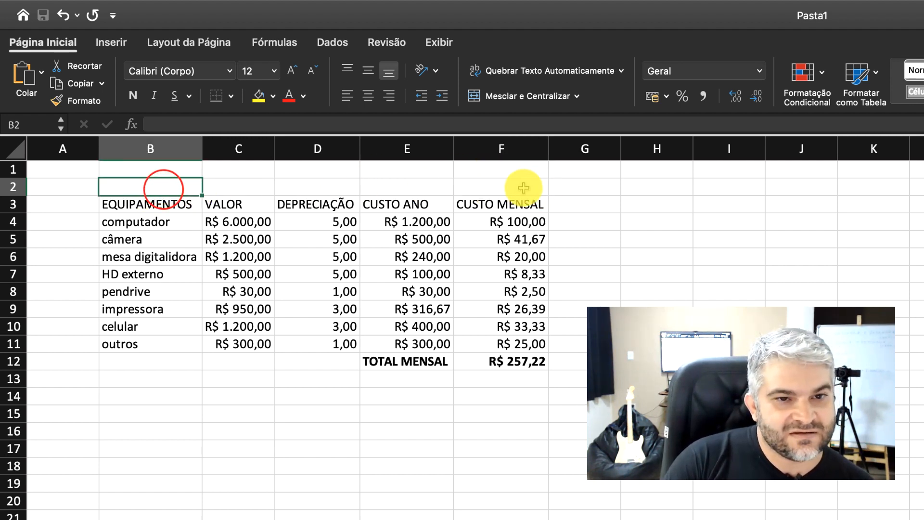
{"action": "left_click", "coordinate": [155, 187]}
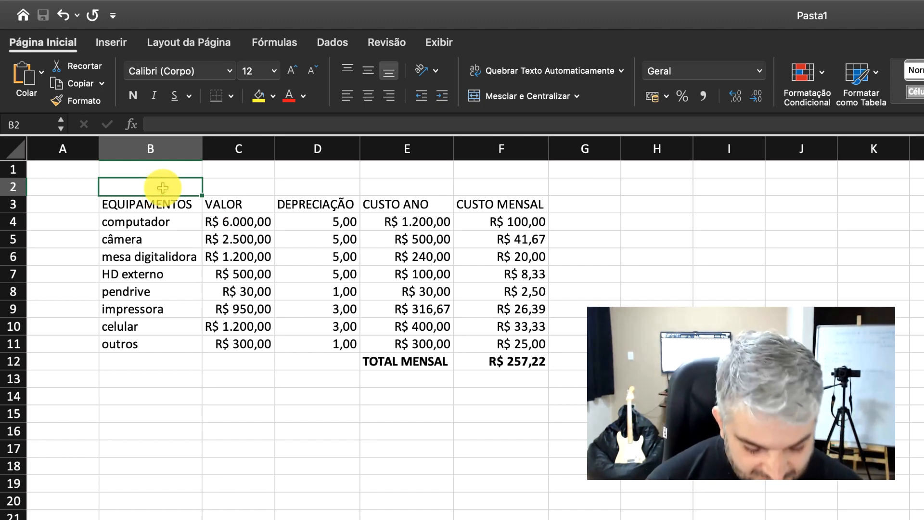
{"action": "type", "text": "CUSTO DO IMOBILIZADO"}
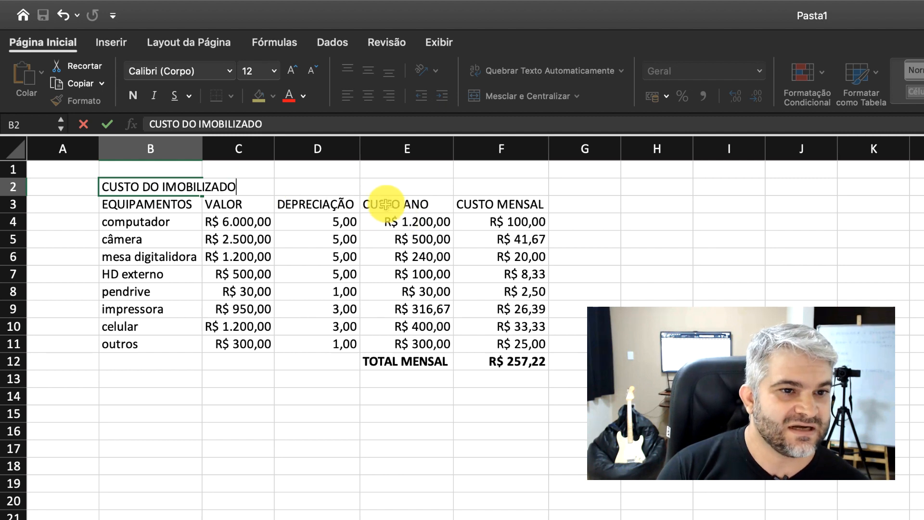
{"action": "left_click", "coordinate": [272, 190]}
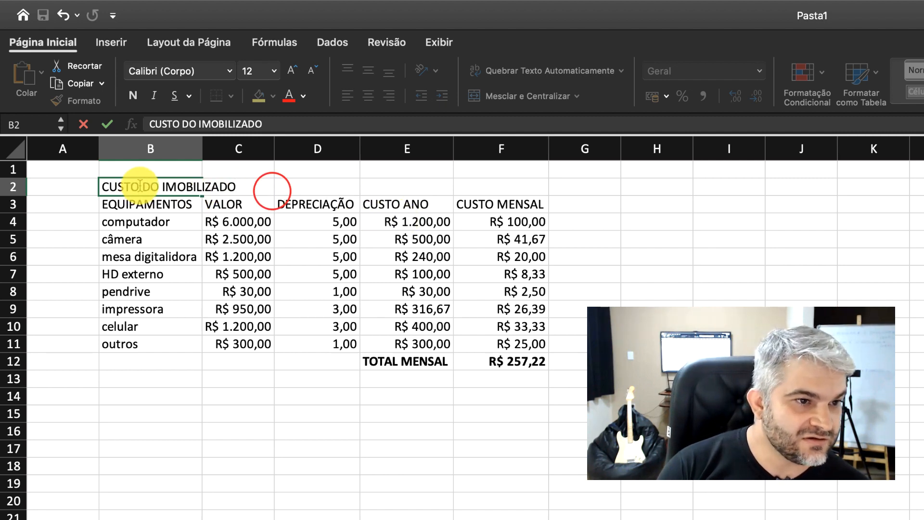
{"action": "key", "text": "Return"}
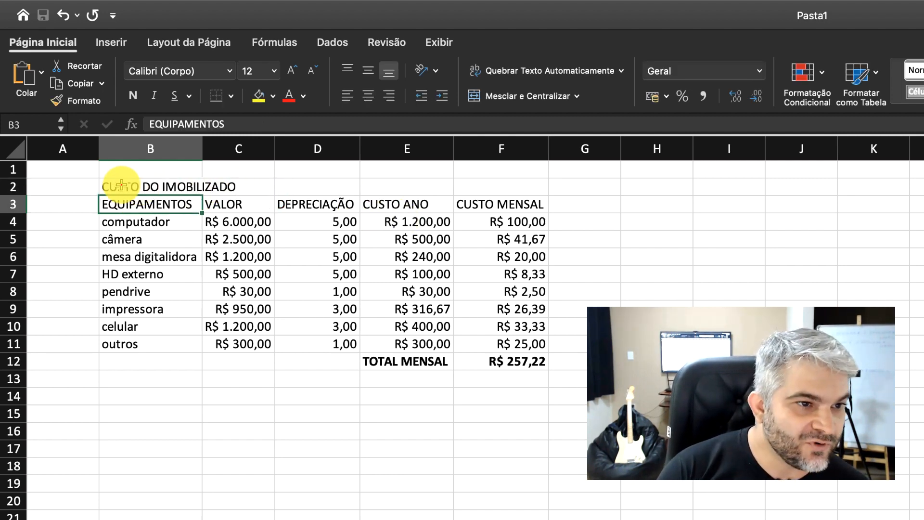
- Merge and centre the CUSTO DO IMOBILIZADO title across B2 to F2 and make it bold
{"action": "left_click", "coordinate": [121, 185]}
{"action": "left_click_drag", "start_coordinate": [121, 185], "coordinate": [464, 187]}
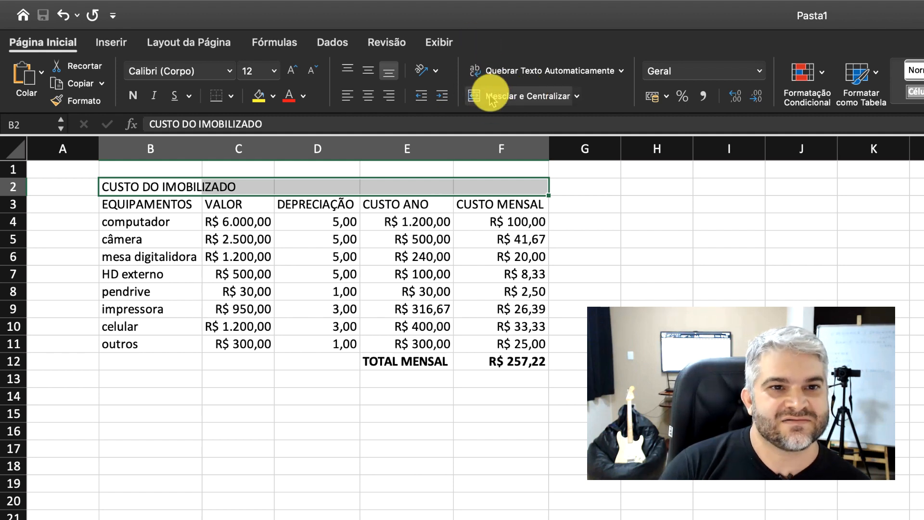
{"action": "left_click", "coordinate": [530, 95]}
{"action": "left_click", "coordinate": [246, 187]}
{"action": "left_click", "coordinate": [375, 187]}
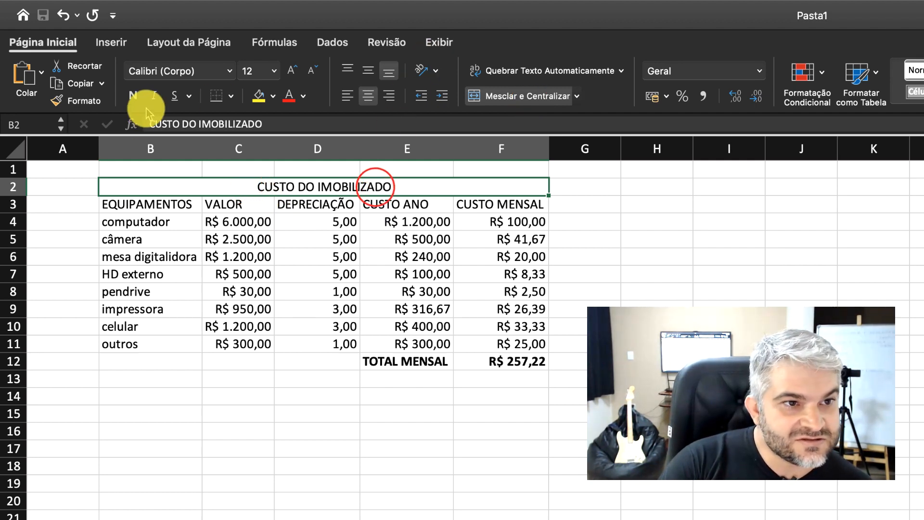
{"action": "left_click", "coordinate": [132, 95]}
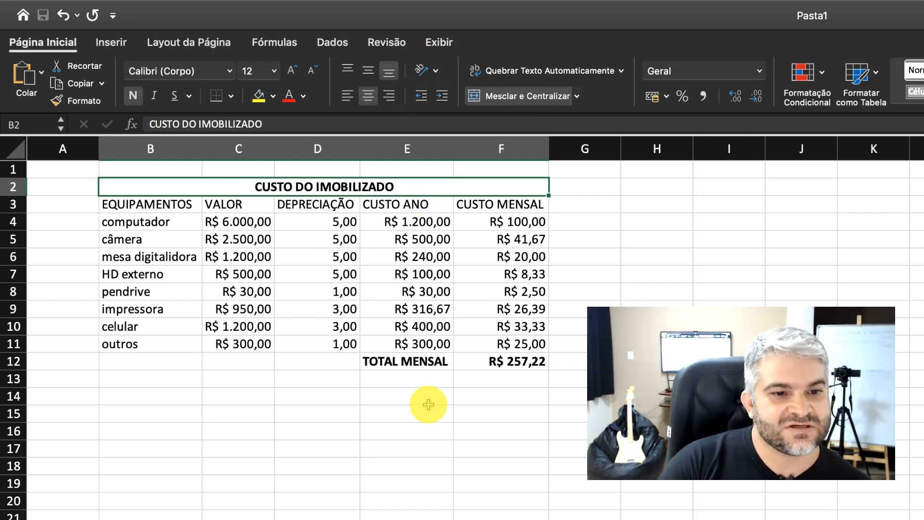
{"action": "left_click", "coordinate": [524, 379]}
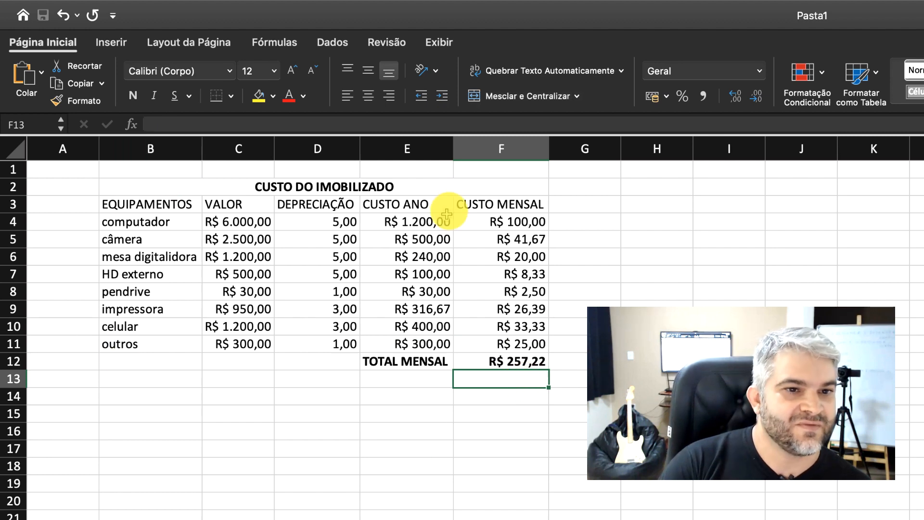
- Make the column headers from EQUIPAMENTOS to CUSTO MENSAL, B3 to F3, bold
{"action": "left_click", "coordinate": [109, 205]}
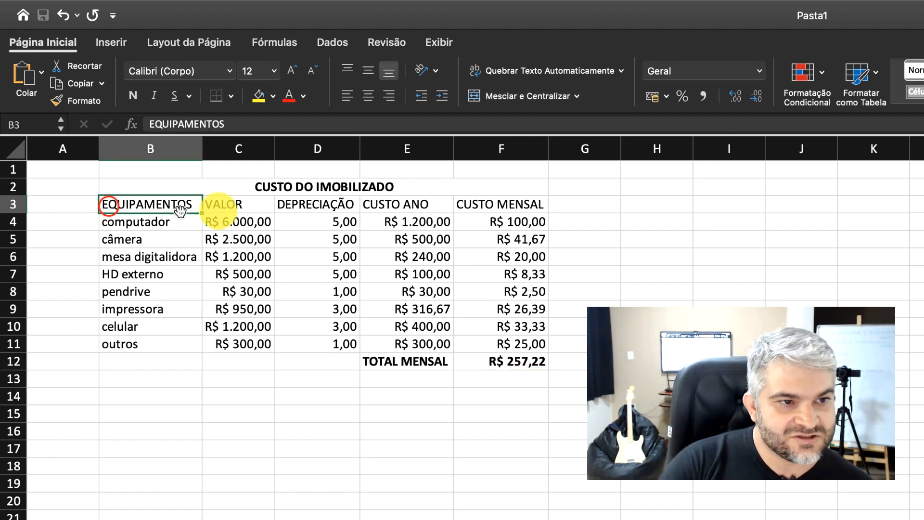
{"action": "left_click", "coordinate": [540, 202], "text": "shift"}
{"action": "left_click", "coordinate": [134, 95]}
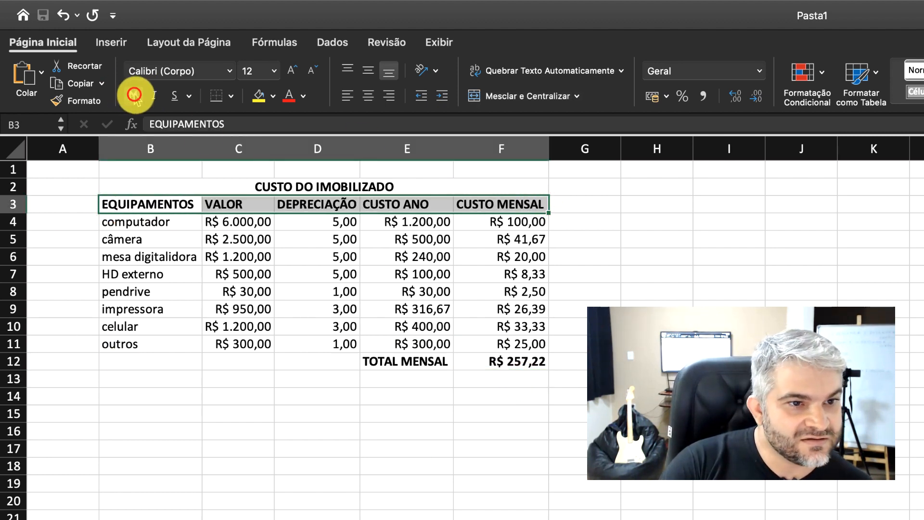
{"action": "left_click", "coordinate": [588, 206]}
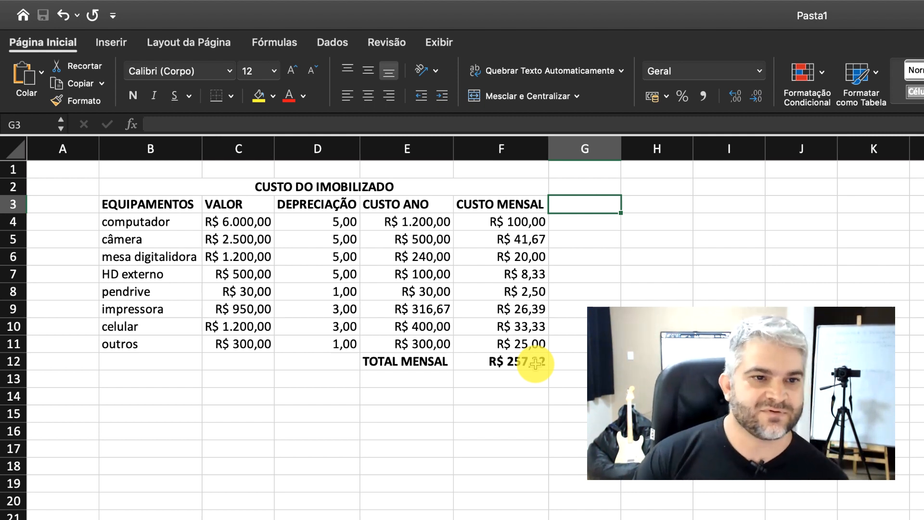
- Centre the column headers in B3 to F3 within their cells
{"action": "left_click", "coordinate": [109, 205]}
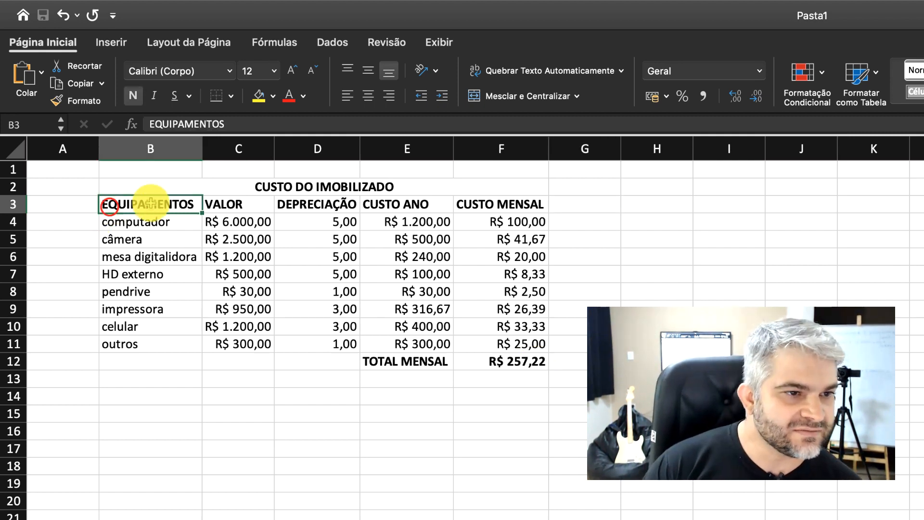
{"action": "left_click", "coordinate": [540, 204], "text": "shift"}
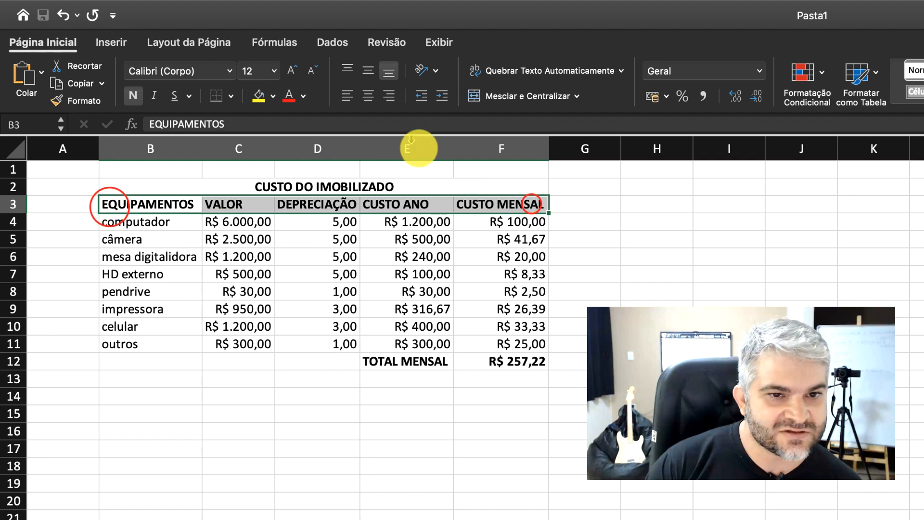
{"action": "left_click", "coordinate": [367, 96]}
{"action": "left_click", "coordinate": [587, 205]}
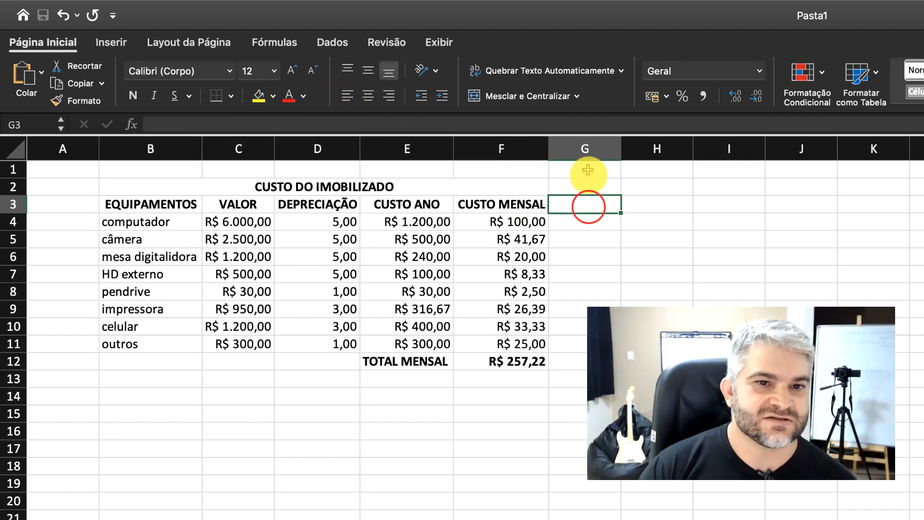
- Start a second table with the header DESPESAS in H3 and the title DESPESAS FIXAS in H2
{"action": "left_click", "coordinate": [654, 205]}
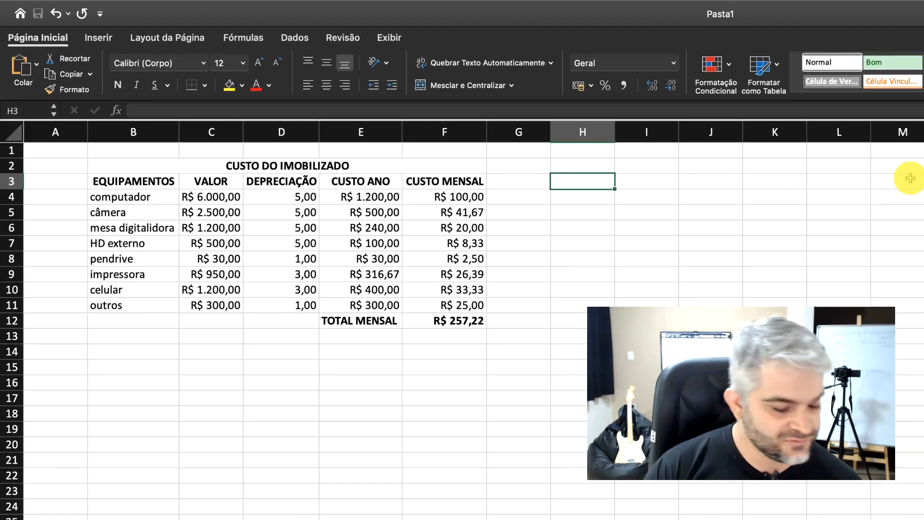
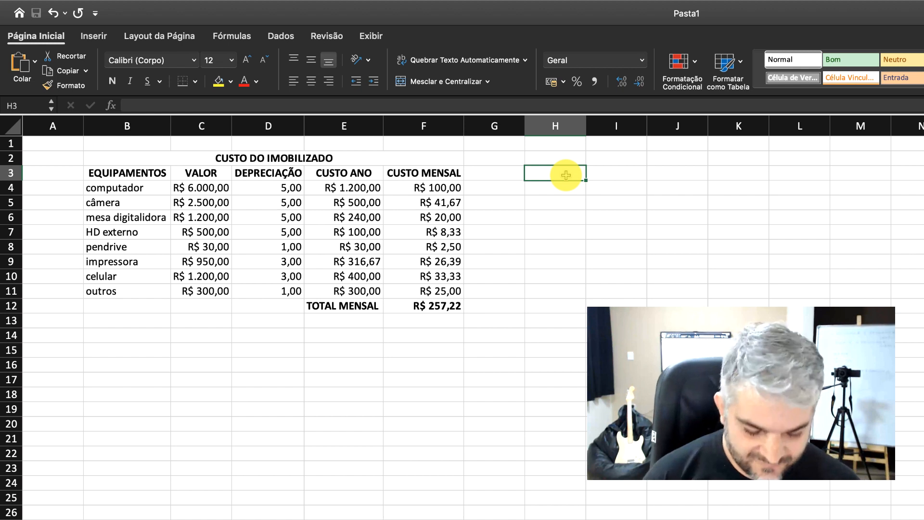
{"action": "type", "text": "DESPESAS"}
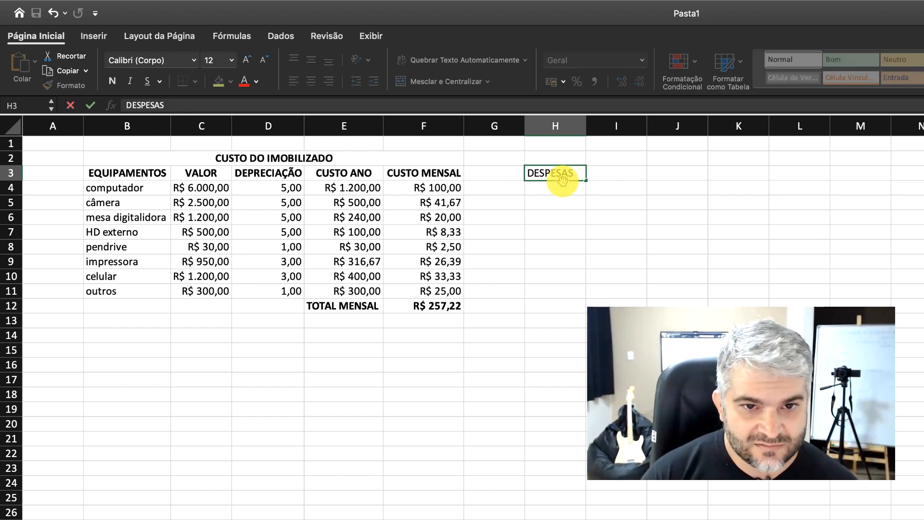
{"action": "left_click", "coordinate": [551, 159]}
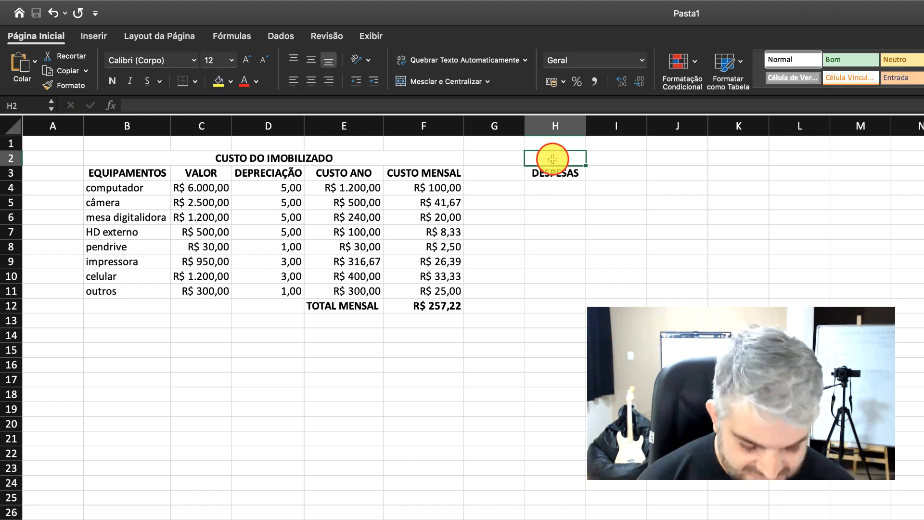
{"action": "type", "text": "DESPESAS"}
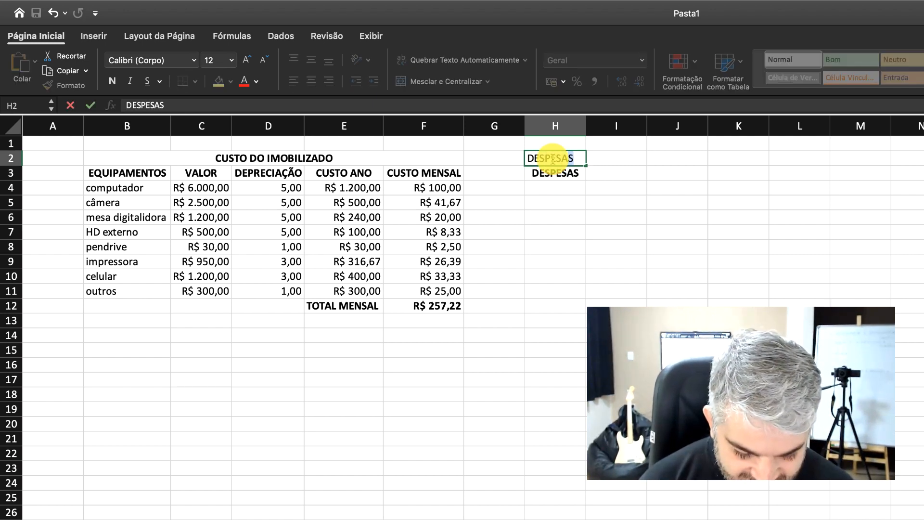
{"action": "type", "text": " FIXAS"}
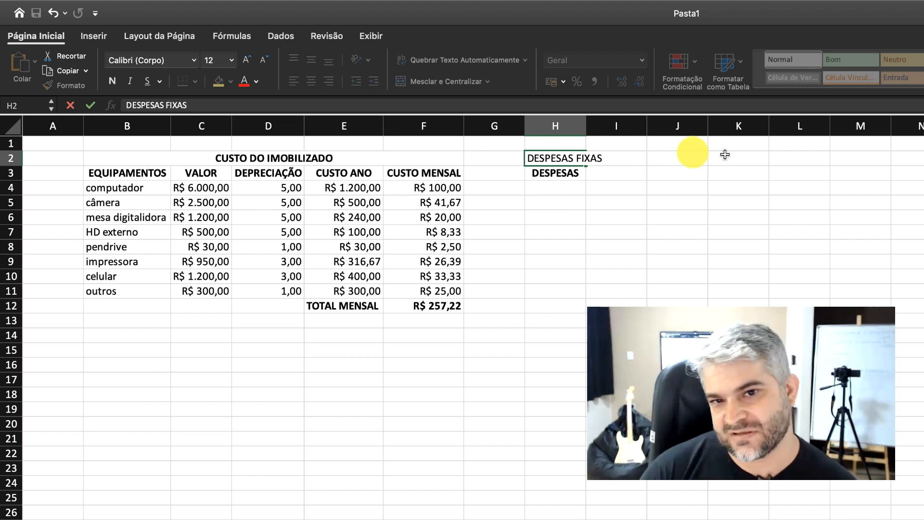
{"action": "key", "text": "Return"}
- List the first fixed expenses under DESPESAS: aluguel in H4, água in H5, luz in H6 and telefone in H7
{"action": "left_click", "coordinate": [555, 188]}
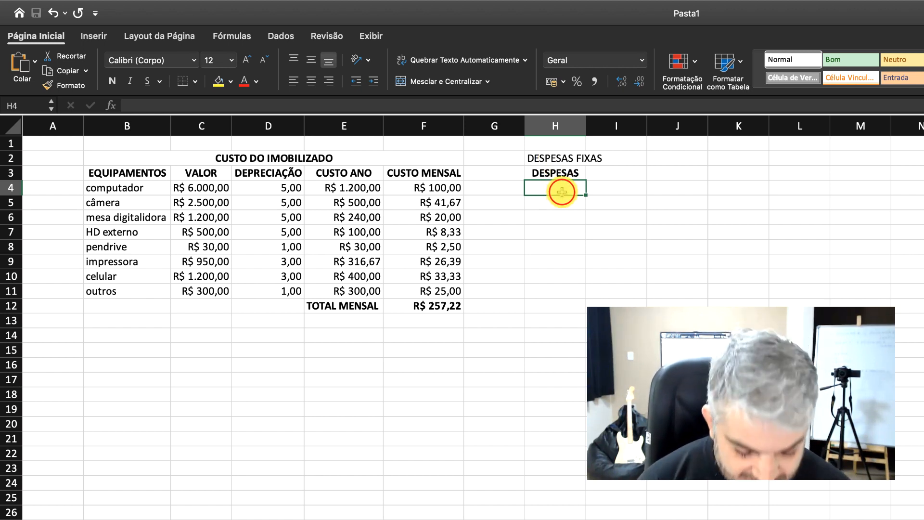
{"action": "type", "text": "al"}
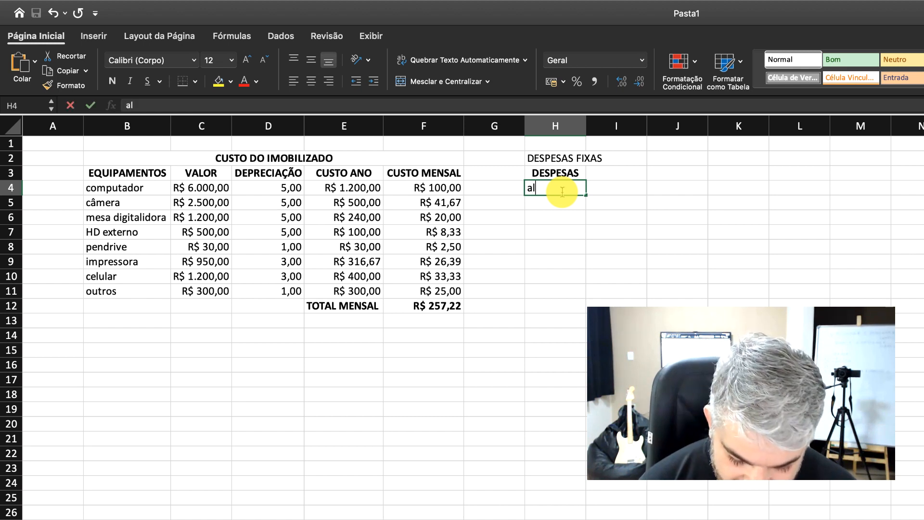
{"action": "type", "text": "uguel"}
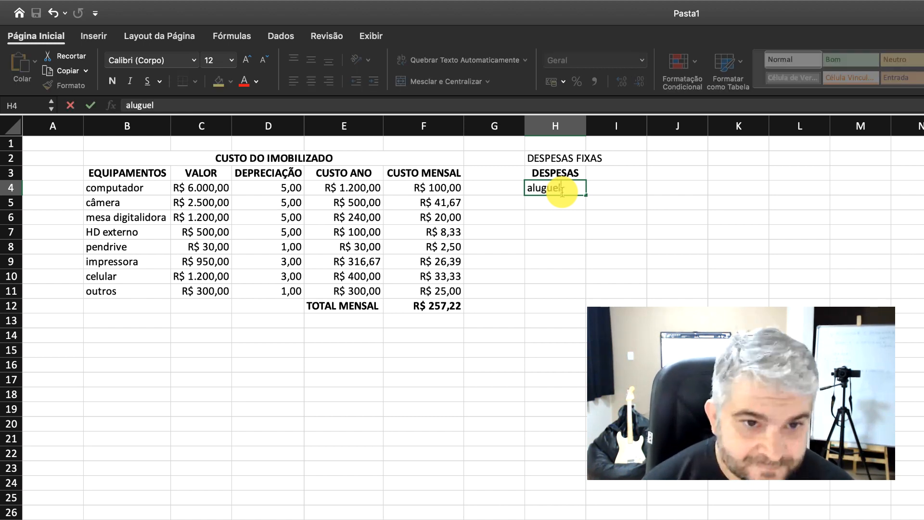
{"action": "left_click", "coordinate": [565, 201]}
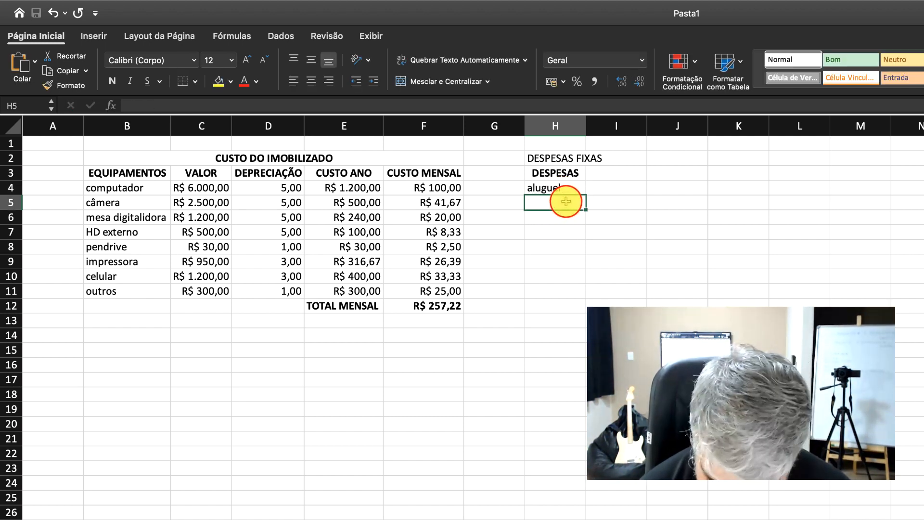
{"action": "type", "text": "água"}
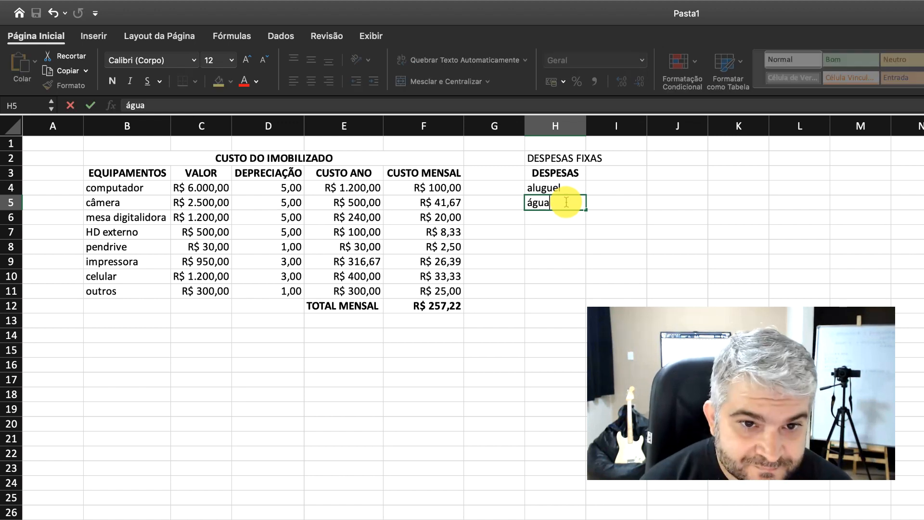
{"action": "left_click", "coordinate": [553, 218]}
{"action": "type", "text": "lu"}
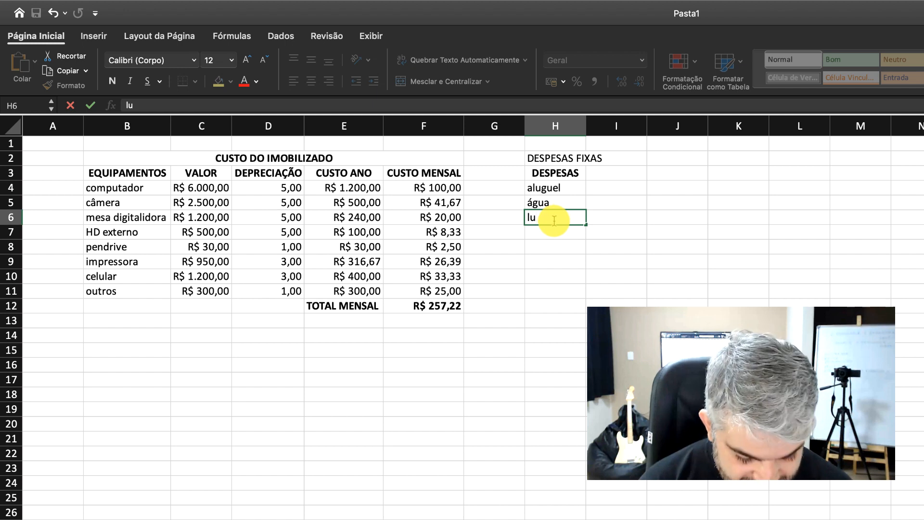
{"action": "type", "text": "z"}
{"action": "left_click", "coordinate": [548, 234]}
{"action": "type", "text": "te"}
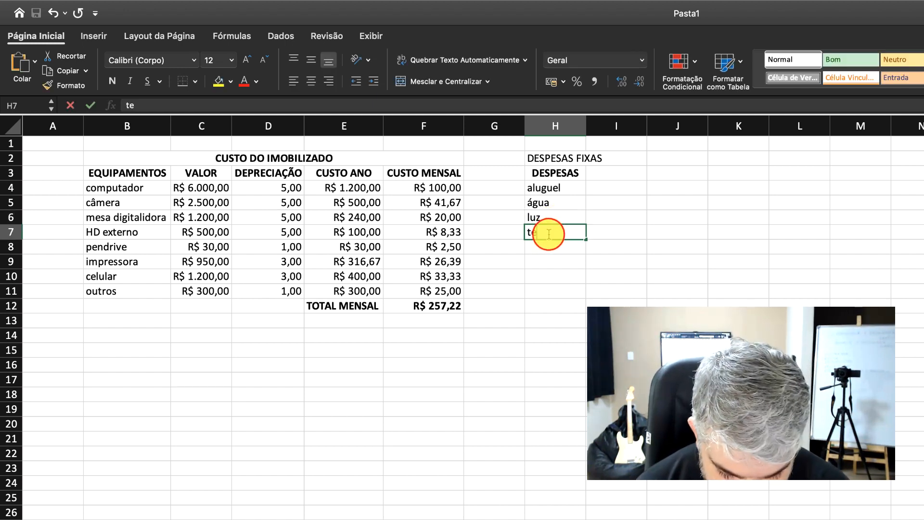
{"action": "type", "text": "lefone"}
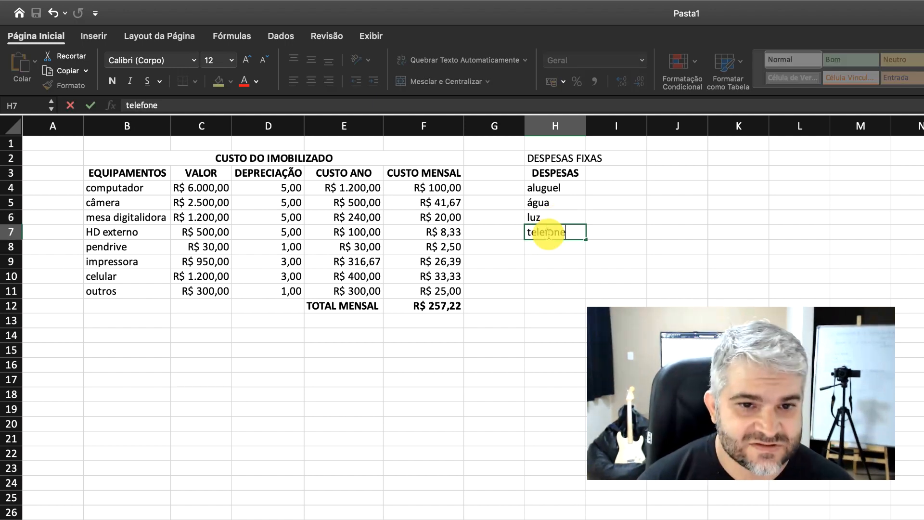
- Continue the DESPESAS list with hospedagem in H8 and dropbox in H9
{"action": "left_click", "coordinate": [544, 247]}
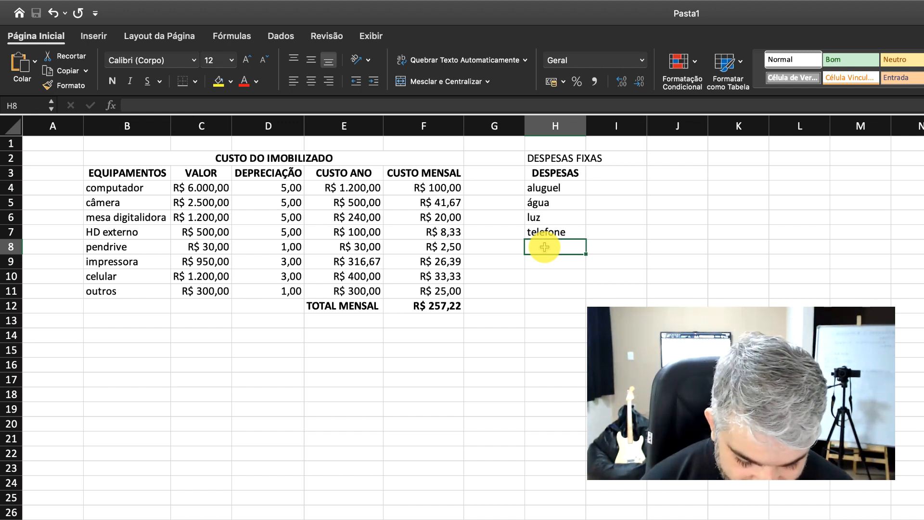
{"action": "type", "text": "hosp"}
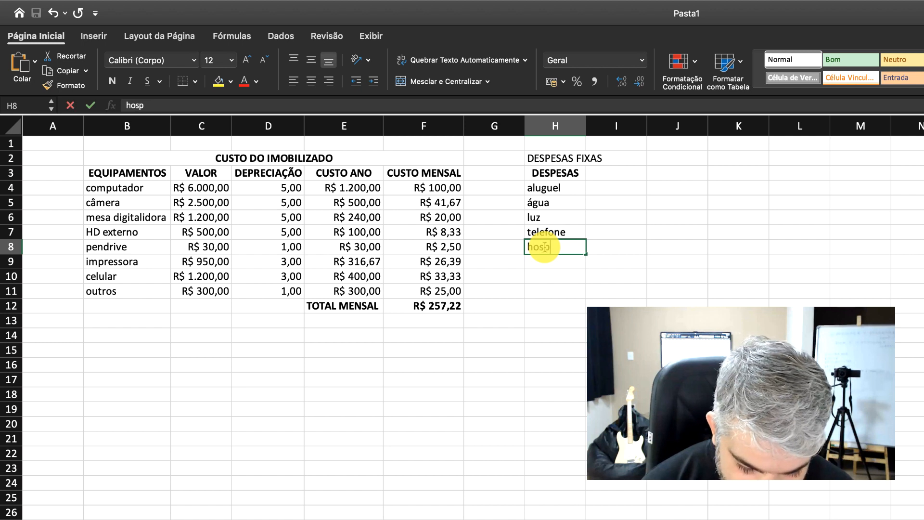
{"action": "type", "text": "edagem"}
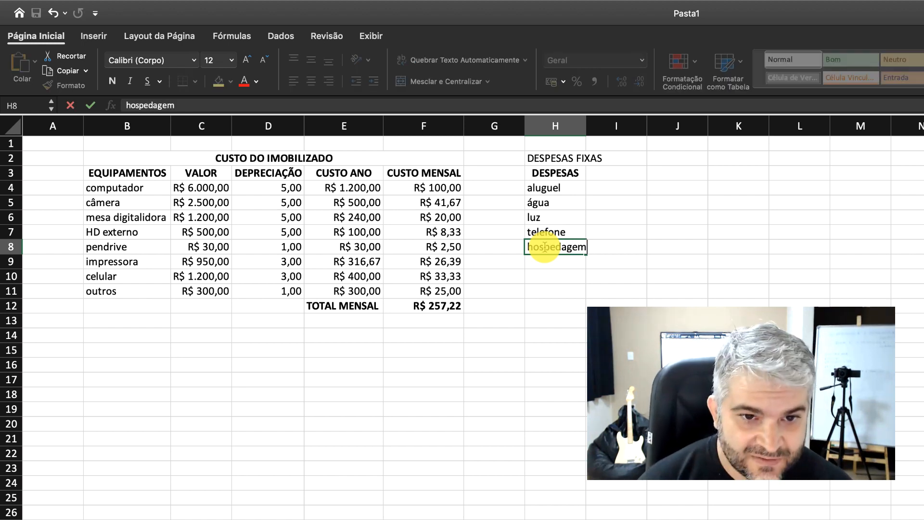
{"action": "left_click", "coordinate": [543, 262]}
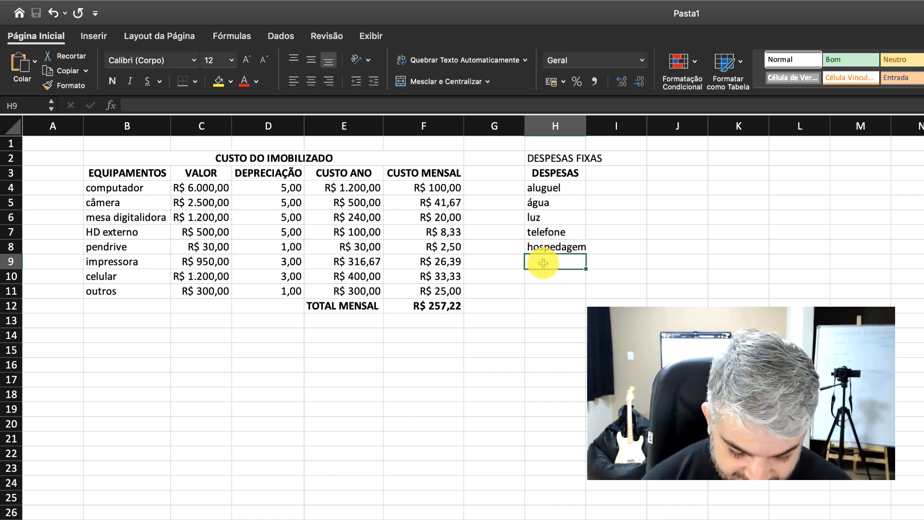
{"action": "type", "text": "serv"}
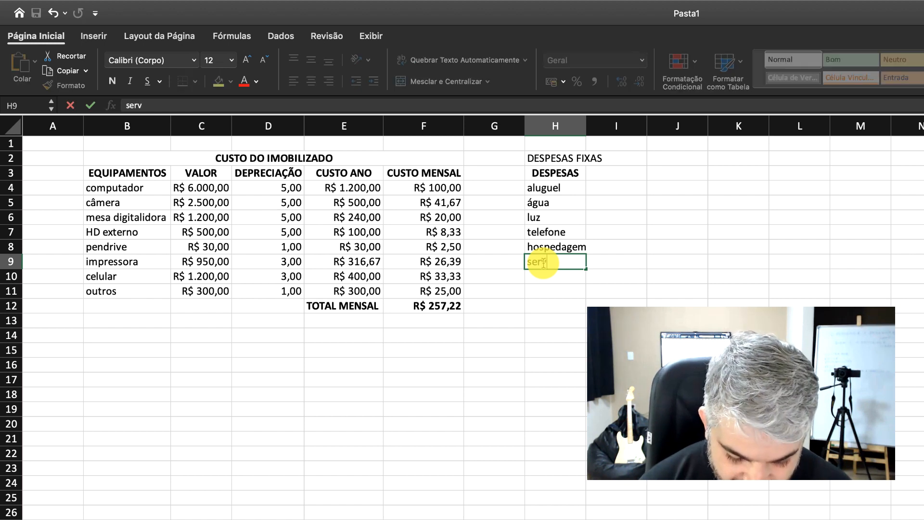
{"action": "type", "text": " nuvem"}
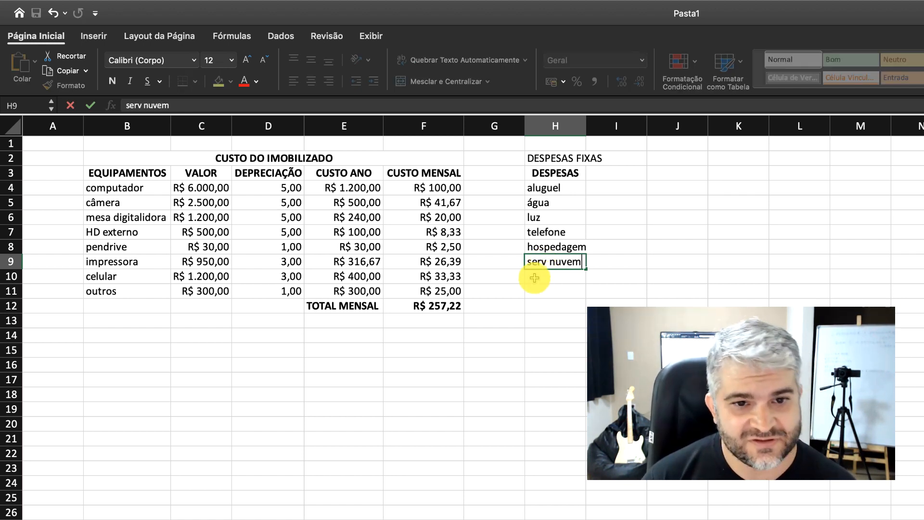
{"action": "triple_click", "coordinate": [558, 261]}
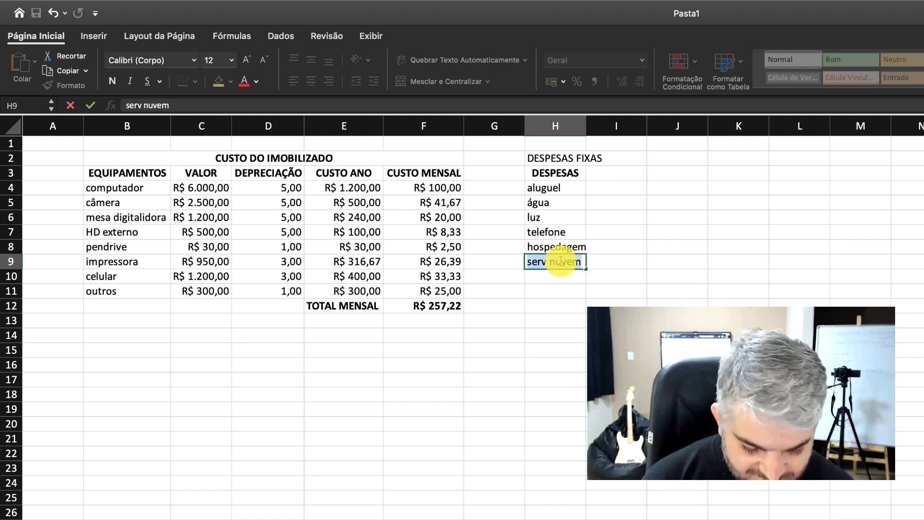
{"action": "type", "text": "dropb"}
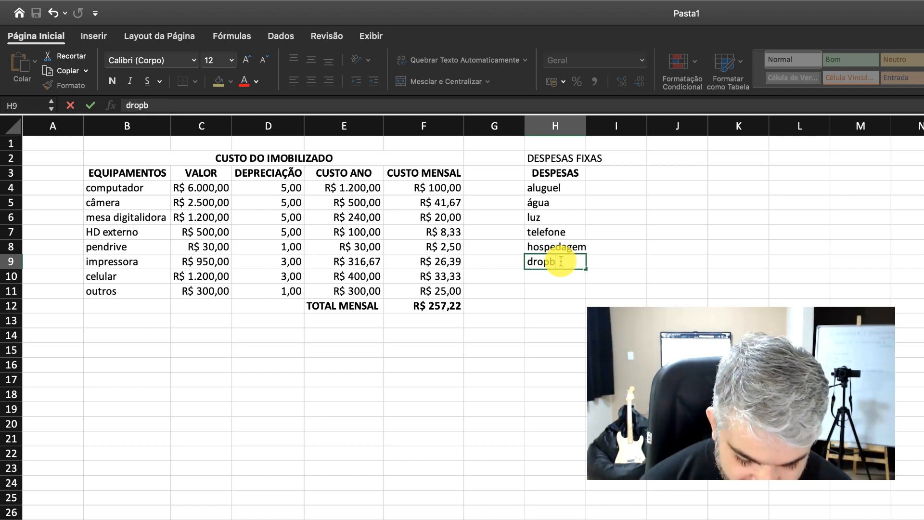
{"action": "type", "text": "ox"}
- Enter assinatura in each of the three cells H10, H11 and H12 to close the expense list
{"action": "left_click", "coordinate": [547, 282]}
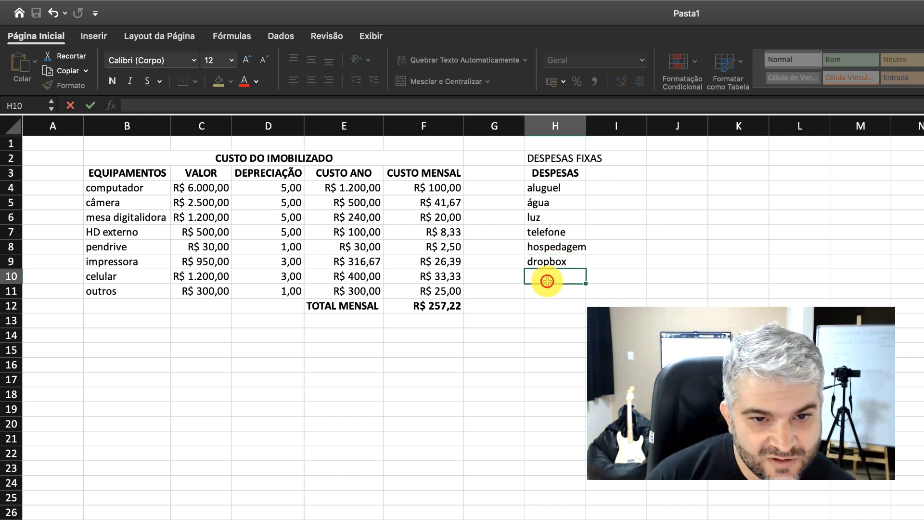
{"action": "left_click", "coordinate": [547, 281]}
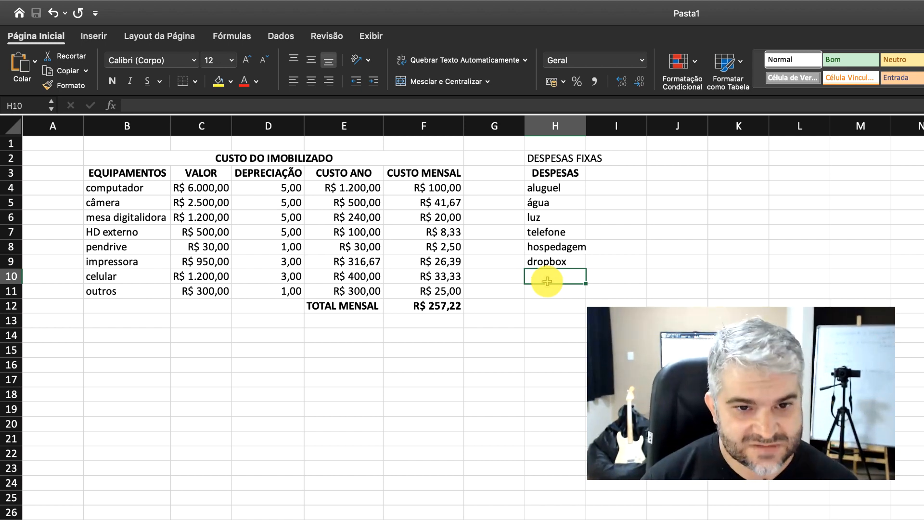
{"action": "type", "text": "assin"}
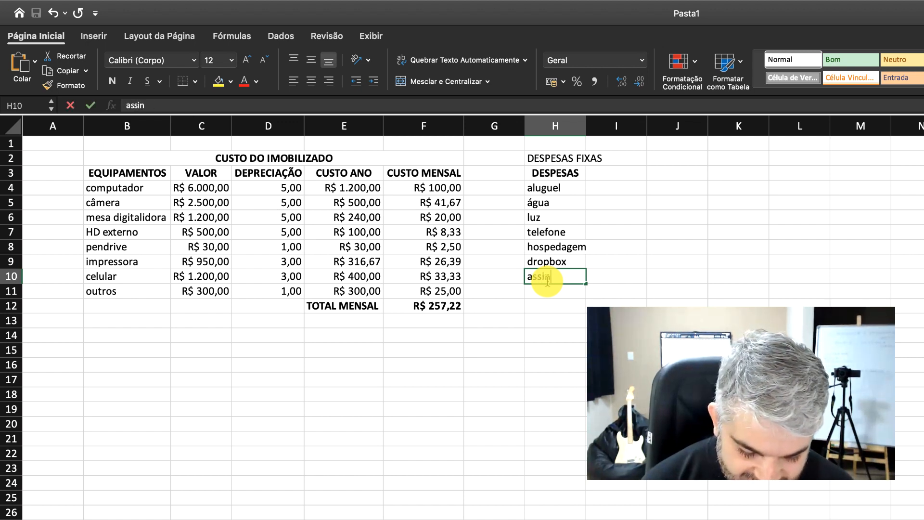
{"action": "type", "text": "atura"}
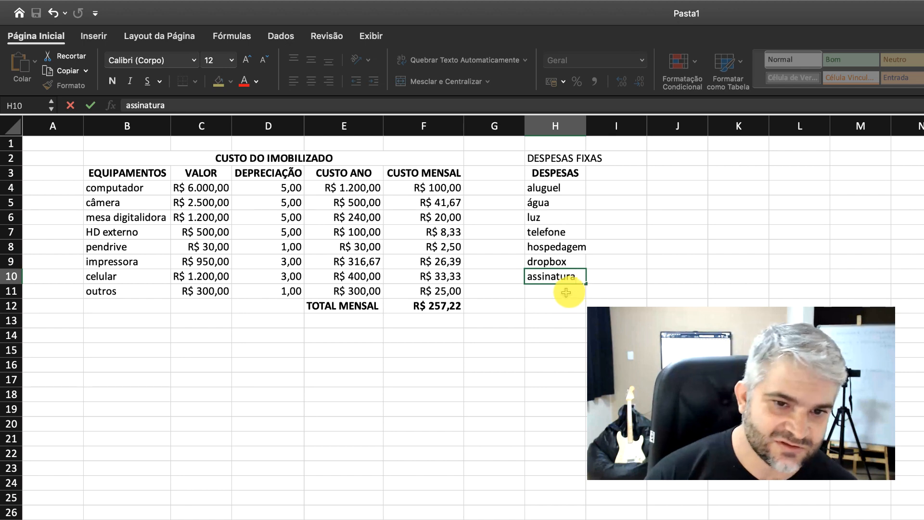
{"action": "left_click", "coordinate": [558, 292]}
{"action": "type", "text": "assinu"}
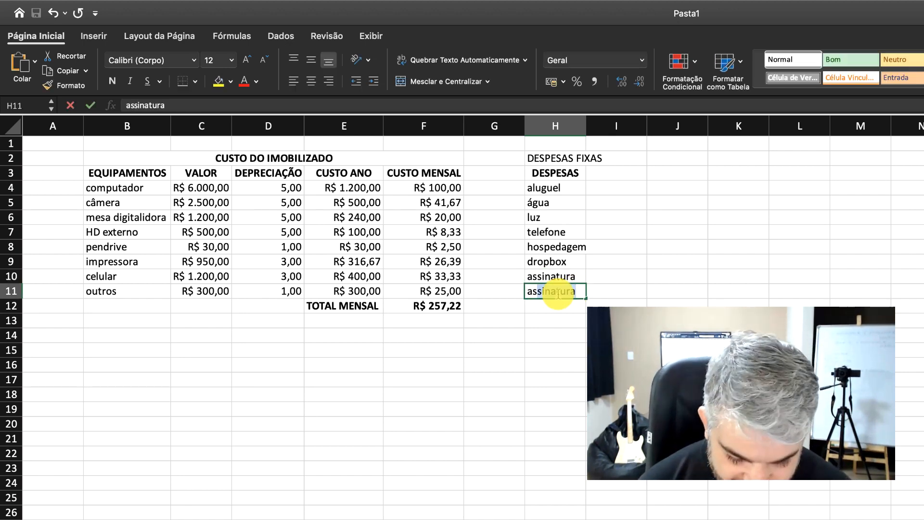
{"action": "key", "text": "BackSpace"}
{"action": "key", "text": "BackSpace"}
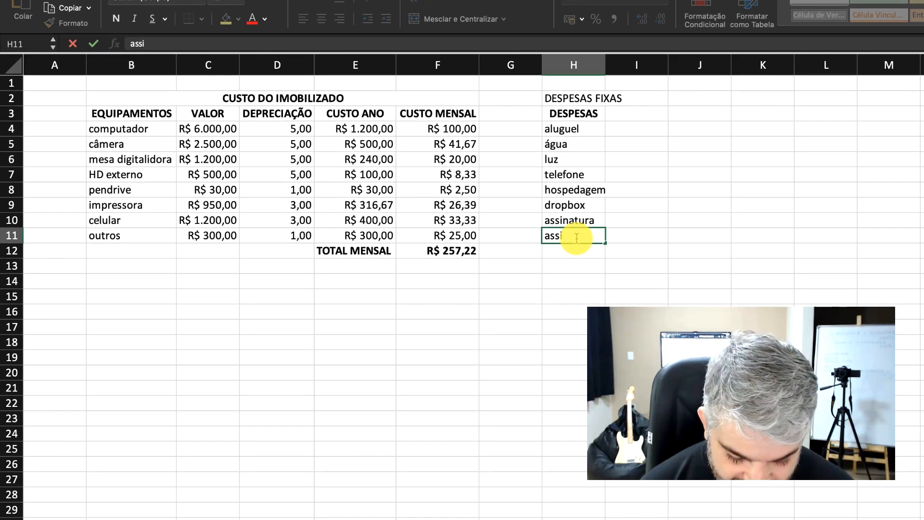
{"action": "type", "text": "natura"}
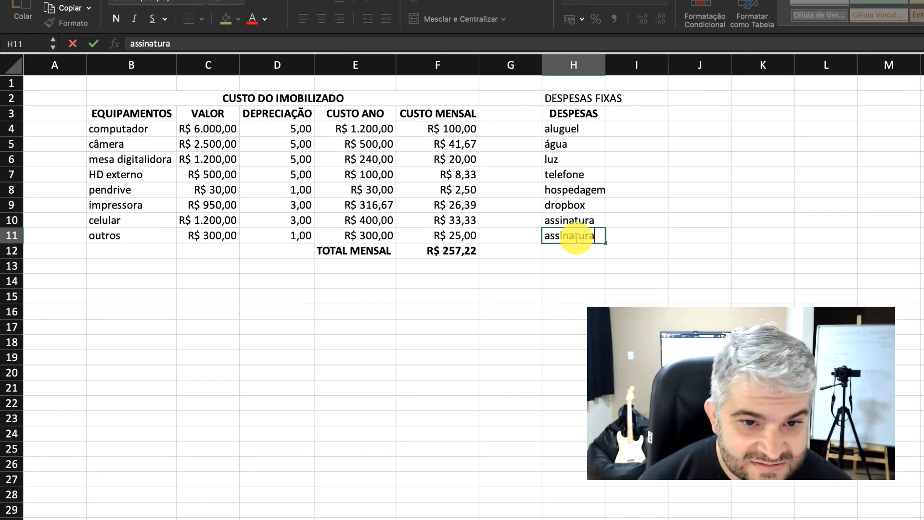
{"action": "left_click", "coordinate": [571, 252]}
{"action": "type", "text": "assinatura"}
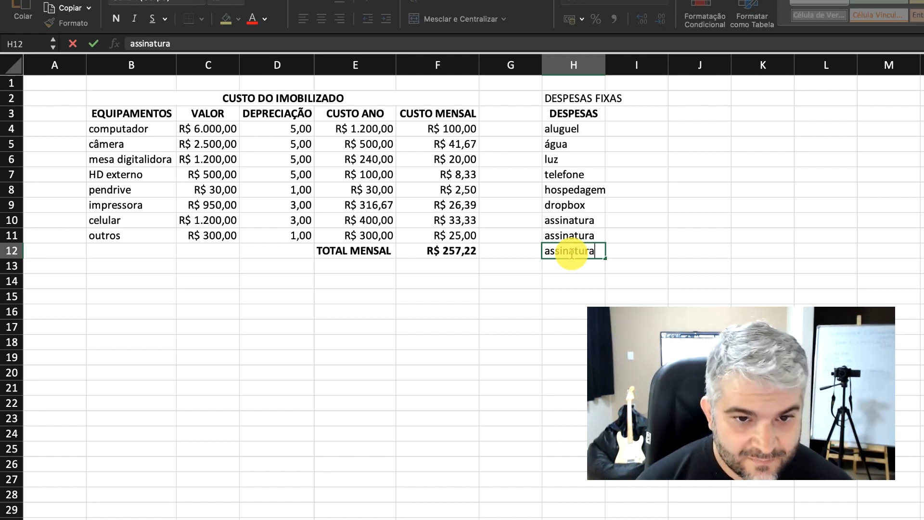
- Widen column H so the DESPESAS FIXAS title fits within the column
{"action": "left_click", "coordinate": [623, 223]}
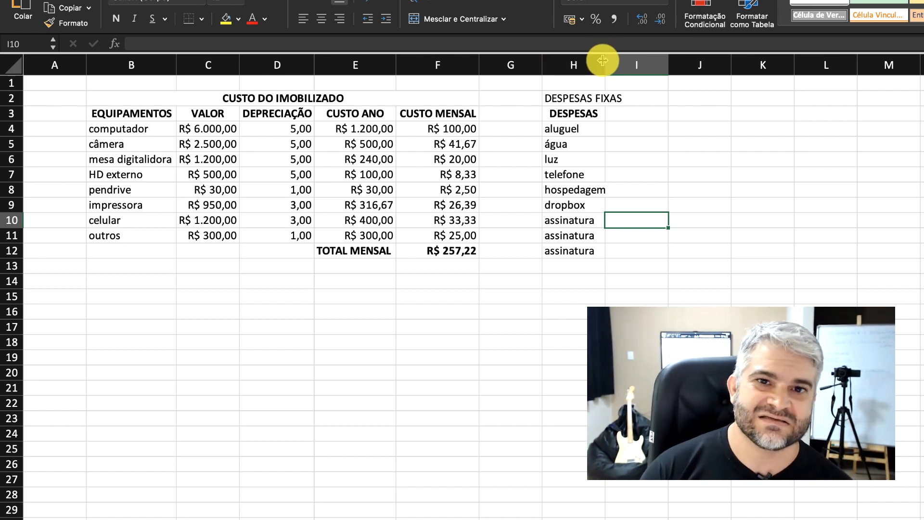
{"action": "left_click_drag", "start_coordinate": [602, 60], "coordinate": [626, 62]}
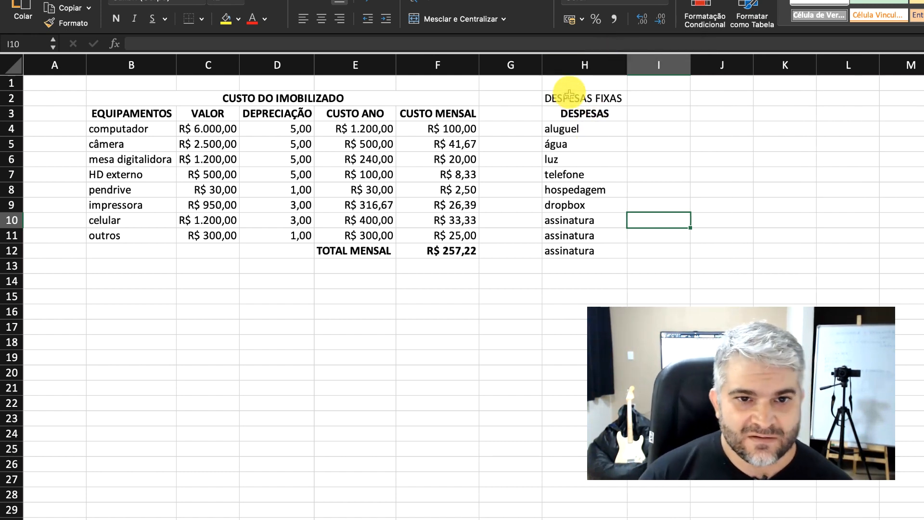
{"action": "left_click", "coordinate": [653, 133]}
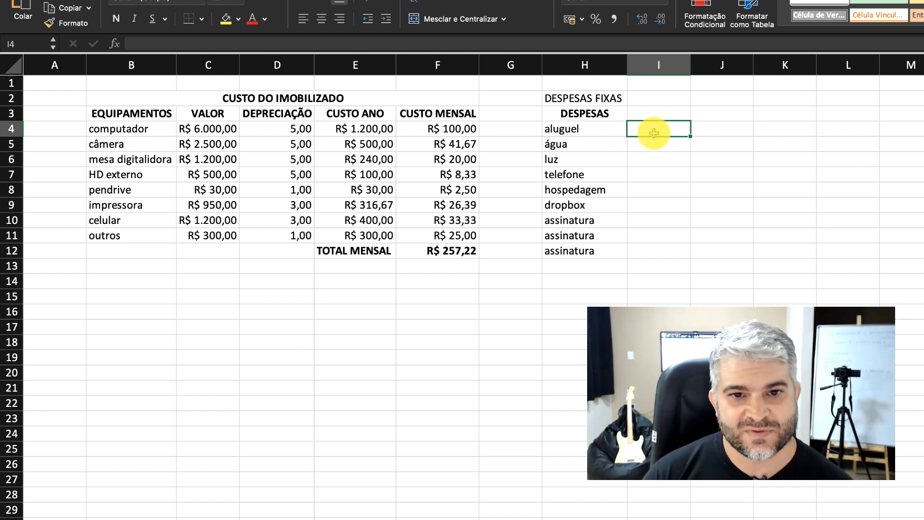
- Enter the expense amounts beside the list: 1200 for aluguel in I4 and 100 for água in I5
{"action": "scroll", "coordinate": [653, 132], "scroll_direction": "down", "scroll_amount": 1}
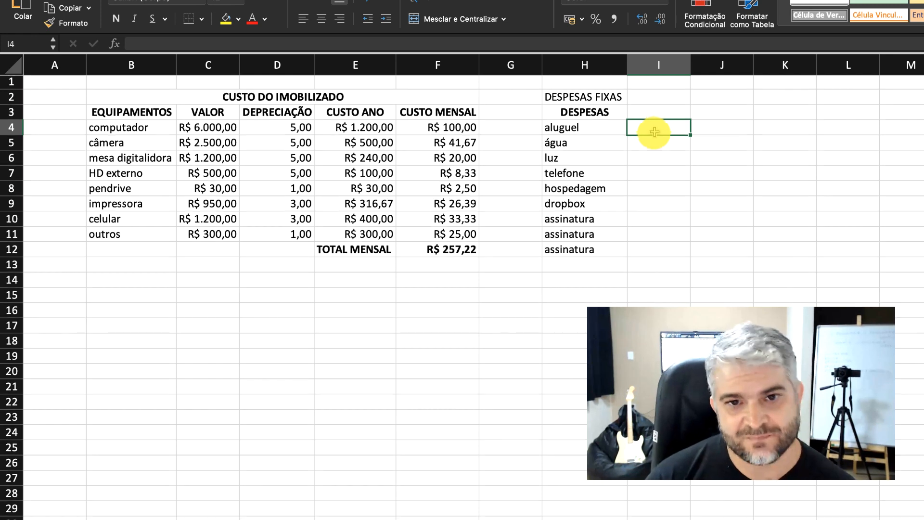
{"action": "left_click", "coordinate": [655, 128]}
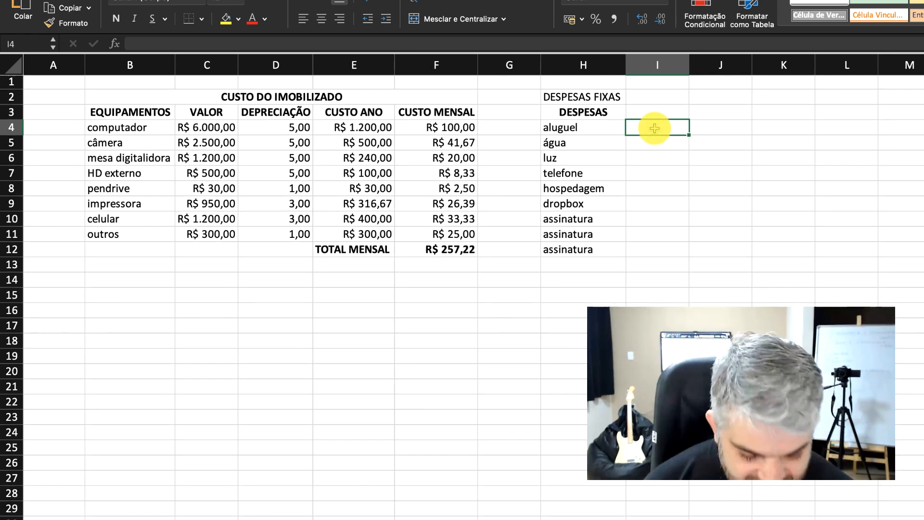
{"action": "type", "text": "1200"}
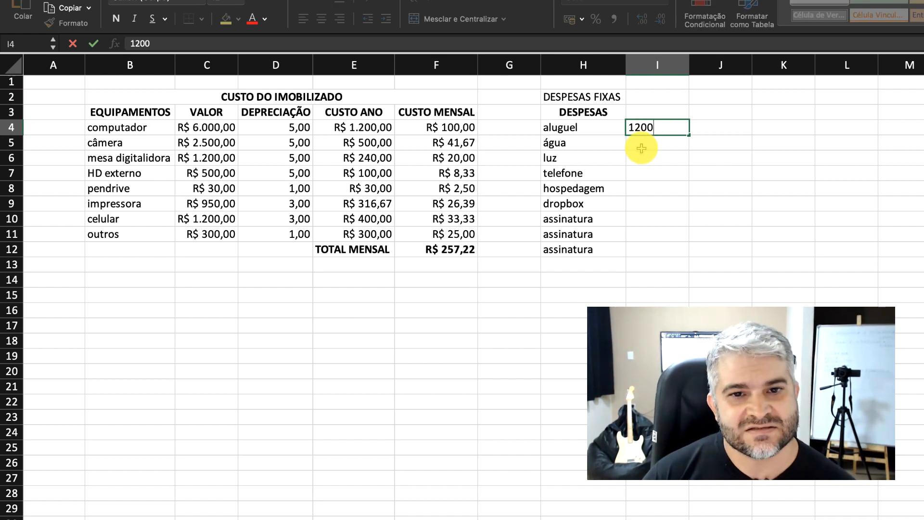
{"action": "left_click", "coordinate": [652, 143]}
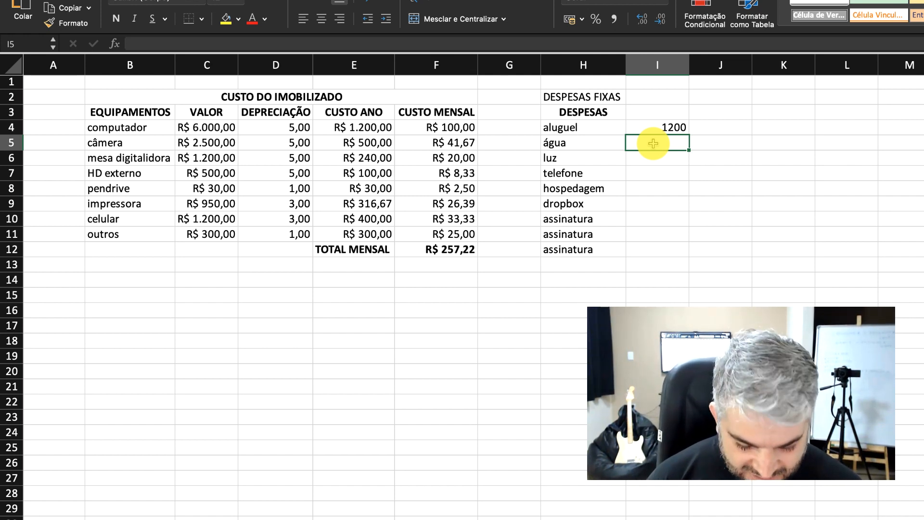
{"action": "type", "text": "100"}
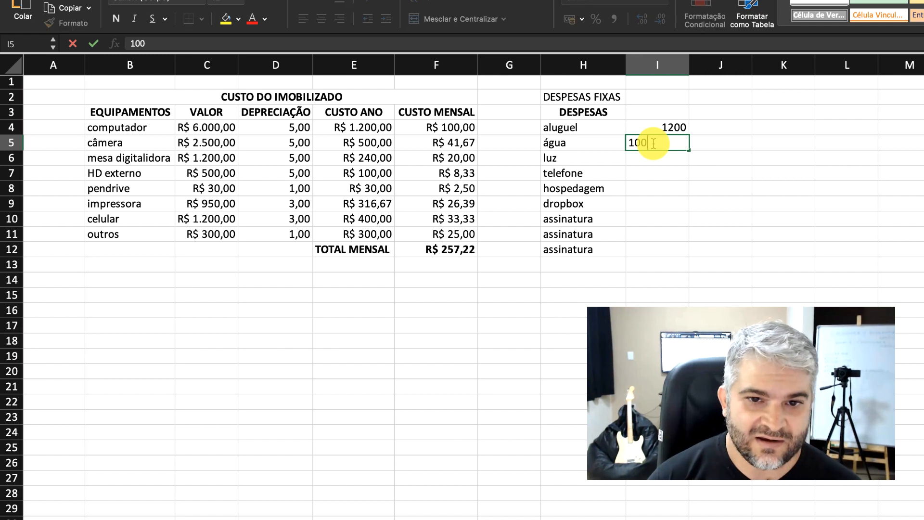
- Enter the fixed expense amounts in column I: 100 for água, 200 for luz and 200 for telefone
{"action": "key", "text": "Return"}
{"action": "type", "text": "200"}
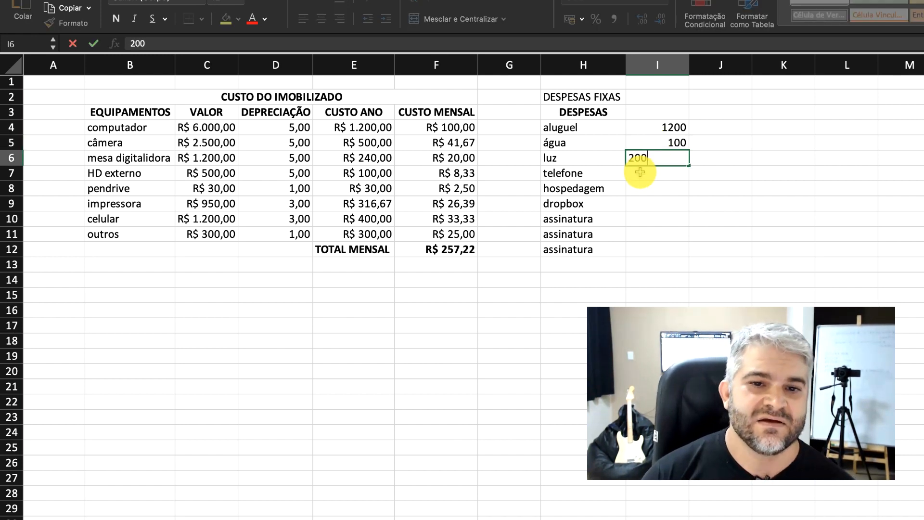
{"action": "left_click", "coordinate": [644, 175]}
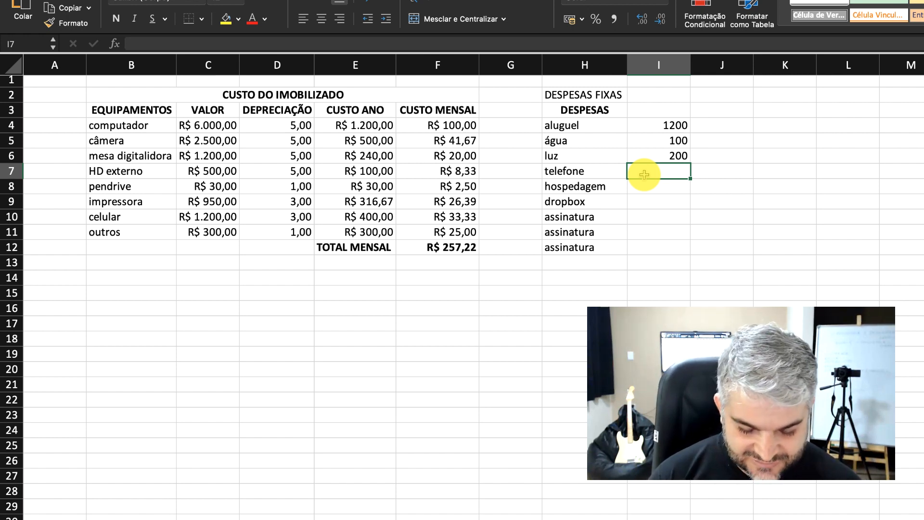
{"action": "type", "text": "200"}
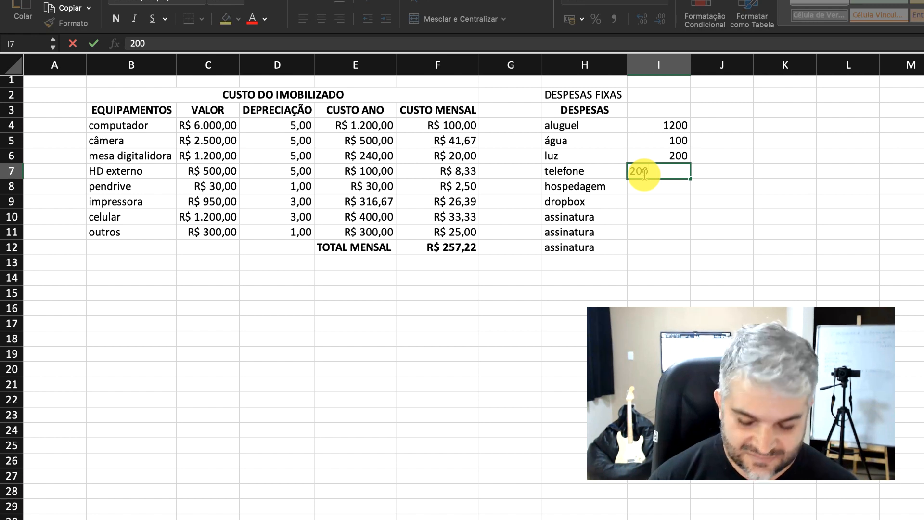
- Enter 30 as the amount for both hospedagem and dropbox in column I
{"action": "left_click", "coordinate": [643, 187]}
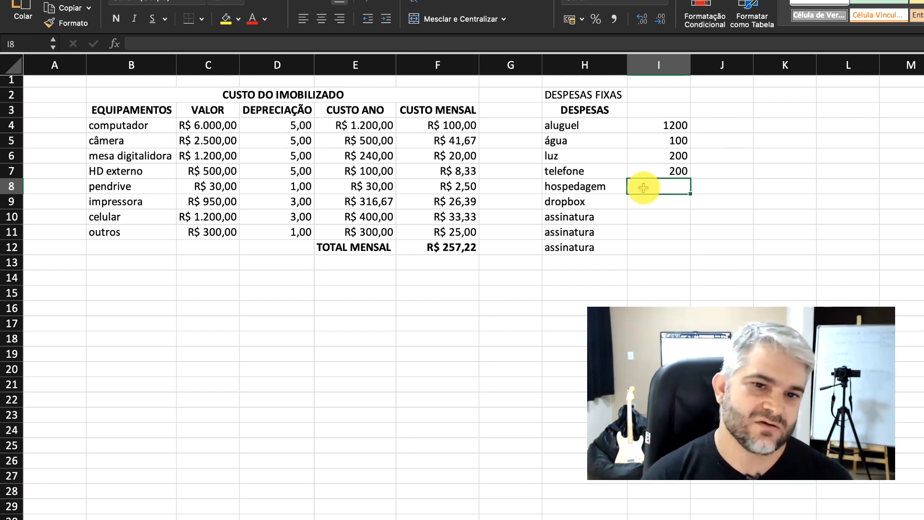
{"action": "scroll", "coordinate": [644, 188], "scroll_direction": "down", "scroll_amount": 1}
{"action": "scroll", "coordinate": [650, 228], "scroll_direction": "up", "scroll_amount": 1}
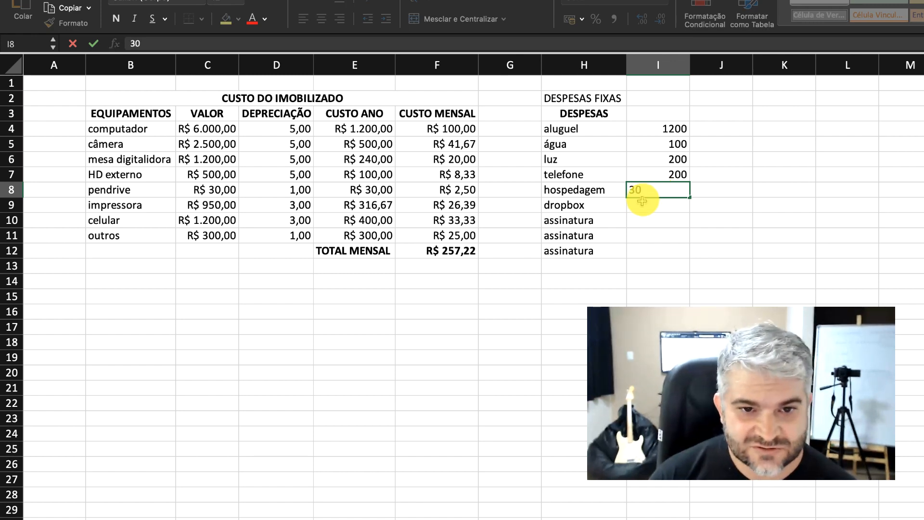
{"action": "left_click", "coordinate": [641, 205]}
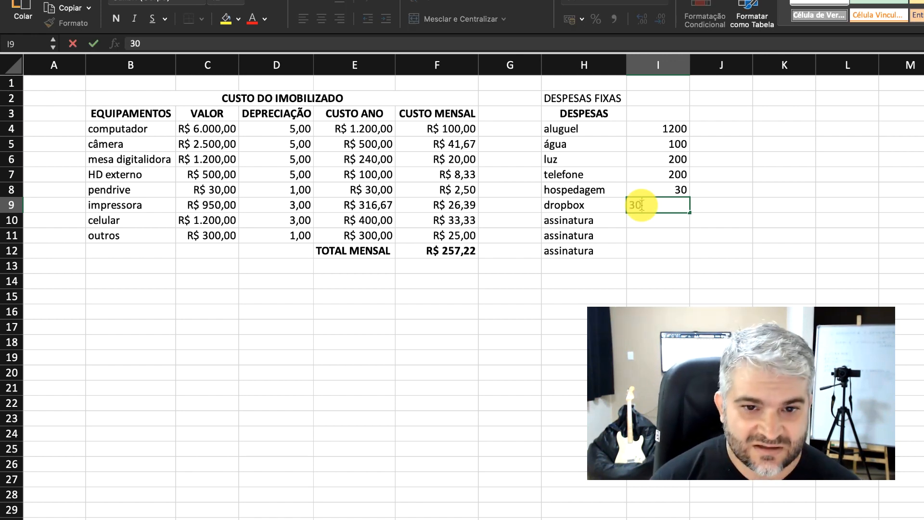
- Enter 50 as the amount for each of the three assinatura rows, in cells I10 to I12
{"action": "left_click", "coordinate": [645, 221]}
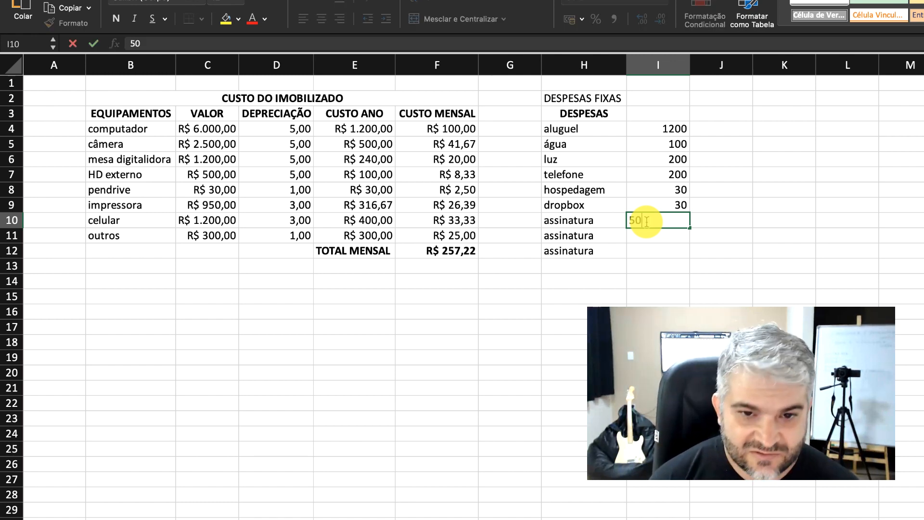
{"action": "left_click", "coordinate": [638, 235]}
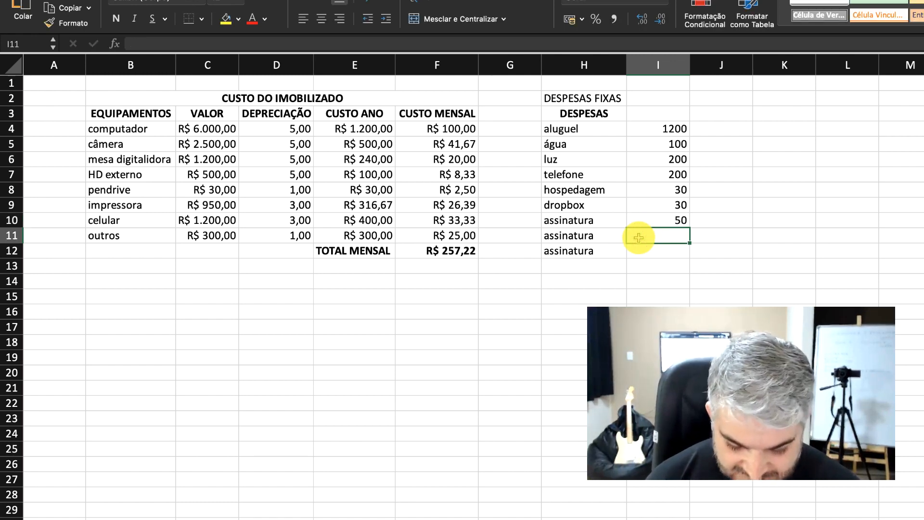
{"action": "type", "text": "50"}
{"action": "left_click", "coordinate": [642, 255]}
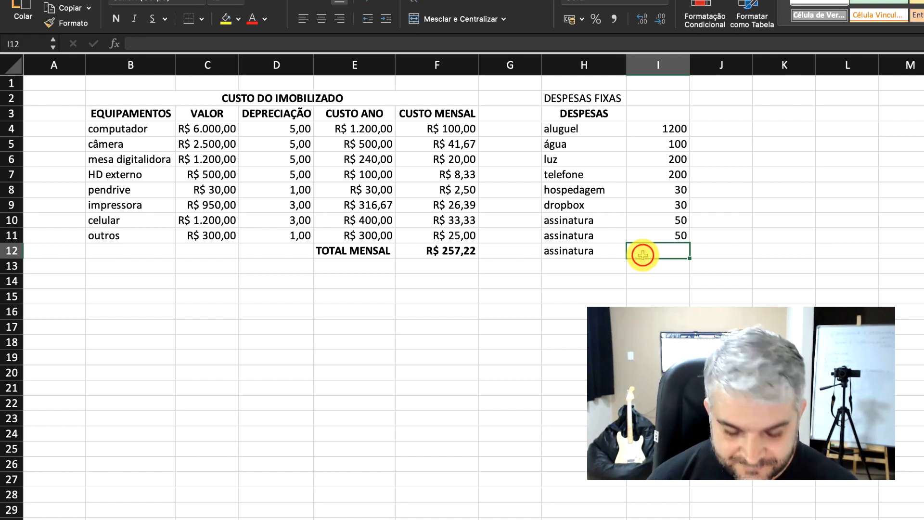
{"action": "type", "text": "50"}
{"action": "key", "text": "Return"}
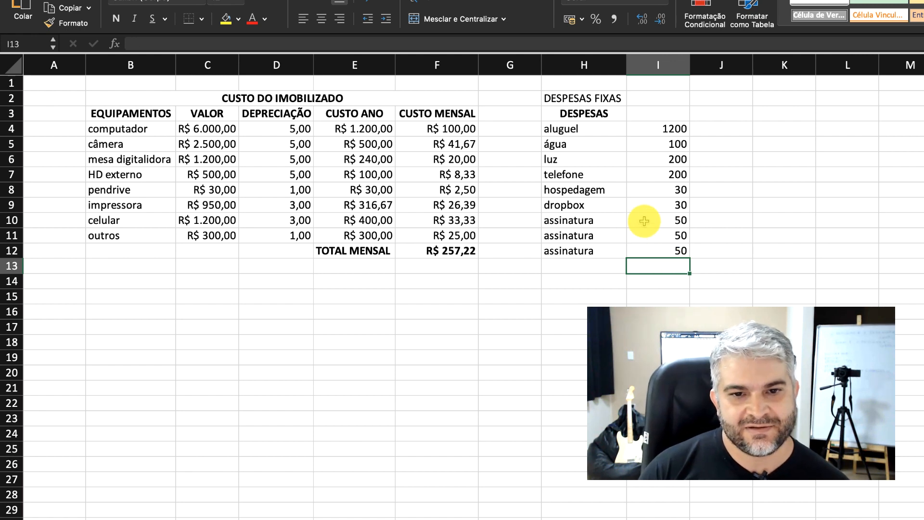
{"action": "left_click", "coordinate": [643, 221]}
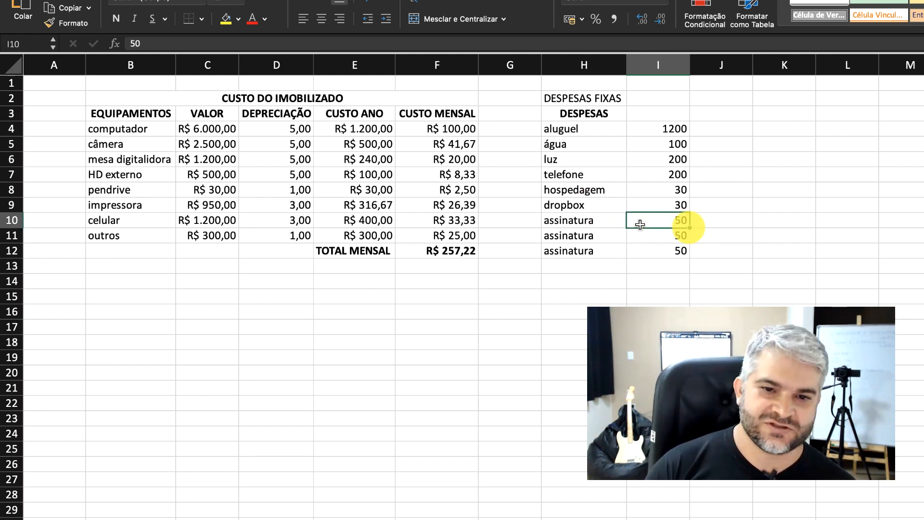
{"action": "left_click", "coordinate": [651, 250]}
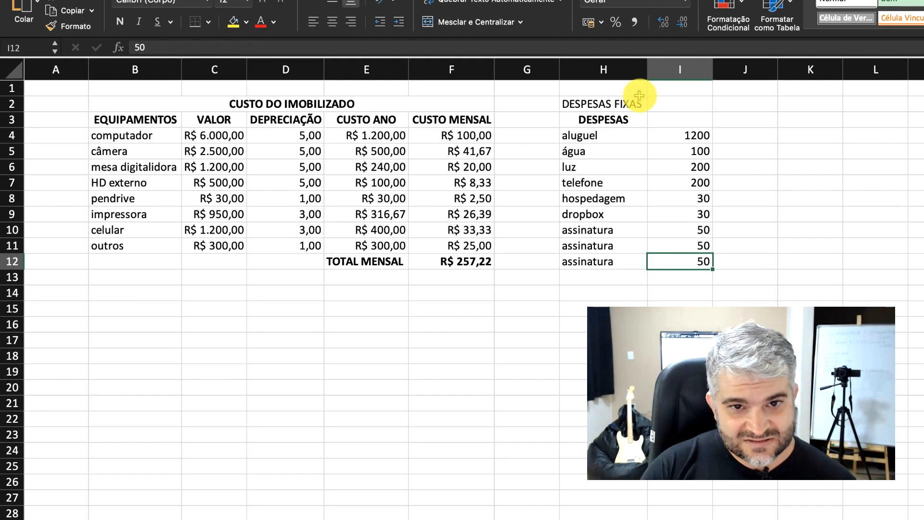
- Extend the expense table's title in H2 to read DESPESAS FIXAS MENSAIS
{"action": "left_click", "coordinate": [639, 99]}
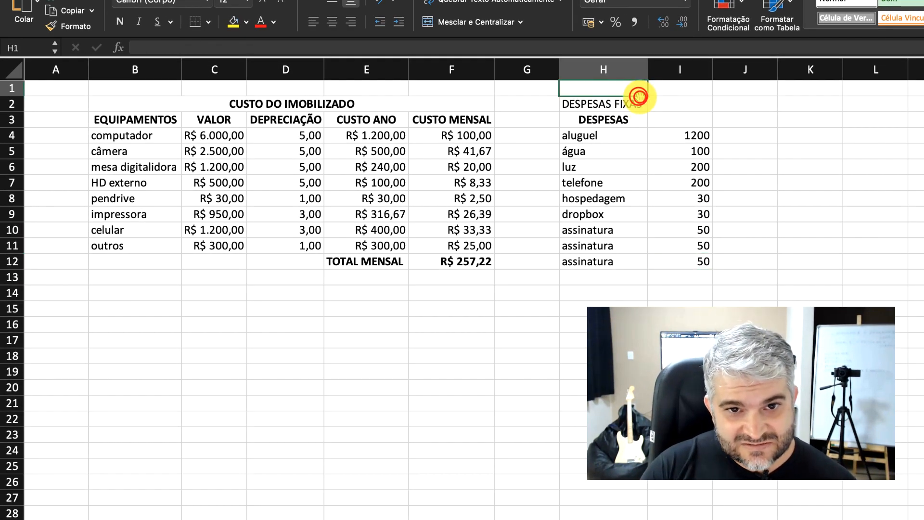
{"action": "double_click", "coordinate": [641, 102]}
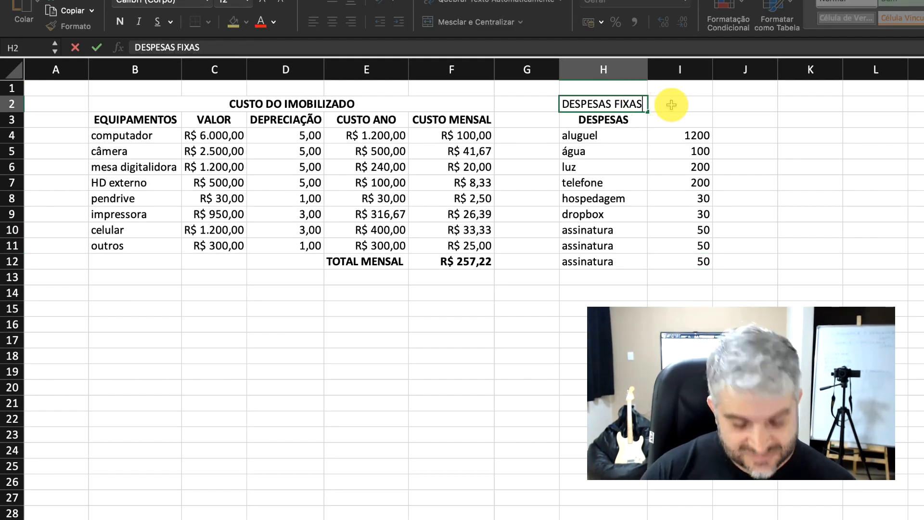
{"action": "type", "text": "MENSAIS"}
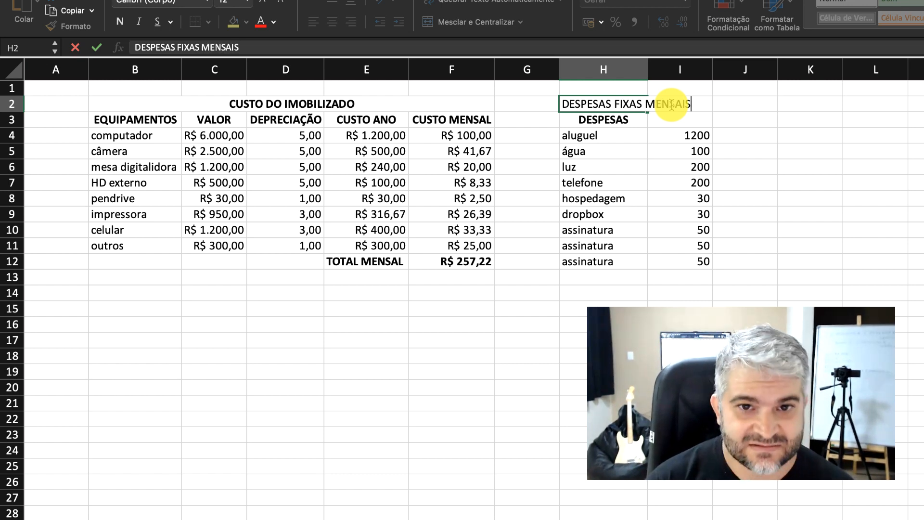
{"action": "left_click", "coordinate": [711, 105]}
{"action": "key", "text": "Return"}
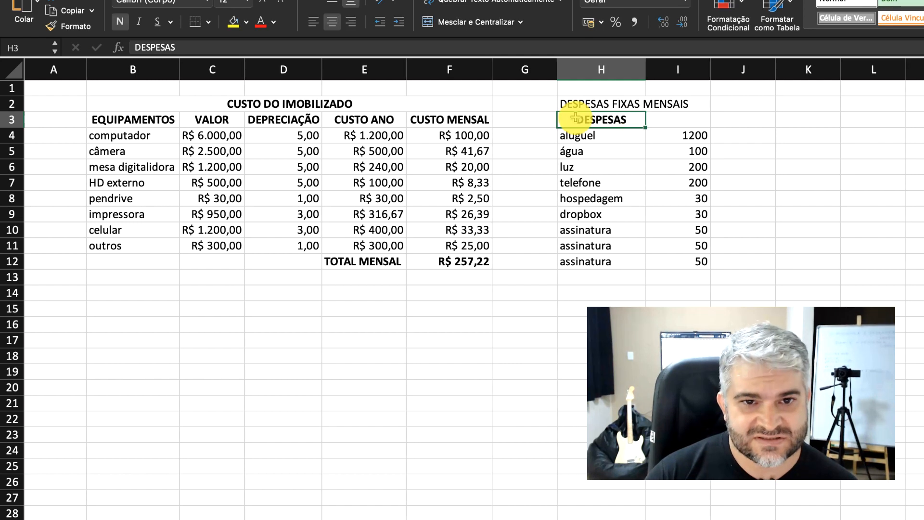
- Merge and center the DESPESAS FIXAS MENSAIS title across H2:I2 and make it bold
{"action": "left_click", "coordinate": [586, 100]}
{"action": "left_click_drag", "start_coordinate": [586, 100], "coordinate": [686, 104]}
{"action": "left_click", "coordinate": [456, 22]}
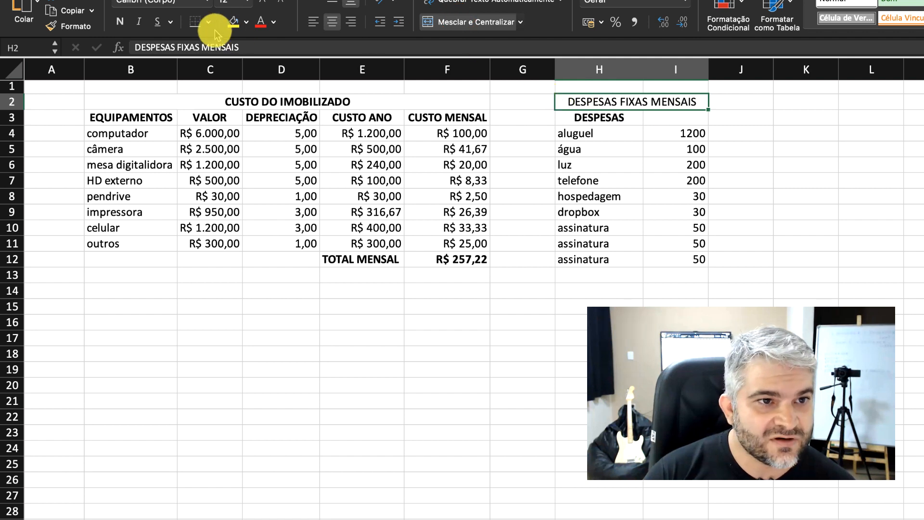
{"action": "left_click", "coordinate": [119, 22]}
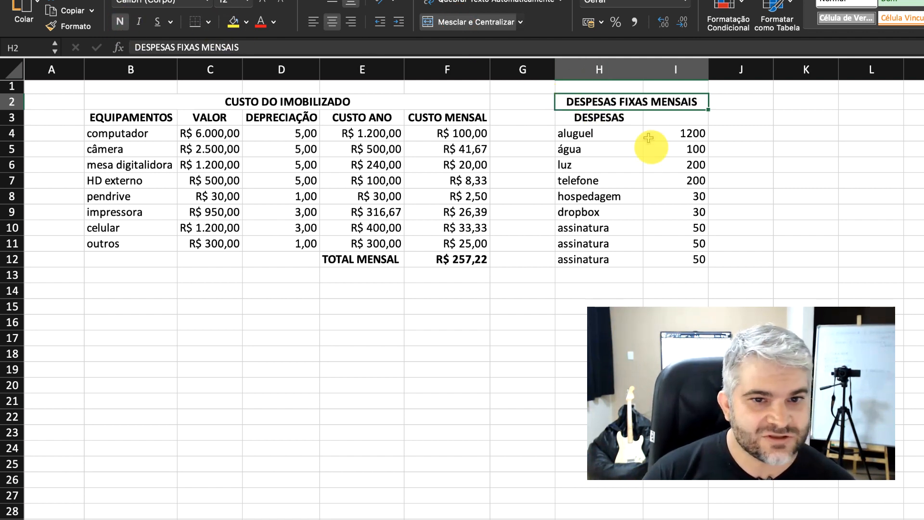
- Add the column heading CUSTO MENSAL in cell I3 above the expense amounts
{"action": "left_click", "coordinate": [606, 139]}
{"action": "left_click", "coordinate": [681, 136]}
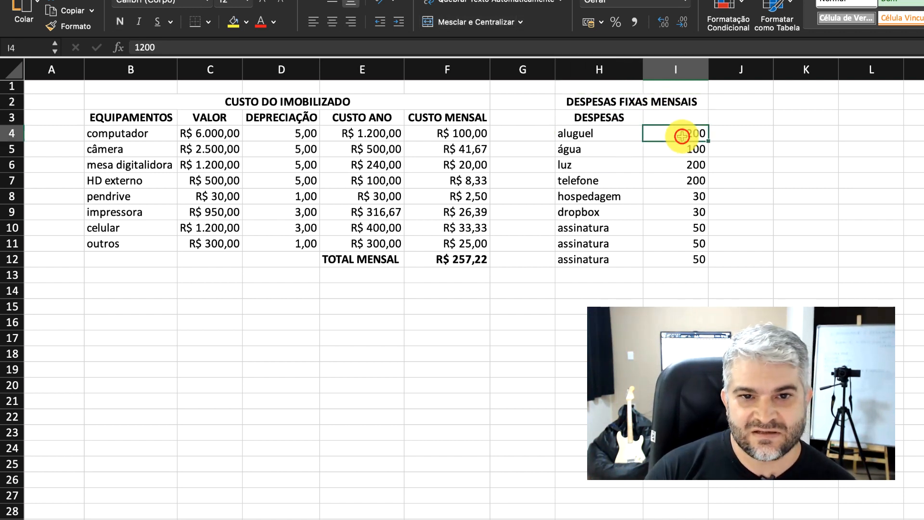
{"action": "double_click", "coordinate": [664, 118]}
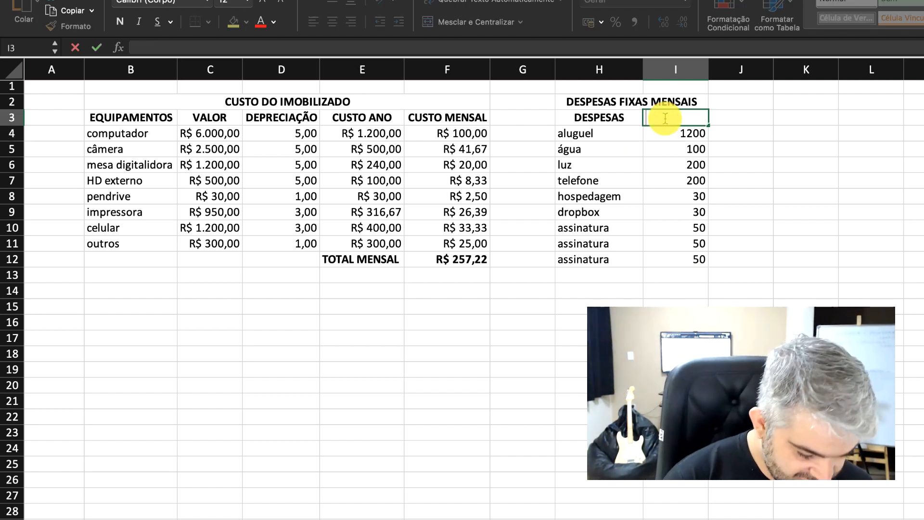
{"action": "type", "text": "CUSTO MENSAL"}
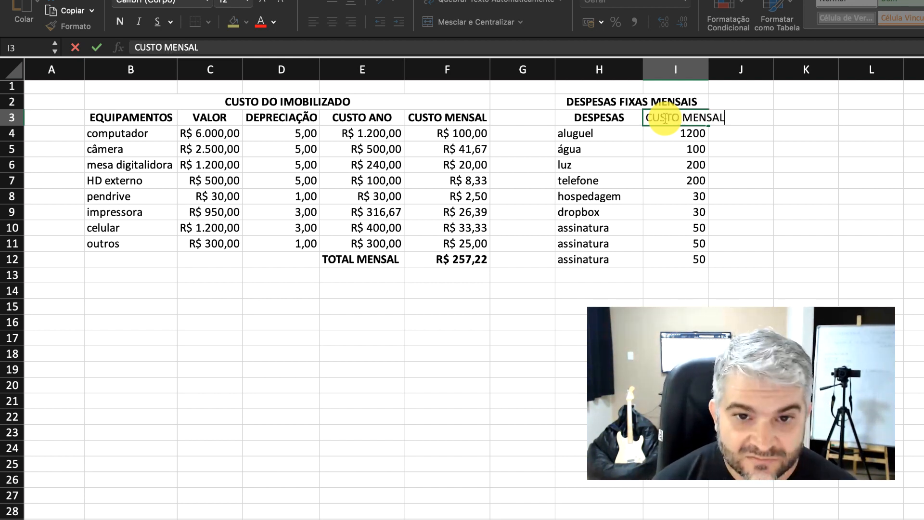
- Format the CUSTO MENSAL heading bold and centered like DESPESAS, and autofit the widths of columns H and I
{"action": "left_click", "coordinate": [611, 120]}
{"action": "left_click", "coordinate": [666, 117]}
{"action": "double_click", "coordinate": [651, 123]}
{"action": "left_click", "coordinate": [612, 122]}
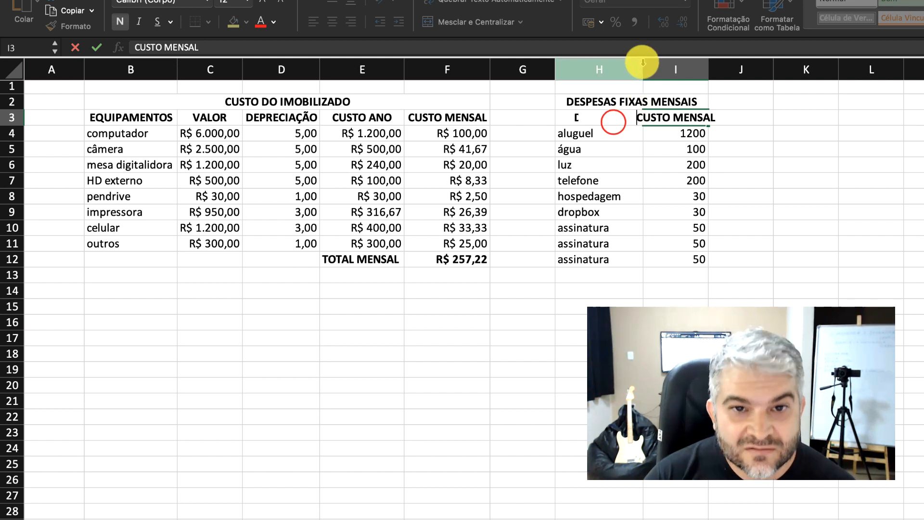
{"action": "double_click", "coordinate": [643, 68]}
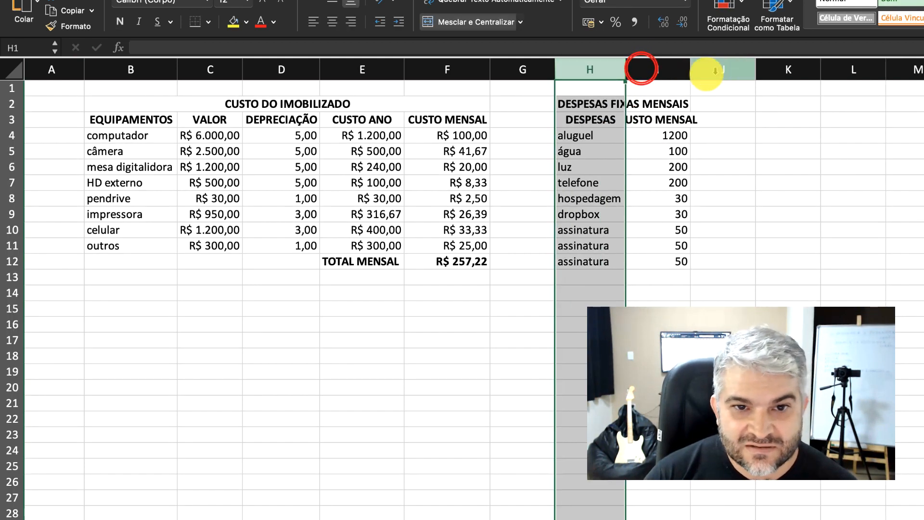
{"action": "double_click", "coordinate": [690, 69]}
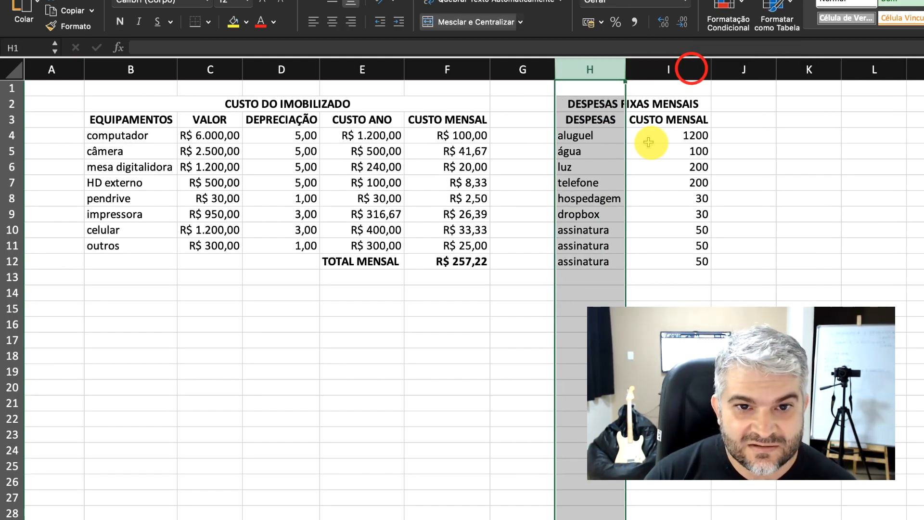
- Format the expense amounts in I4:I12 as currency (Moeda)
{"action": "left_click", "coordinate": [673, 140]}
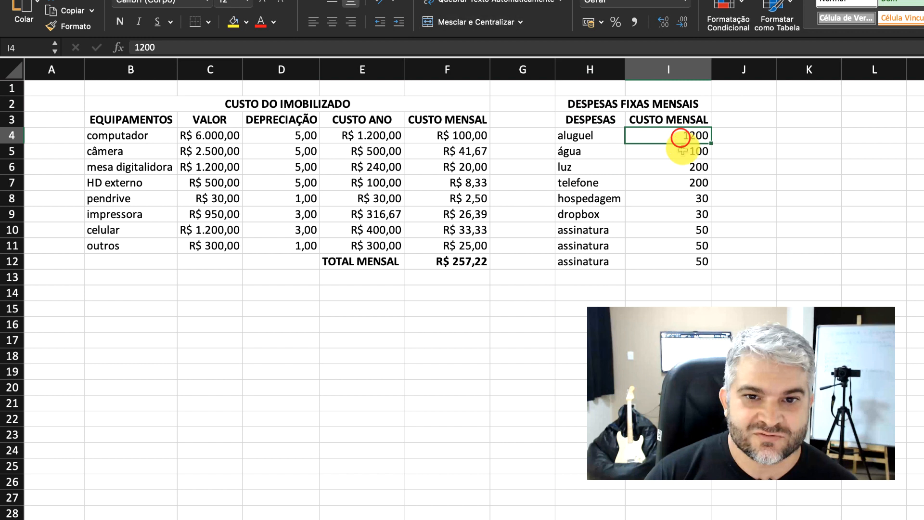
{"action": "left_click", "coordinate": [669, 264], "text": "shift"}
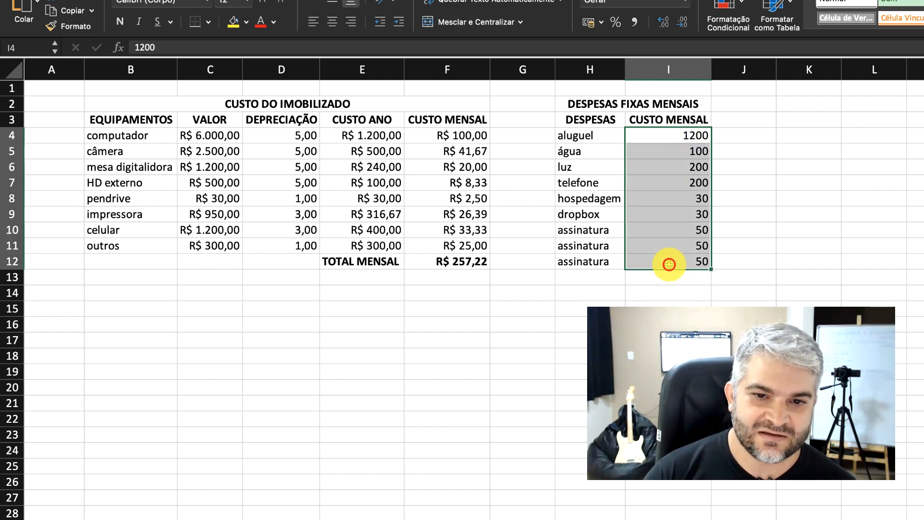
{"action": "left_click", "coordinate": [685, 2]}
{"action": "left_click", "coordinate": [653, 70]}
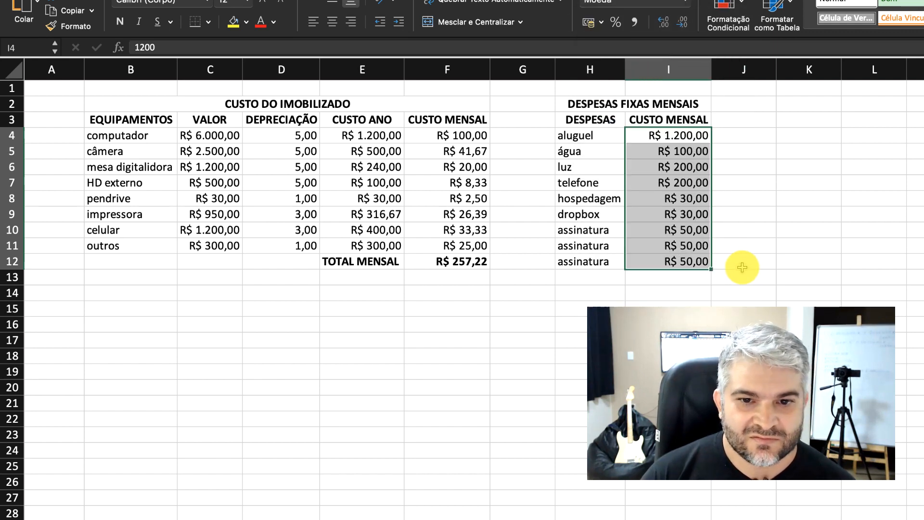
{"action": "left_click", "coordinate": [744, 265]}
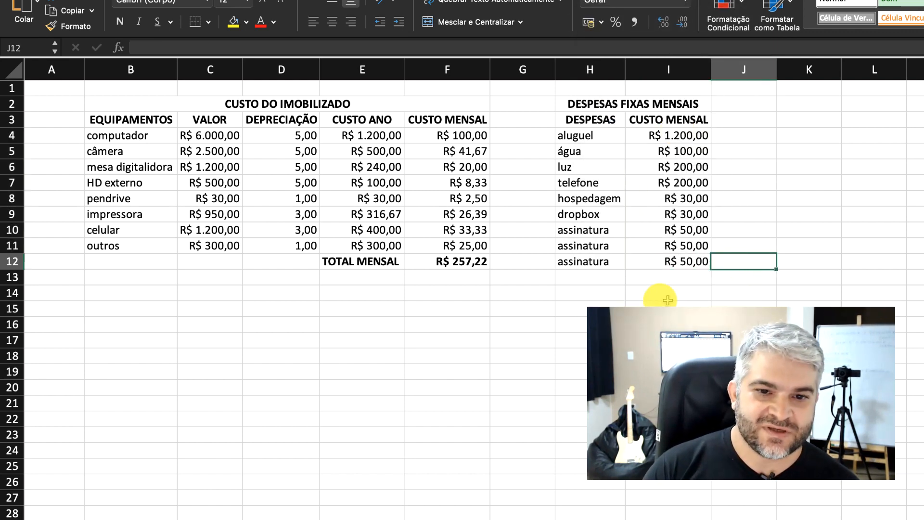
- Add a bold TOTAL MENSAL label in H13 below the expenses and autofit column H to it
{"action": "left_click", "coordinate": [674, 280]}
{"action": "left_click", "coordinate": [594, 278]}
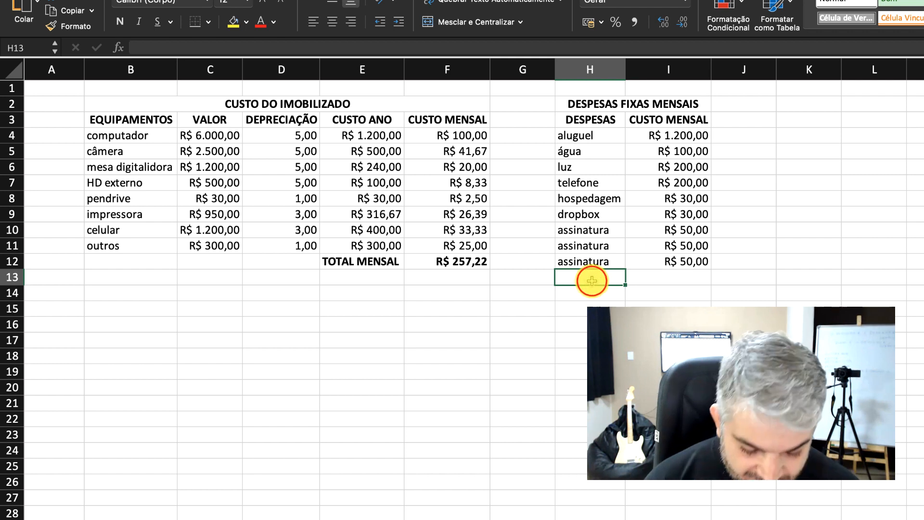
{"action": "type", "text": "TOTAL MENSAL"}
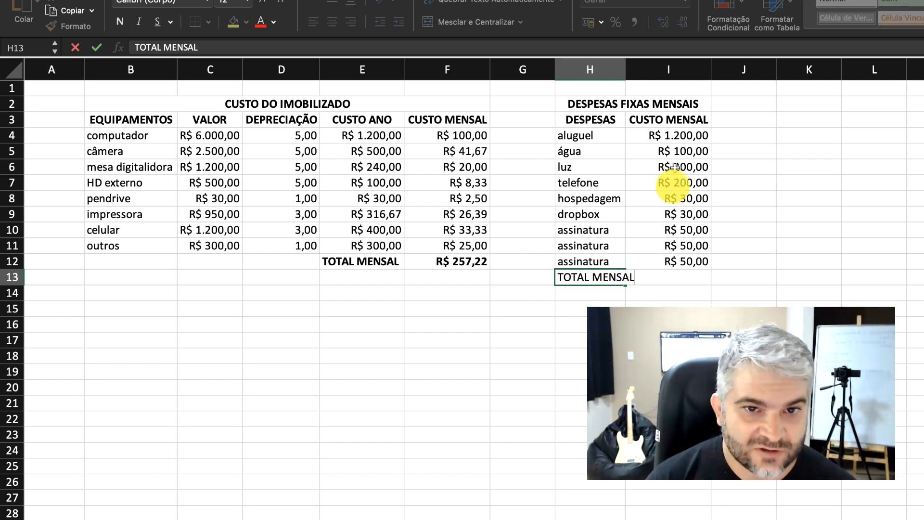
{"action": "left_click", "coordinate": [120, 21]}
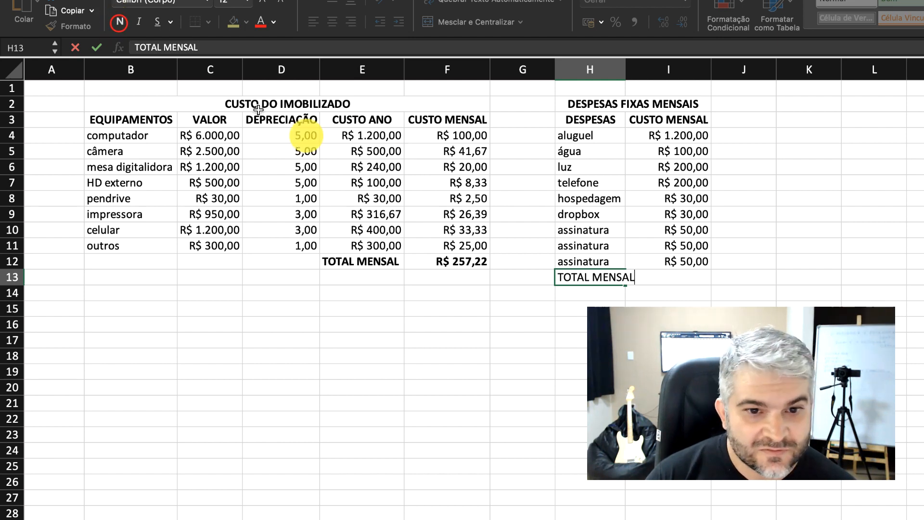
{"action": "key", "text": "Return"}
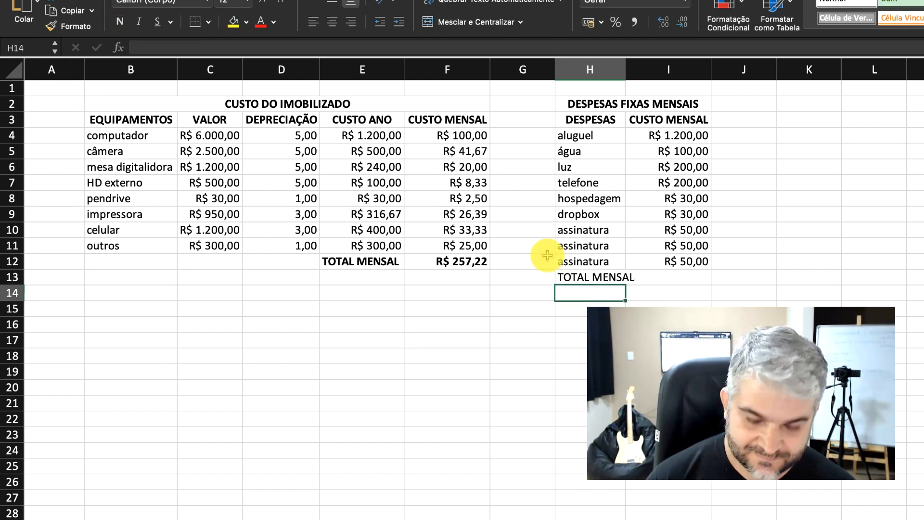
{"action": "left_click", "coordinate": [590, 279]}
{"action": "left_click", "coordinate": [119, 21]}
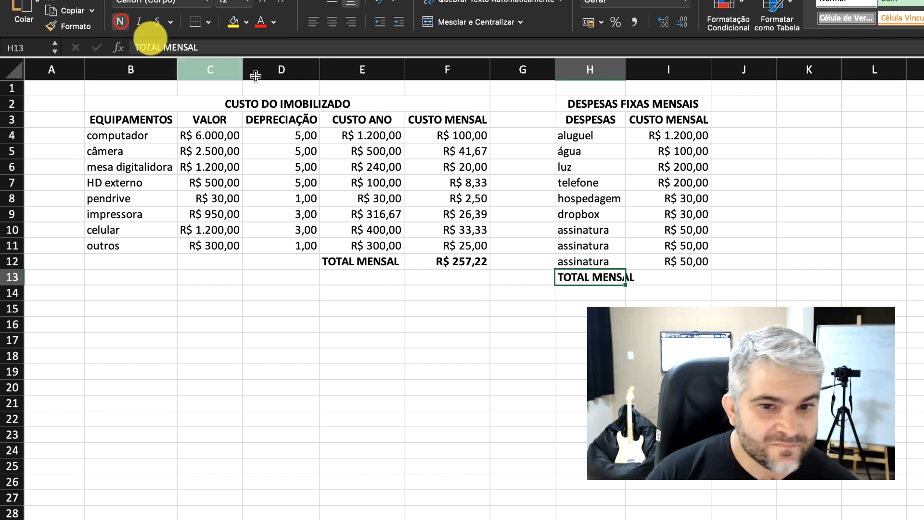
{"action": "left_click_drag", "start_coordinate": [625, 66], "coordinate": [624, 66]}
{"action": "double_click", "coordinate": [625, 66]}
- Sum the monthly expense amounts I4:I12 in cell I13 beside the TOTAL MENSAL label
{"action": "left_click", "coordinate": [688, 279]}
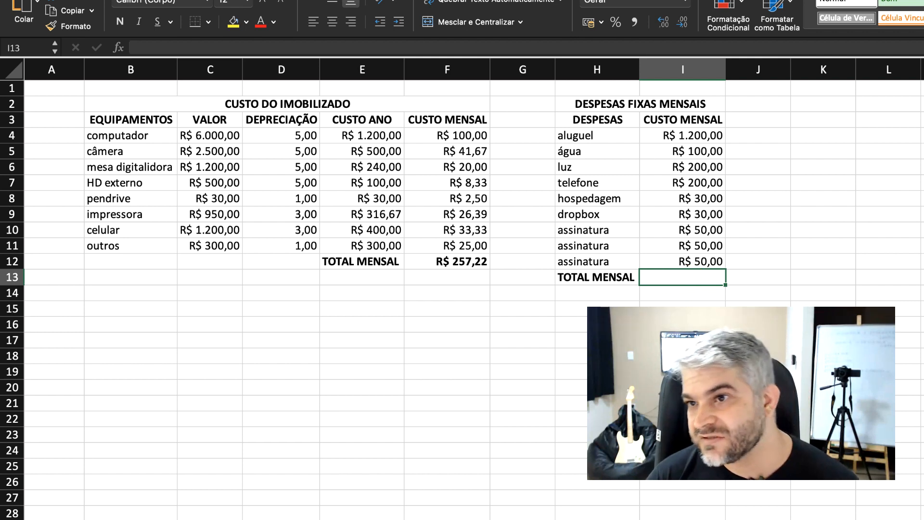
{"action": "key", "text": "super+shift+t"}
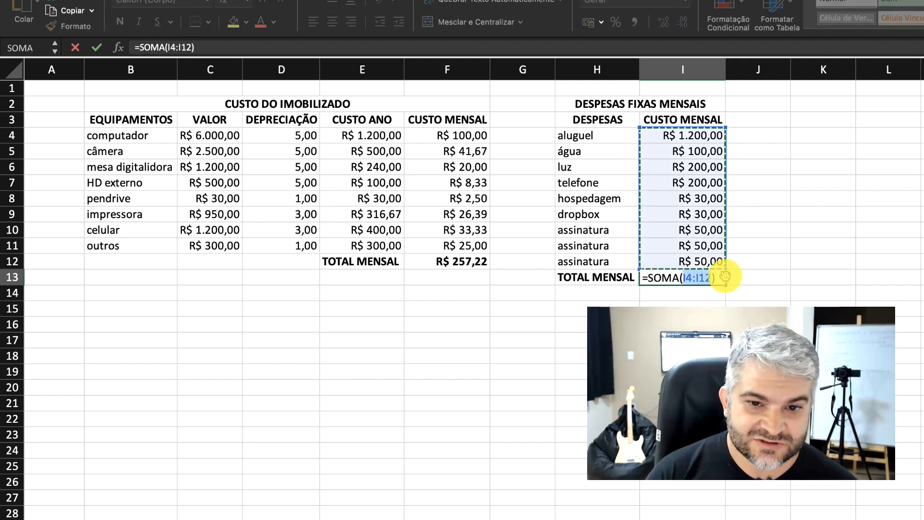
{"action": "key", "text": "Return"}
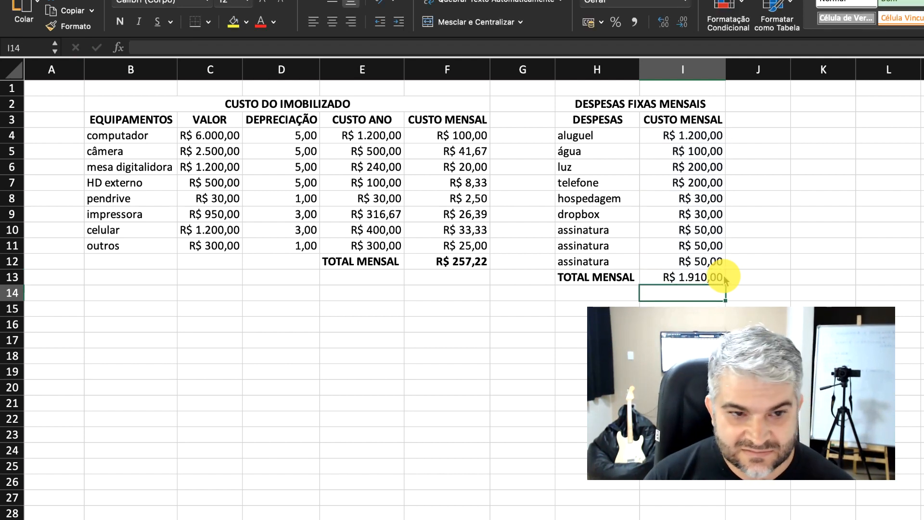
- Format the expenses total in I13 bold and red, and color the equipment total in F12 red
{"action": "left_click", "coordinate": [695, 276]}
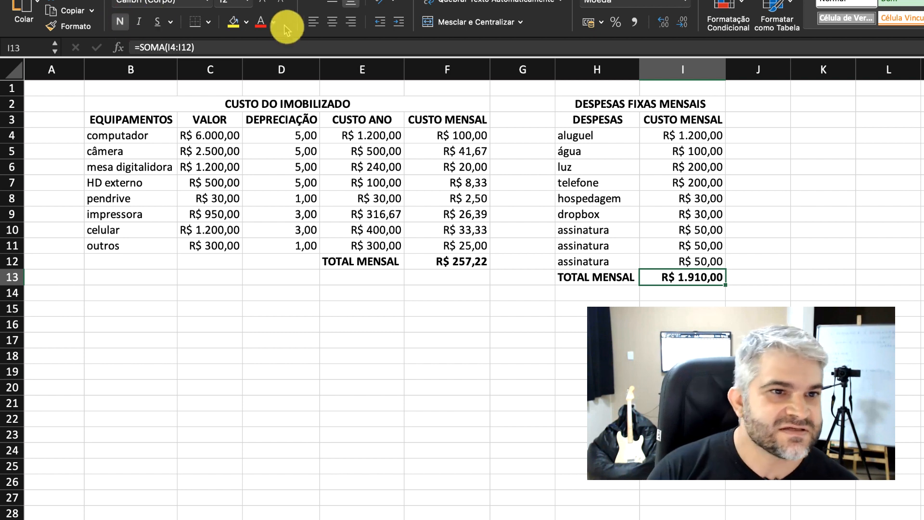
{"action": "left_click", "coordinate": [261, 22]}
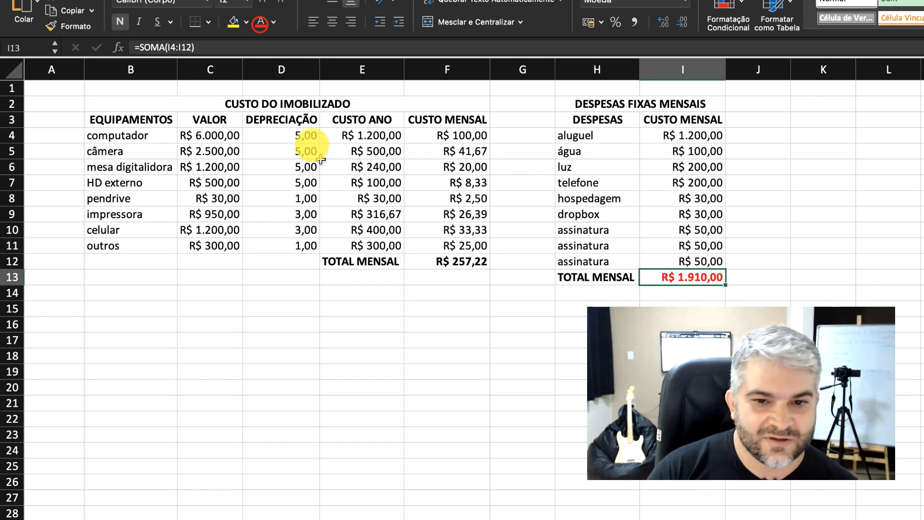
{"action": "left_click", "coordinate": [450, 265]}
{"action": "left_click", "coordinate": [260, 22]}
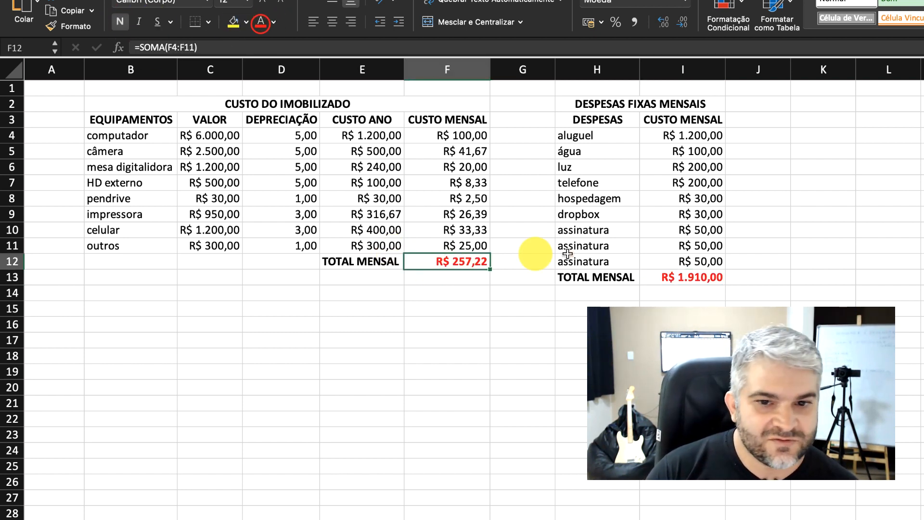
{"action": "left_click", "coordinate": [759, 279]}
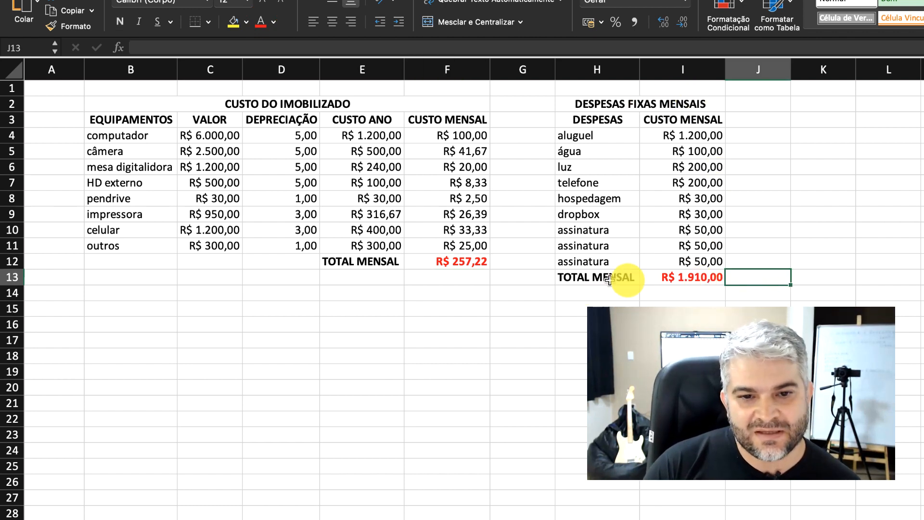
{"action": "left_click", "coordinate": [660, 280]}
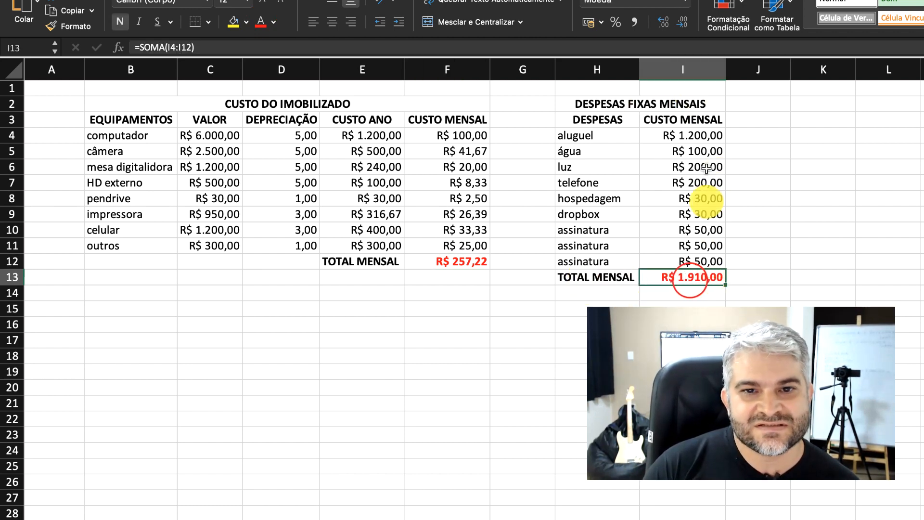
{"action": "left_click", "coordinate": [692, 122]}
{"action": "left_click", "coordinate": [704, 279]}
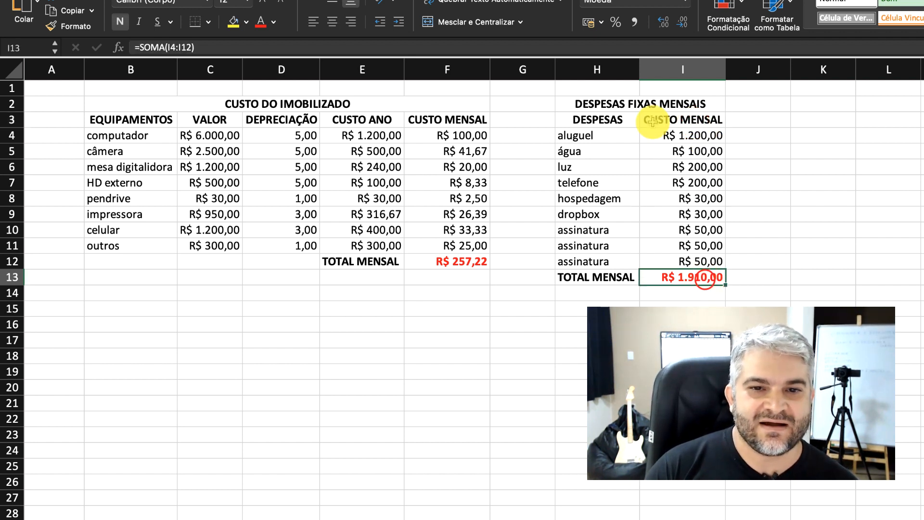
{"action": "left_click", "coordinate": [693, 120]}
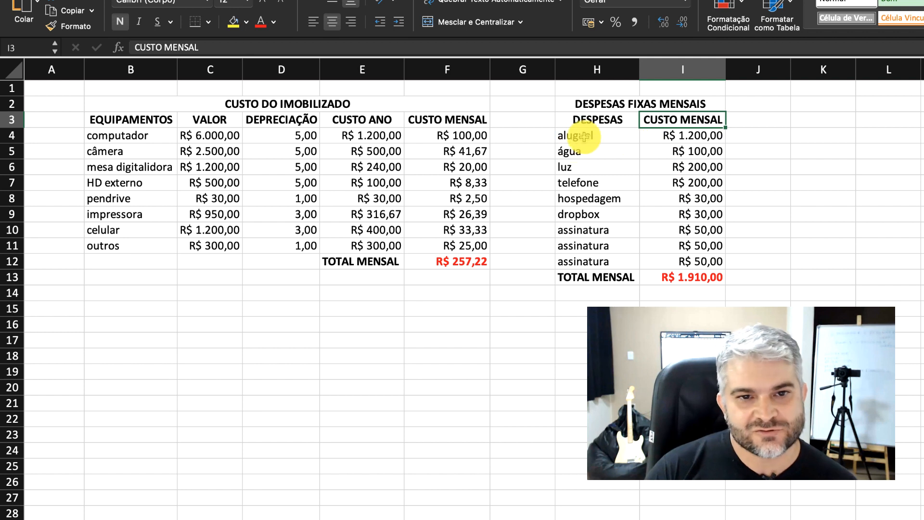
{"action": "left_click", "coordinate": [695, 276]}
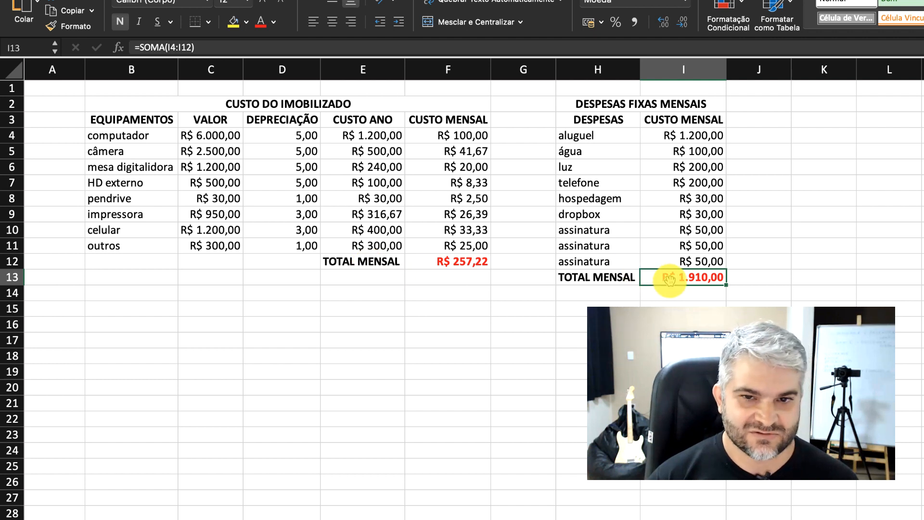
- Add a bold CUSTO TOTAL MENSAL label in cell K2 and autofit column K to it
{"action": "left_click", "coordinate": [816, 105]}
{"action": "scroll", "coordinate": [823, 89], "scroll_direction": "right", "scroll_amount": 1}
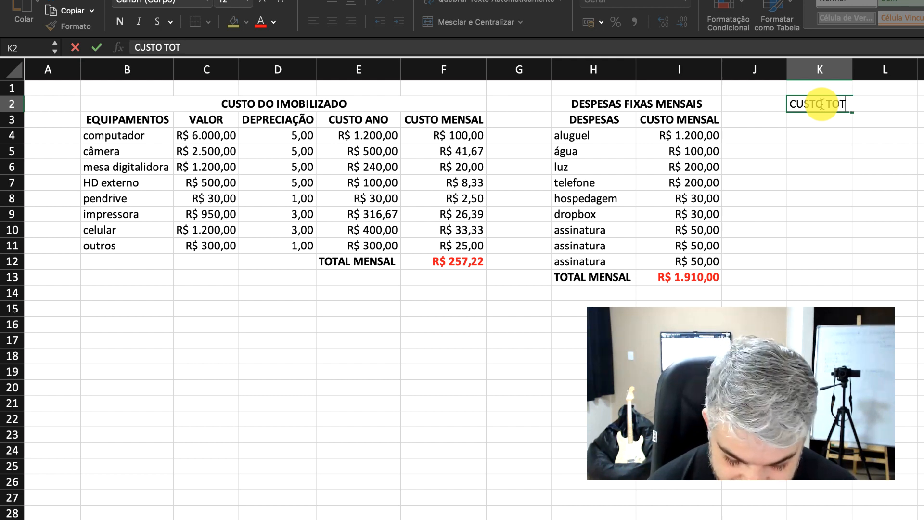
{"action": "type", "text": "MENSAL"}
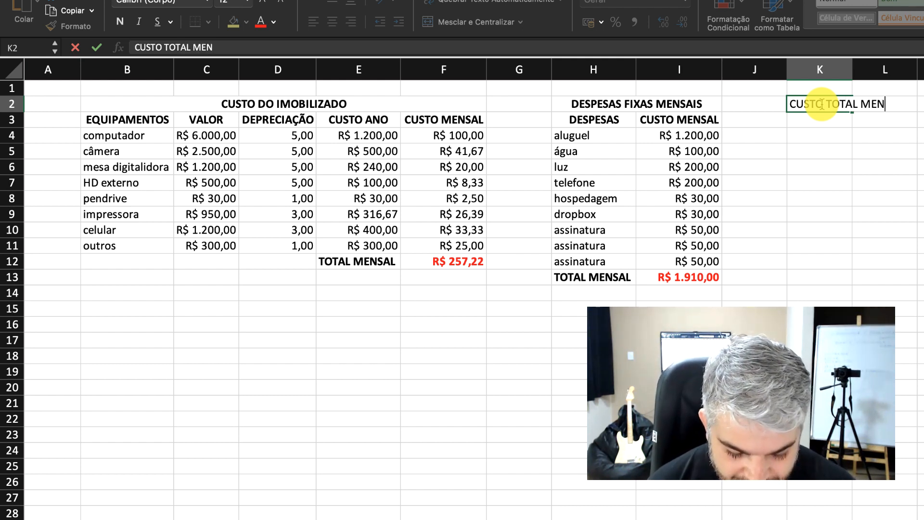
{"action": "left_click", "coordinate": [849, 70]}
{"action": "double_click", "coordinate": [849, 69]}
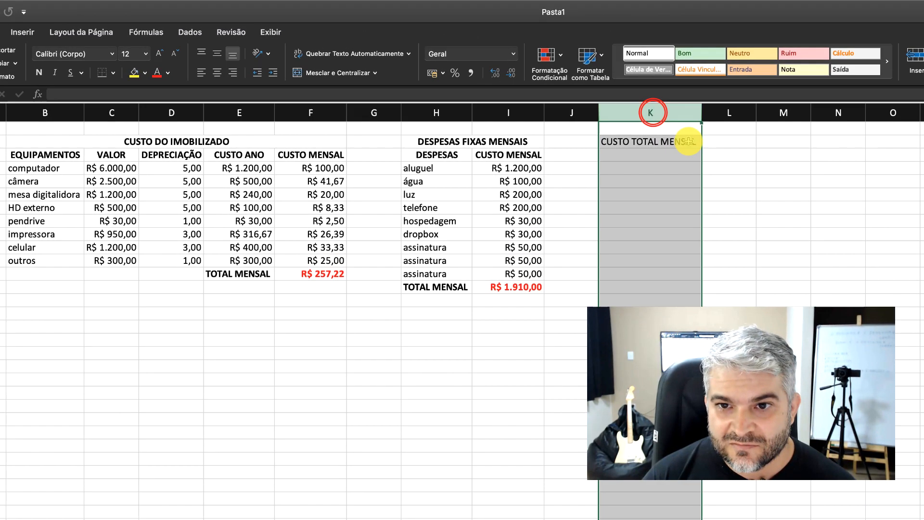
{"action": "left_click", "coordinate": [872, 104]}
{"action": "left_click", "coordinate": [635, 143]}
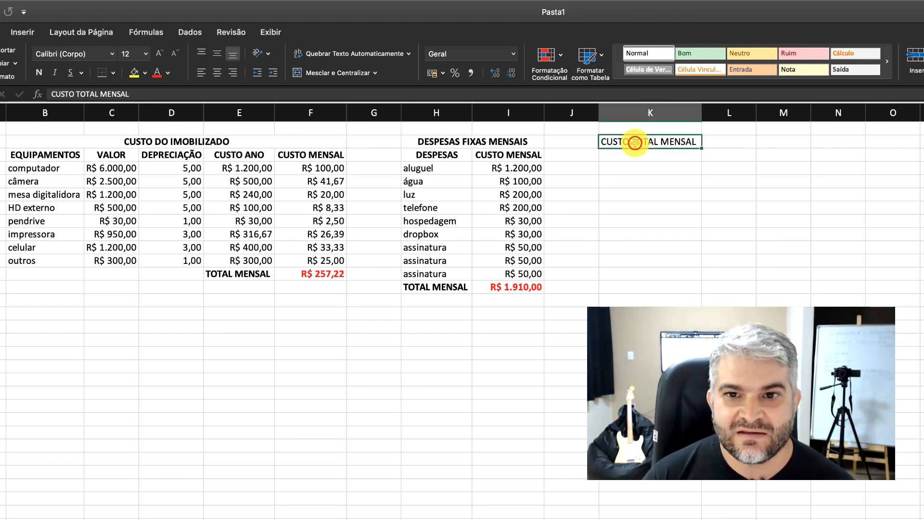
{"action": "left_click", "coordinate": [39, 72]}
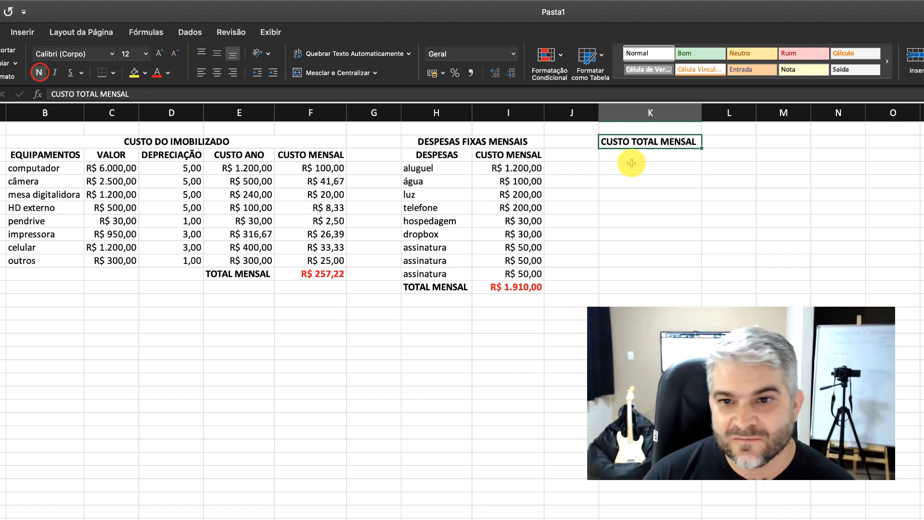
- Calculate the overall monthly cost in L2 by adding both table totals with the formula =F12+I13
{"action": "left_click", "coordinate": [728, 143]}
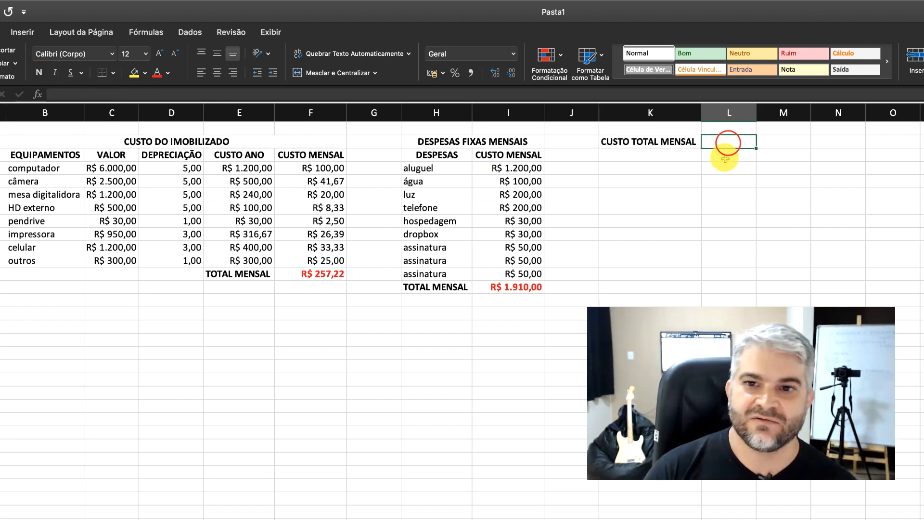
{"action": "type", "text": "="}
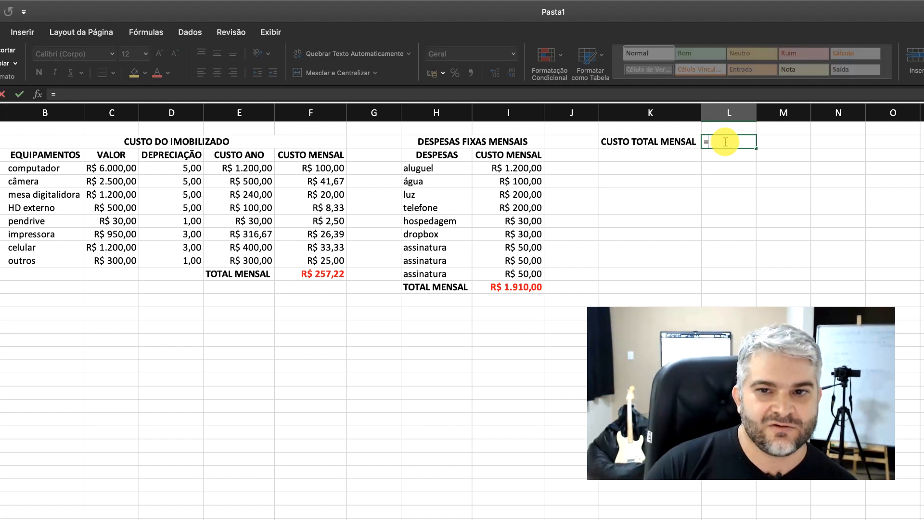
{"action": "left_click", "coordinate": [318, 273]}
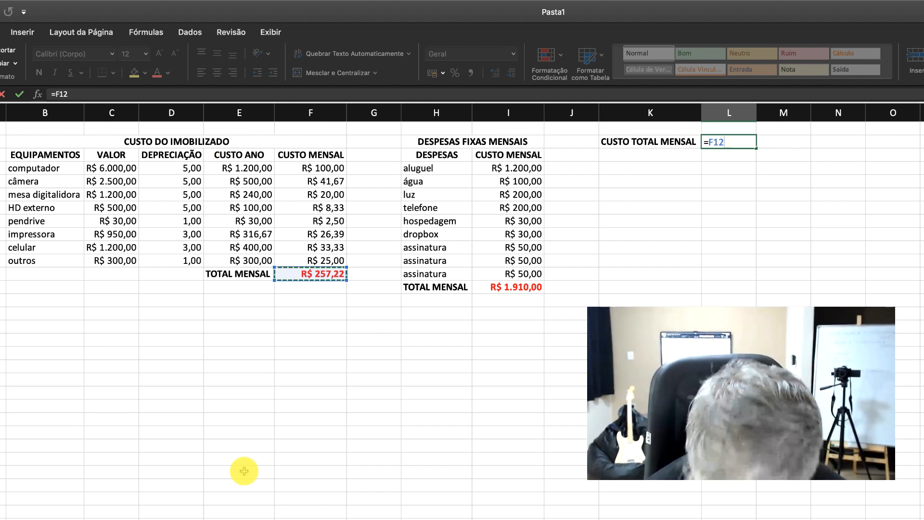
{"action": "type", "text": "+"}
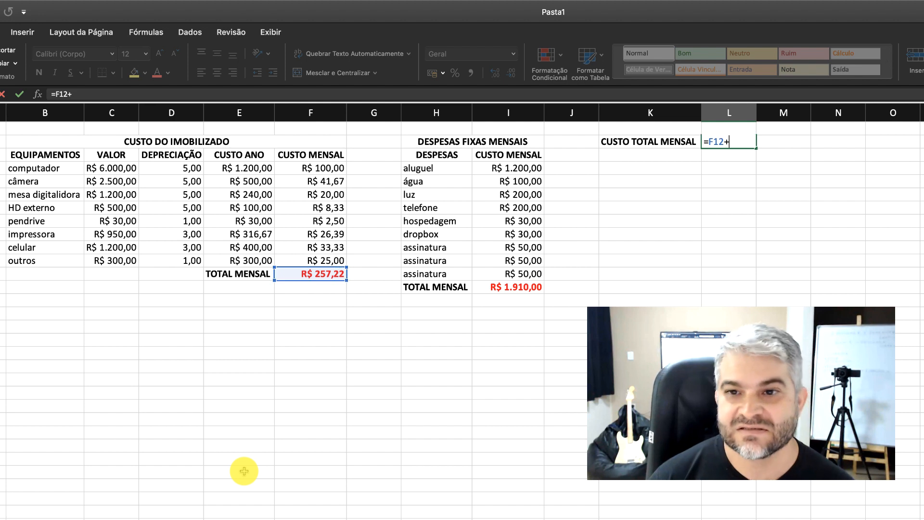
{"action": "left_click", "coordinate": [523, 287]}
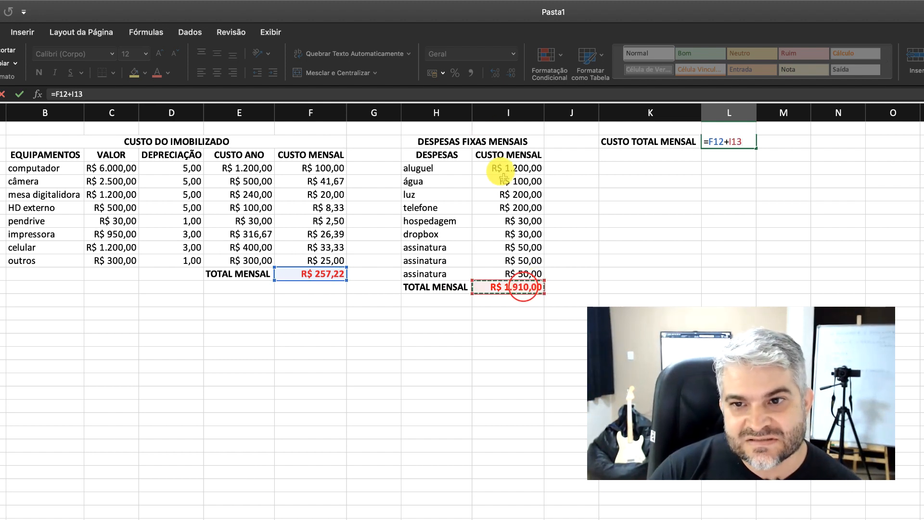
{"action": "key", "text": "Return"}
{"action": "scroll", "coordinate": [496, 192], "scroll_direction": "left", "scroll_amount": 1}
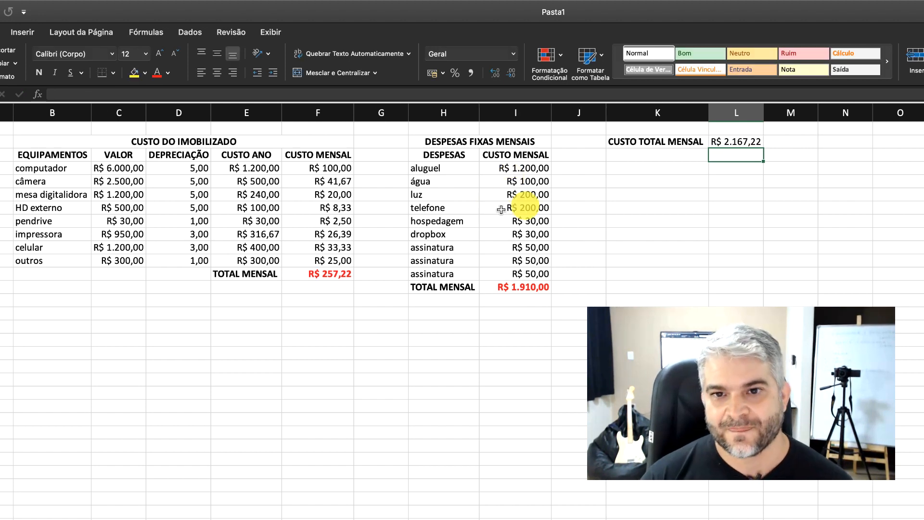
- Format the overall monthly cost in L2 bold and red, and widen column L to fit the amount
{"action": "left_click", "coordinate": [740, 141]}
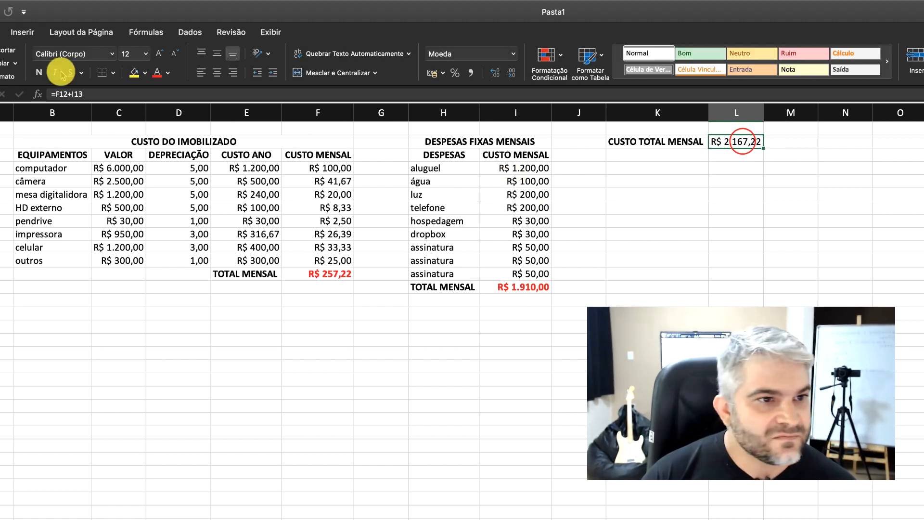
{"action": "left_click", "coordinate": [39, 73]}
{"action": "left_click", "coordinate": [156, 73]}
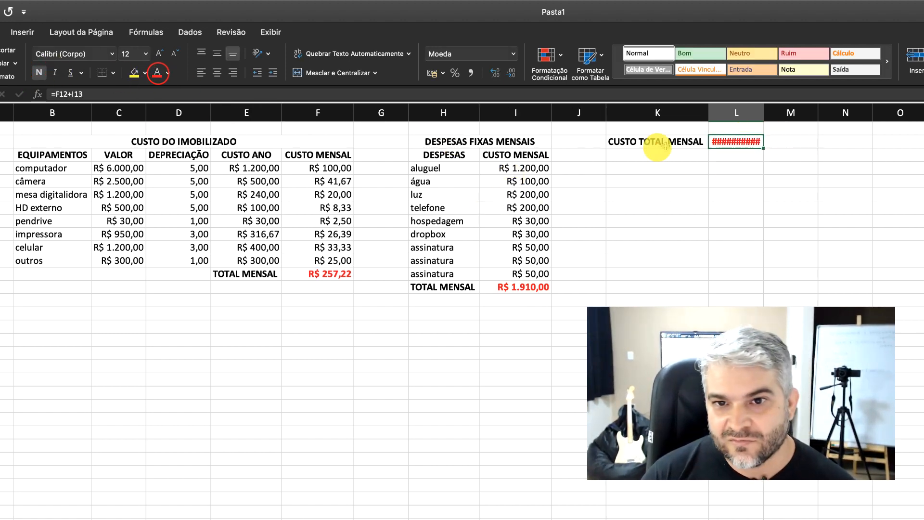
{"action": "left_click_drag", "start_coordinate": [763, 112], "coordinate": [765, 113]}
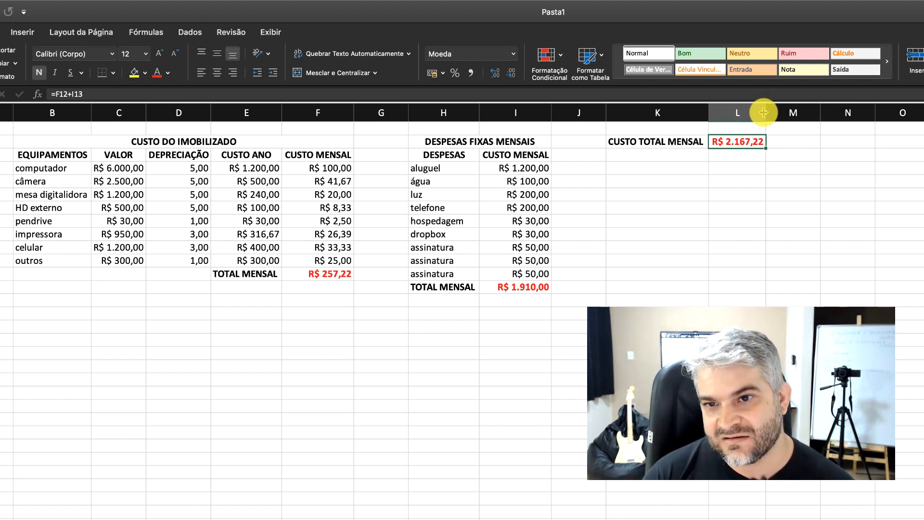
{"action": "mouse_move", "coordinate": [765, 111]}
{"action": "left_mouse_down"}
{"action": "mouse_move", "coordinate": [757, 108]}
{"action": "mouse_move", "coordinate": [765, 113]}
{"action": "left_mouse_up"}
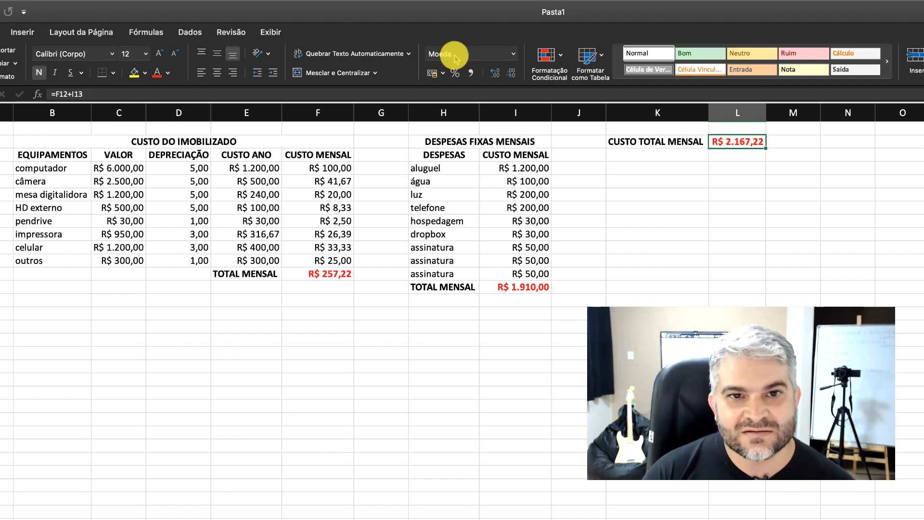
{"action": "left_click", "coordinate": [736, 156]}
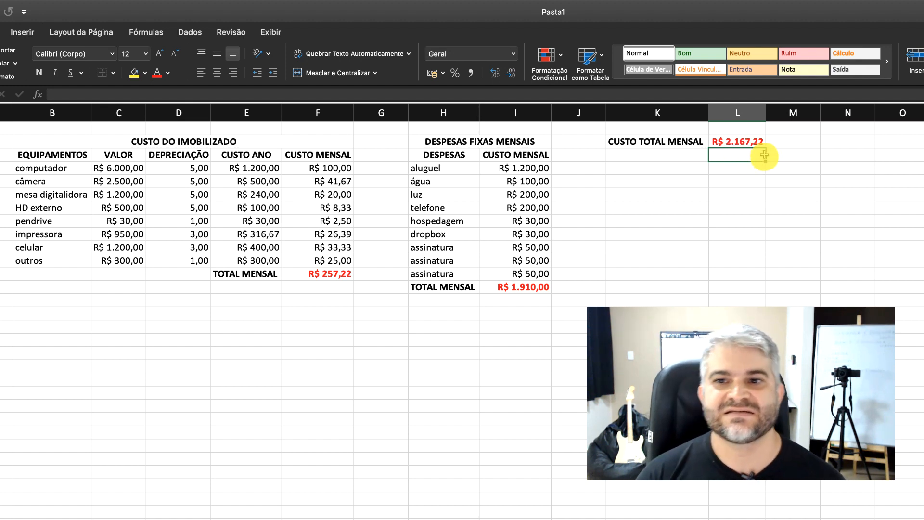
{"action": "scroll", "coordinate": [759, 144], "scroll_direction": "right", "scroll_amount": 1}
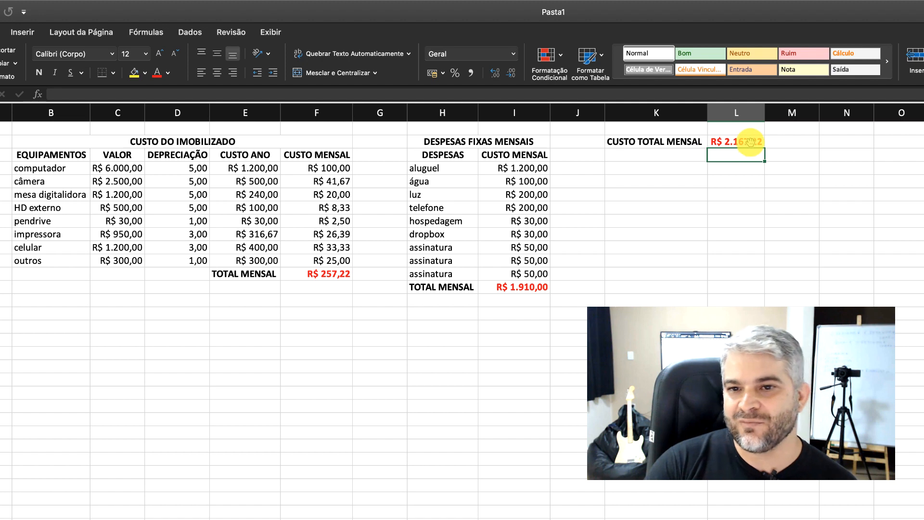
{"action": "left_click", "coordinate": [749, 141]}
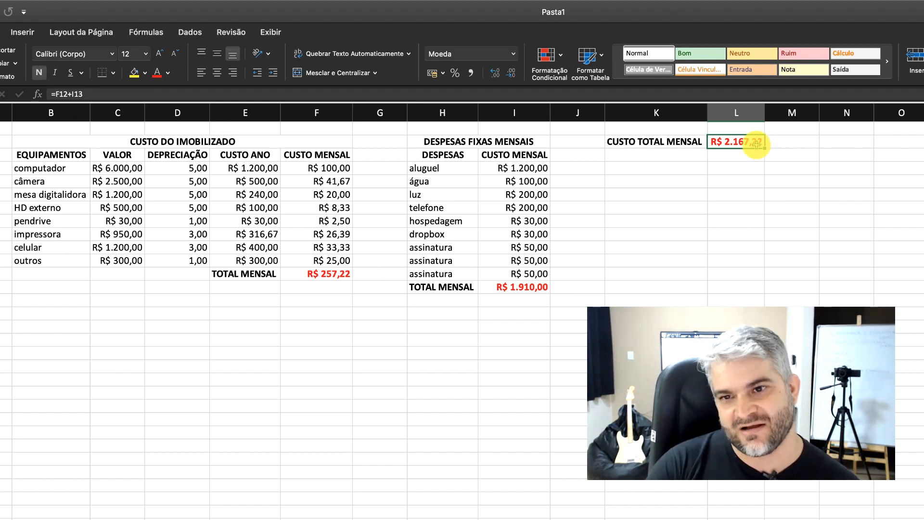
{"action": "scroll", "coordinate": [756, 143], "scroll_direction": "right", "scroll_amount": 1}
{"action": "scroll", "coordinate": [753, 143], "scroll_direction": "down", "scroll_amount": 1}
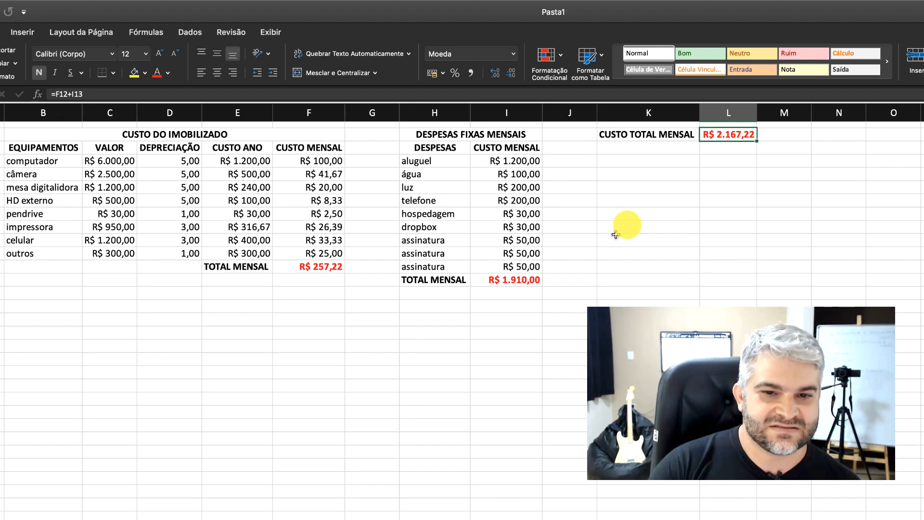
{"action": "scroll", "coordinate": [491, 309], "scroll_direction": "up", "scroll_amount": 1}
{"action": "scroll", "coordinate": [491, 309], "scroll_direction": "down", "scroll_amount": 1}
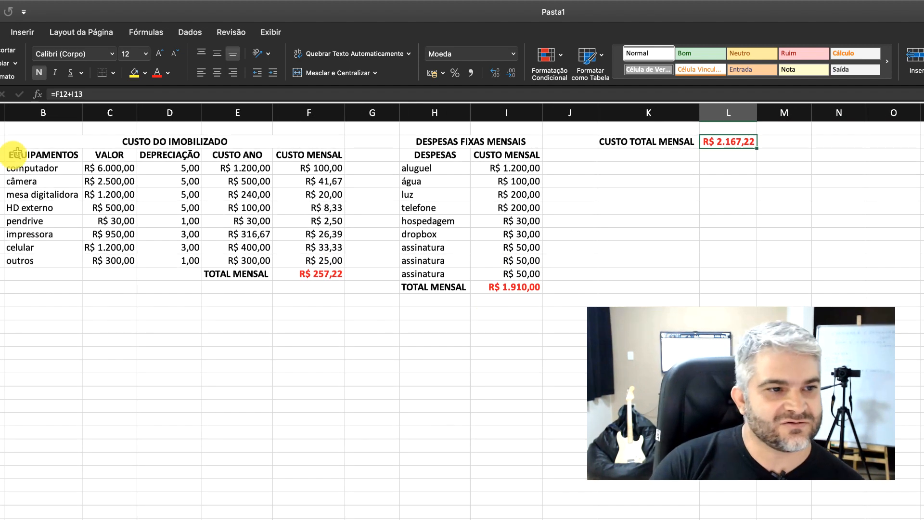
{"action": "left_click", "coordinate": [742, 158]}
{"action": "scroll", "coordinate": [741, 158], "scroll_direction": "left", "scroll_amount": 1}
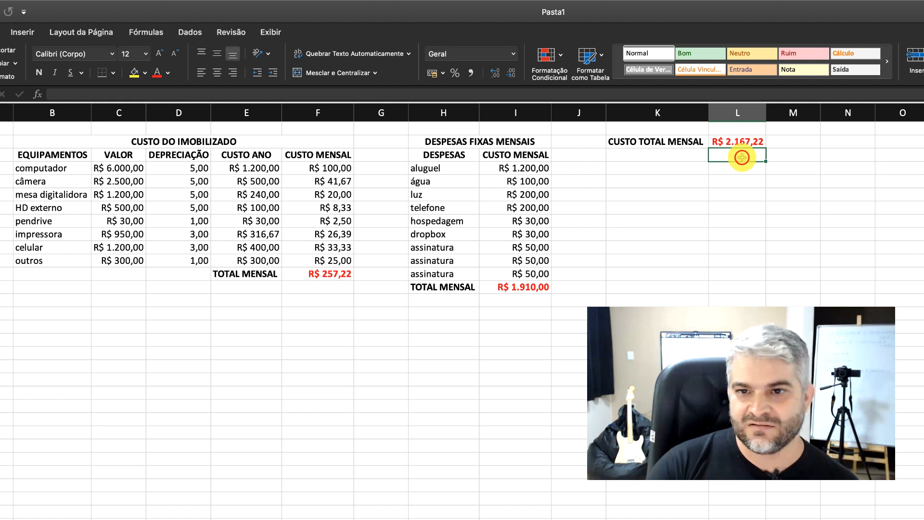
{"action": "left_click", "coordinate": [624, 153]}
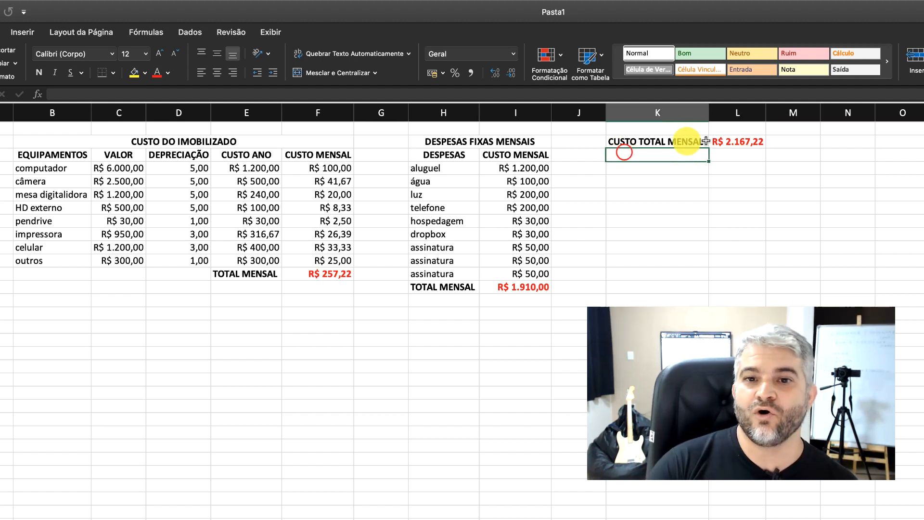
{"action": "left_click", "coordinate": [738, 155]}
{"action": "left_click", "coordinate": [737, 142]}
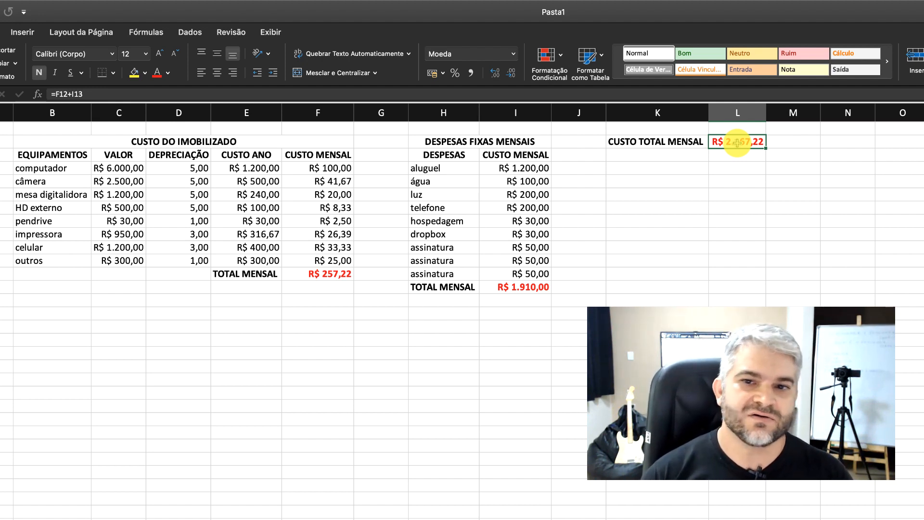
{"action": "left_click", "coordinate": [653, 171]}
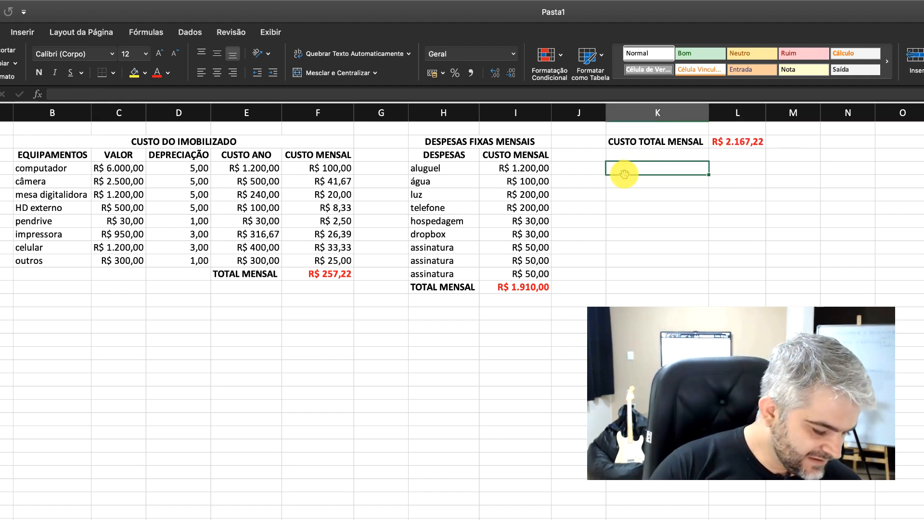
- Add a bold DIAS POR MÊS label in cell K4
{"action": "left_click", "coordinate": [745, 141]}
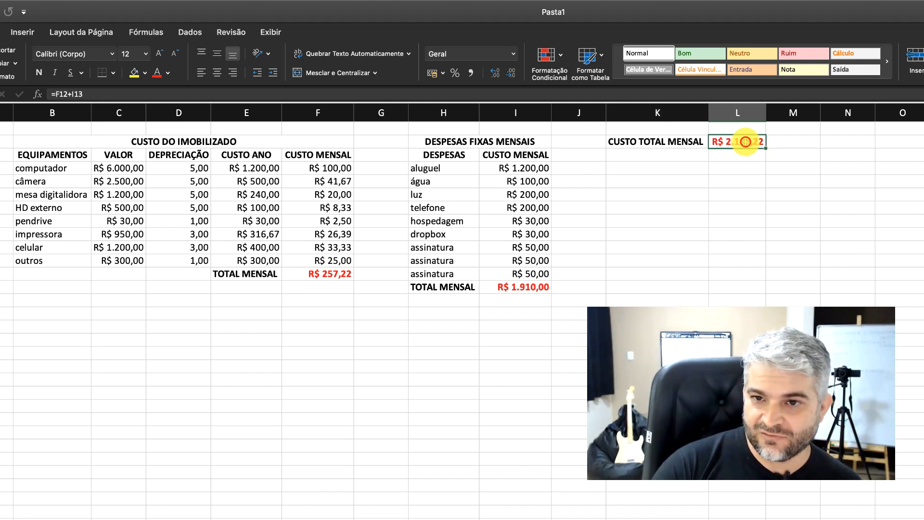
{"action": "left_click", "coordinate": [673, 168]}
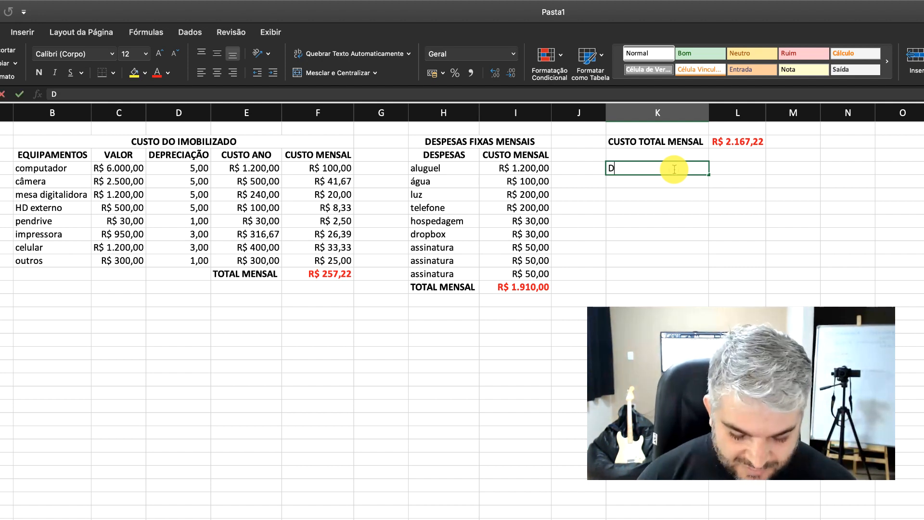
{"action": "type", "text": "IAS POR MES"}
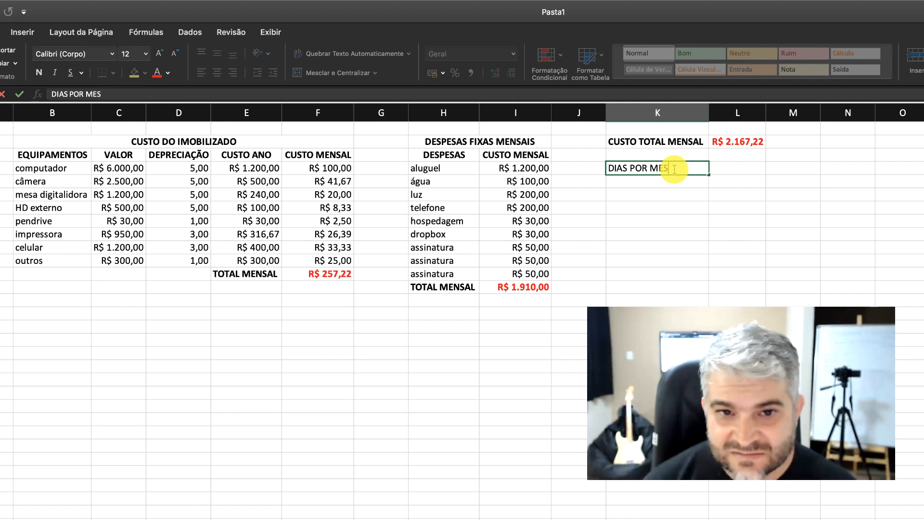
{"action": "key", "text": "Return"}
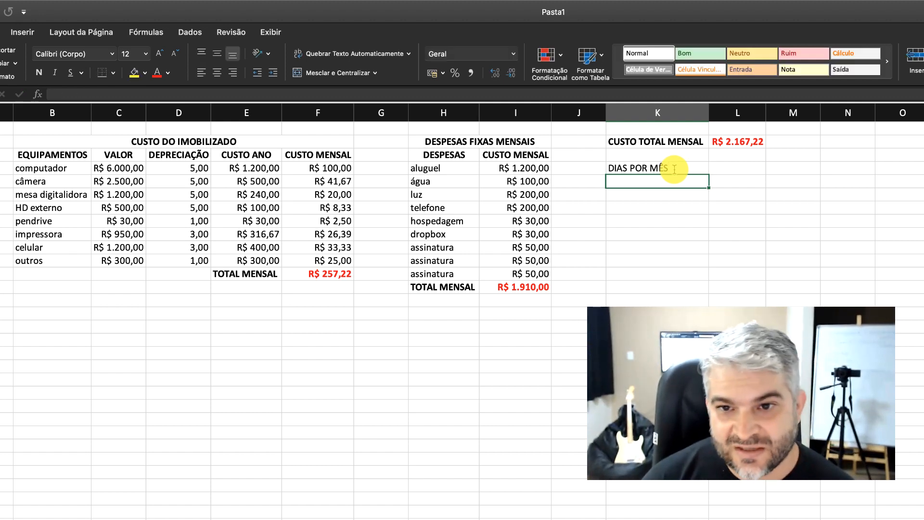
{"action": "left_click", "coordinate": [632, 168]}
{"action": "left_click", "coordinate": [39, 73]}
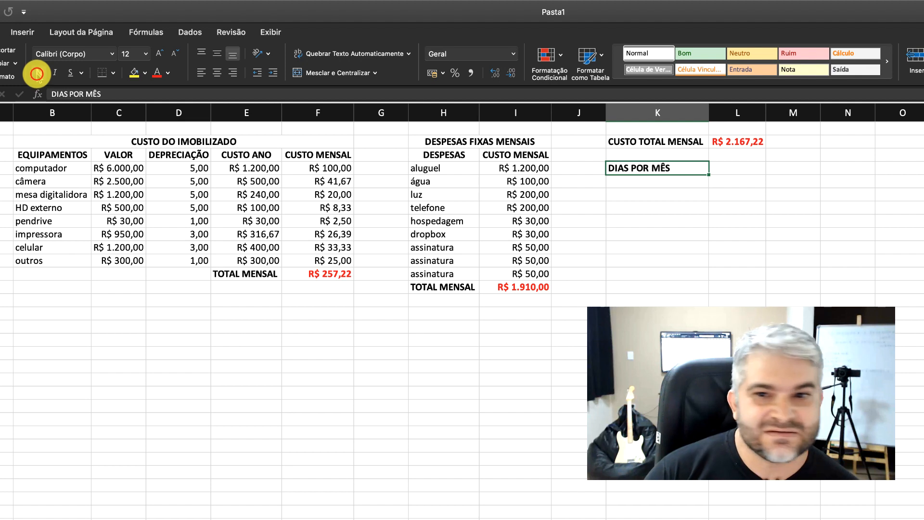
- Enter 20 in L4 as the number of working days per month
{"action": "left_click", "coordinate": [729, 172]}
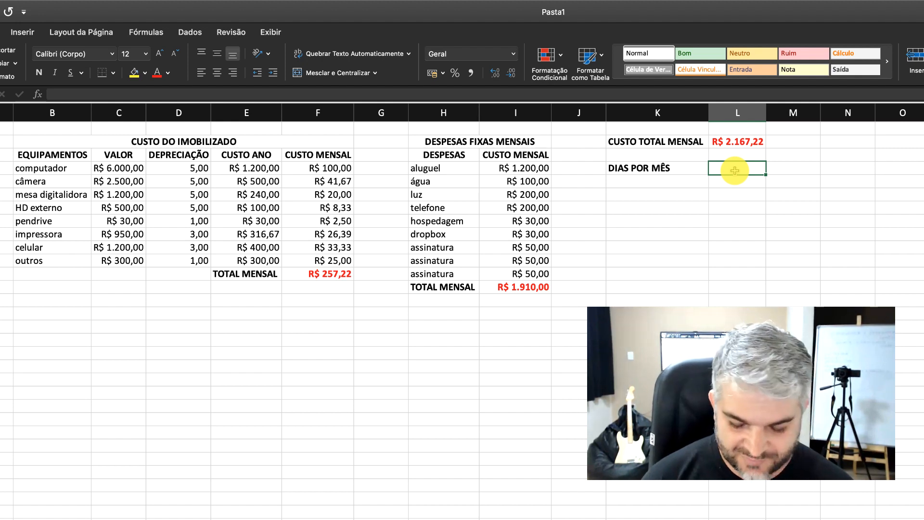
{"action": "type", "text": "20"}
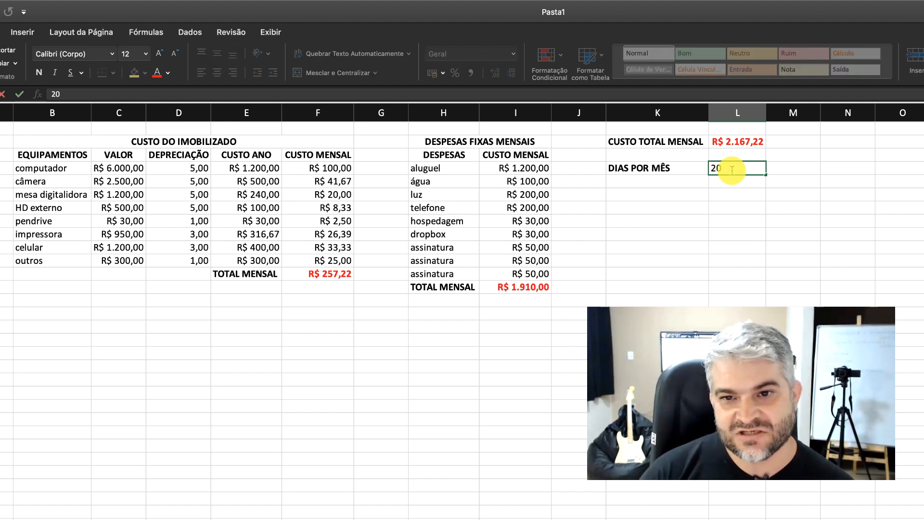
{"action": "left_click", "coordinate": [683, 182]}
{"action": "left_click", "coordinate": [733, 170]}
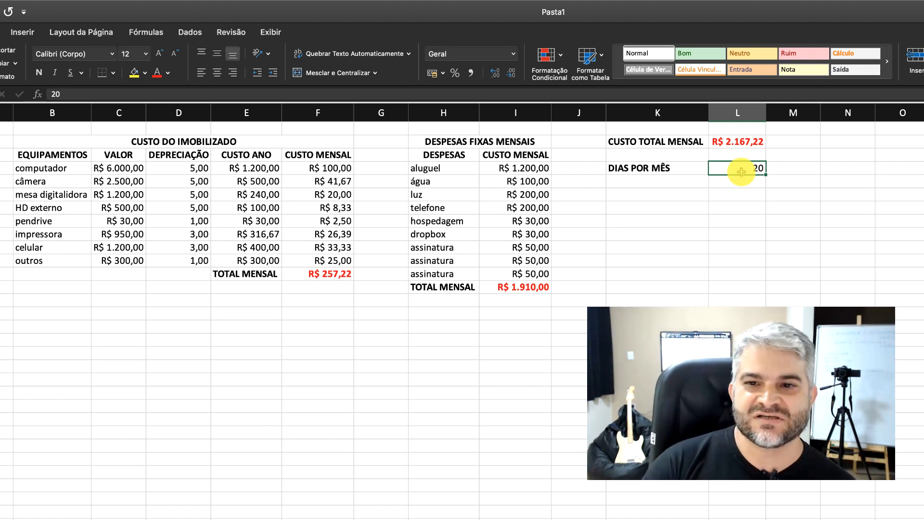
{"action": "left_click", "coordinate": [741, 171]}
{"action": "left_click", "coordinate": [673, 181]}
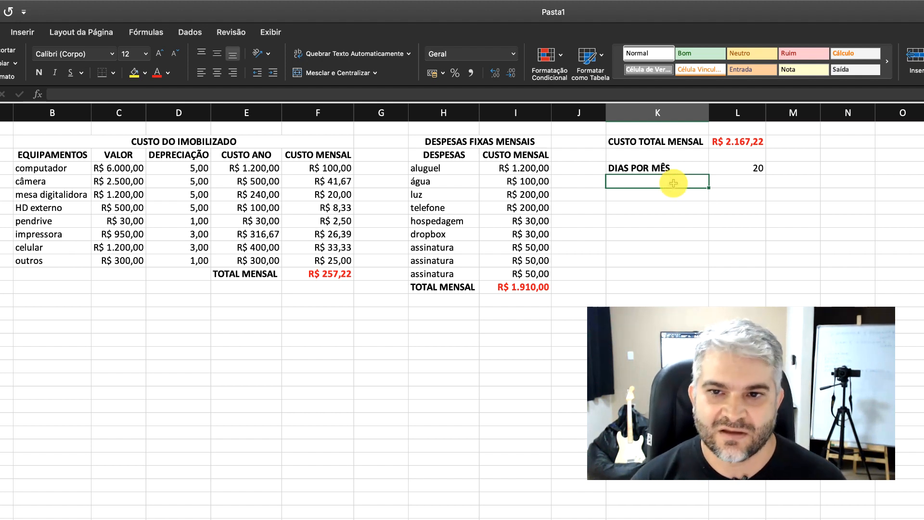
{"action": "left_click", "coordinate": [743, 168]}
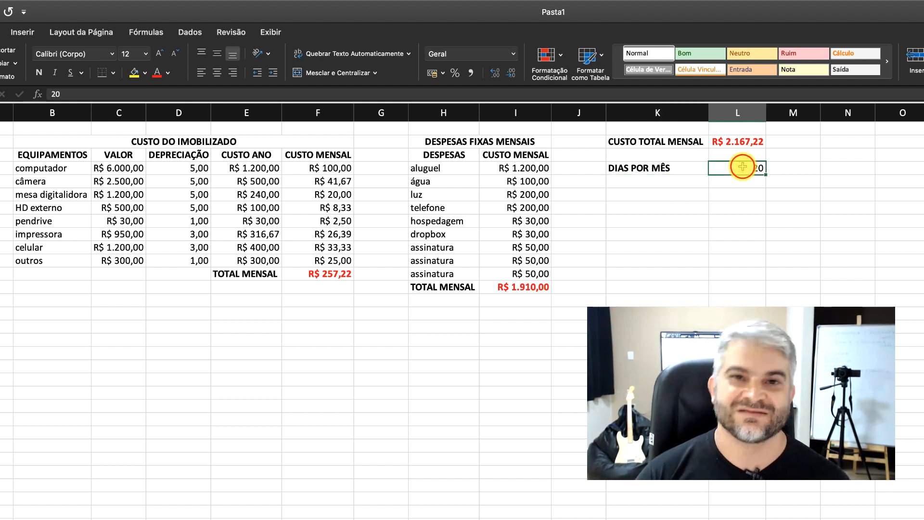
{"action": "left_click", "coordinate": [689, 182]}
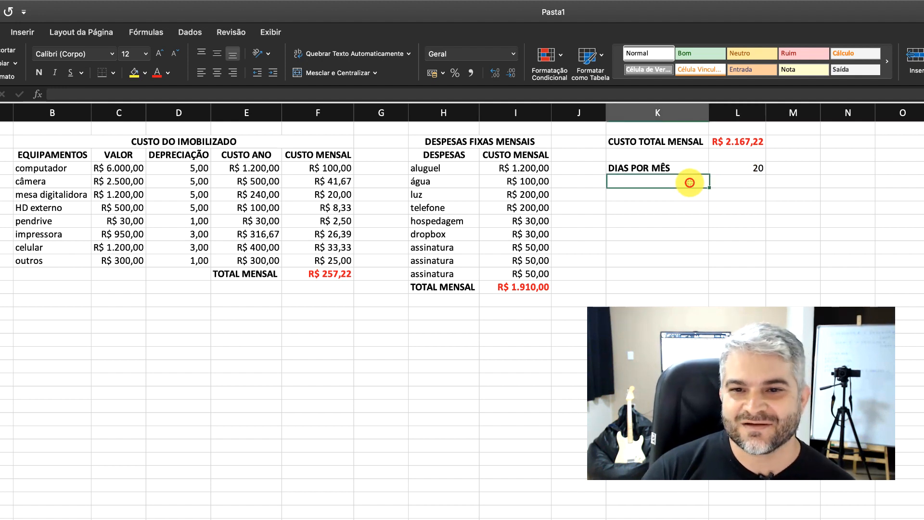
- Add a bold CARGA HORARIA DIARIA label in cell K6 and widen column K to fit it
{"action": "left_click", "coordinate": [683, 197]}
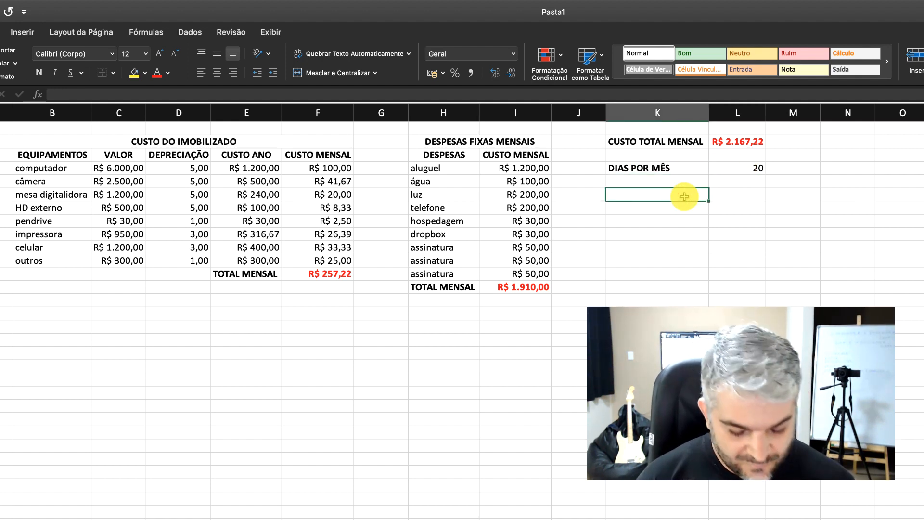
{"action": "type", "text": "CAR"}
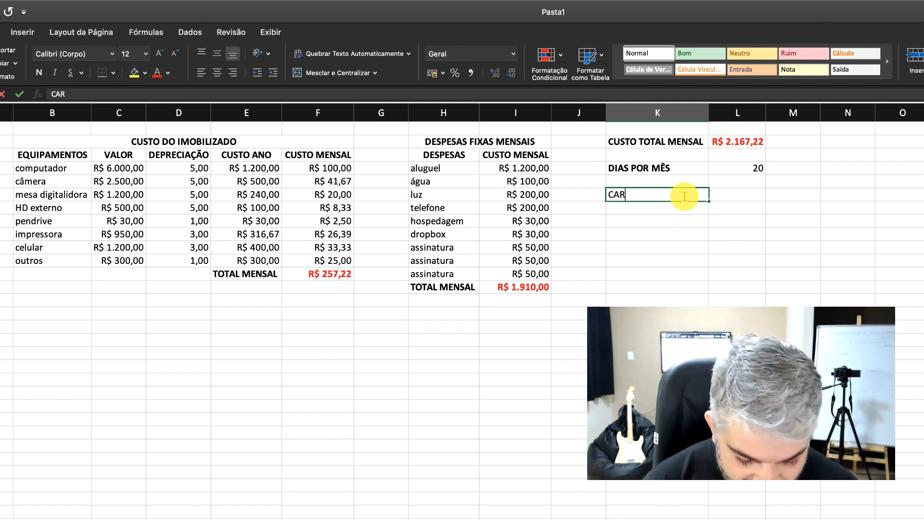
{"action": "type", "text": "GA HORARIA DIARIA"}
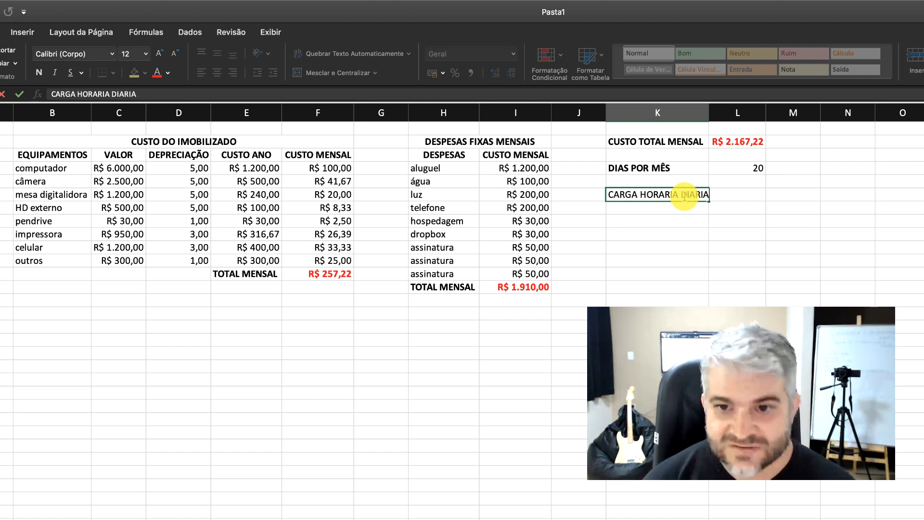
{"action": "left_click", "coordinate": [730, 195]}
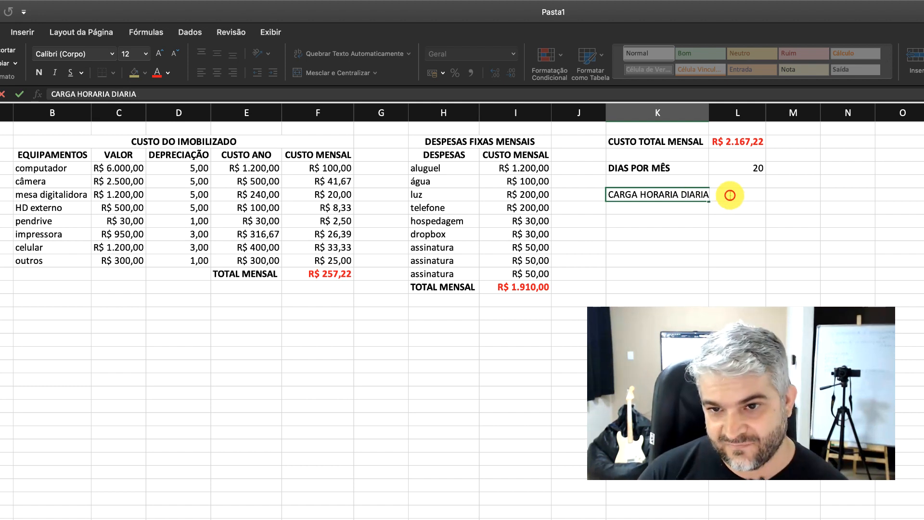
{"action": "key", "text": "Return"}
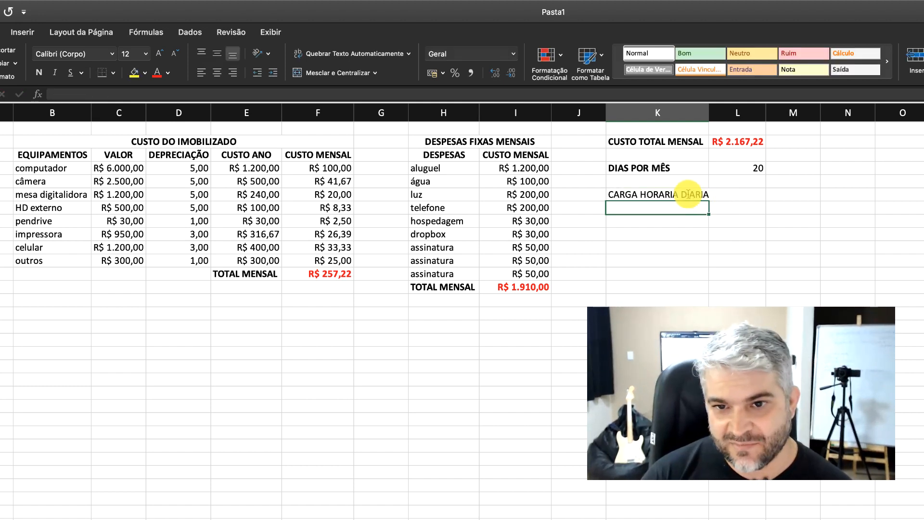
{"action": "left_click", "coordinate": [688, 195]}
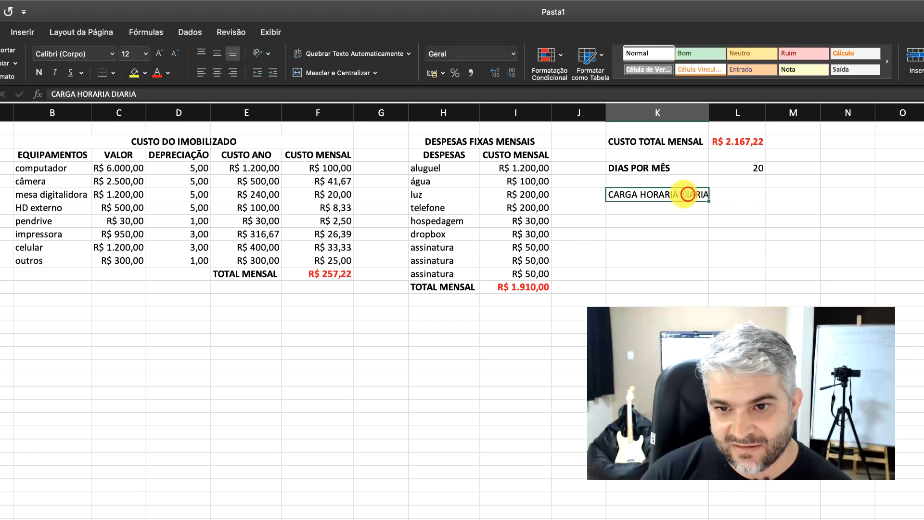
{"action": "left_click", "coordinate": [39, 72]}
{"action": "left_click", "coordinate": [746, 196]}
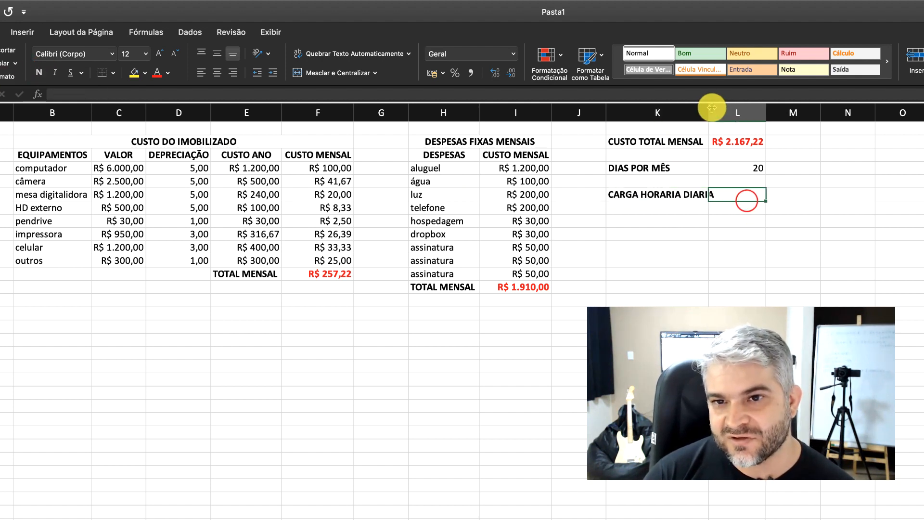
{"action": "left_click_drag", "start_coordinate": [709, 107], "coordinate": [709, 108]}
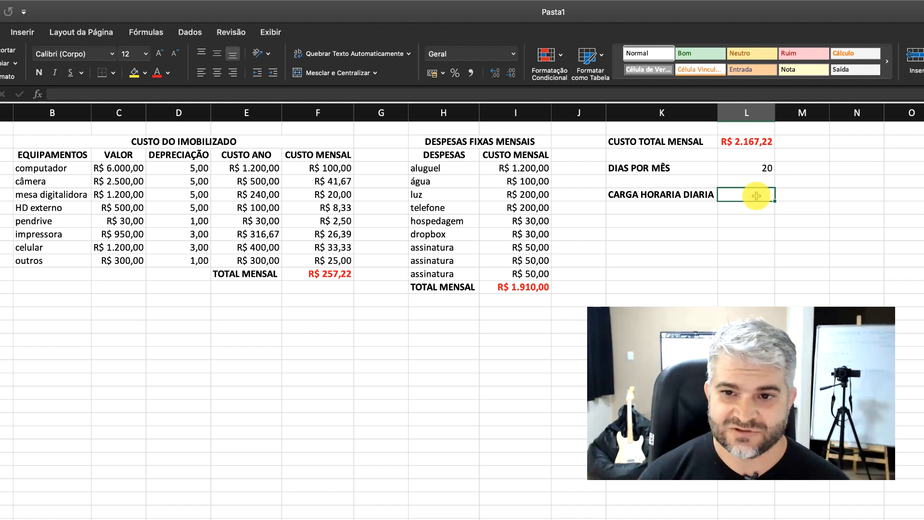
- Correct the accent in the K6 label so it reads CARGA HORÁRIA DIARIA
{"action": "double_click", "coordinate": [664, 195]}
{"action": "key", "text": "BackSpace"}
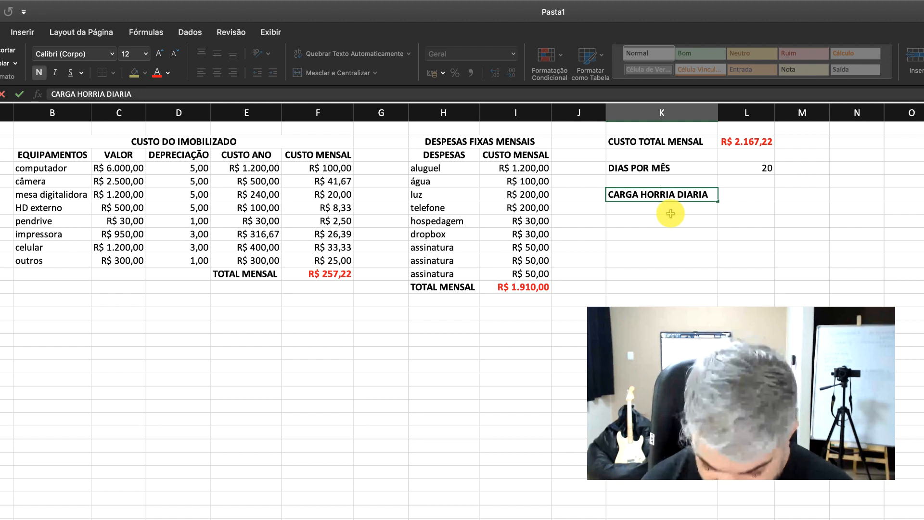
{"action": "type", "text": "Á"}
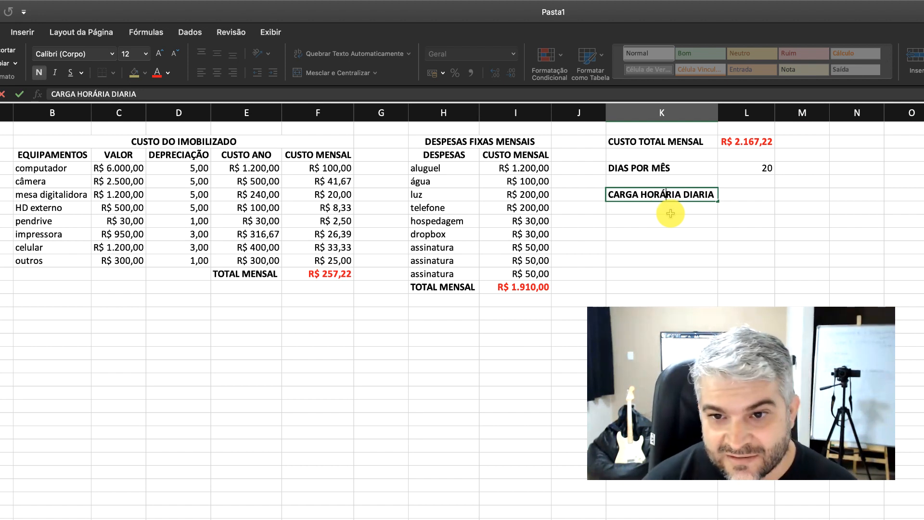
- Enter 6 in L6 as the daily working hours
{"action": "left_click", "coordinate": [751, 196]}
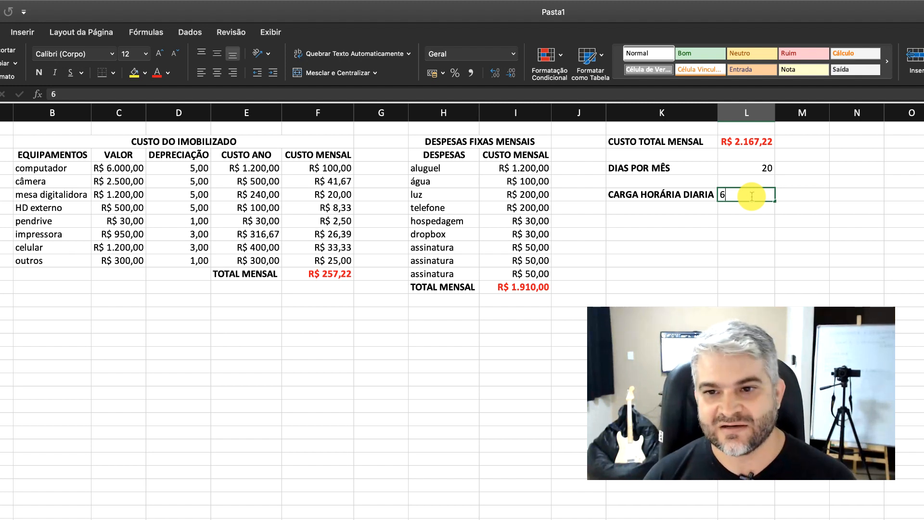
{"action": "type", "text": "6"}
{"action": "left_click", "coordinate": [746, 209]}
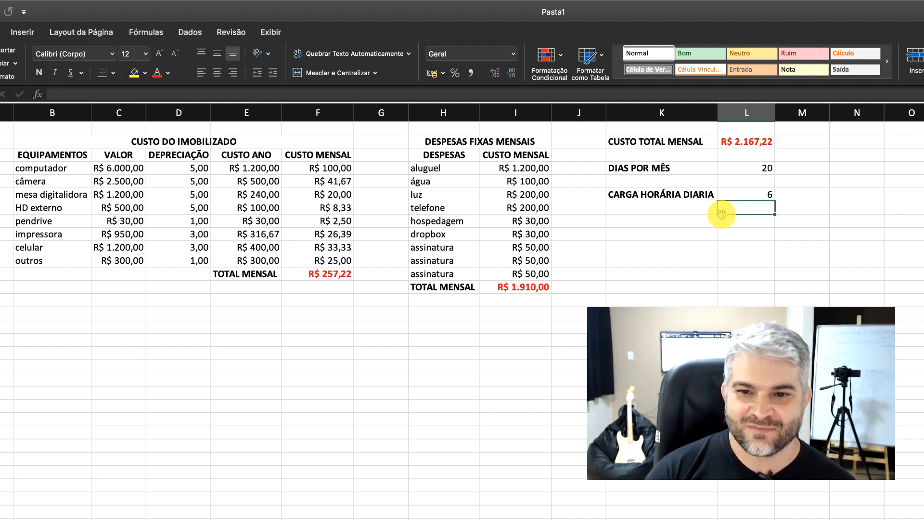
{"action": "left_click", "coordinate": [700, 222]}
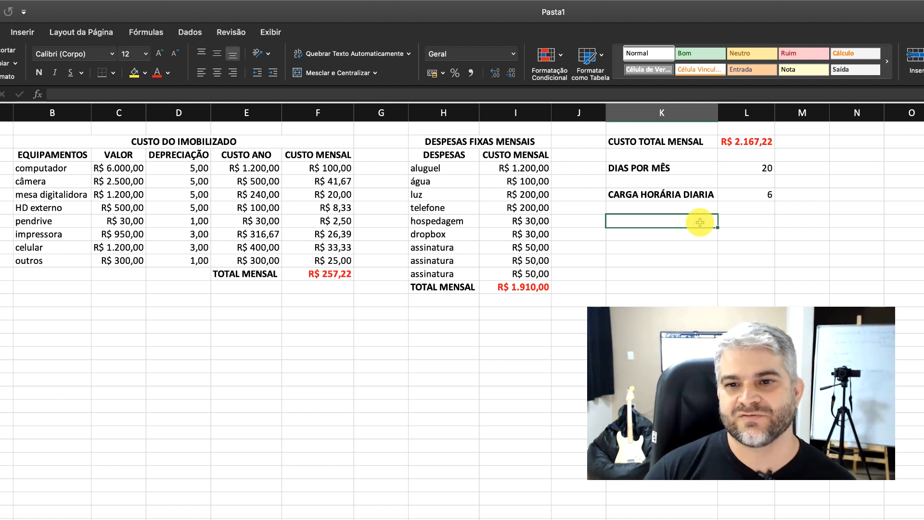
{"action": "left_click", "coordinate": [678, 197]}
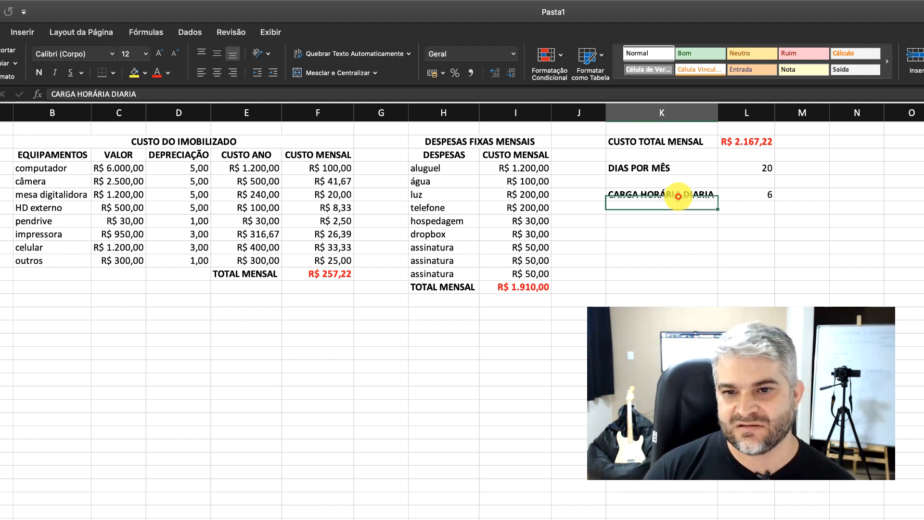
{"action": "left_click", "coordinate": [751, 197]}
- Add a bold HORAS MENSAIS label in cell K8
{"action": "left_click", "coordinate": [666, 223]}
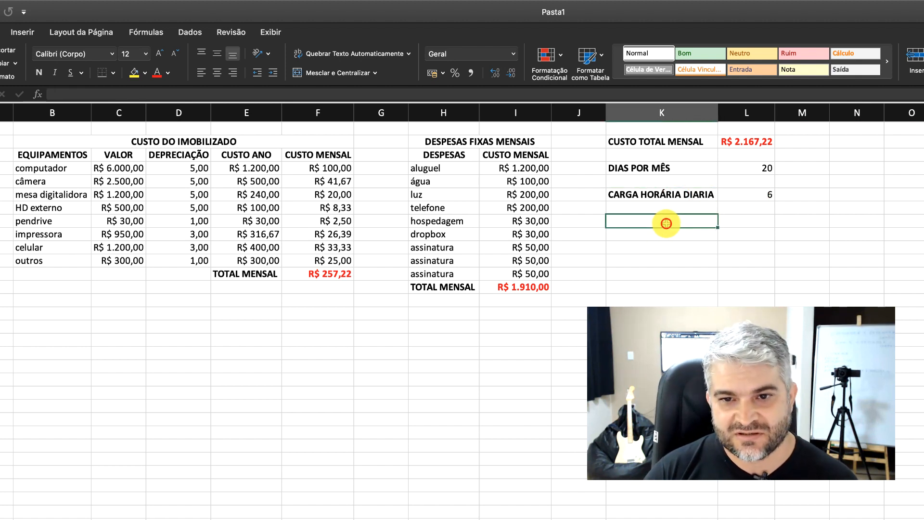
{"action": "type", "text": "HORAS MENS"}
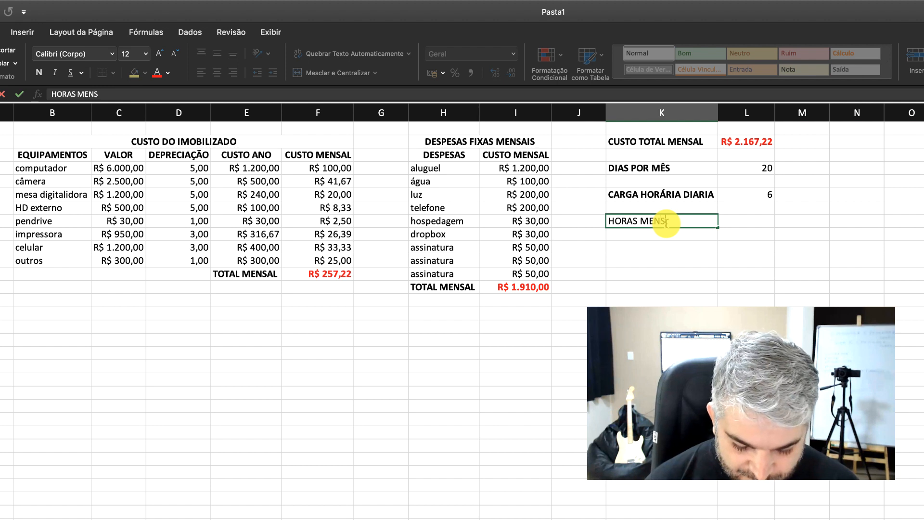
{"action": "type", "text": "AIS"}
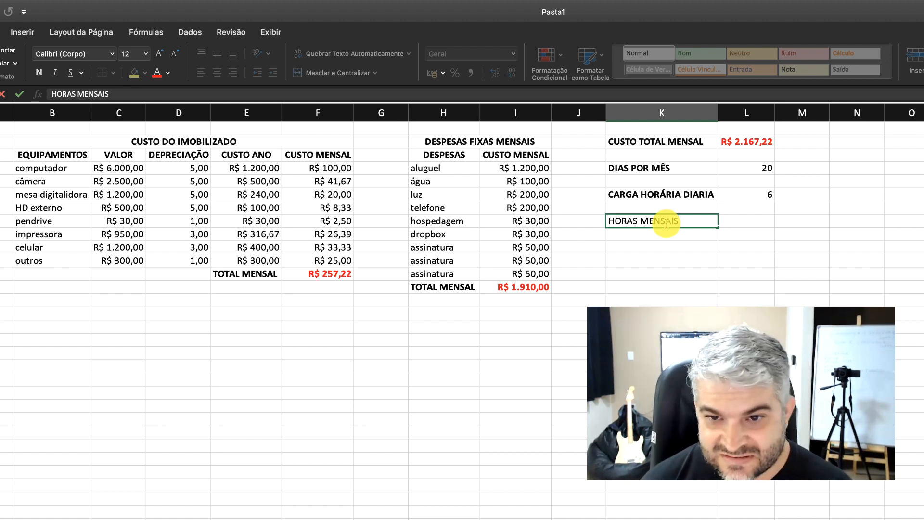
{"action": "left_click", "coordinate": [744, 222]}
{"action": "left_click", "coordinate": [699, 221]}
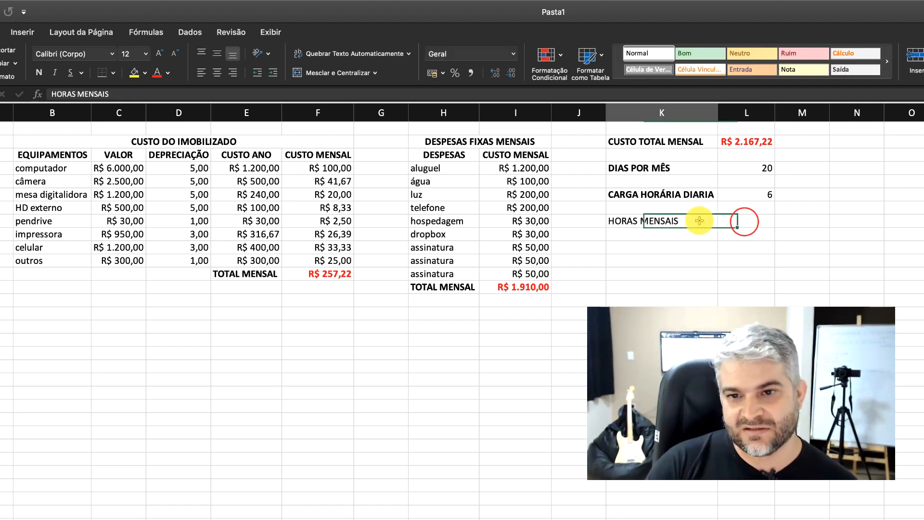
{"action": "left_click", "coordinate": [42, 71]}
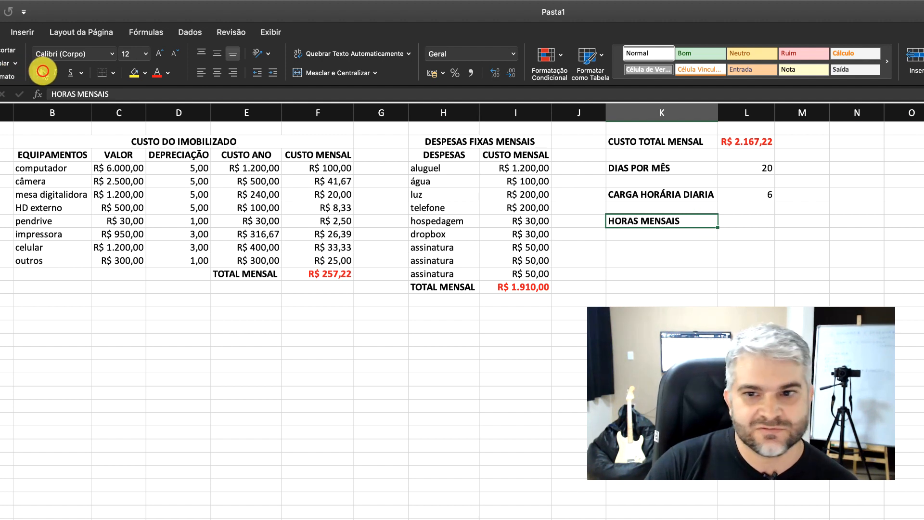
{"action": "left_click", "coordinate": [762, 222]}
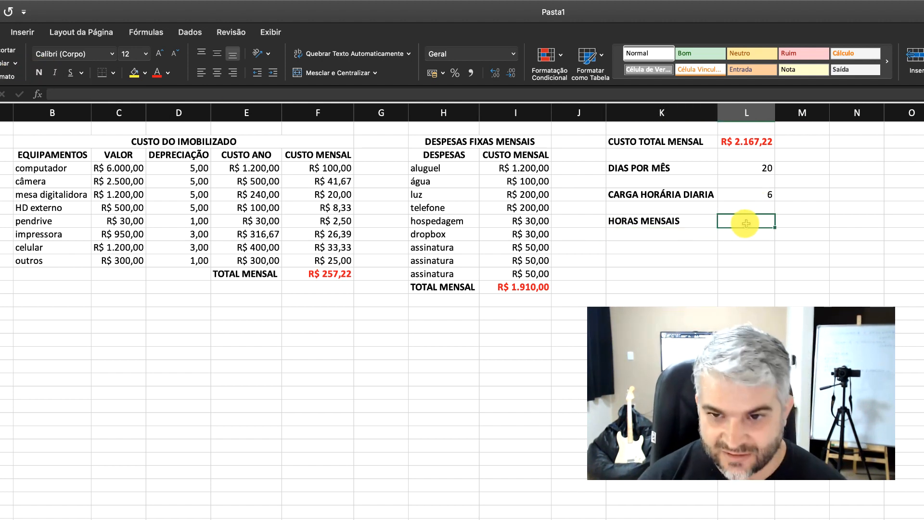
- Extend the K8 label to TOTAL DE HORAS MENSAIS and autofit column K to it
{"action": "left_click", "coordinate": [620, 222]}
{"action": "double_click", "coordinate": [612, 222]}
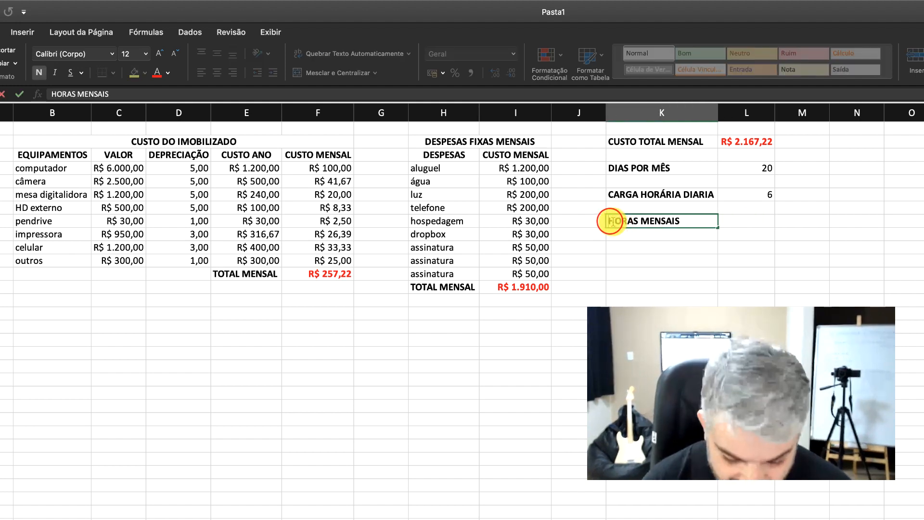
{"action": "type", "text": "TOTAL DE"}
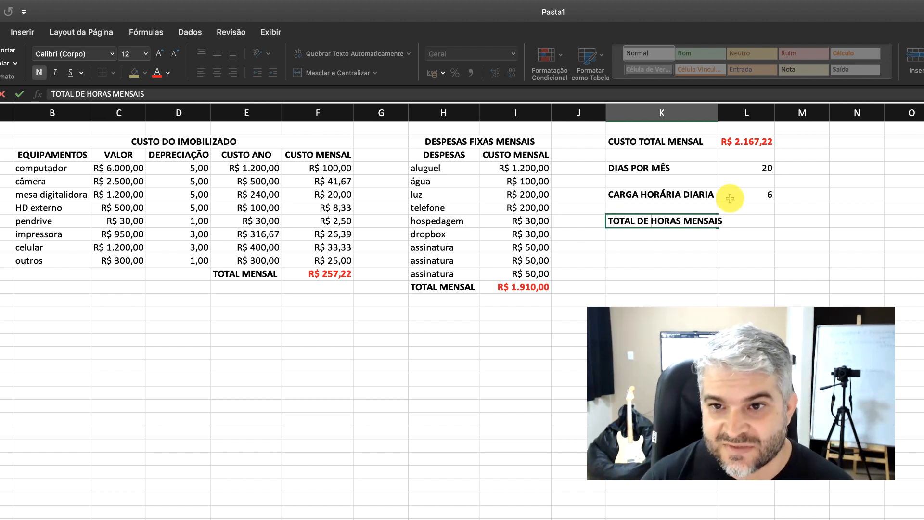
{"action": "left_click", "coordinate": [714, 113]}
{"action": "double_click", "coordinate": [717, 112]}
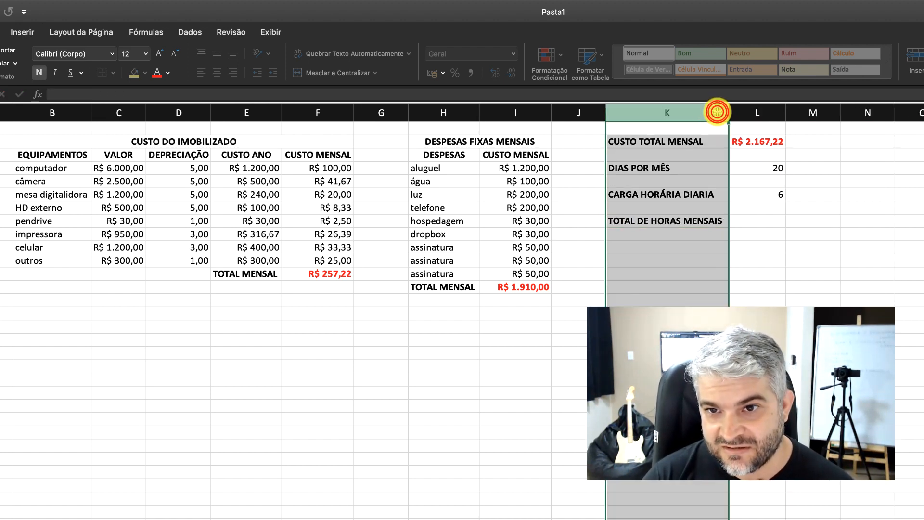
- Try to calculate the total monthly hours in L8 with the formula =L4+L6
{"action": "left_click", "coordinate": [764, 221]}
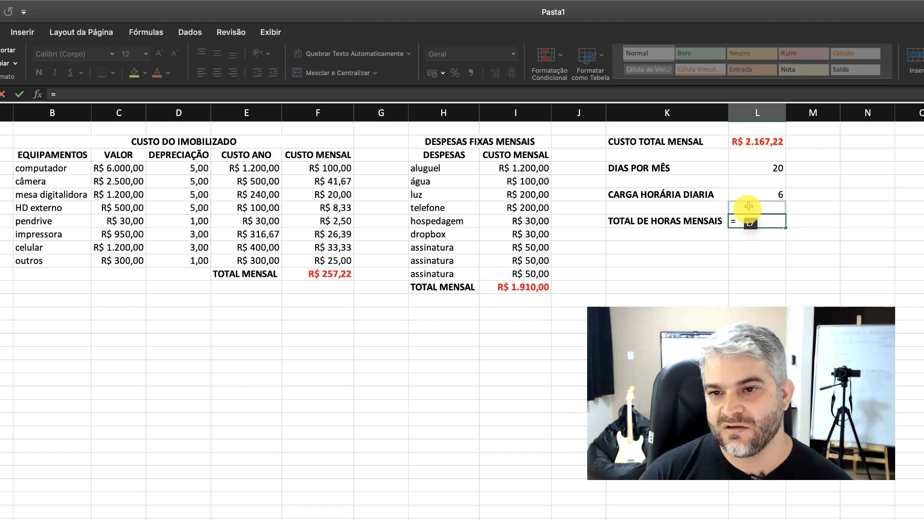
{"action": "left_click", "coordinate": [752, 171]}
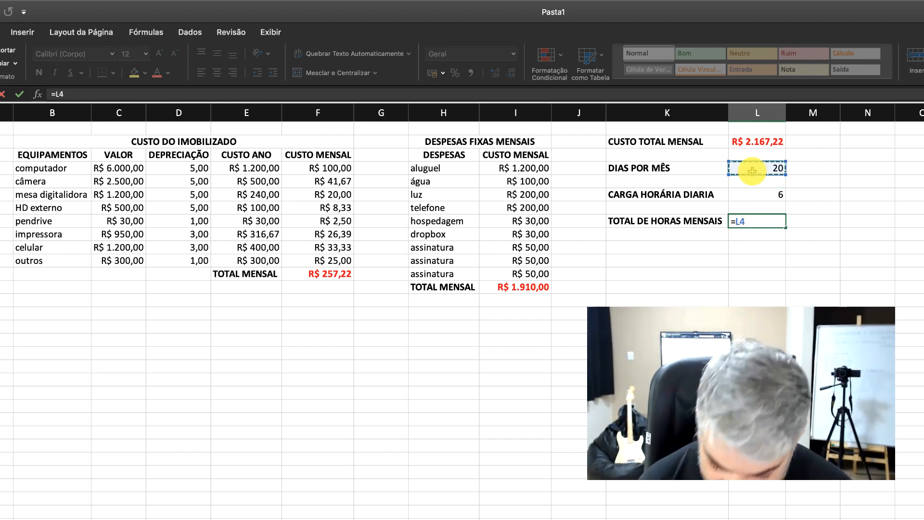
{"action": "type", "text": "+"}
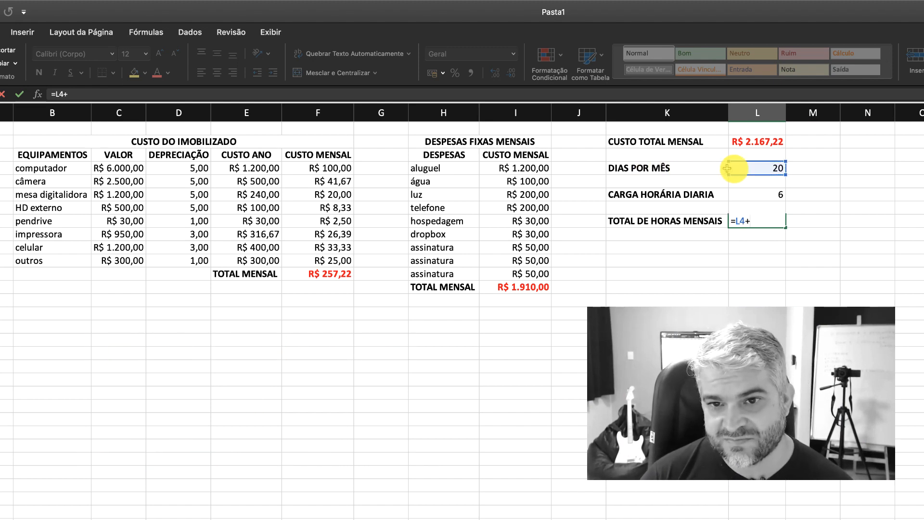
{"action": "left_click", "coordinate": [767, 196]}
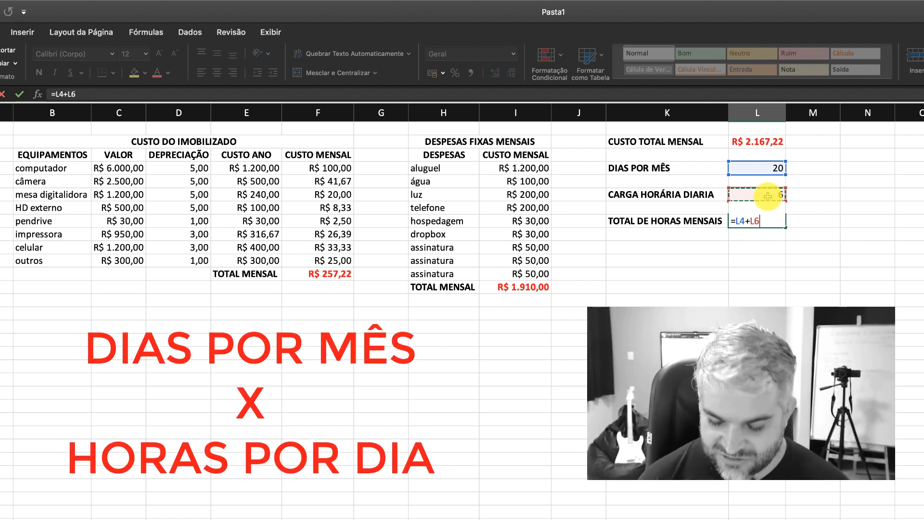
{"action": "key", "text": "Return"}
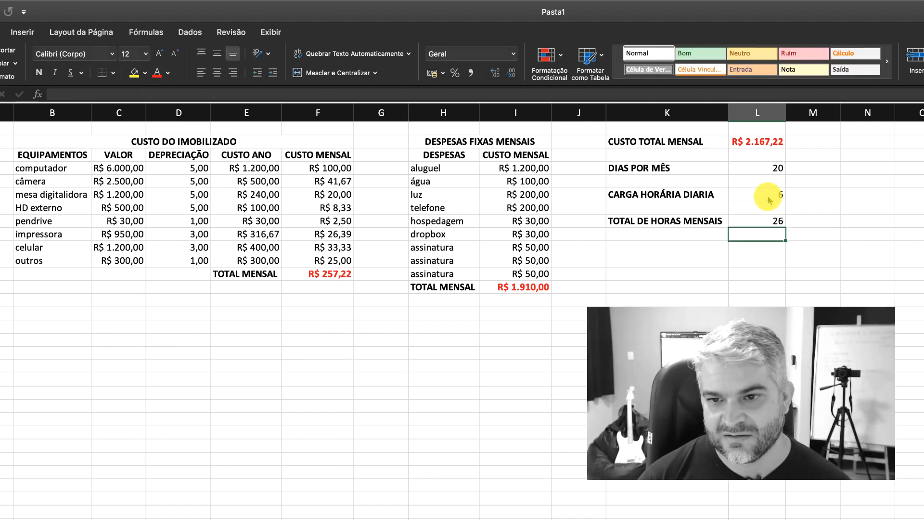
- Replace the L8 formula with =L6*L4 to multiply the daily hours by the days per month
{"action": "left_click", "coordinate": [745, 221]}
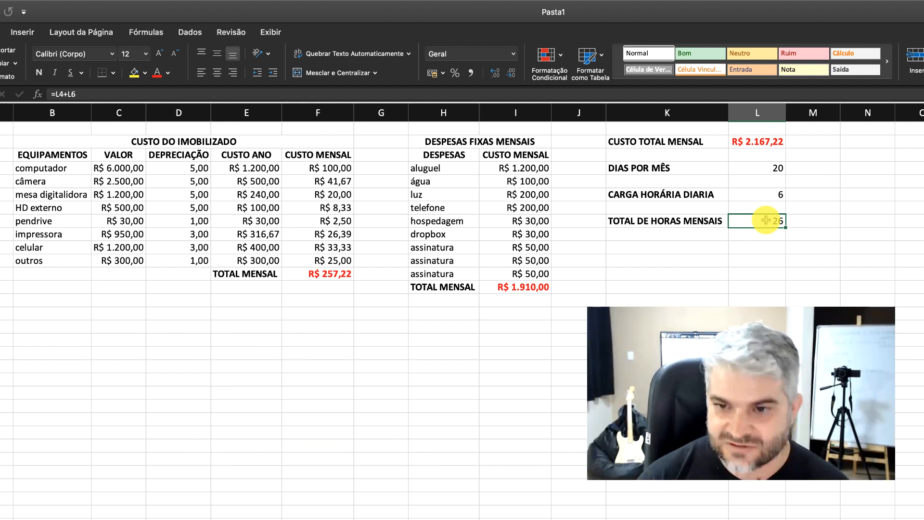
{"action": "left_click", "coordinate": [768, 237]}
{"action": "left_click", "coordinate": [769, 221]}
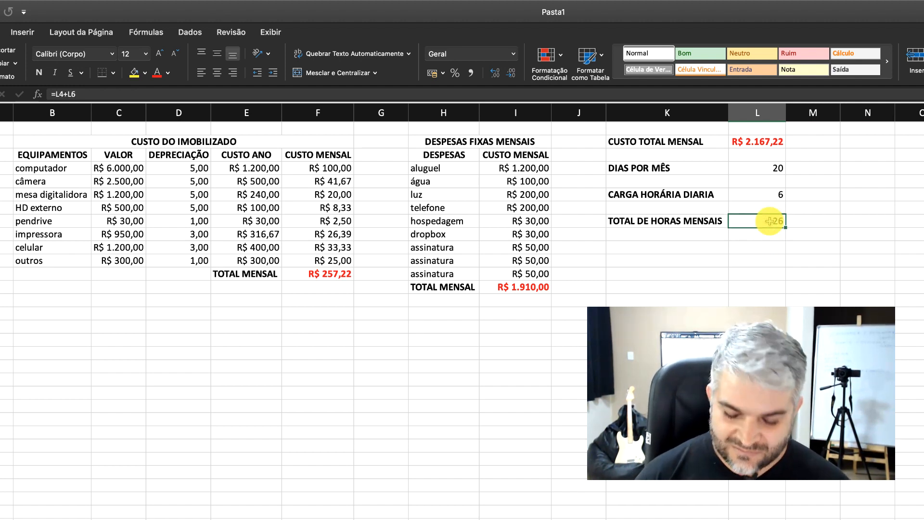
{"action": "type", "text": "="}
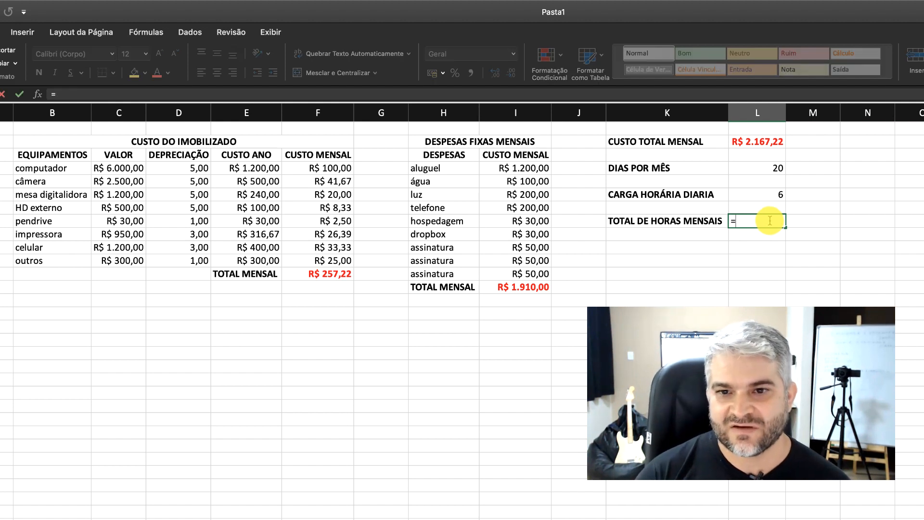
{"action": "left_click", "coordinate": [760, 195]}
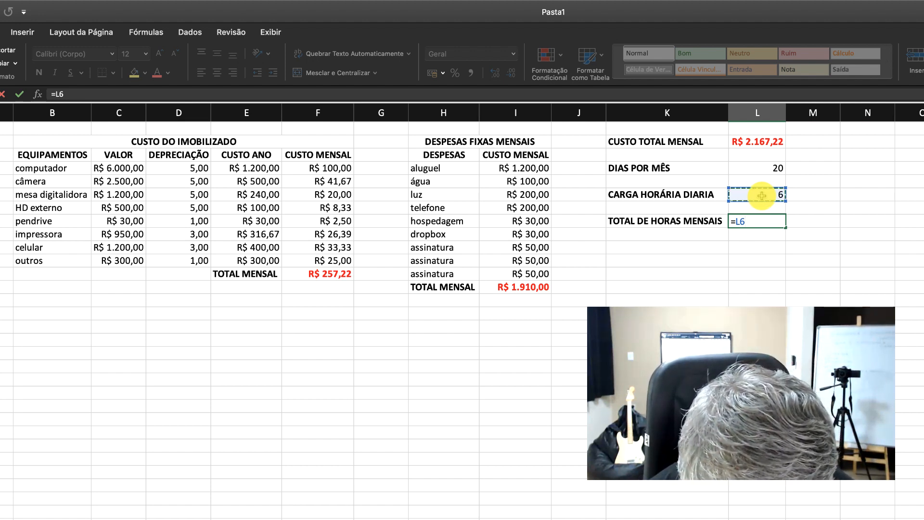
{"action": "type", "text": "*"}
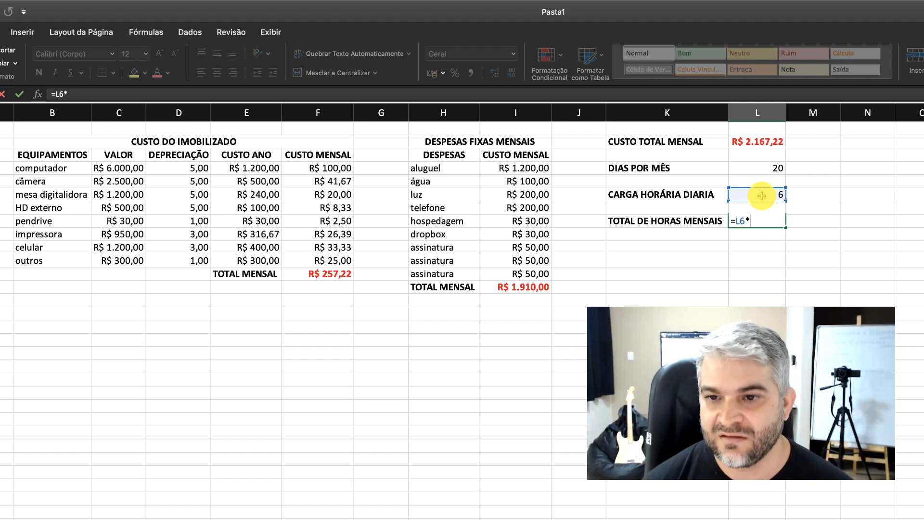
{"action": "left_click", "coordinate": [762, 167]}
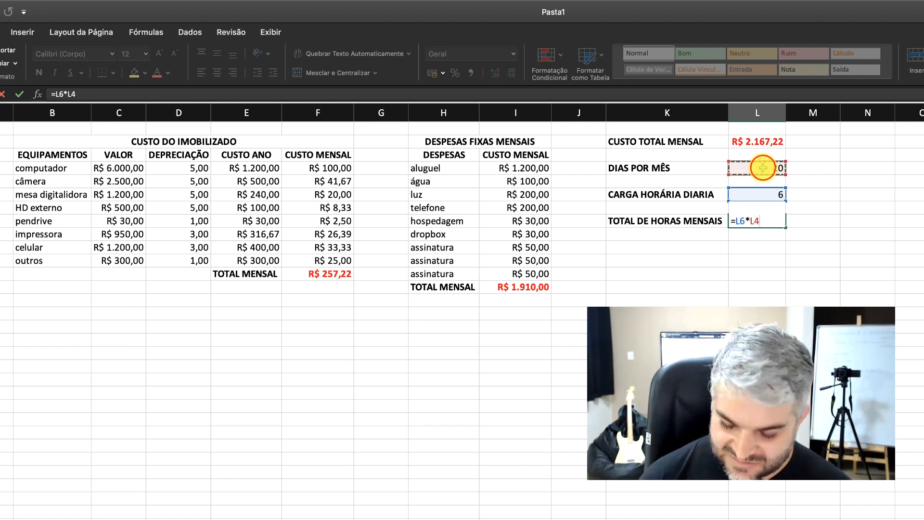
{"action": "key", "text": "Return"}
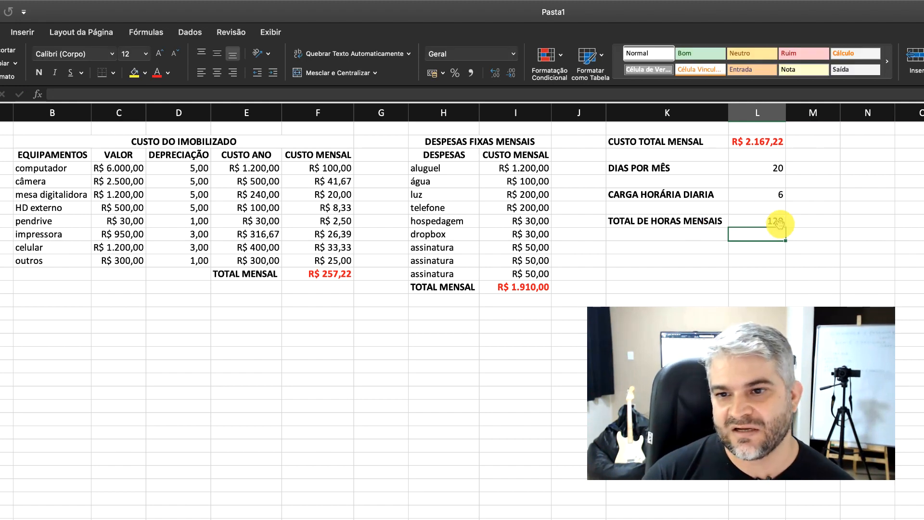
- Change the daily working hours in L6 to 8 to test the monthly hours formula
{"action": "scroll", "coordinate": [719, 231], "scroll_direction": "right", "scroll_amount": 1}
{"action": "left_click", "coordinate": [765, 221]}
{"action": "scroll", "coordinate": [767, 212], "scroll_direction": "down", "scroll_amount": 1}
{"action": "left_click", "coordinate": [772, 189]}
{"action": "double_click", "coordinate": [773, 189]}
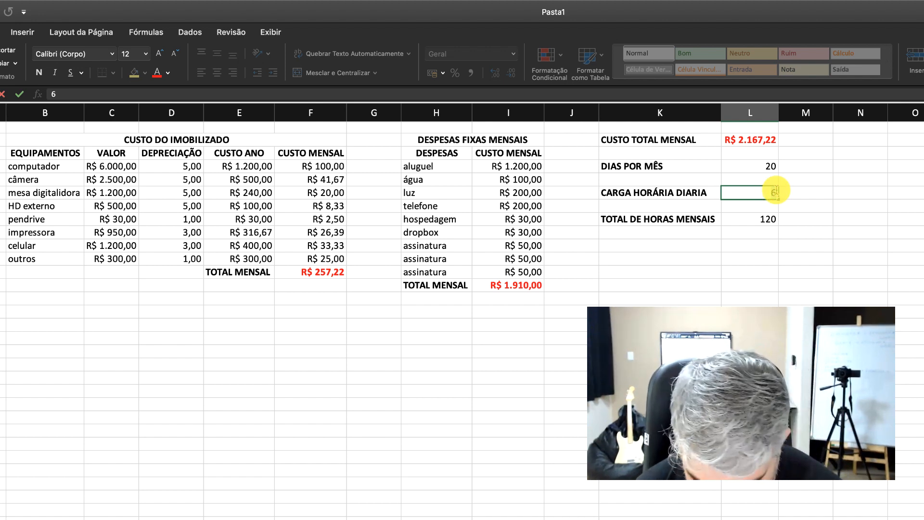
{"action": "type", "text": "8"}
{"action": "key", "text": "Return"}
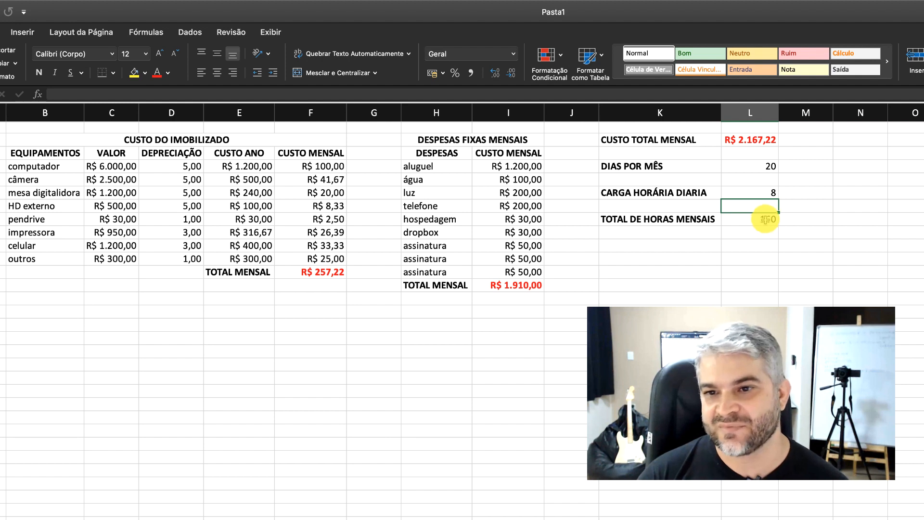
- Set the daily working hours in L6 back to 6 and check the monthly hours total in L8
{"action": "double_click", "coordinate": [768, 193]}
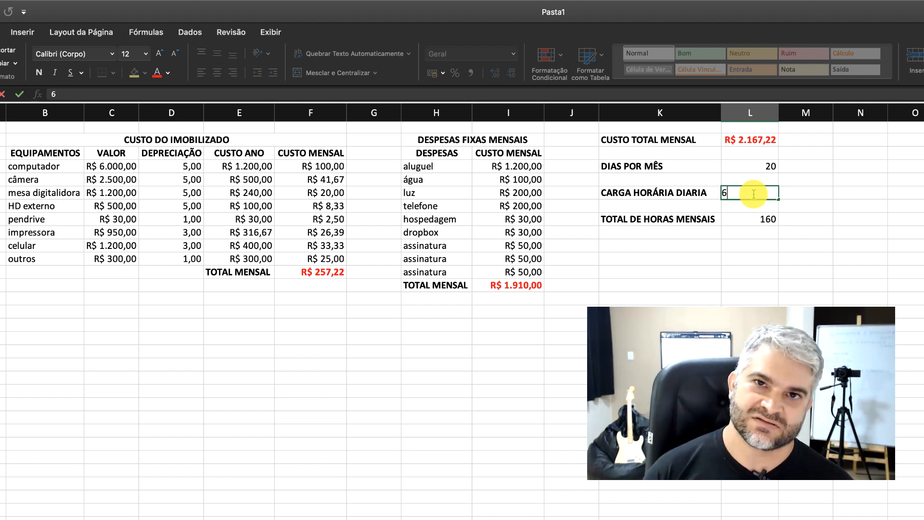
{"action": "key", "text": "Return"}
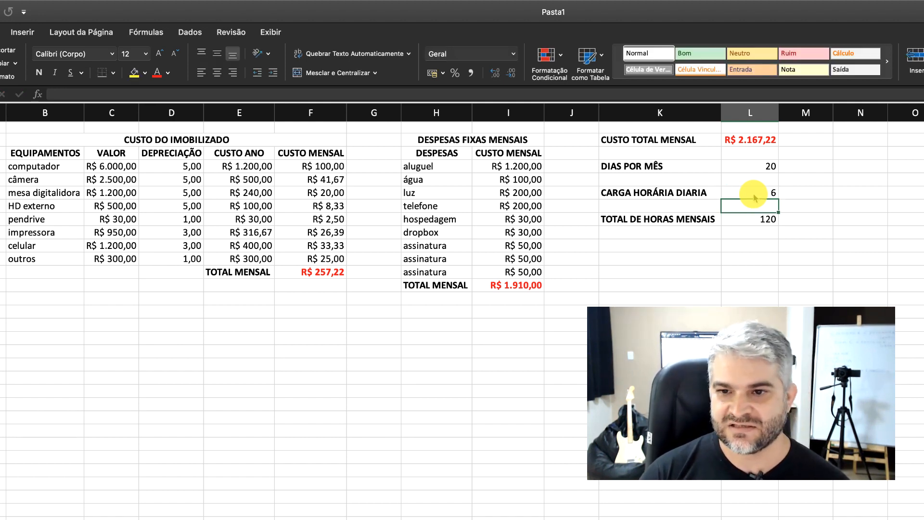
{"action": "left_click", "coordinate": [760, 219]}
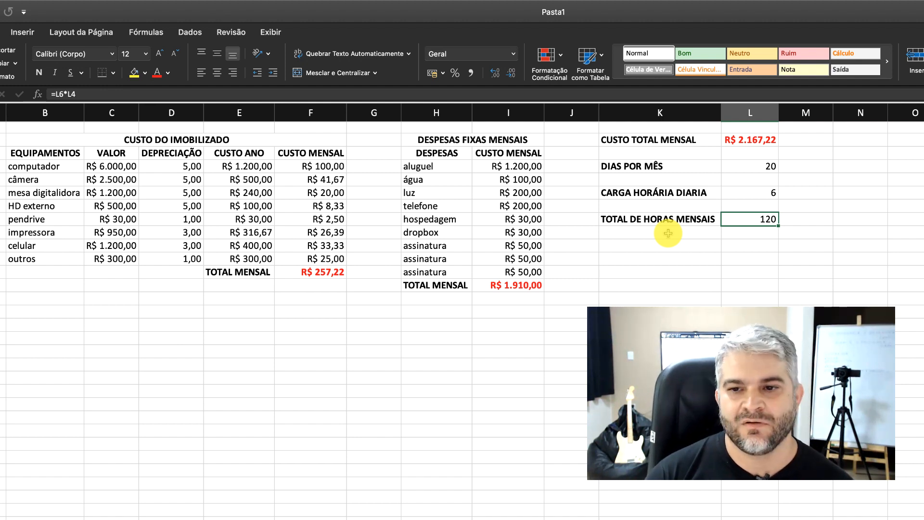
{"action": "left_click", "coordinate": [761, 224]}
- Add a bold CUSTO POR HORA label in cell K10
{"action": "left_click", "coordinate": [682, 247]}
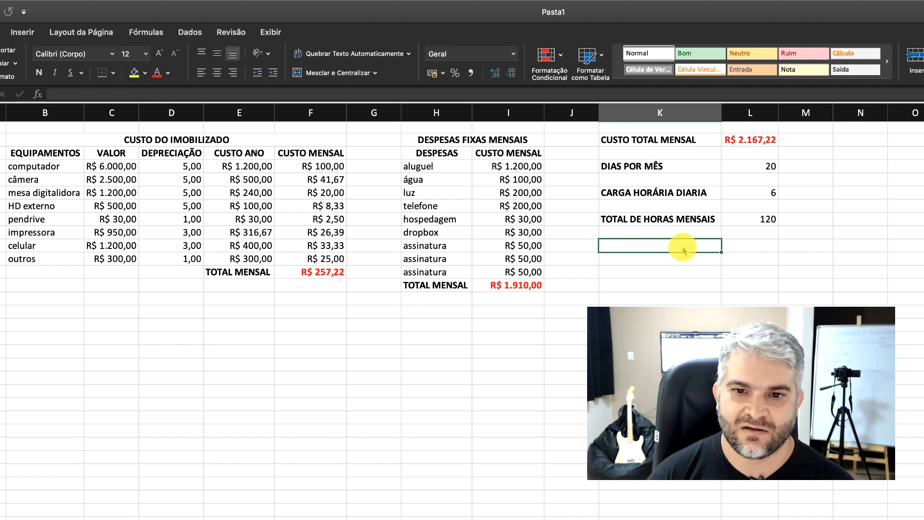
{"action": "type", "text": "CUSTO POR HORA"}
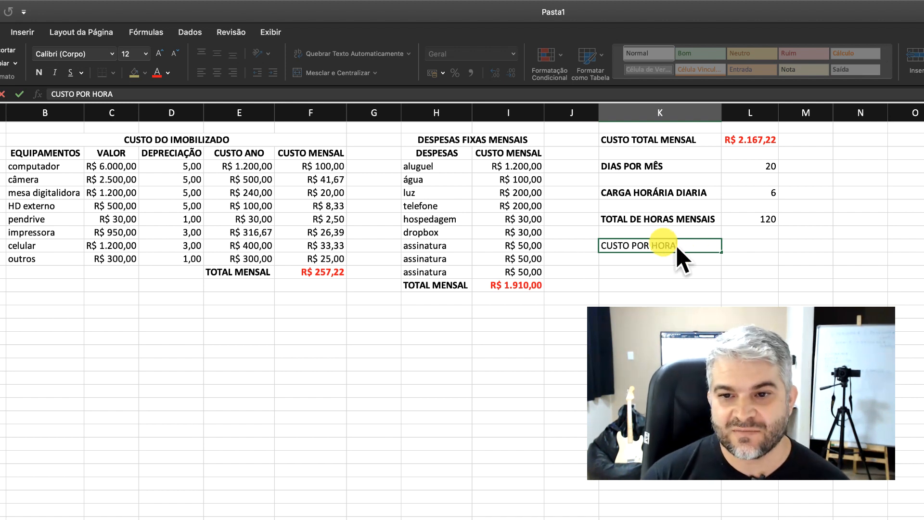
{"action": "left_click", "coordinate": [38, 72]}
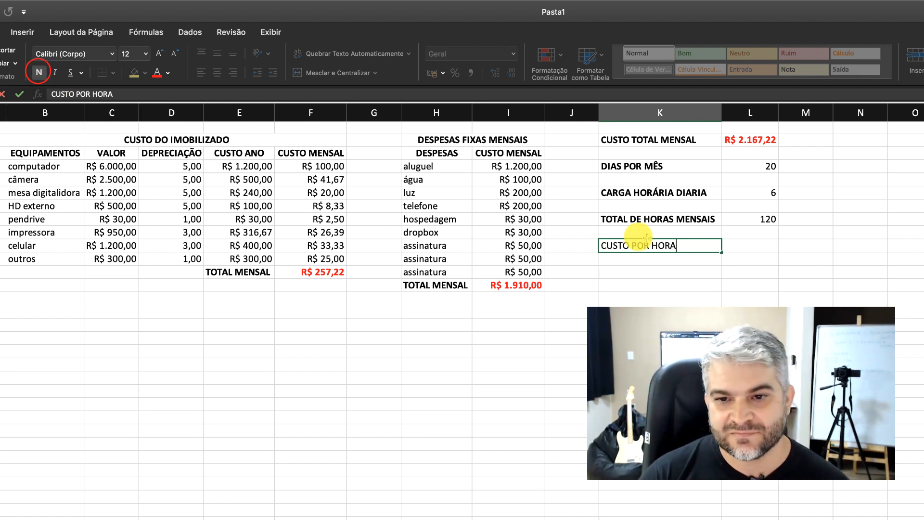
{"action": "key", "text": "Return"}
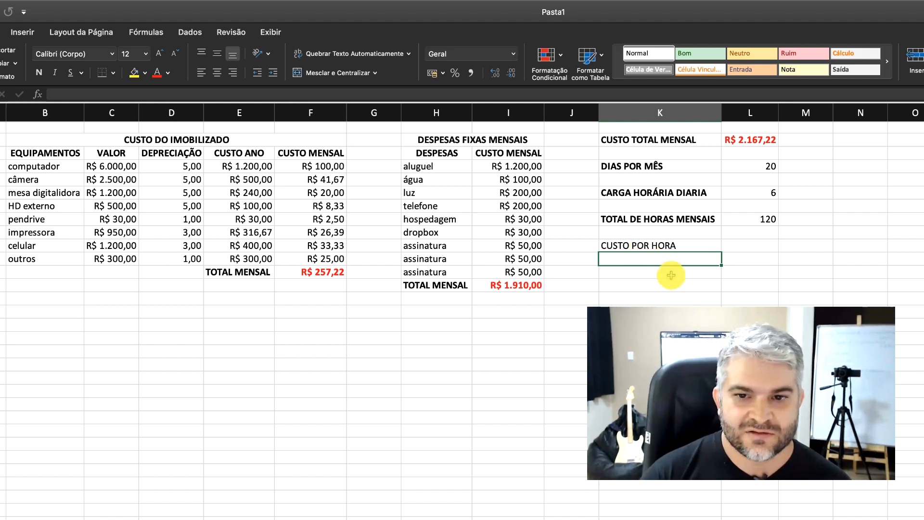
{"action": "left_click", "coordinate": [645, 246]}
{"action": "left_click", "coordinate": [38, 72]}
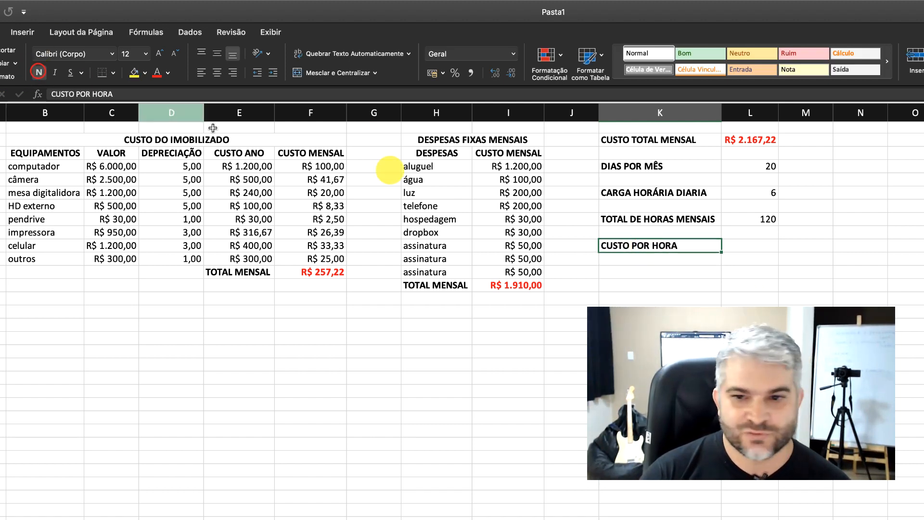
- Calculate the hourly cost in L10 by dividing total monthly cost by monthly hours with =L2/L8
{"action": "left_click", "coordinate": [760, 246]}
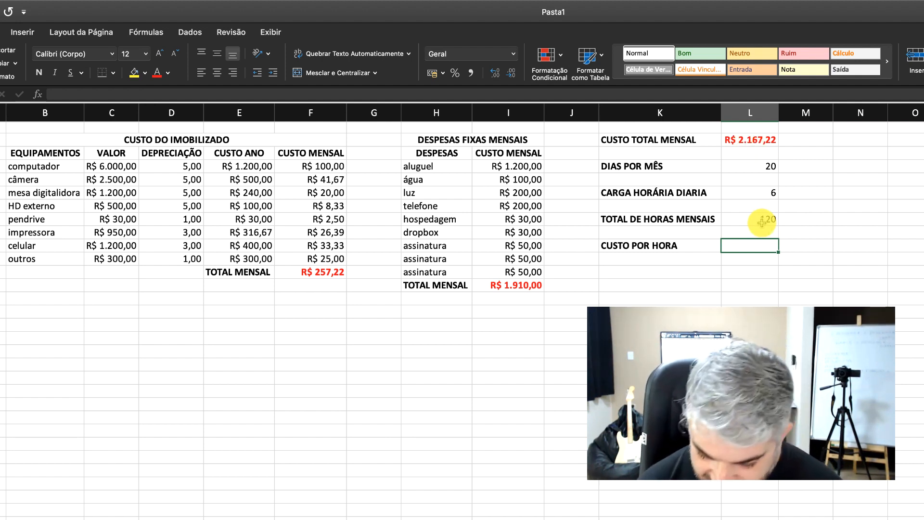
{"action": "type", "text": "="}
{"action": "left_click", "coordinate": [745, 139]}
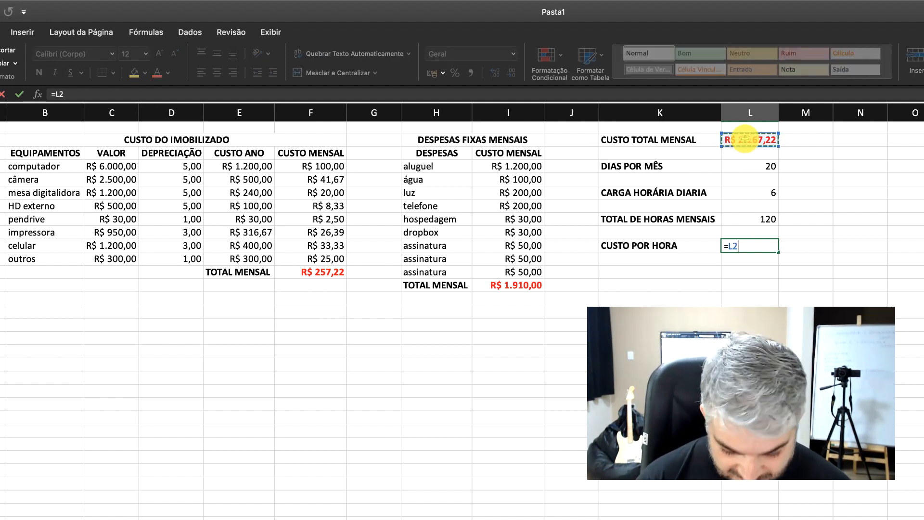
{"action": "type", "text": "/"}
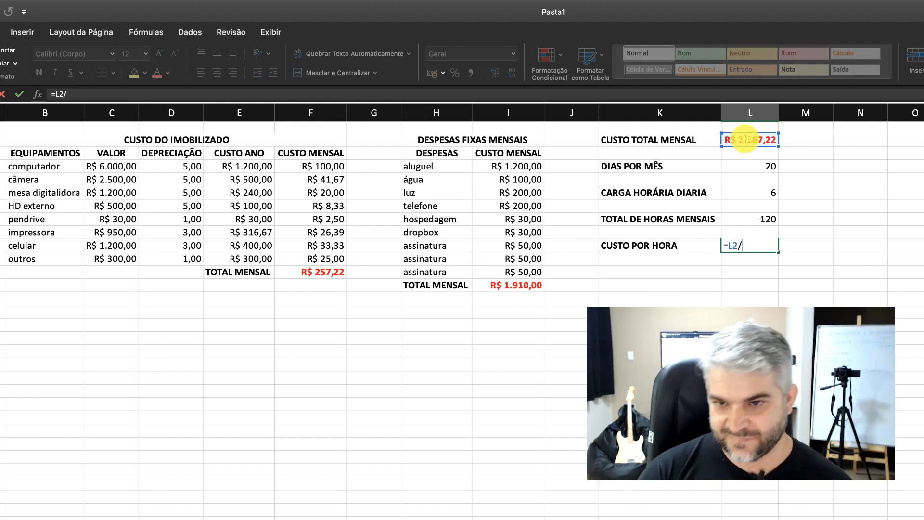
{"action": "left_click", "coordinate": [769, 220]}
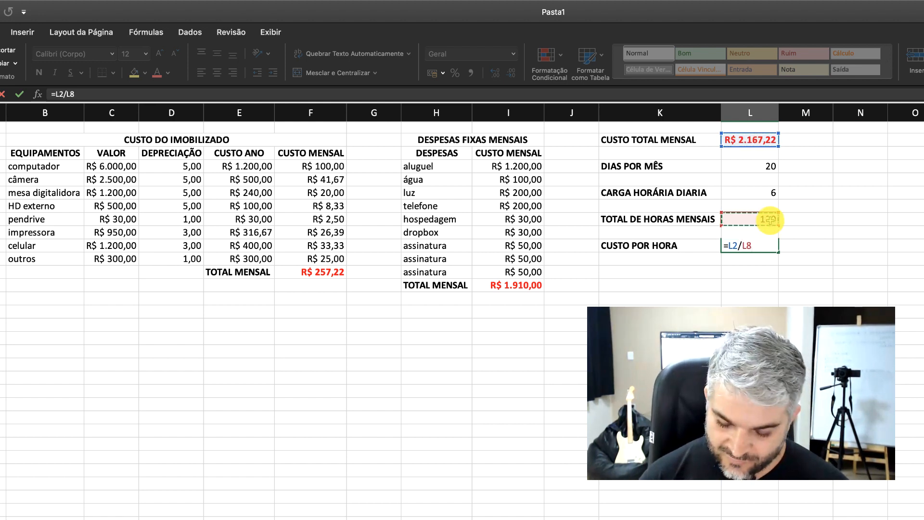
{"action": "key", "text": "Return"}
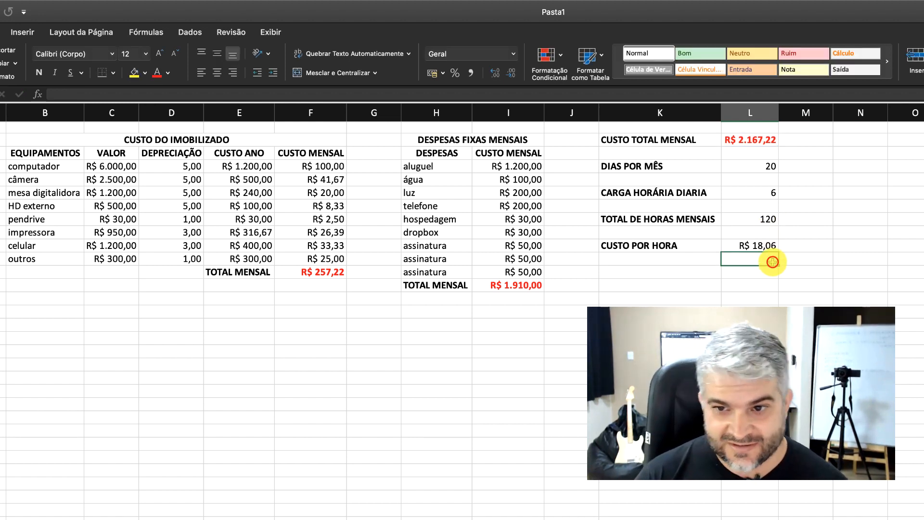
- Format the hourly cost in L10 as bold red text
{"action": "left_click", "coordinate": [756, 245]}
{"action": "left_click", "coordinate": [158, 74]}
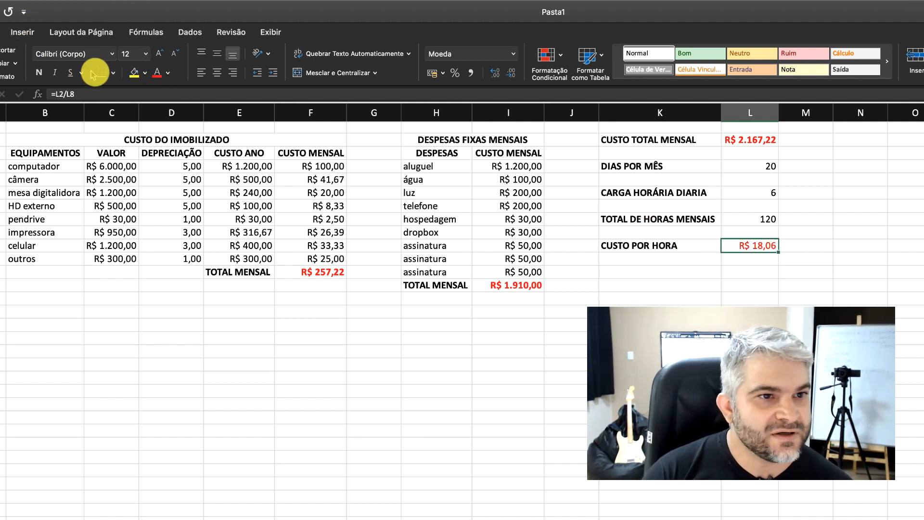
{"action": "left_click", "coordinate": [762, 273]}
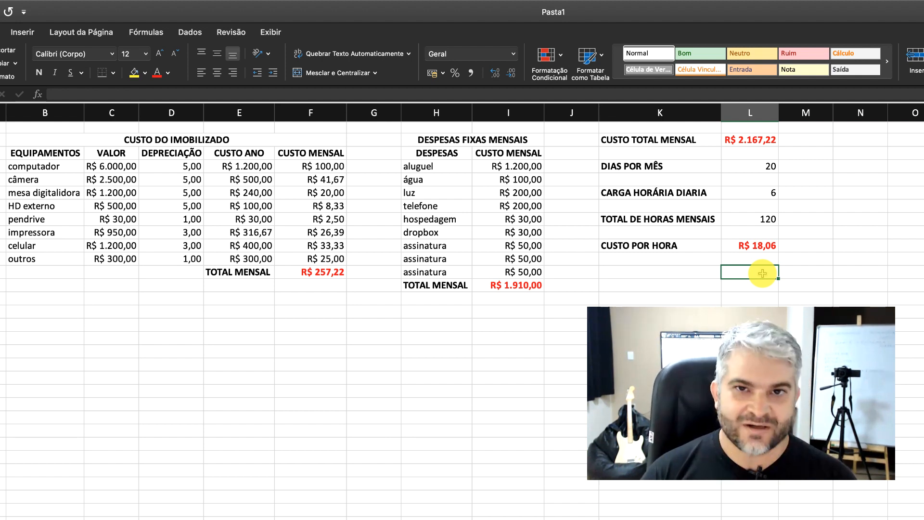
{"action": "left_click", "coordinate": [757, 246]}
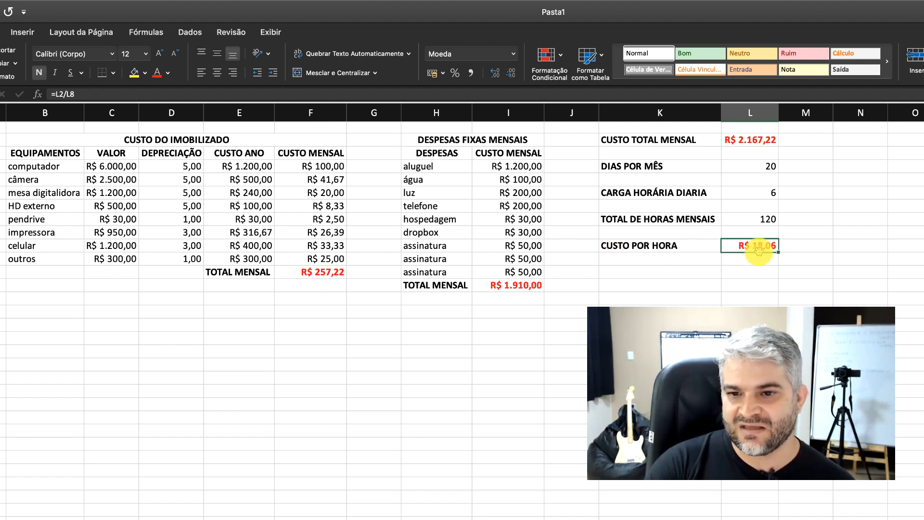
{"action": "left_click", "coordinate": [672, 273]}
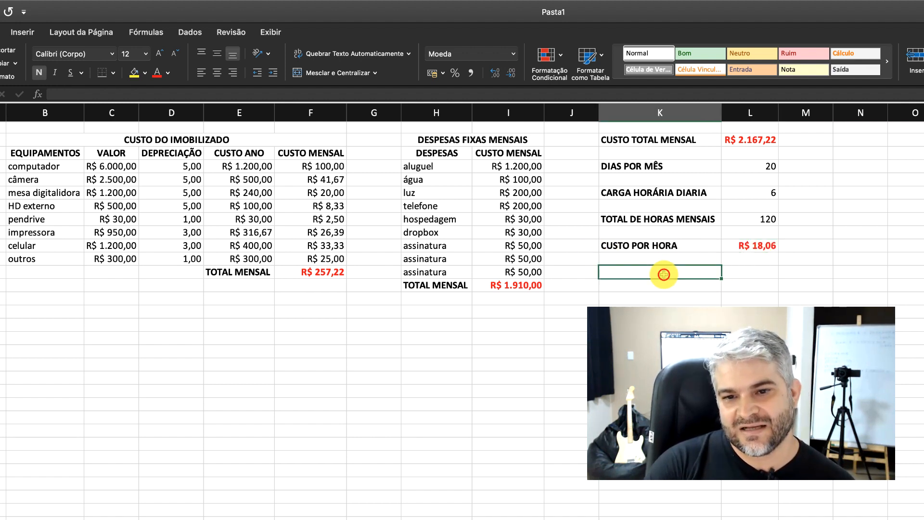
{"action": "left_click", "coordinate": [770, 246]}
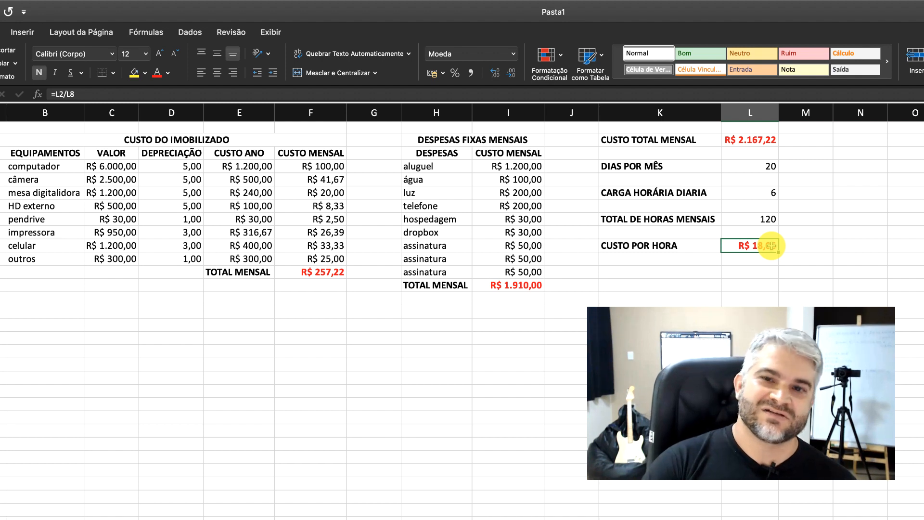
- Add a bold LUCRO SOBRE CUSTO label in cell K12
{"action": "left_click", "coordinate": [686, 271]}
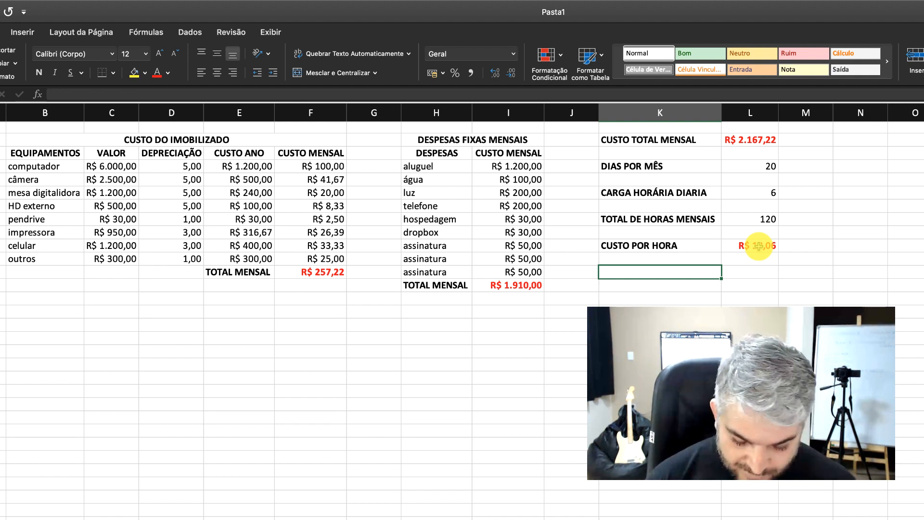
{"action": "type", "text": "CRO SOBRE CUSTO"}
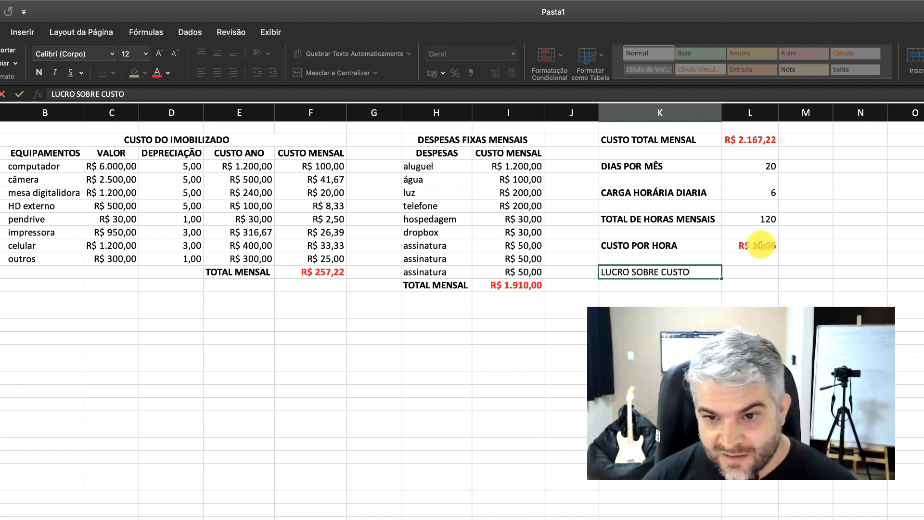
{"action": "left_click", "coordinate": [754, 273]}
{"action": "left_click", "coordinate": [657, 268]}
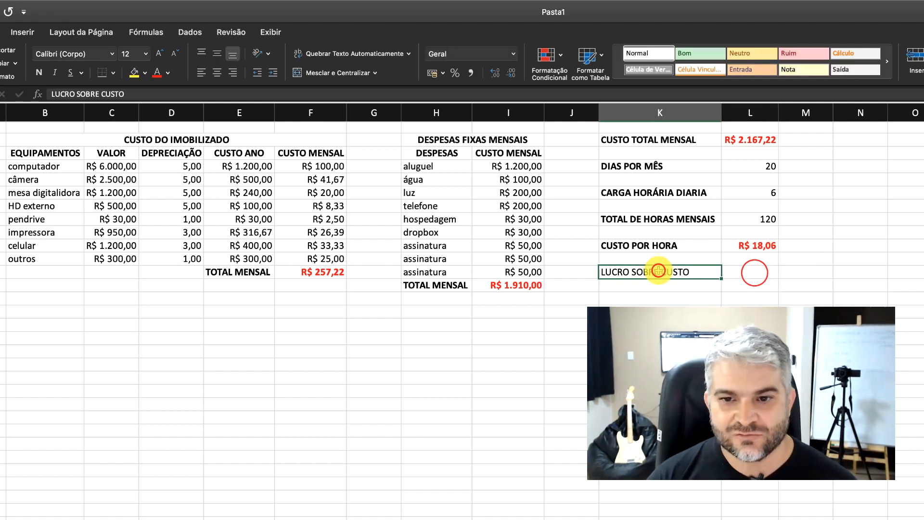
{"action": "left_click", "coordinate": [38, 73]}
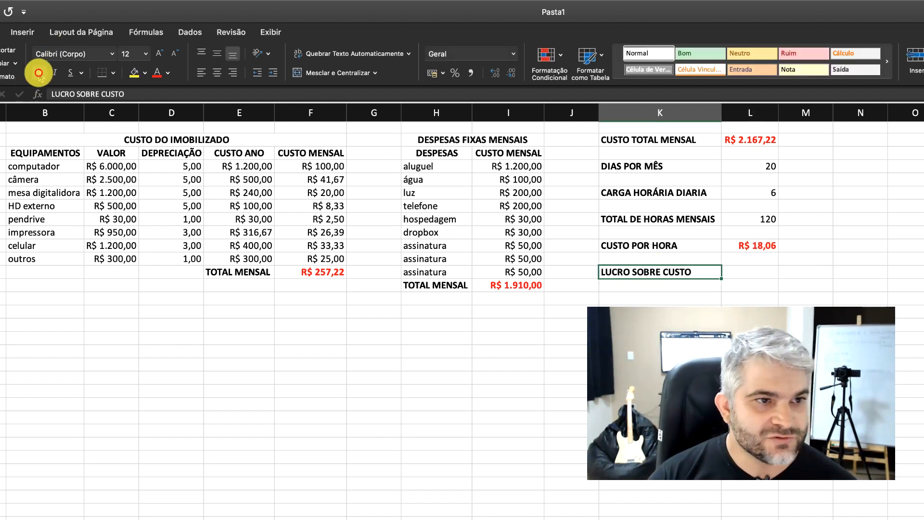
- Enter 100% as the profit over cost in cell L12
{"action": "left_click", "coordinate": [756, 272]}
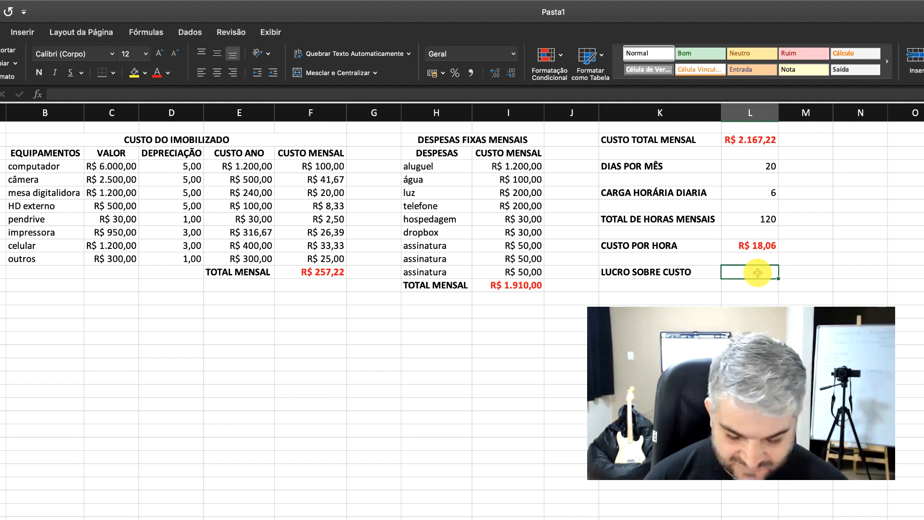
{"action": "type", "text": "00"}
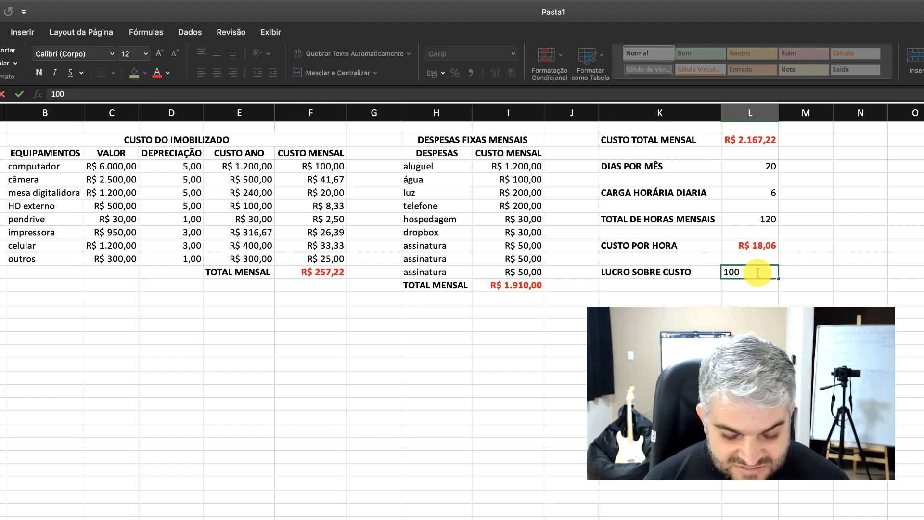
{"action": "key", "text": "Return"}
{"action": "left_click", "coordinate": [763, 270]}
{"action": "double_click", "coordinate": [766, 269]}
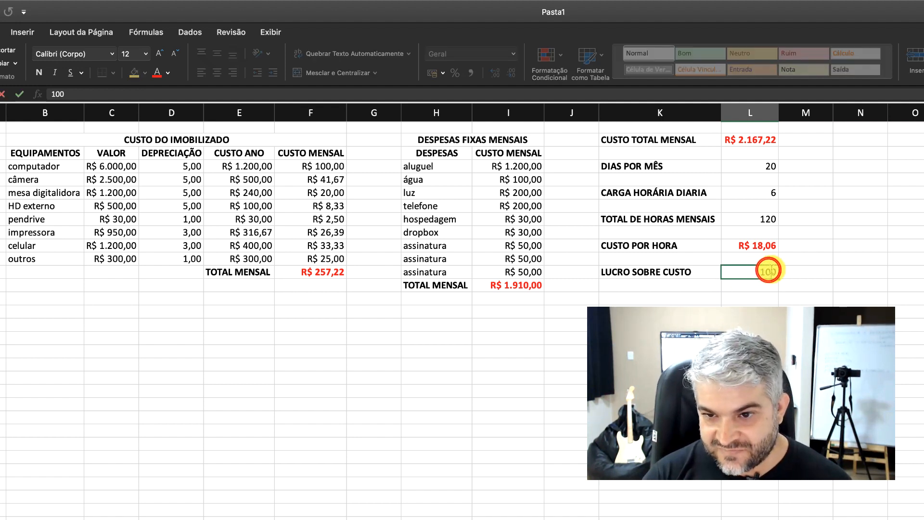
{"action": "left_click", "coordinate": [775, 269]}
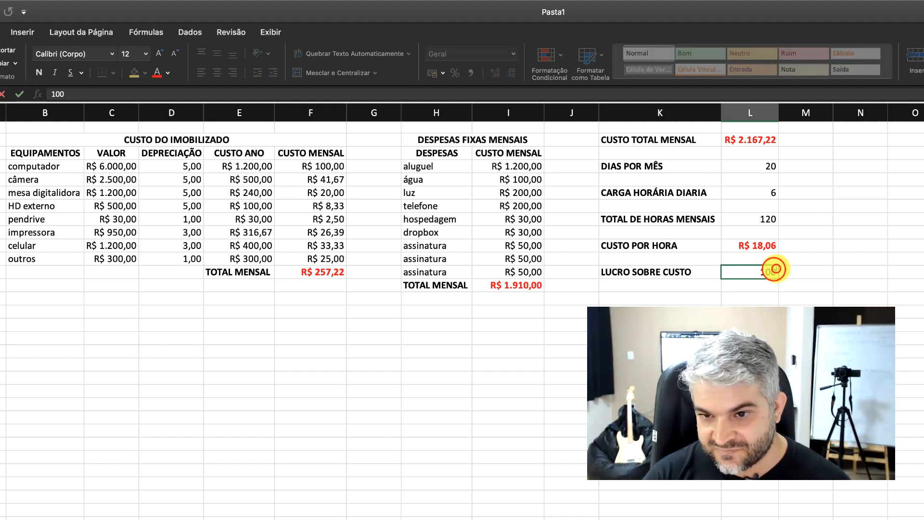
{"action": "left_click", "coordinate": [776, 269]}
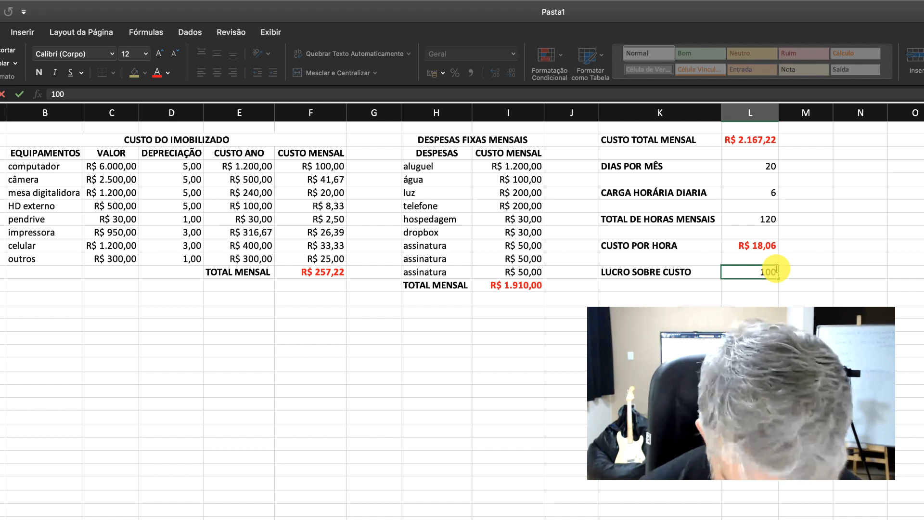
{"action": "type", "text": "%"}
{"action": "key", "text": "Return"}
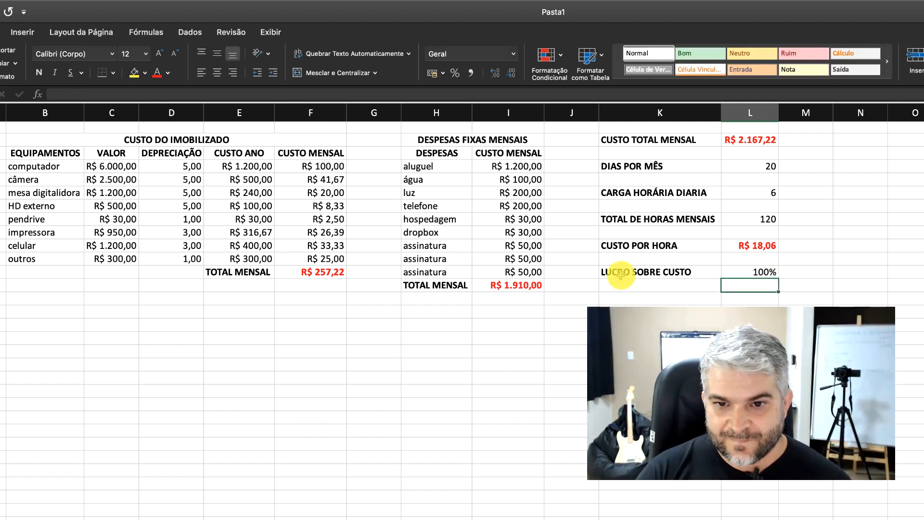
{"action": "left_click", "coordinate": [772, 270]}
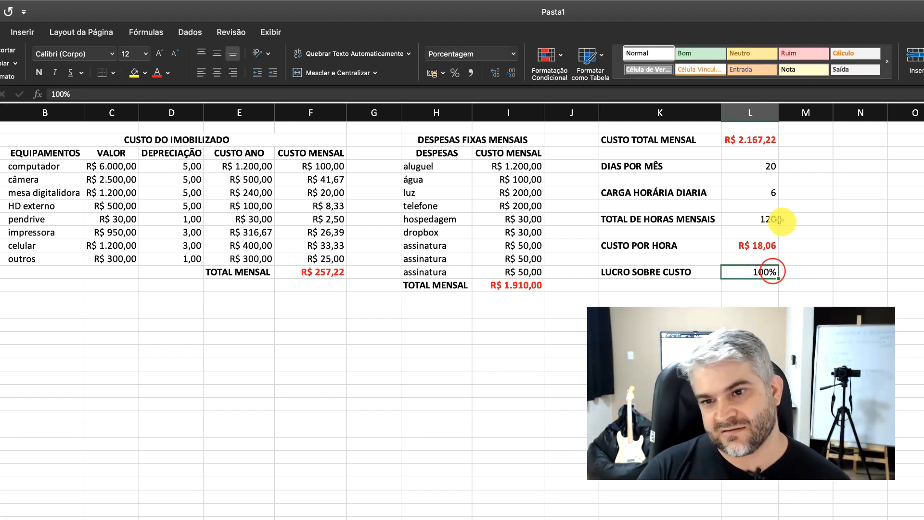
- Set the impressora equipment value in cell C9 to 1200
{"action": "double_click", "coordinate": [772, 192]}
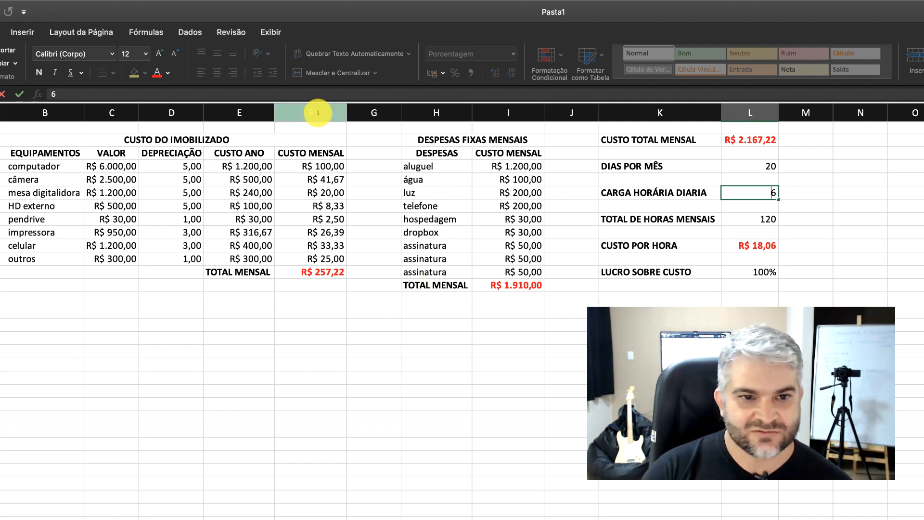
{"action": "double_click", "coordinate": [115, 232]}
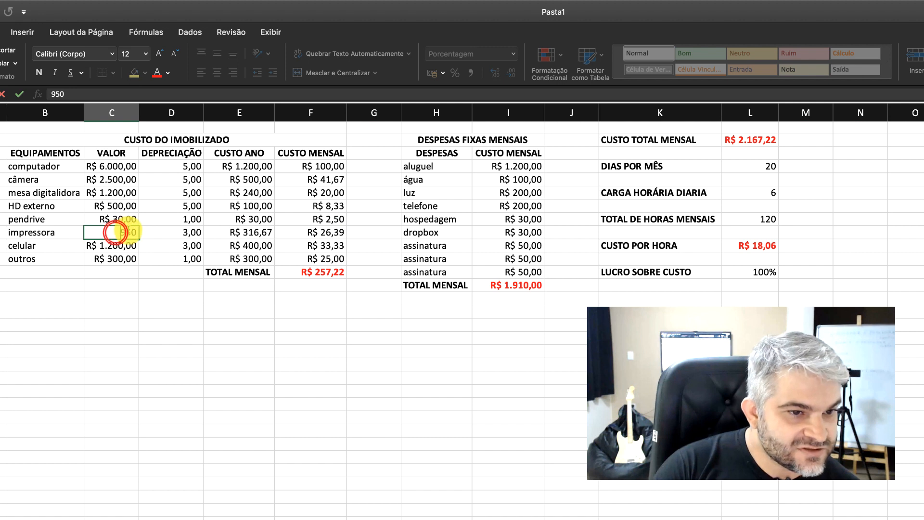
{"action": "left_click_drag", "start_coordinate": [120, 231], "coordinate": [146, 231]}
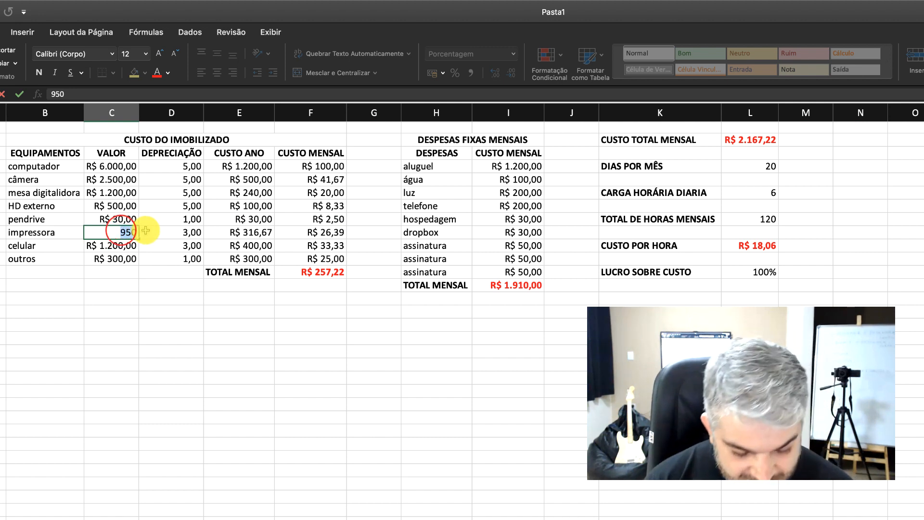
{"action": "type", "text": "1200\\"}
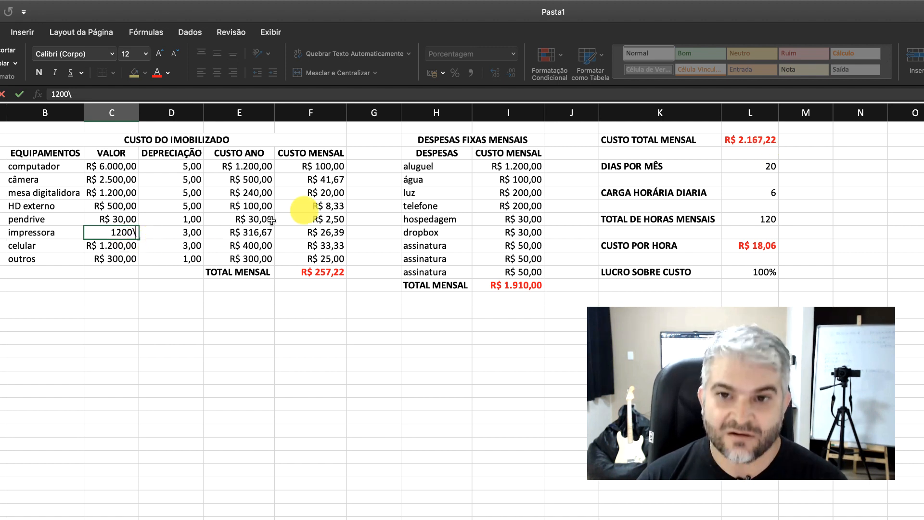
{"action": "key", "text": "Return"}
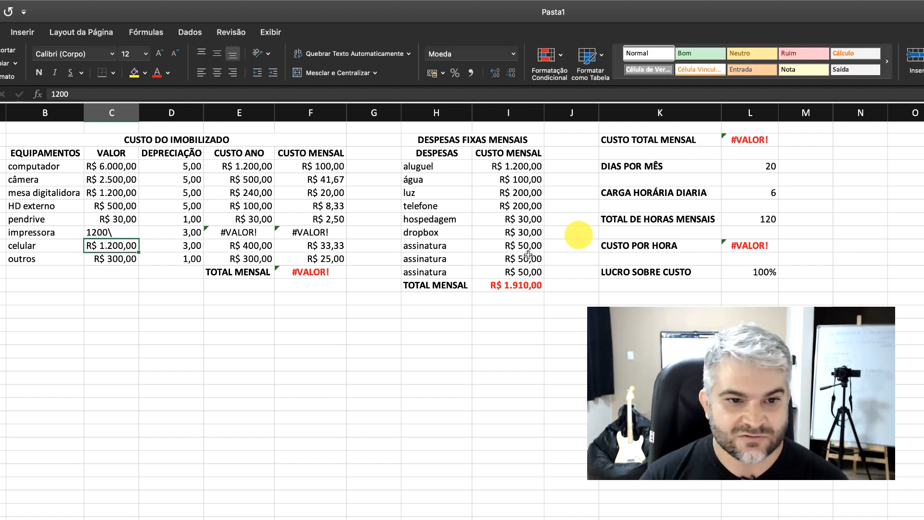
{"action": "double_click", "coordinate": [348, 111]}
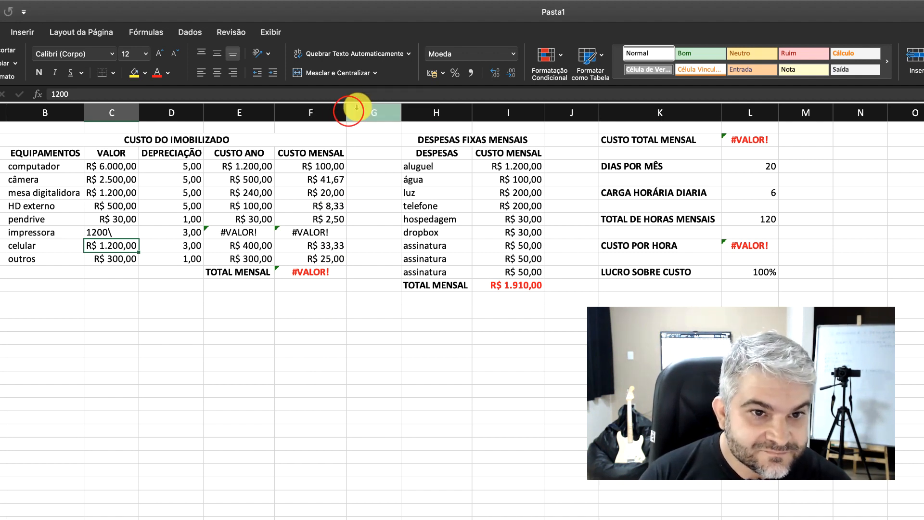
{"action": "left_click", "coordinate": [346, 110]}
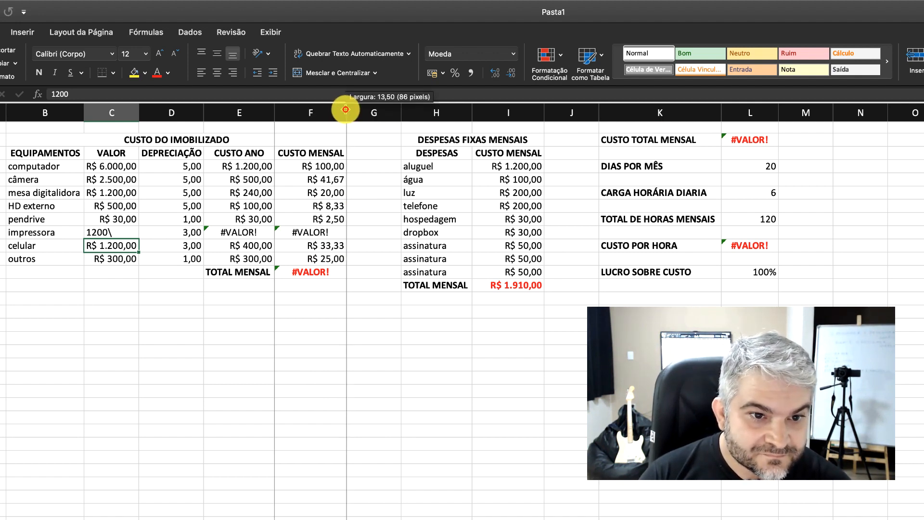
{"action": "left_click", "coordinate": [123, 232]}
{"action": "double_click", "coordinate": [123, 233]}
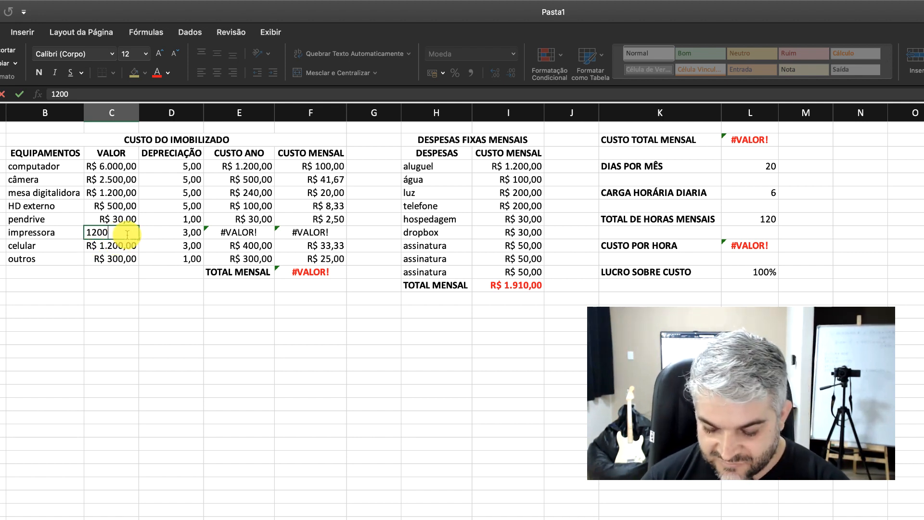
{"action": "key", "text": "Return"}
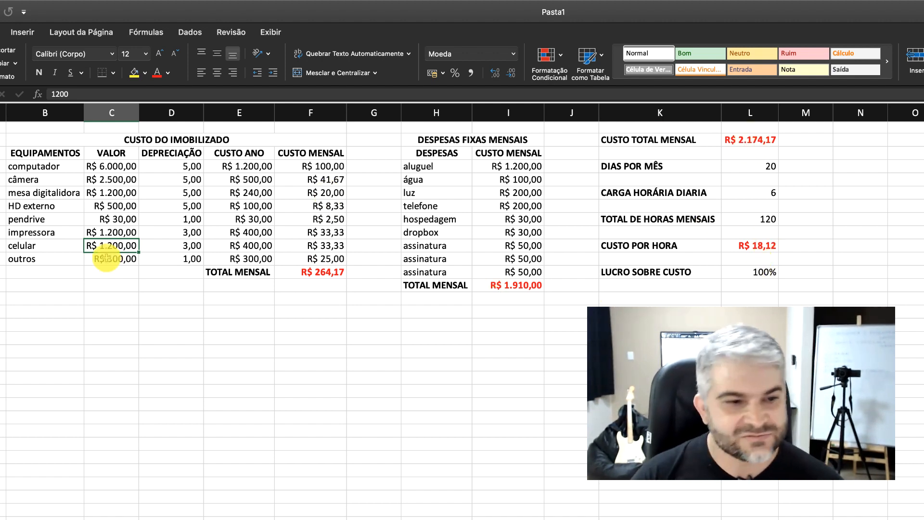
{"action": "left_click", "coordinate": [760, 284]}
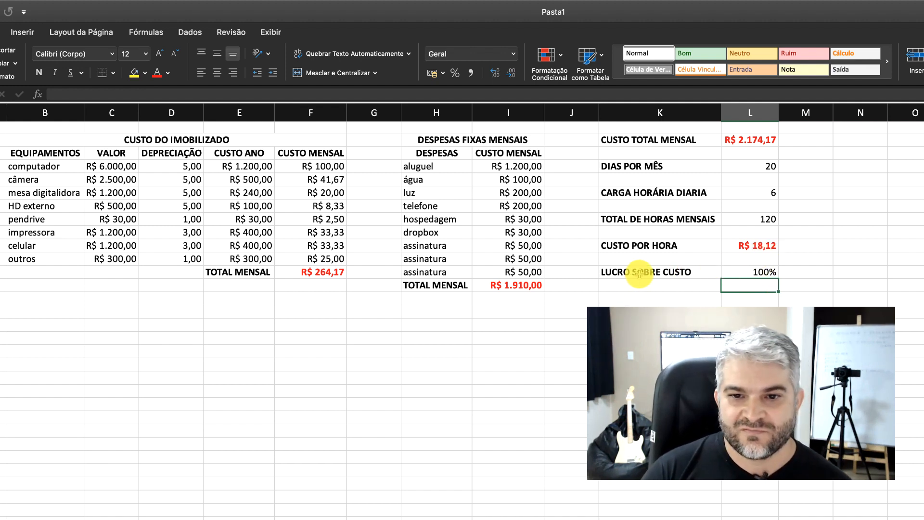
{"action": "left_click", "coordinate": [769, 245]}
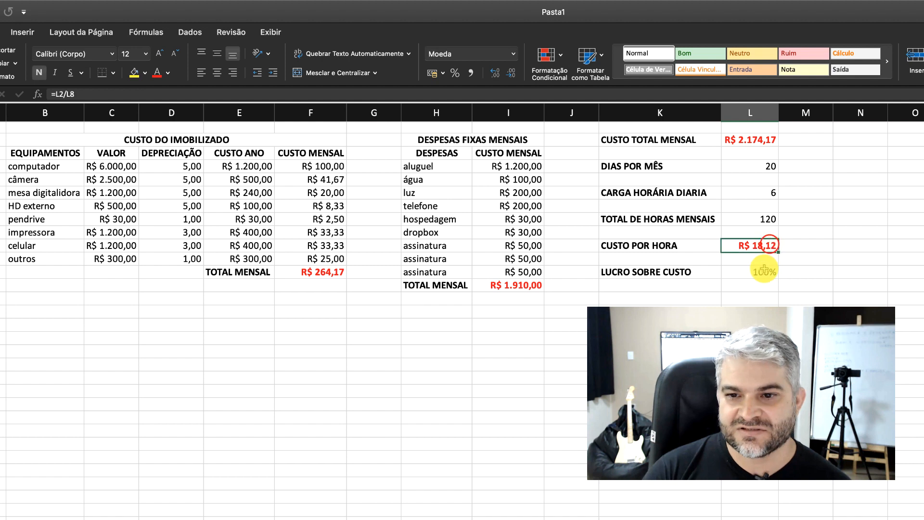
{"action": "left_click", "coordinate": [766, 270]}
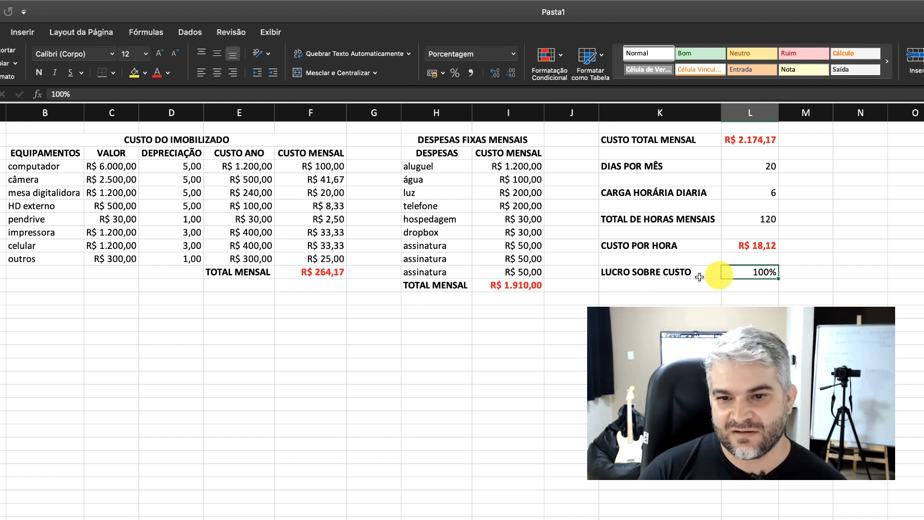
{"action": "left_click", "coordinate": [757, 245]}
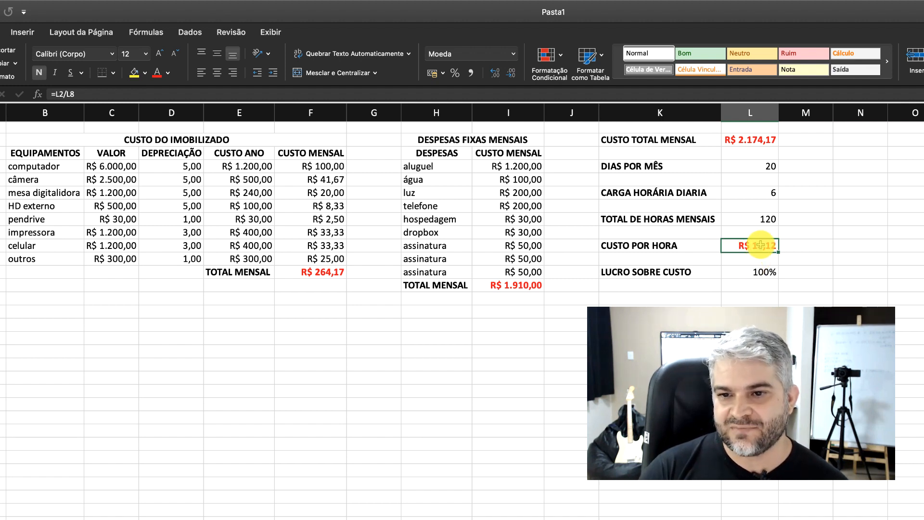
{"action": "left_click", "coordinate": [748, 273]}
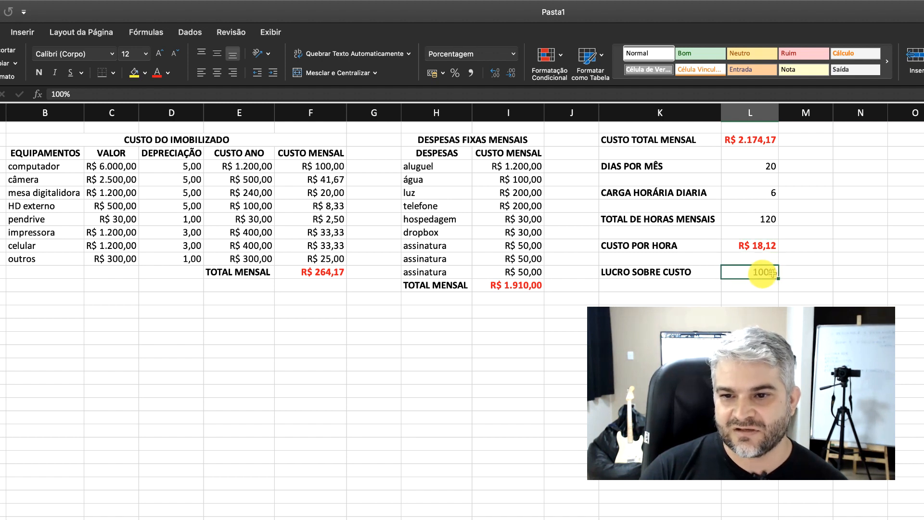
{"action": "left_click", "coordinate": [821, 273]}
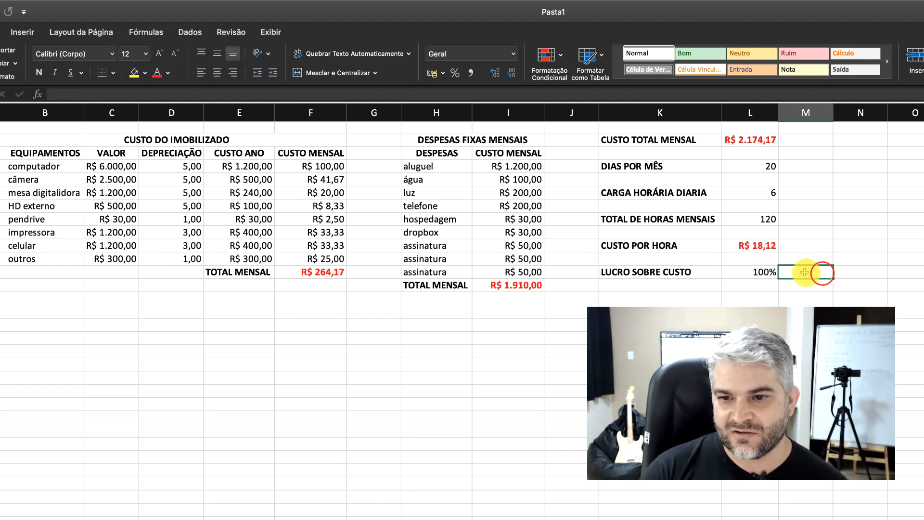
{"action": "left_click", "coordinate": [753, 273]}
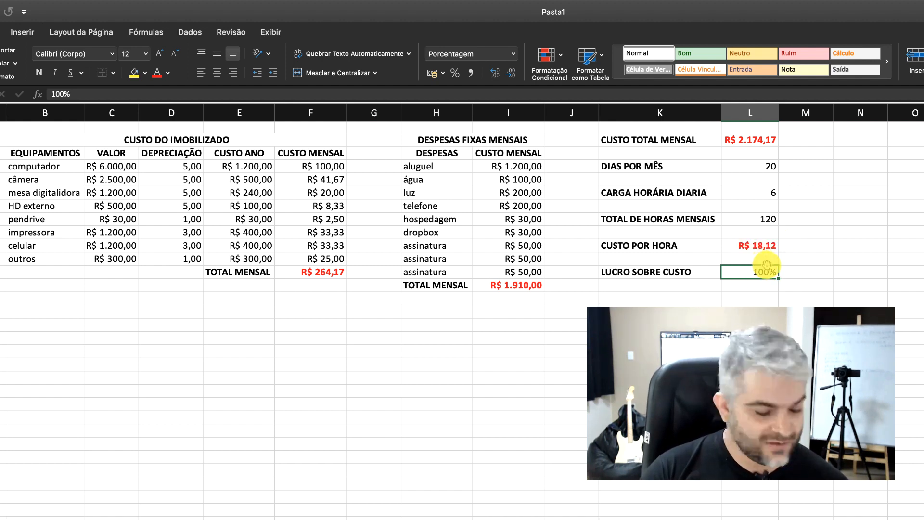
- Calculate the hourly profit amount in M12 by multiplying the hourly cost by the profit percentage with =L10*L12
{"action": "left_click", "coordinate": [808, 272]}
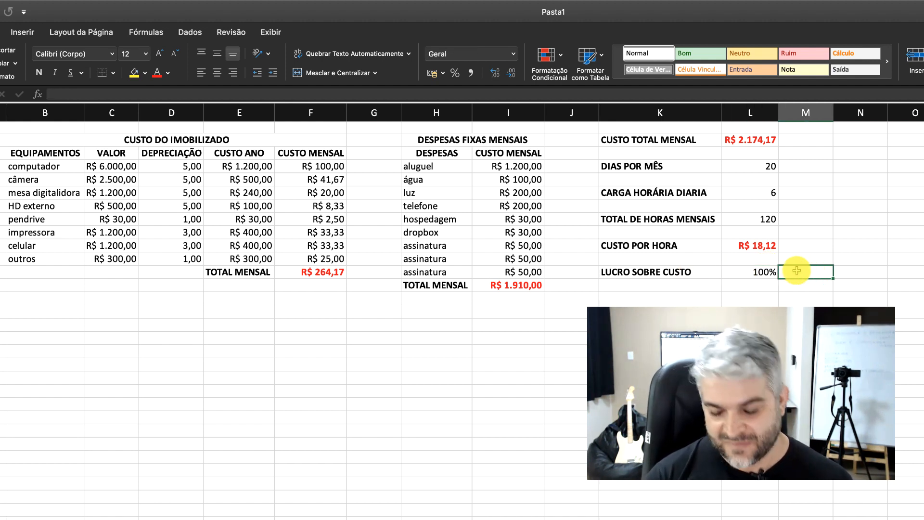
{"action": "type", "text": "="}
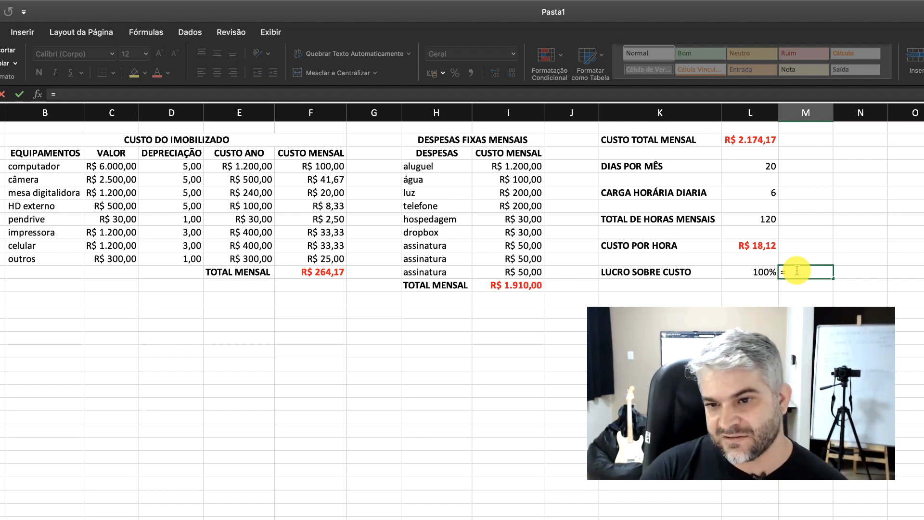
{"action": "left_click", "coordinate": [756, 246]}
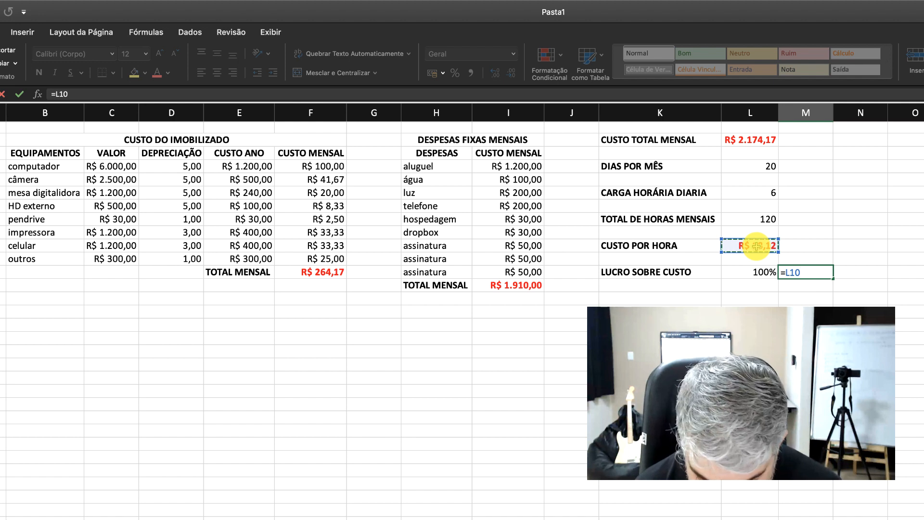
{"action": "type", "text": "*"}
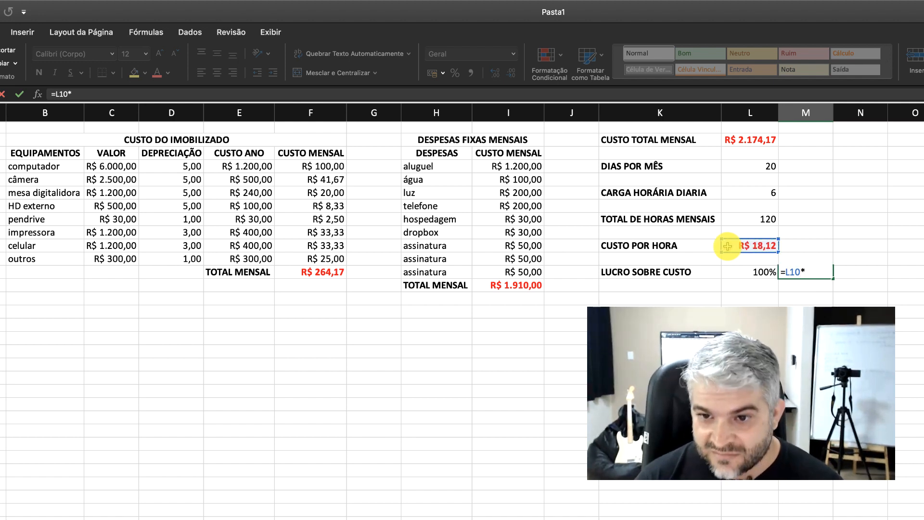
{"action": "left_click", "coordinate": [744, 273]}
{"action": "key", "text": "Return"}
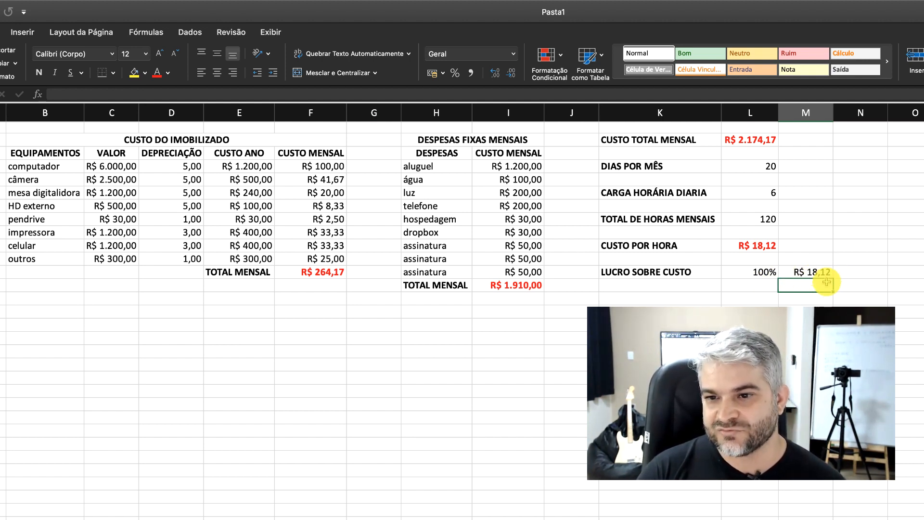
- Set the profit over cost percentage in cell L12 to 200%
{"action": "left_click", "coordinate": [760, 272]}
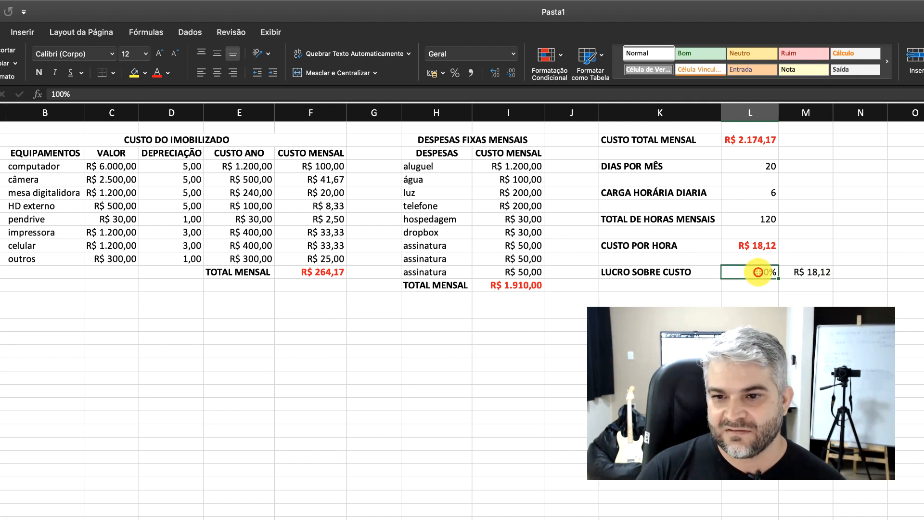
{"action": "left_click", "coordinate": [811, 272]}
{"action": "left_click", "coordinate": [760, 272]}
{"action": "left_click", "coordinate": [810, 272]}
{"action": "left_click", "coordinate": [756, 272]}
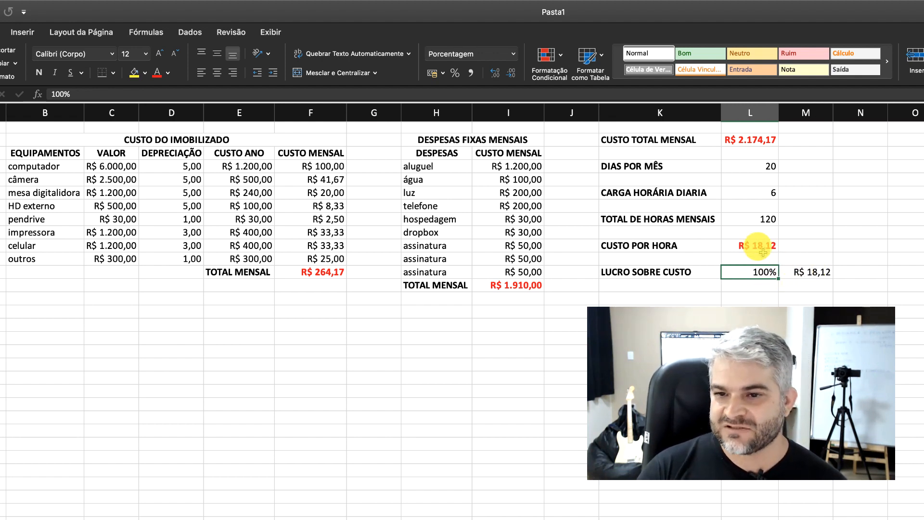
{"action": "double_click", "coordinate": [757, 271]}
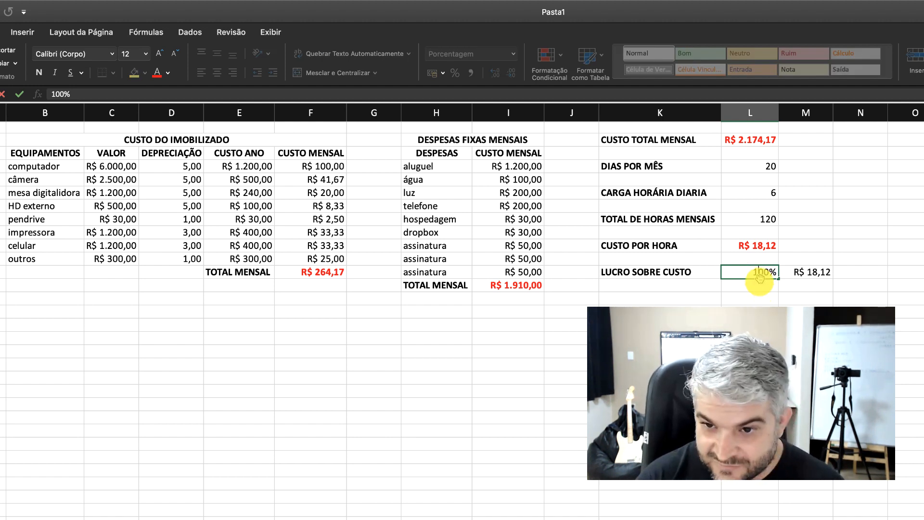
{"action": "left_click", "coordinate": [762, 270]}
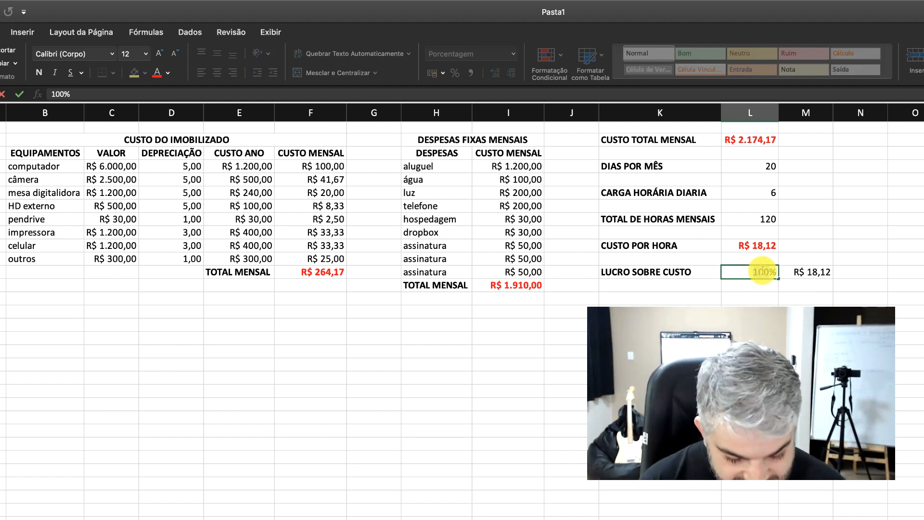
{"action": "key", "text": "Return"}
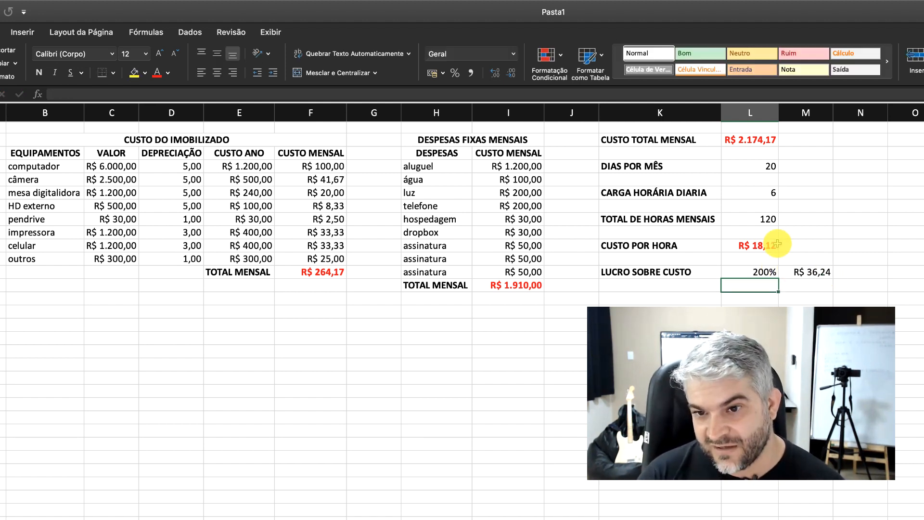
{"action": "left_click", "coordinate": [760, 273]}
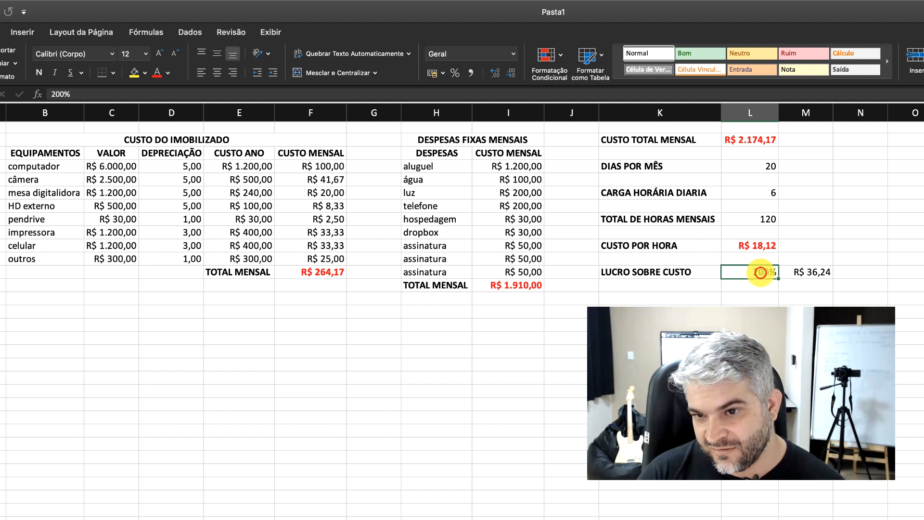
{"action": "double_click", "coordinate": [766, 273]}
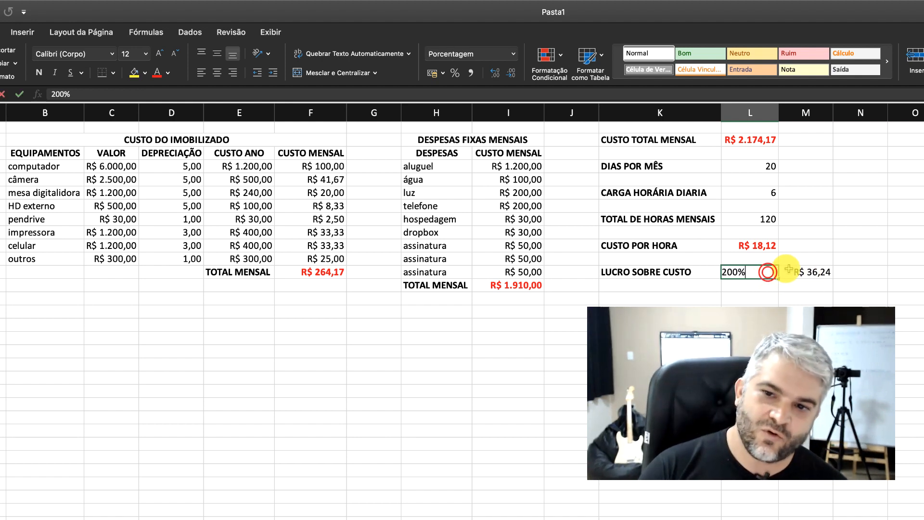
{"action": "left_click", "coordinate": [812, 272]}
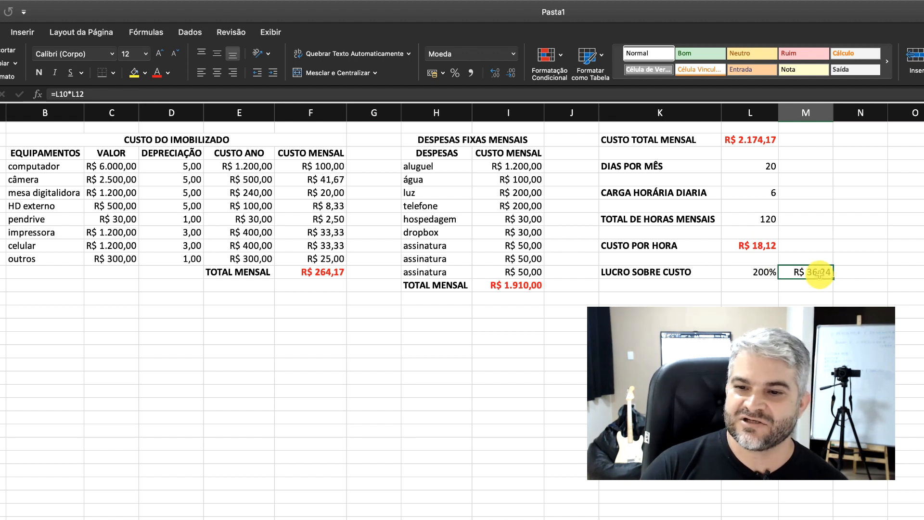
{"action": "left_click", "coordinate": [767, 272]}
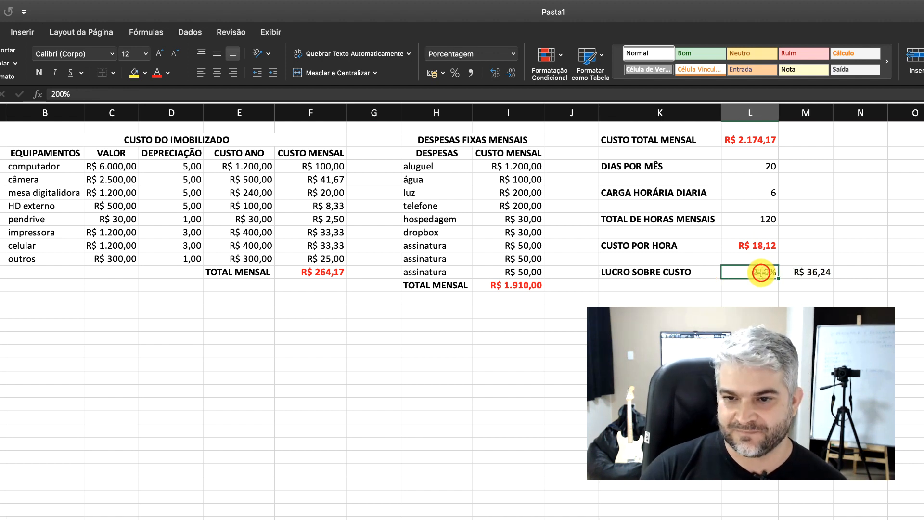
- Rewrite the LUCRO SOBRE CUSTO amount in M12 as =(L10*L12)+L10 to add the hourly cost to the profit
{"action": "left_click", "coordinate": [802, 272]}
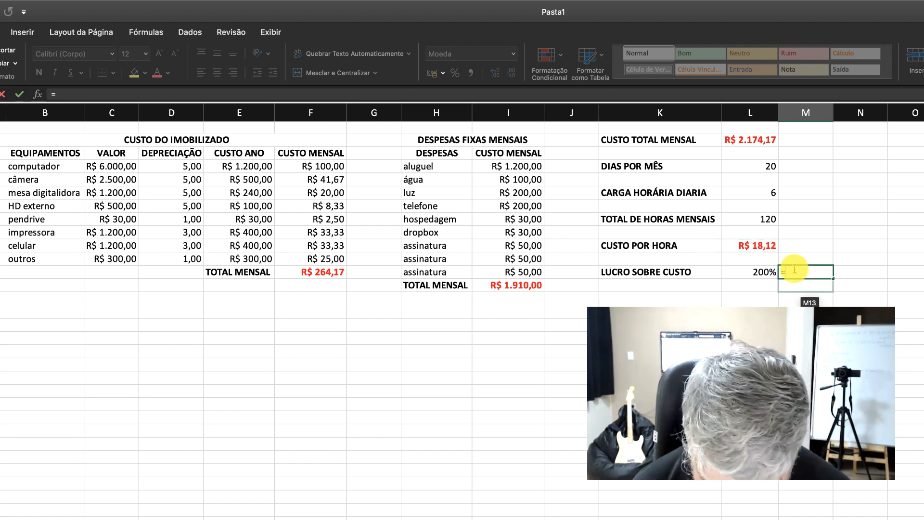
{"action": "type", "text": "()"}
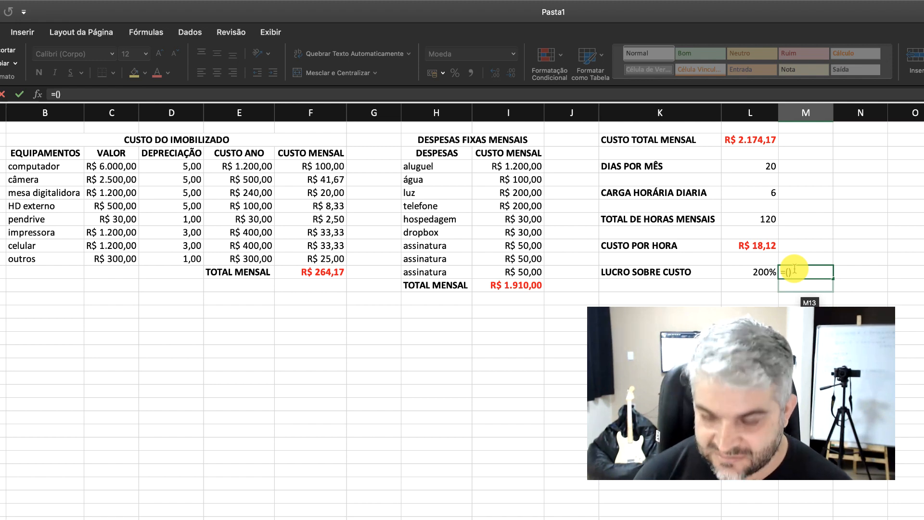
{"action": "key", "text": "Return"}
{"action": "left_click", "coordinate": [655, 271]}
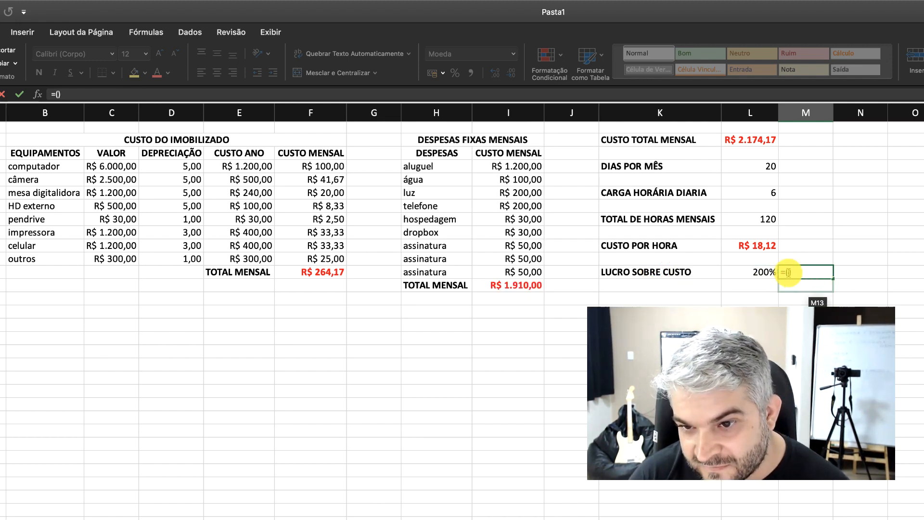
{"action": "left_click", "coordinate": [758, 247]}
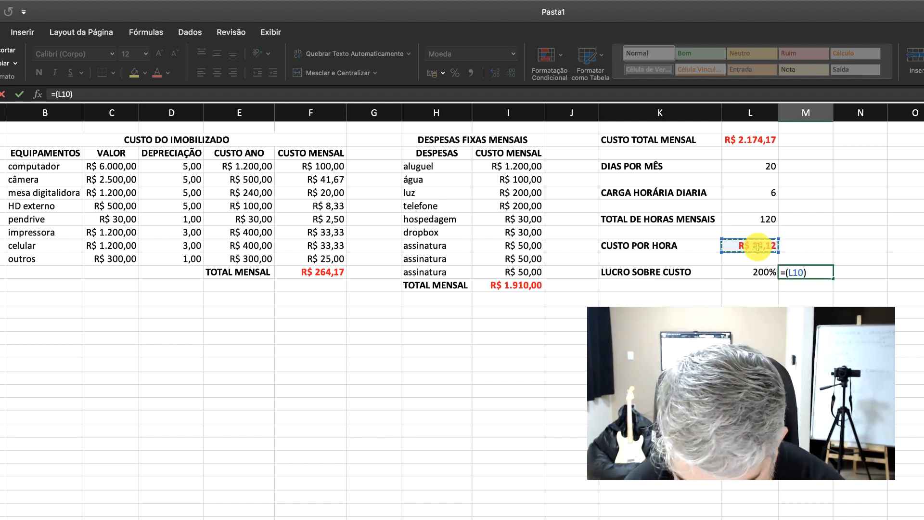
{"action": "type", "text": "*"}
{"action": "left_click", "coordinate": [756, 273]}
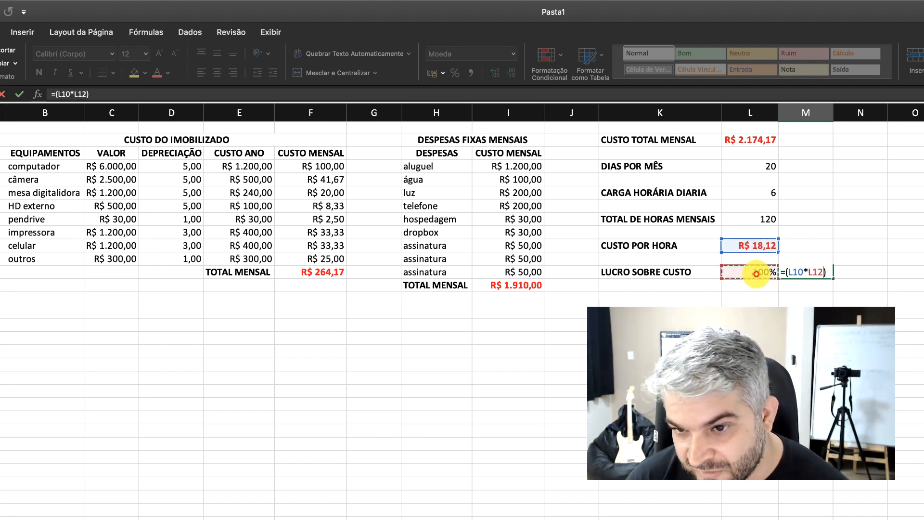
{"action": "left_click", "coordinate": [829, 269]}
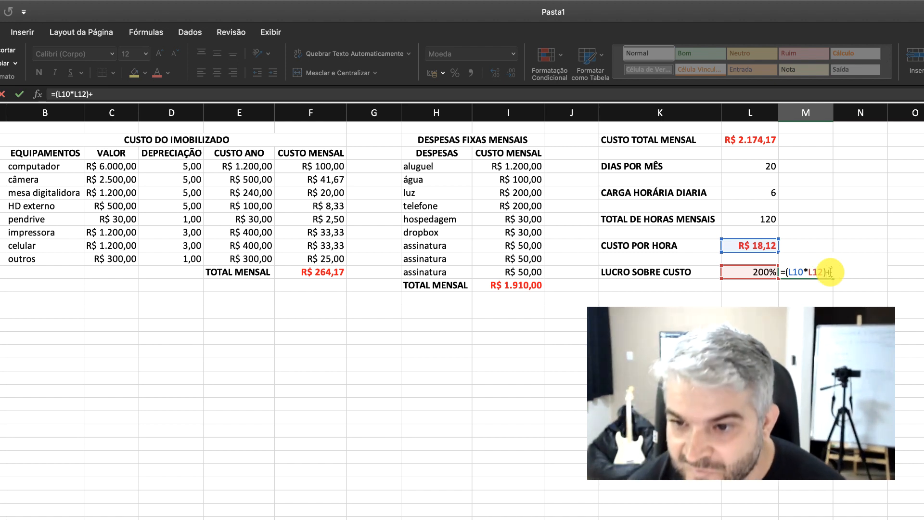
{"action": "left_click", "coordinate": [756, 246]}
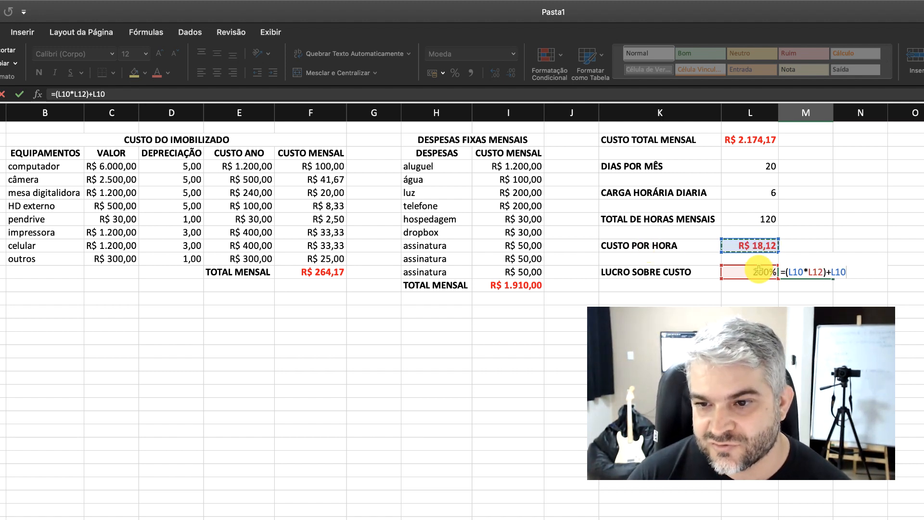
{"action": "key", "text": "Return"}
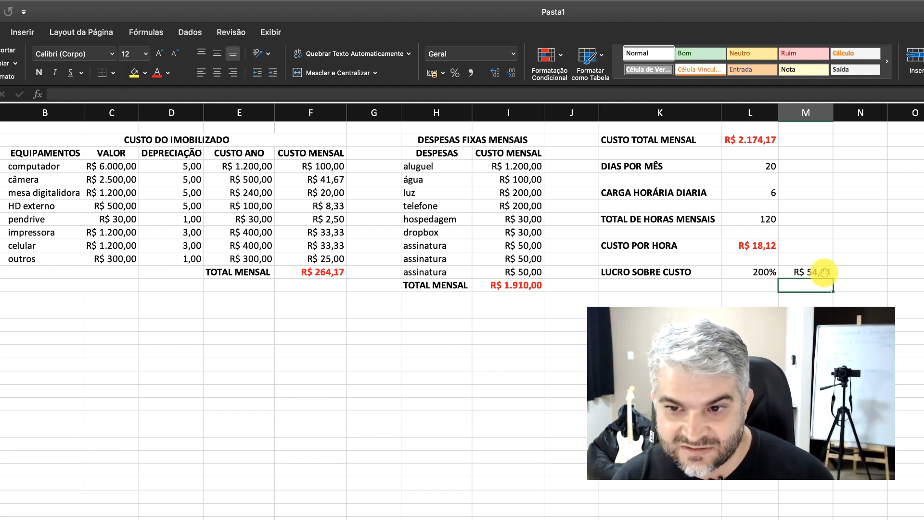
- Set the profit over cost percentage in cell L12 back to 100%
{"action": "left_click", "coordinate": [813, 271]}
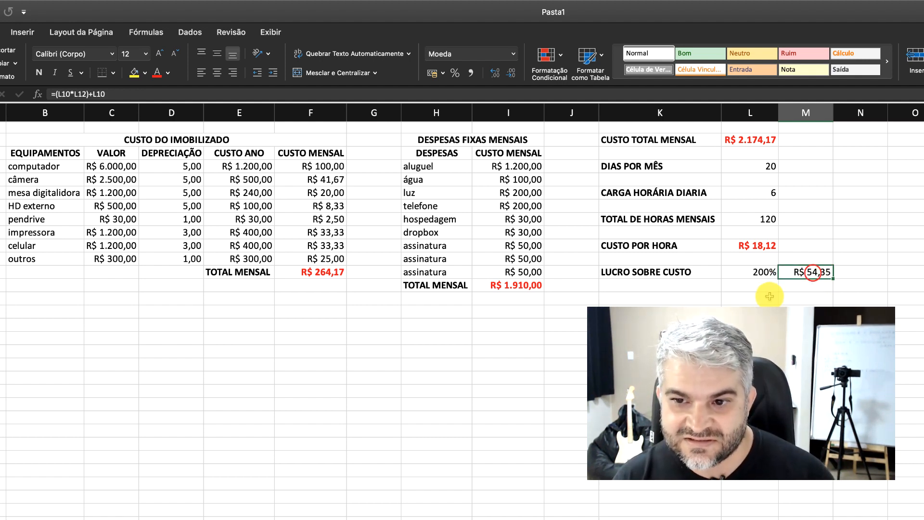
{"action": "double_click", "coordinate": [758, 271]}
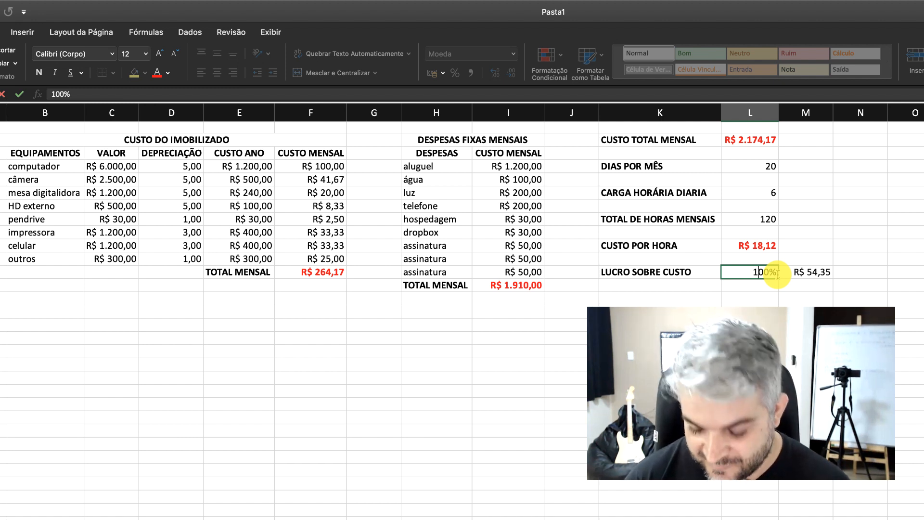
{"action": "key", "text": "Return"}
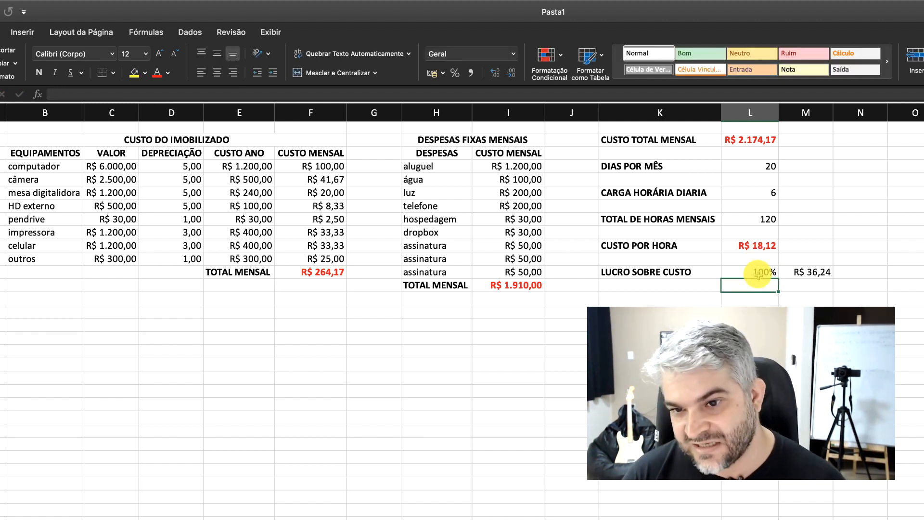
{"action": "left_click", "coordinate": [794, 272]}
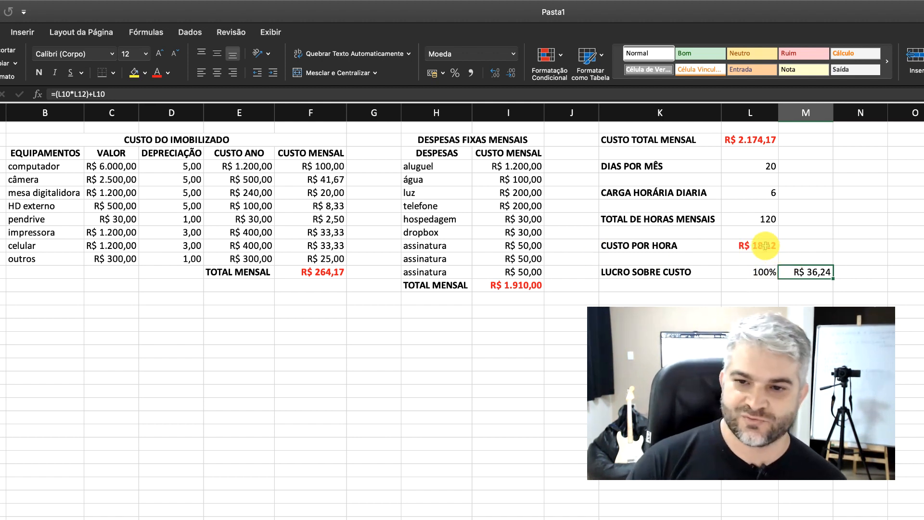
{"action": "left_click", "coordinate": [761, 272]}
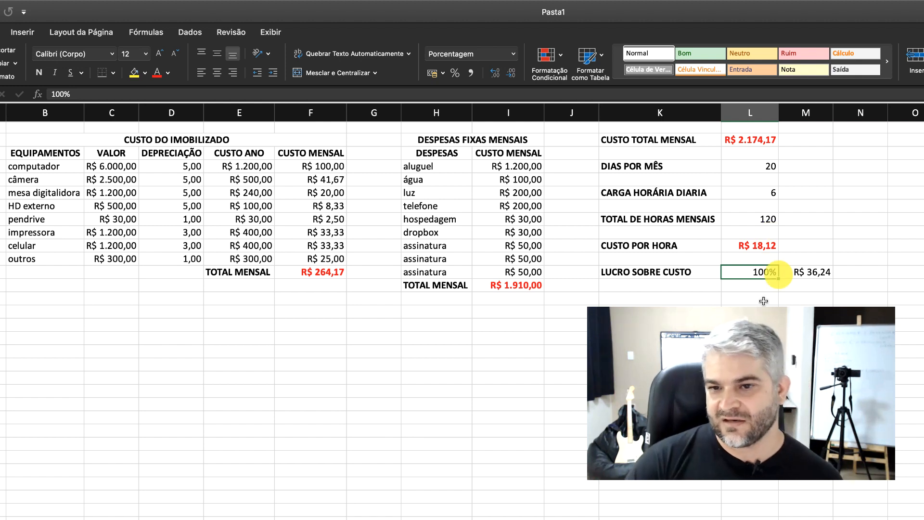
{"action": "left_click", "coordinate": [801, 272]}
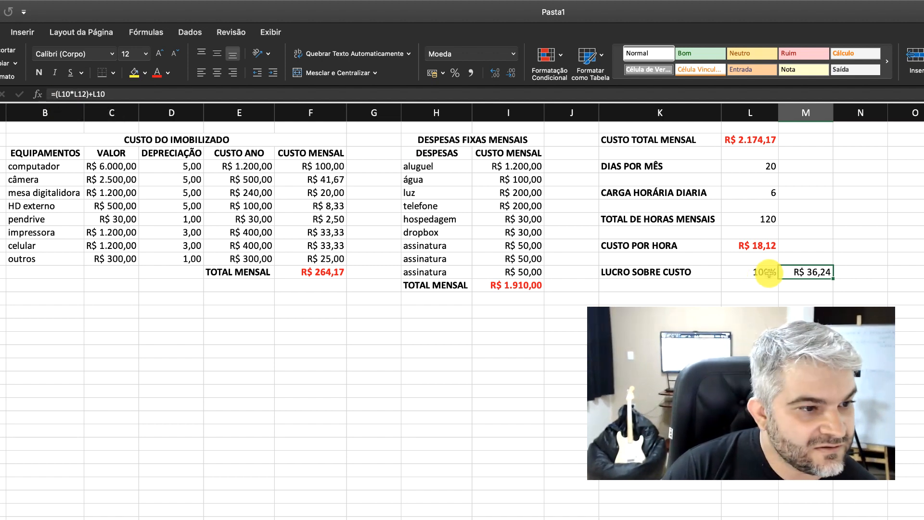
{"action": "left_click", "coordinate": [761, 244]}
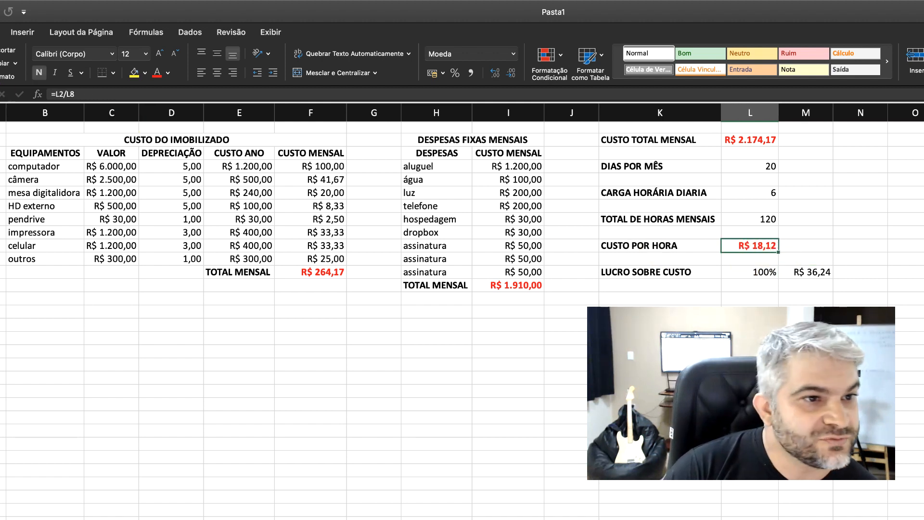
{"action": "left_click", "coordinate": [792, 272]}
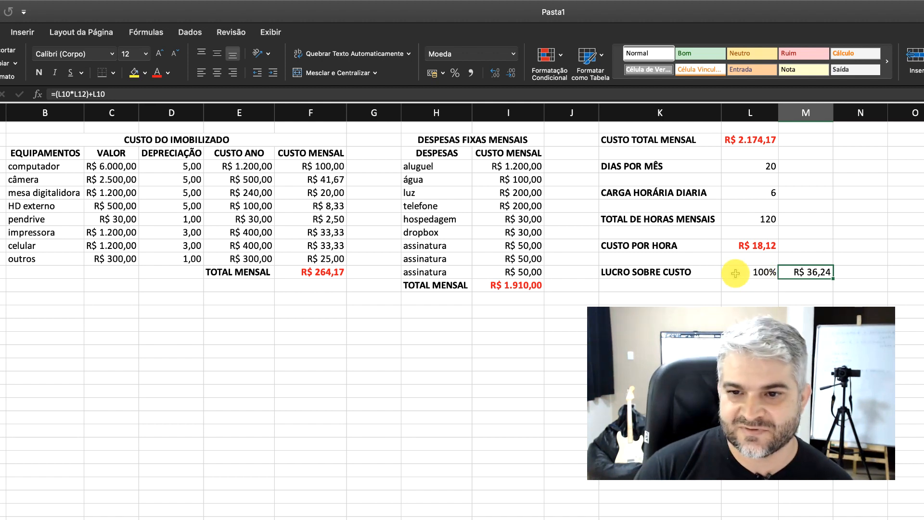
{"action": "left_click", "coordinate": [762, 275]}
- Format the LUCRO SOBRE CUSTO amount in cell M12 in red and bold
{"action": "left_click", "coordinate": [821, 273]}
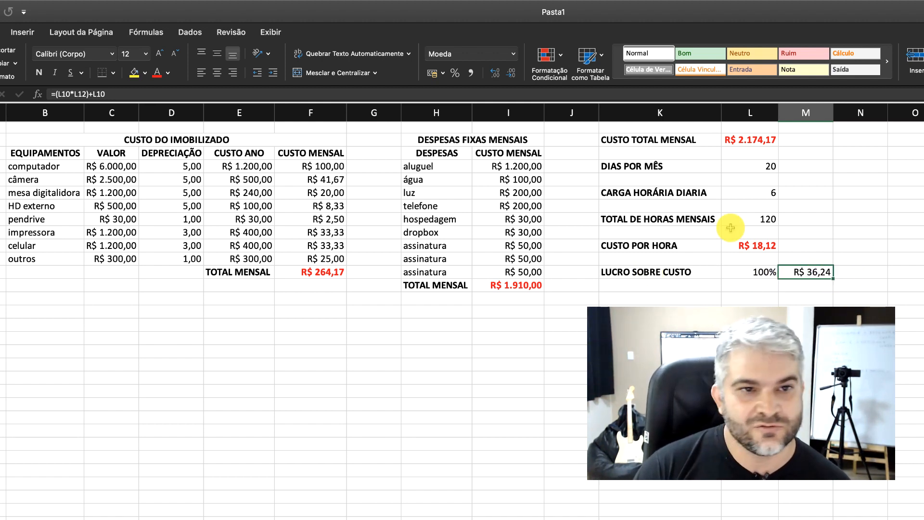
{"action": "left_click", "coordinate": [157, 73]}
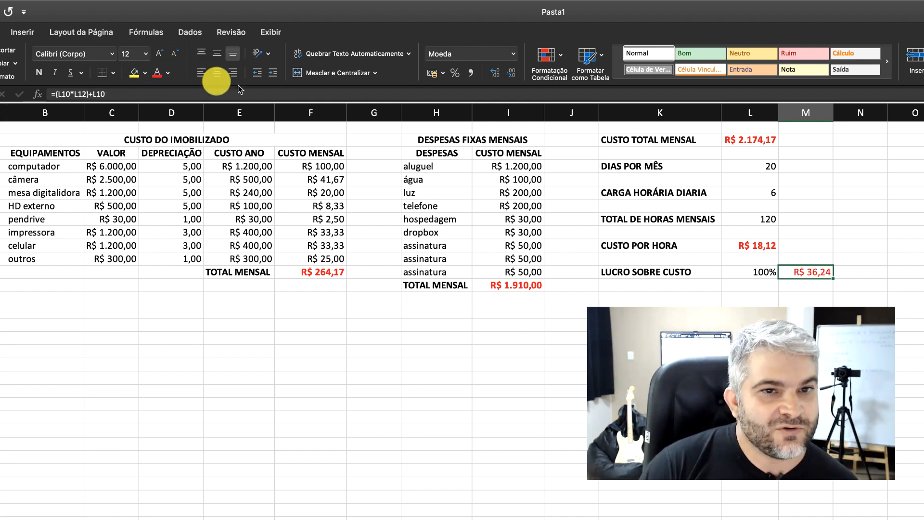
{"action": "scroll", "coordinate": [746, 240], "scroll_direction": "up", "scroll_amount": 1}
{"action": "scroll", "coordinate": [241, 137], "scroll_direction": "down", "scroll_amount": 1}
{"action": "scroll", "coordinate": [673, 266], "scroll_direction": "left", "scroll_amount": 1}
{"action": "scroll", "coordinate": [721, 274], "scroll_direction": "up", "scroll_amount": 1}
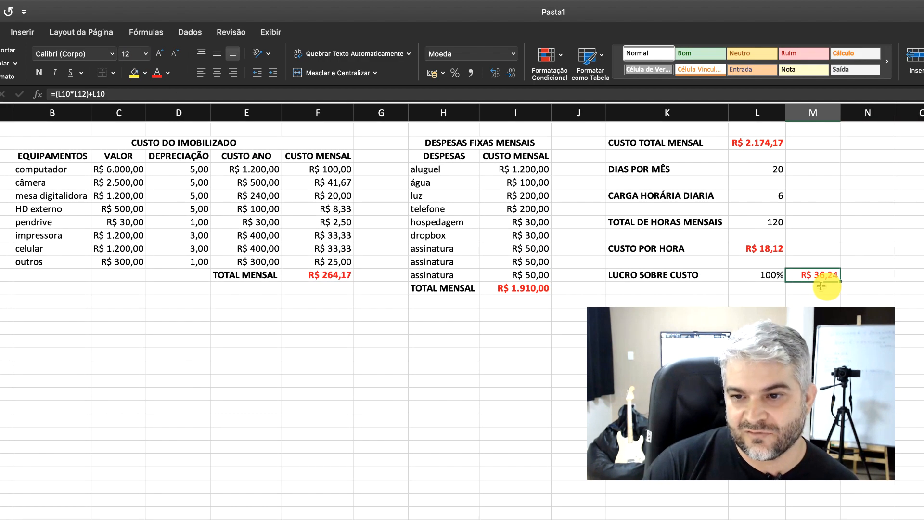
{"action": "scroll", "coordinate": [821, 286], "scroll_direction": "right", "scroll_amount": 1}
{"action": "scroll", "coordinate": [707, 273], "scroll_direction": "right", "scroll_amount": 2}
{"action": "scroll", "coordinate": [674, 289], "scroll_direction": "left", "scroll_amount": 3}
{"action": "left_click", "coordinate": [623, 276]}
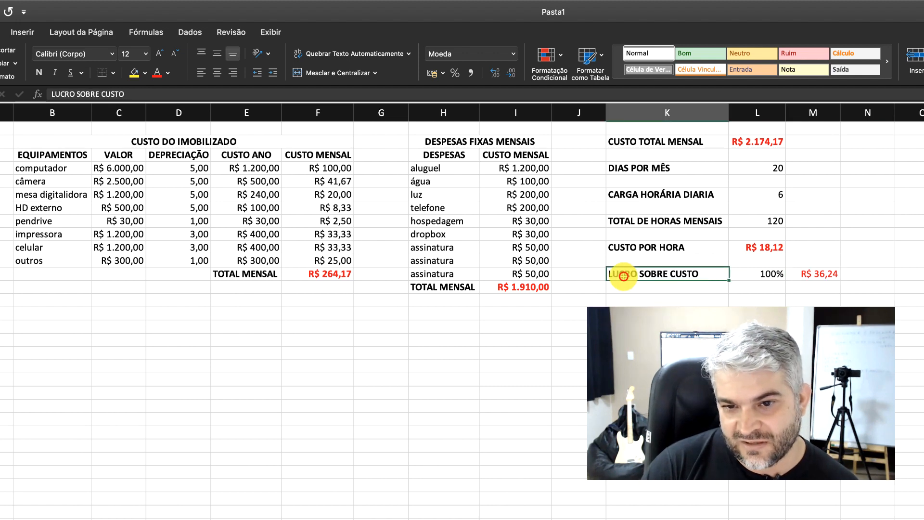
{"action": "double_click", "coordinate": [623, 276]}
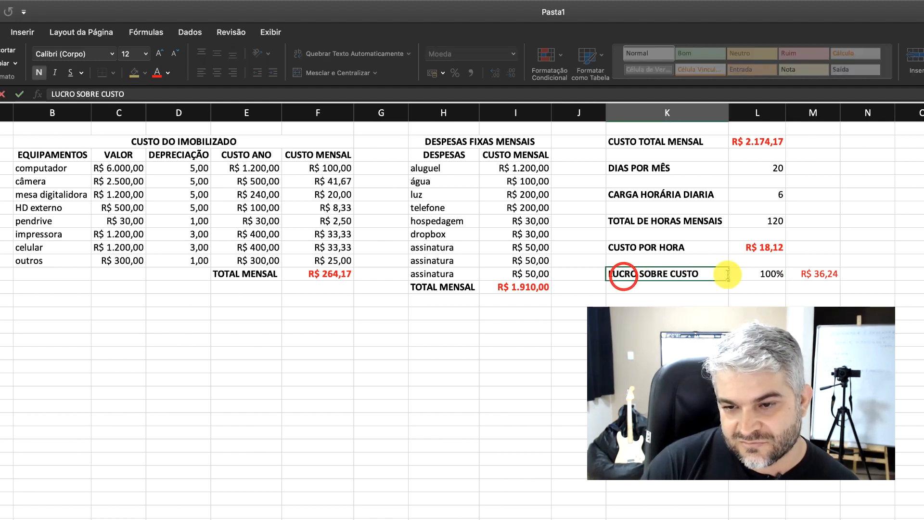
{"action": "left_click", "coordinate": [827, 275]}
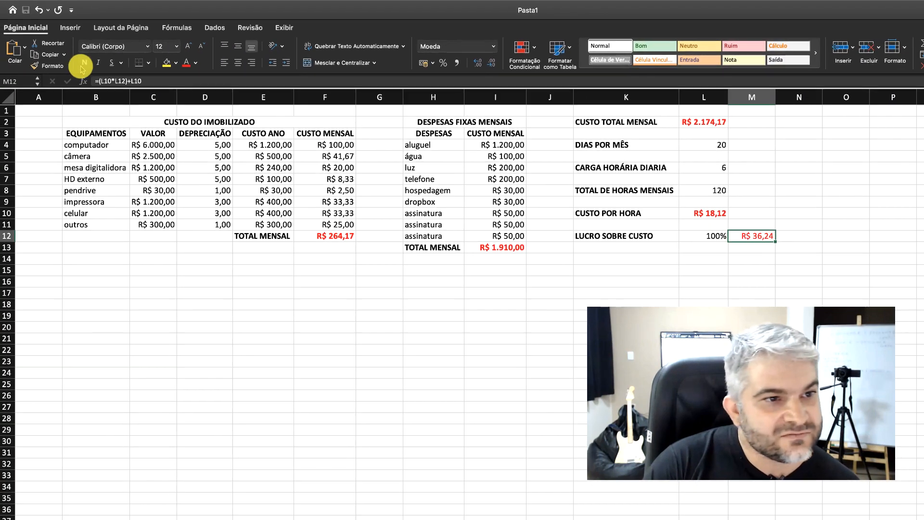
{"action": "left_click", "coordinate": [38, 73]}
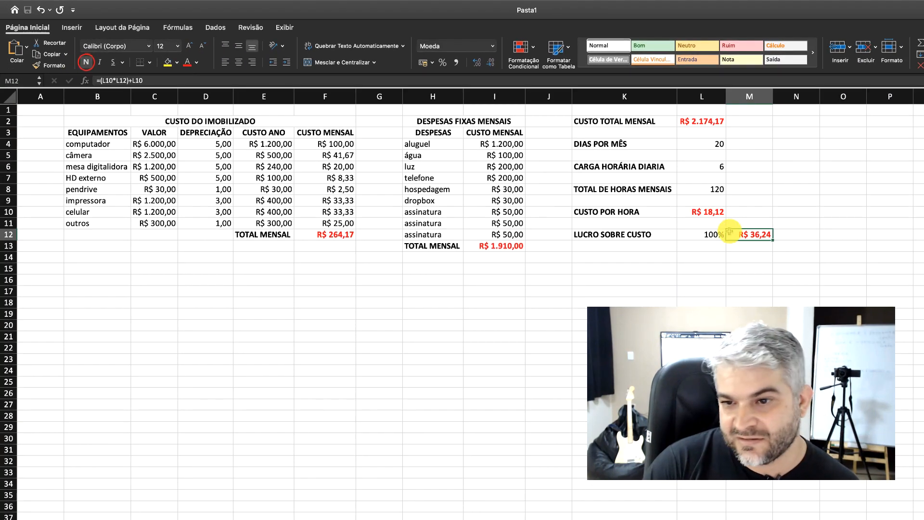
- Enter the label VALOR MENSAL in cell K14, below LUCRO SOBRE CUSTO
{"action": "left_click", "coordinate": [754, 247]}
{"action": "left_click", "coordinate": [596, 259]}
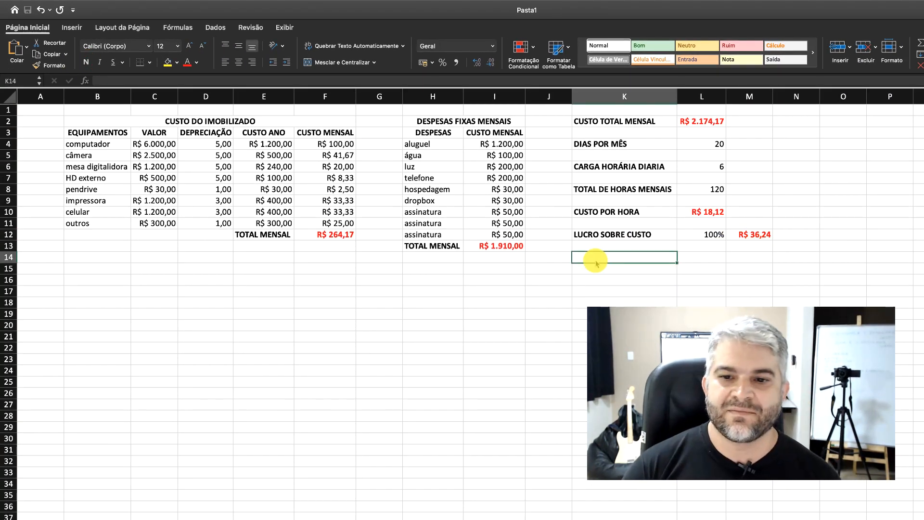
{"action": "left_click", "coordinate": [754, 235]}
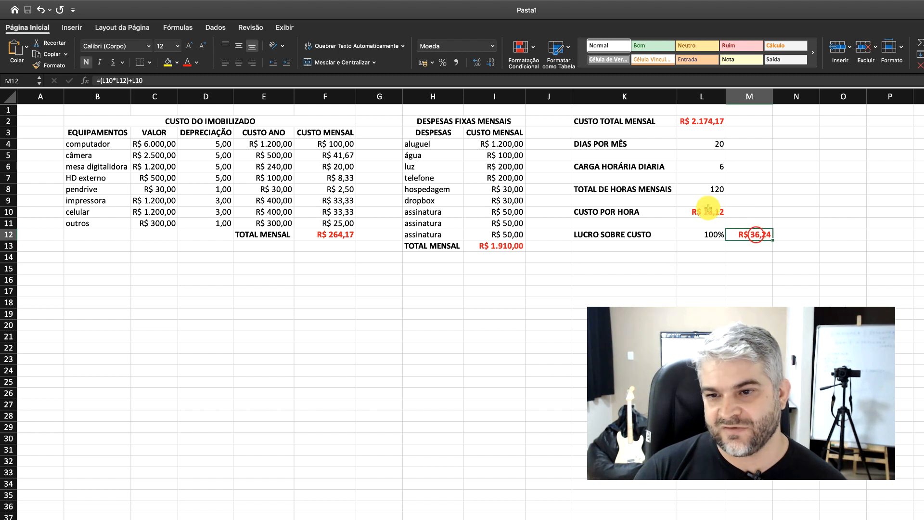
{"action": "left_click", "coordinate": [619, 257]}
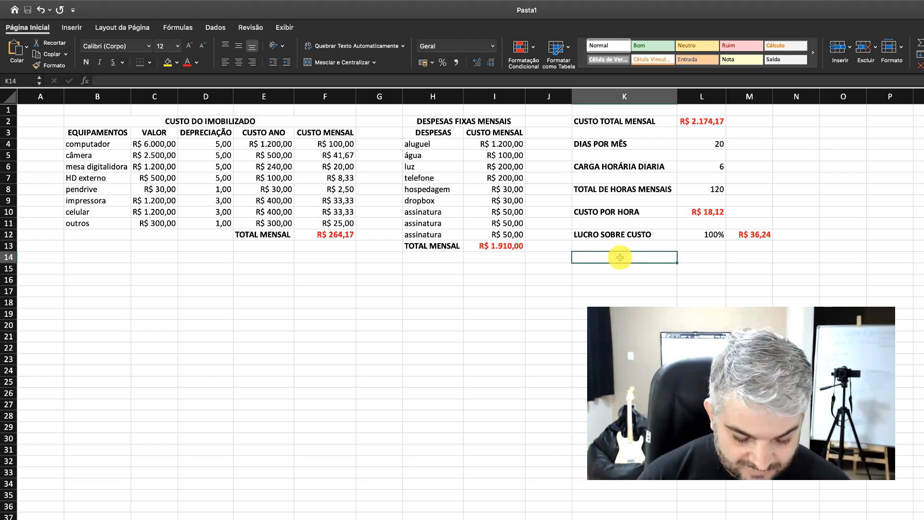
{"action": "type", "text": "VALOR"}
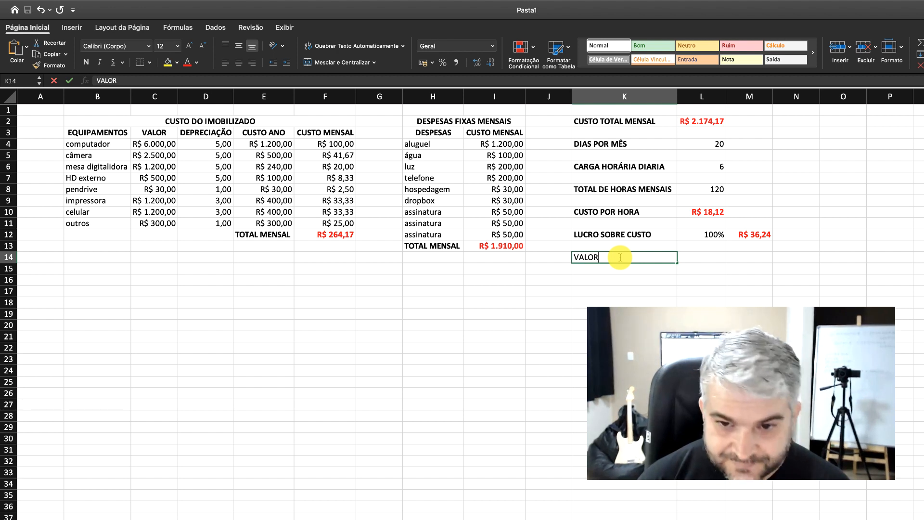
{"action": "type", "text": " MENSAL"}
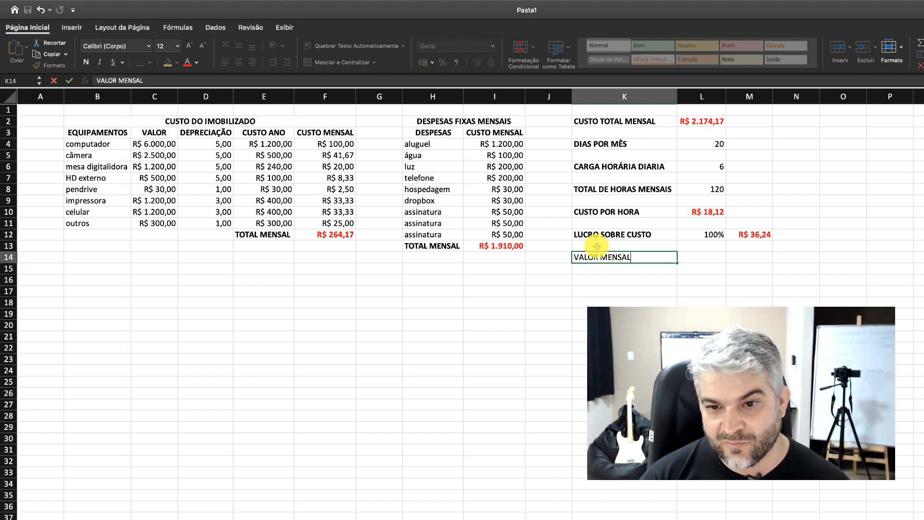
{"action": "left_click", "coordinate": [751, 237]}
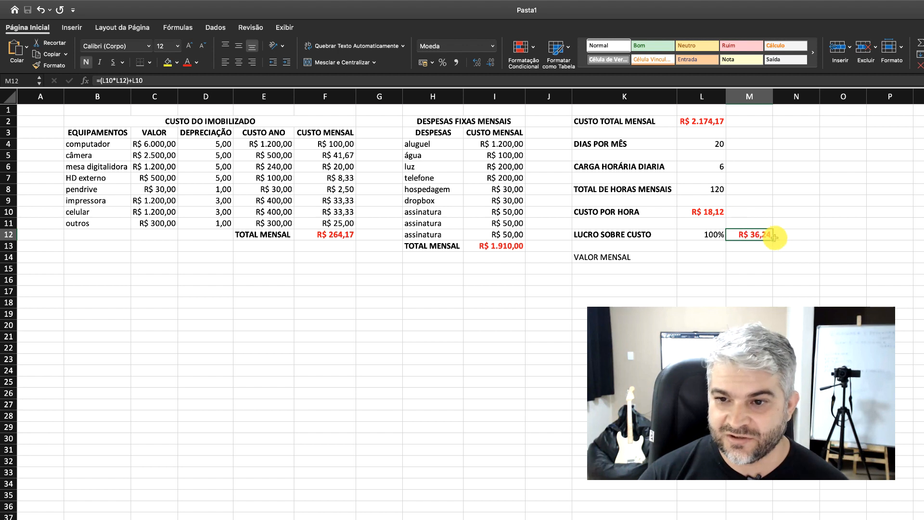
- Replace the label in cell K14 with LUCRO BRUTO TOTAL and make it bold
{"action": "double_click", "coordinate": [622, 257]}
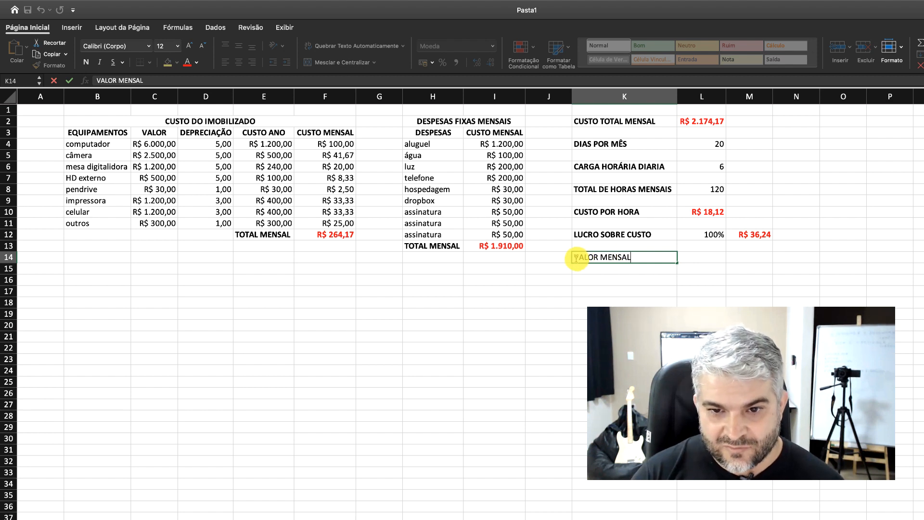
{"action": "left_click_drag", "start_coordinate": [572, 256], "coordinate": [634, 255]}
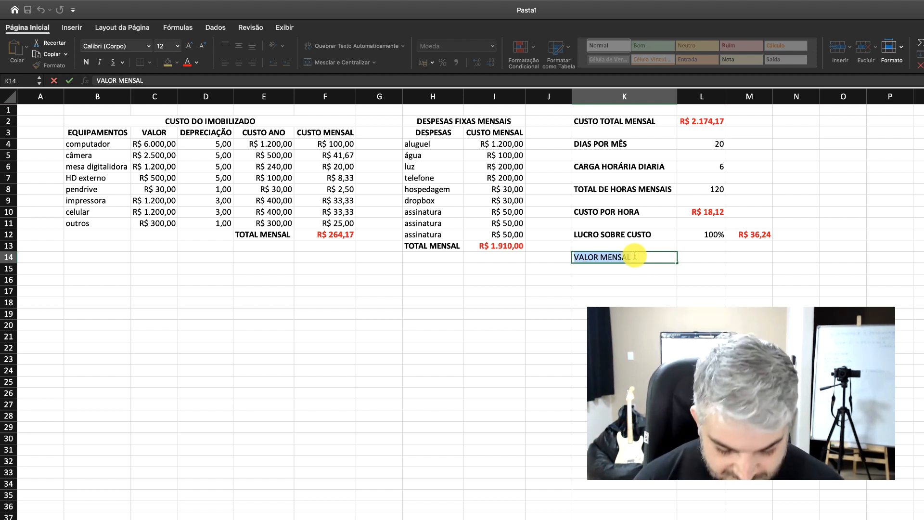
{"action": "type", "text": "LUCRO BRUTO TOTAL"}
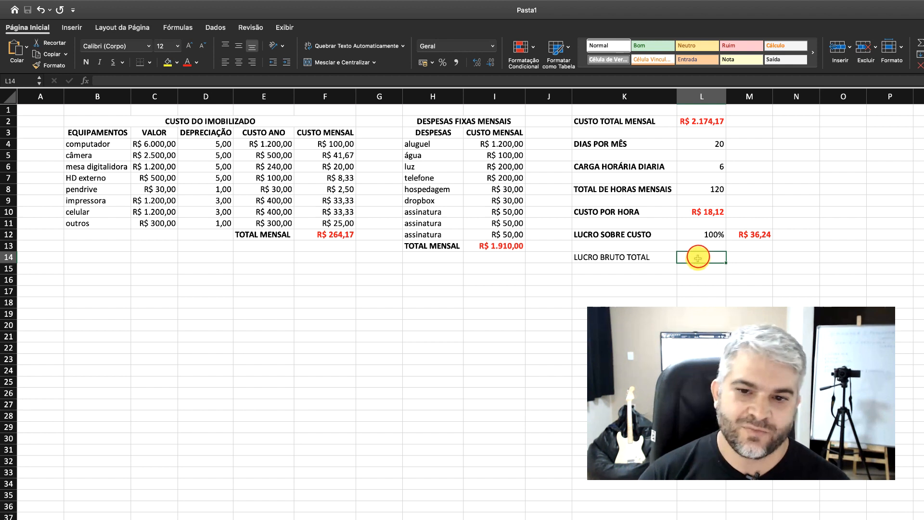
{"action": "left_click", "coordinate": [652, 258]}
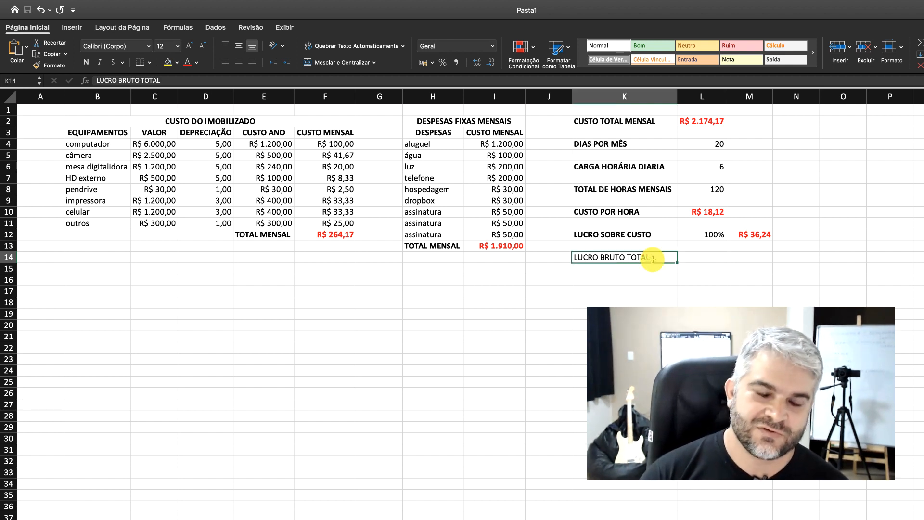
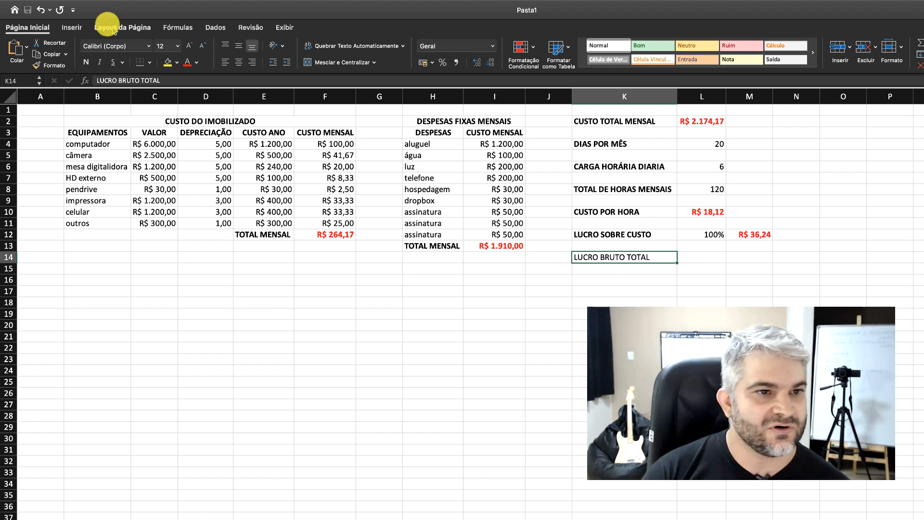
{"action": "left_click", "coordinate": [86, 62]}
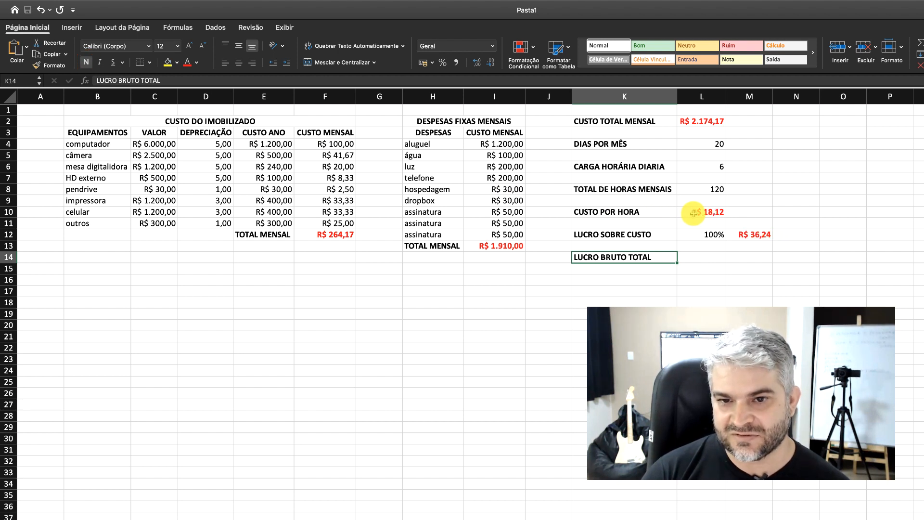
{"action": "left_click", "coordinate": [616, 212]}
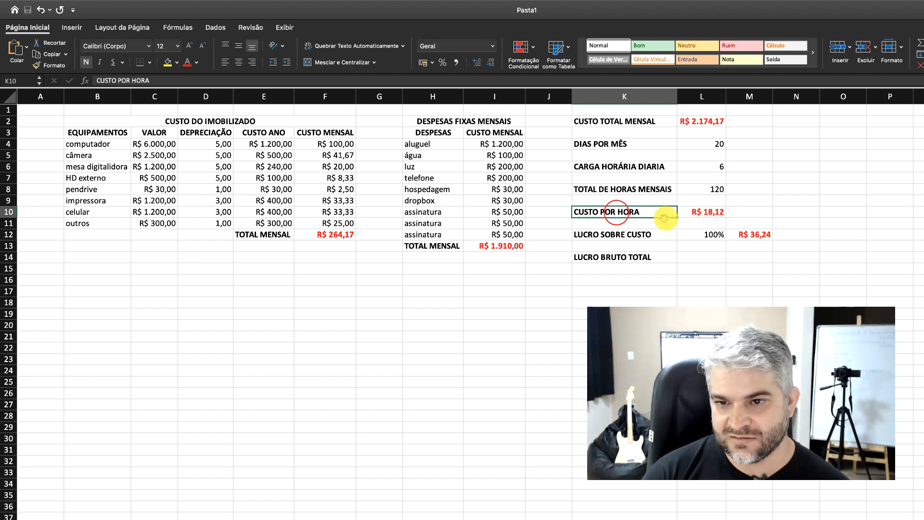
{"action": "left_click", "coordinate": [649, 236]}
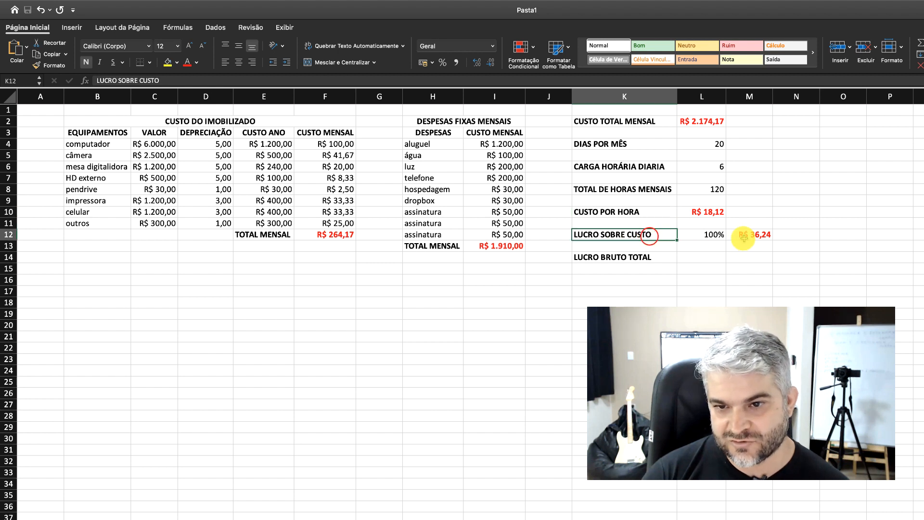
{"action": "left_click", "coordinate": [759, 234]}
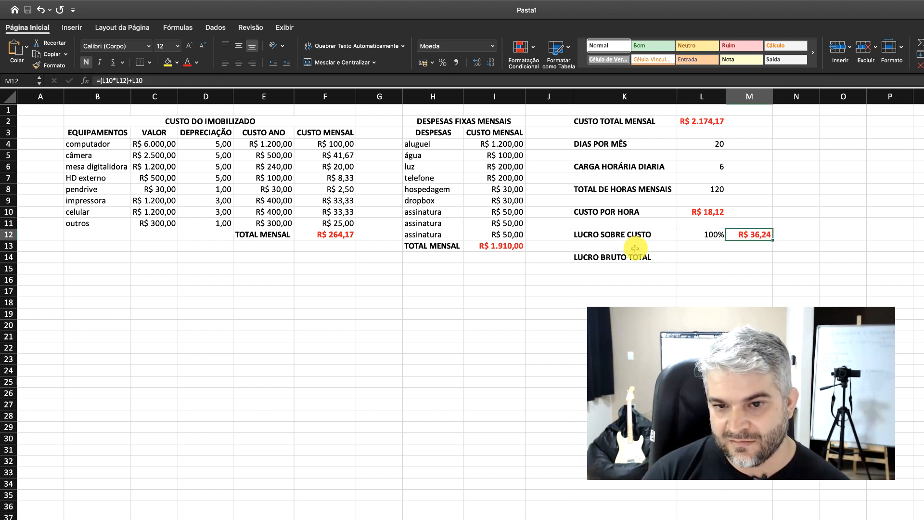
{"action": "left_click", "coordinate": [594, 258]}
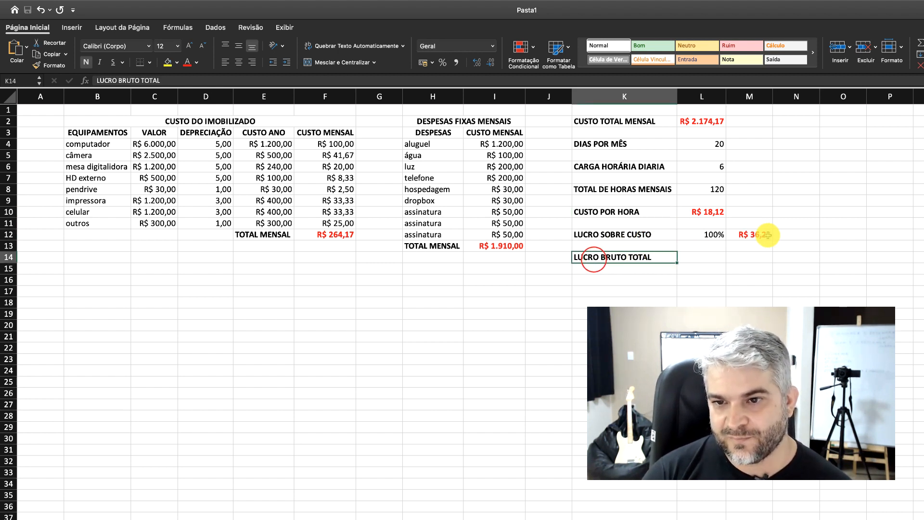
{"action": "left_click", "coordinate": [710, 189]}
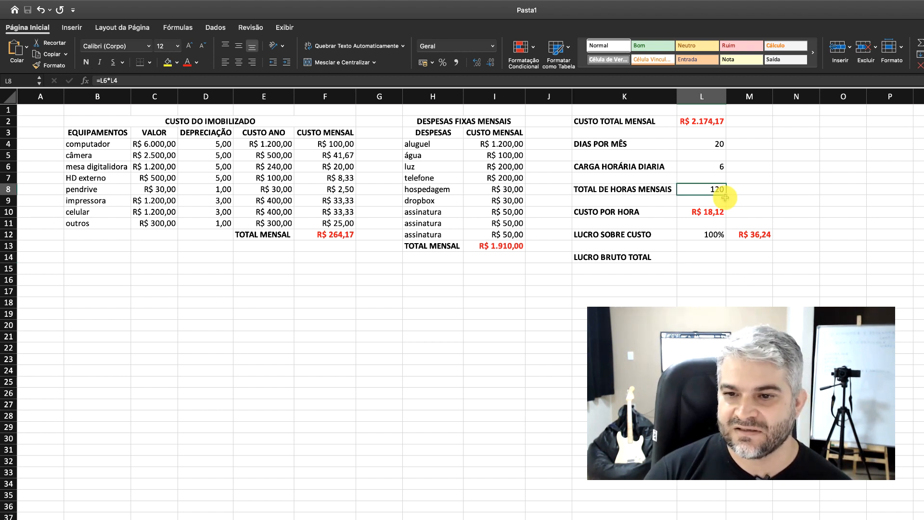
{"action": "left_click", "coordinate": [756, 234]}
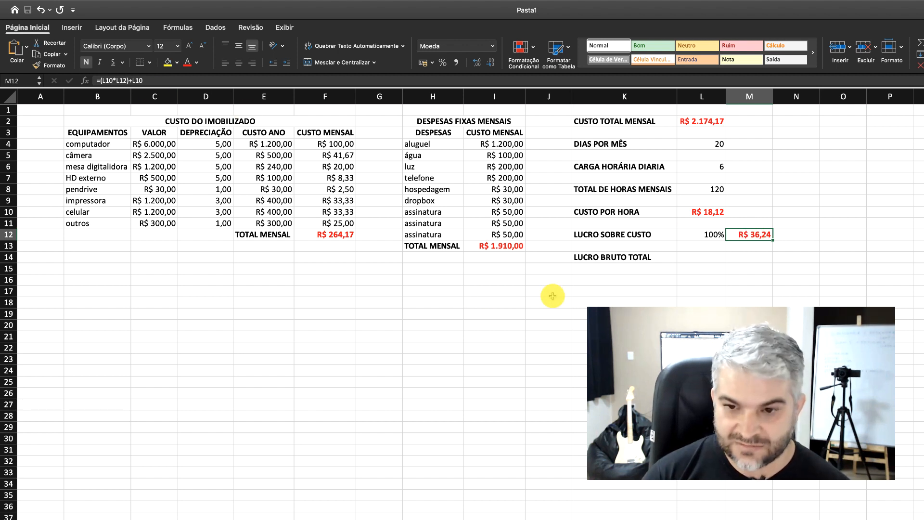
- Calculate the total gross profit in cell L14 with =M12*L8, multiplying the hourly rate including profit by the total monthly hours
{"action": "left_click", "coordinate": [703, 256]}
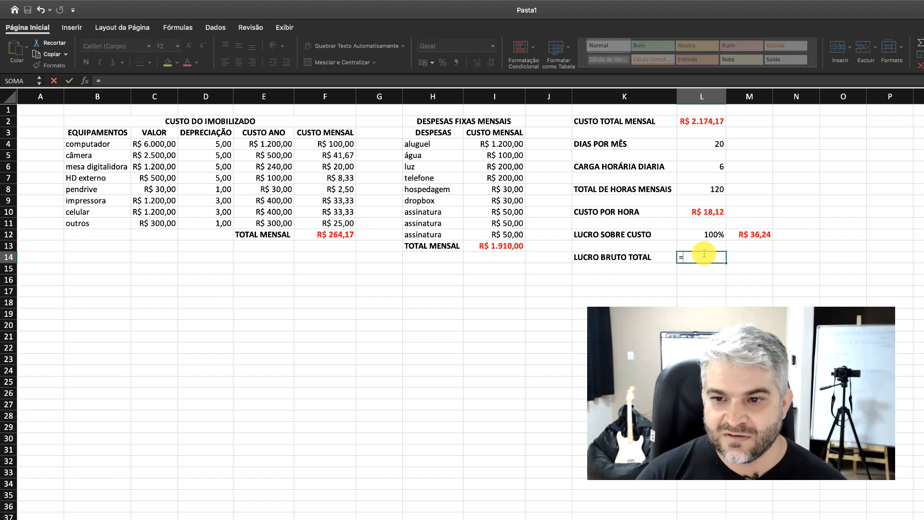
{"action": "left_click", "coordinate": [749, 235]}
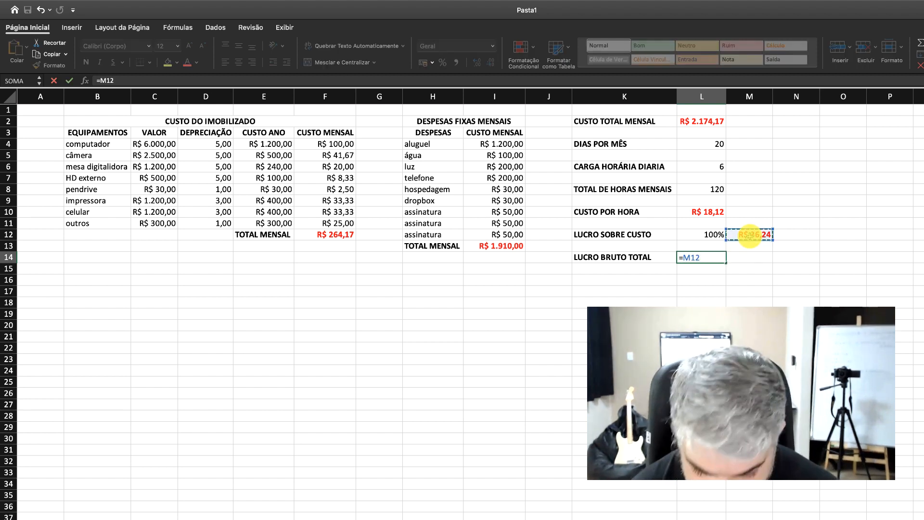
{"action": "type", "text": "*"}
{"action": "left_click", "coordinate": [707, 189]}
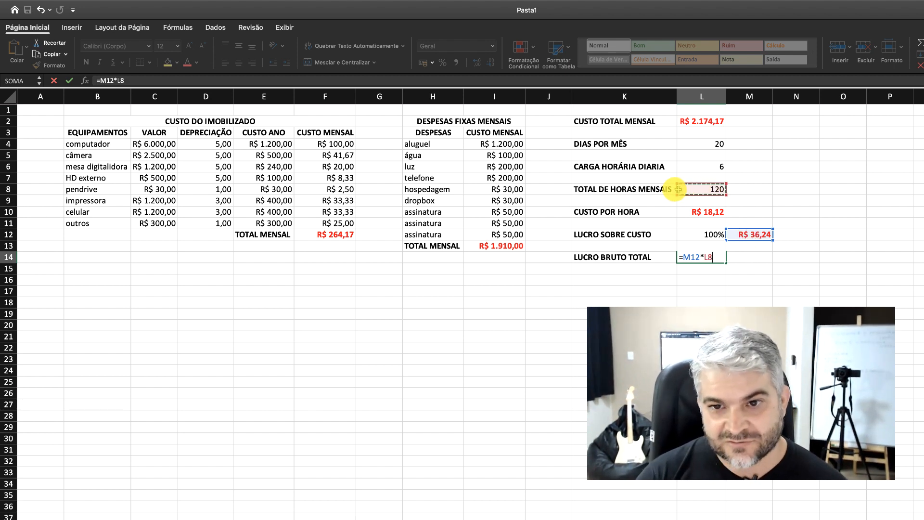
{"action": "key", "text": "Return"}
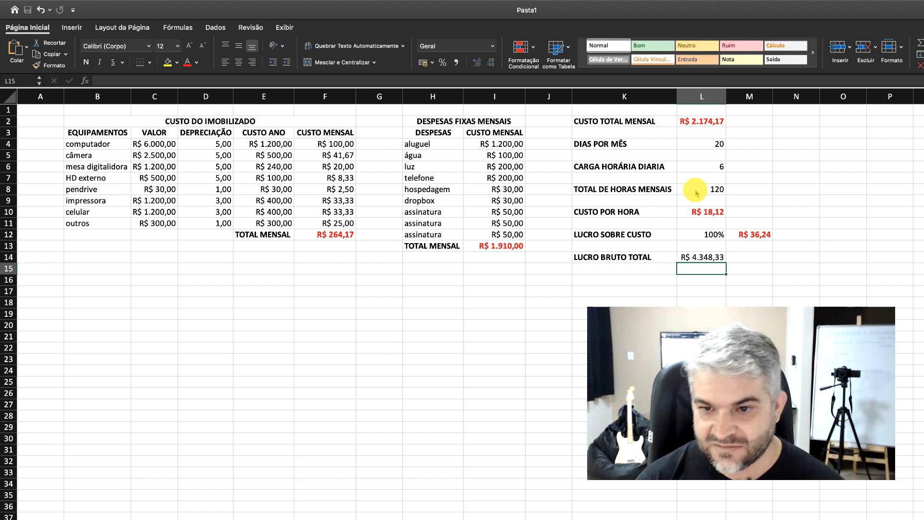
{"action": "left_click", "coordinate": [710, 257]}
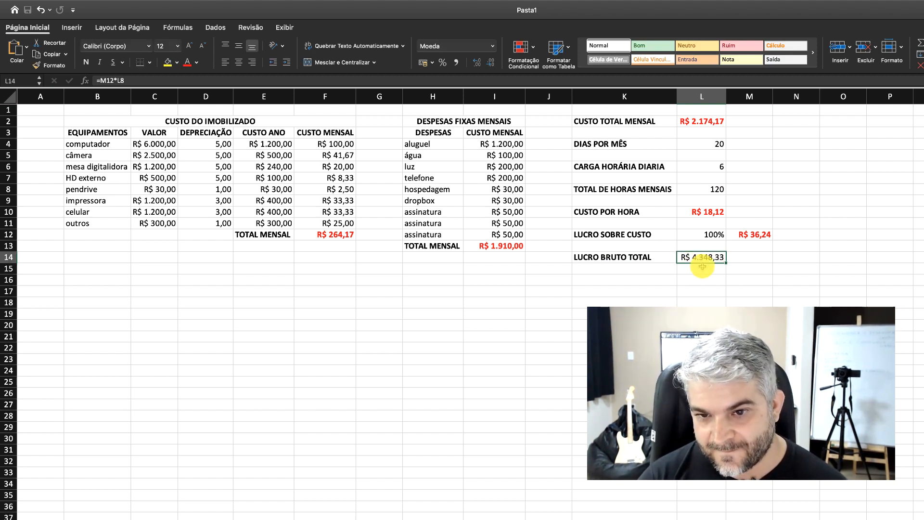
- Extend the label in cell K14 to LUCRO BRUTO TOTAL MENSAL and make the whole text bold
{"action": "left_click", "coordinate": [650, 256]}
{"action": "double_click", "coordinate": [653, 257]}
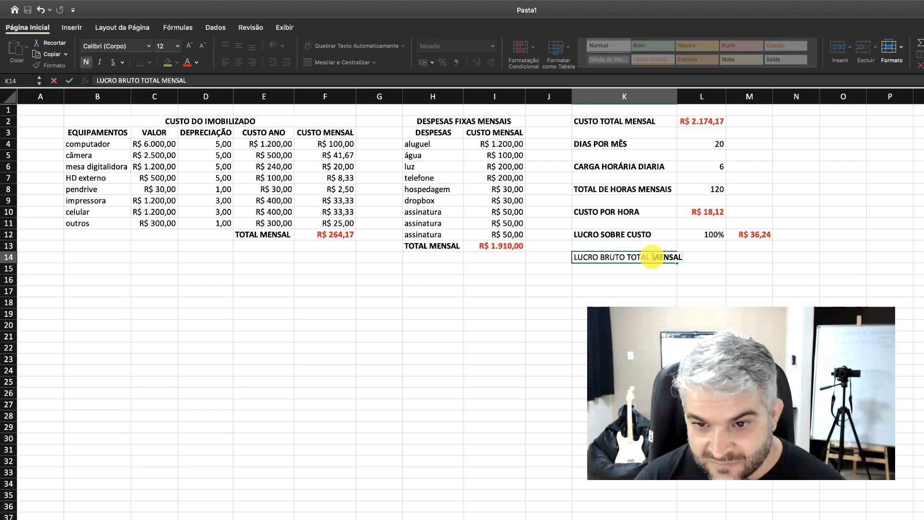
{"action": "triple_click", "coordinate": [627, 257]}
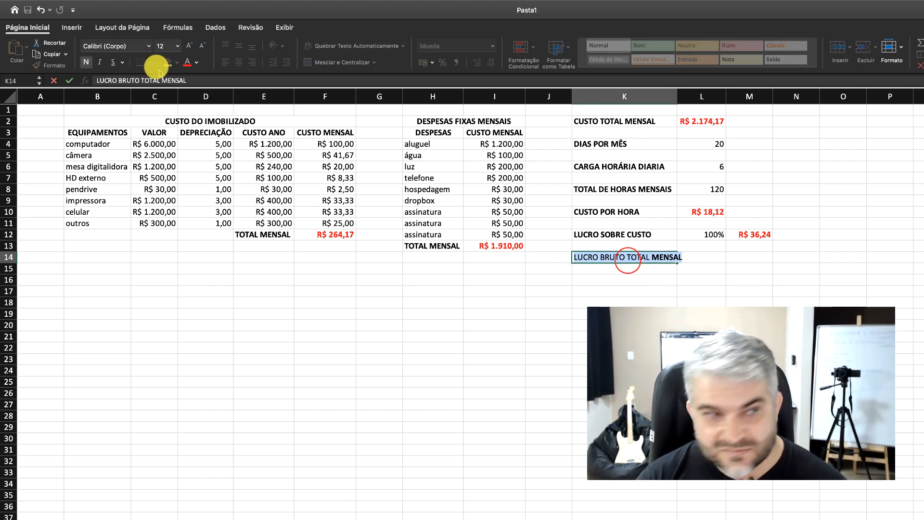
{"action": "left_click", "coordinate": [86, 62]}
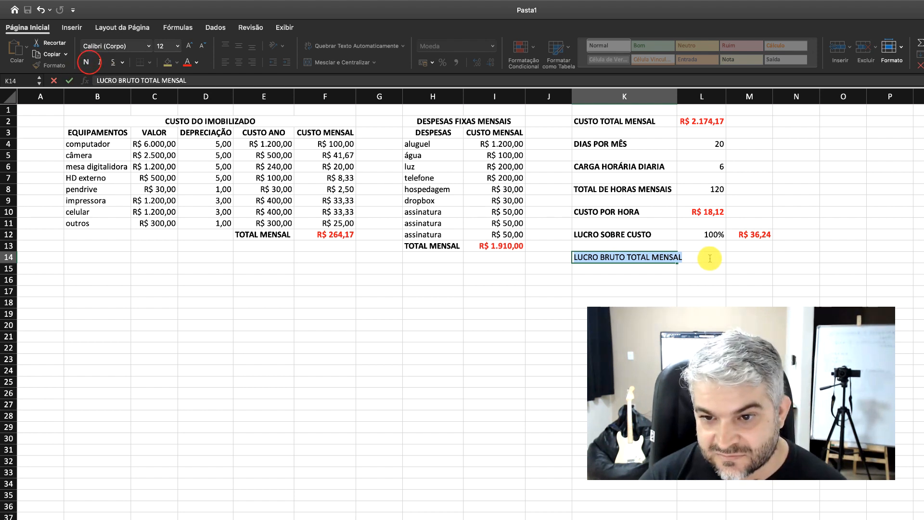
{"action": "left_click", "coordinate": [86, 62]}
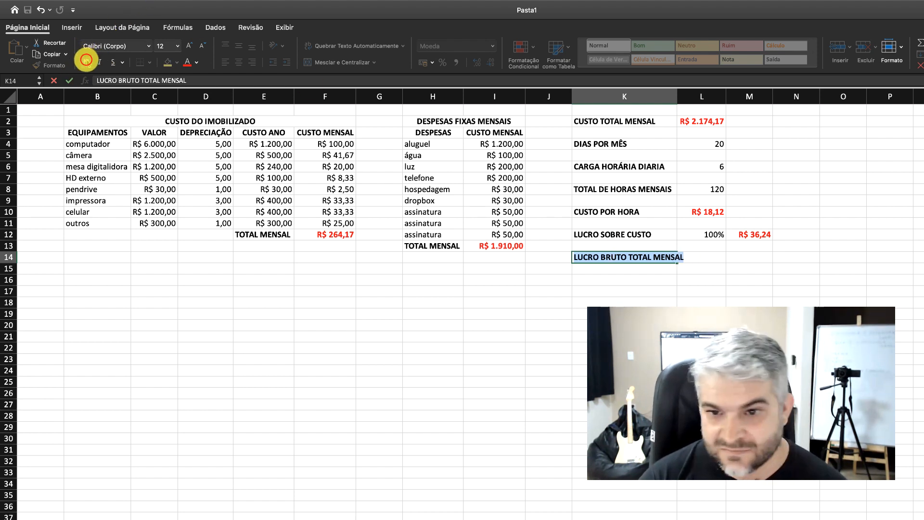
- Make the gross profit amount in cell L14 bold and widen column K to fit its longest label
{"action": "left_click", "coordinate": [715, 260]}
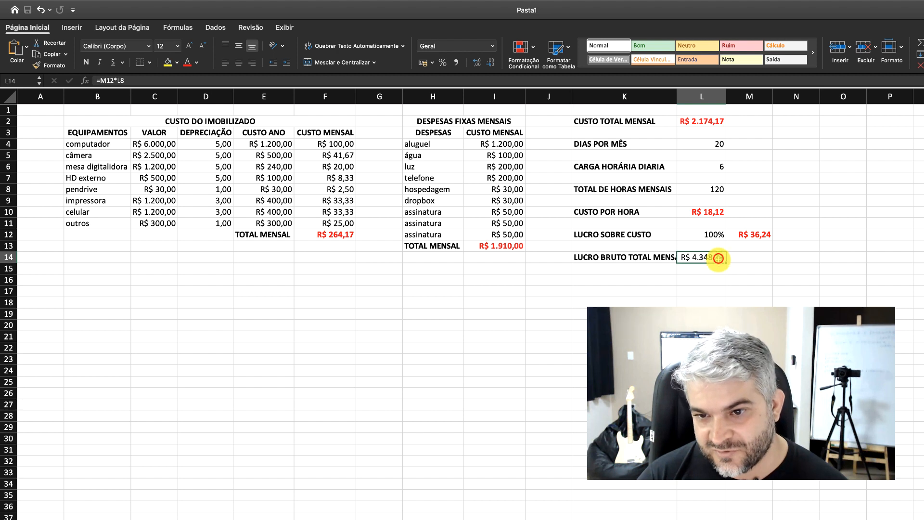
{"action": "left_click", "coordinate": [84, 62]}
{"action": "left_click_drag", "start_coordinate": [677, 94], "coordinate": [689, 95]}
{"action": "left_click", "coordinate": [764, 260]}
{"action": "left_click", "coordinate": [714, 258]}
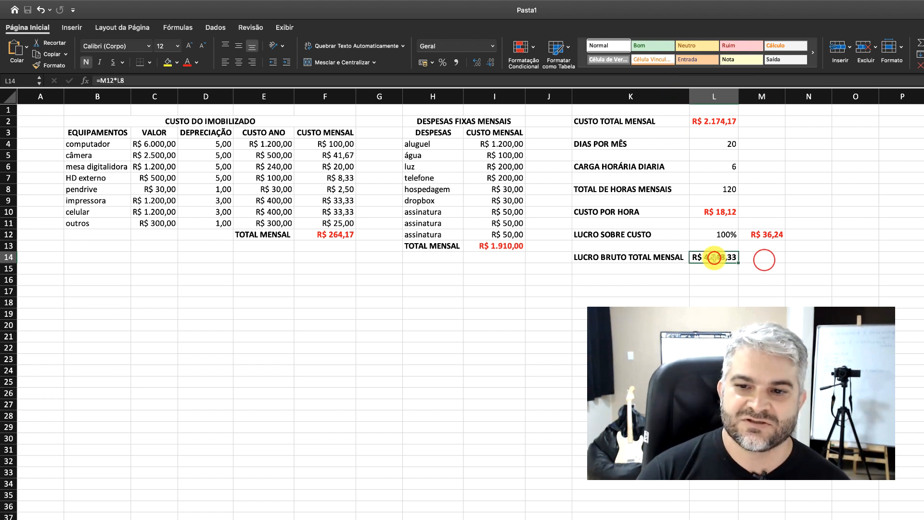
- Change the font color of the profit amounts in cells M12 and L14 to the standard blue
{"action": "left_click", "coordinate": [765, 235]}
{"action": "left_click", "coordinate": [196, 62]}
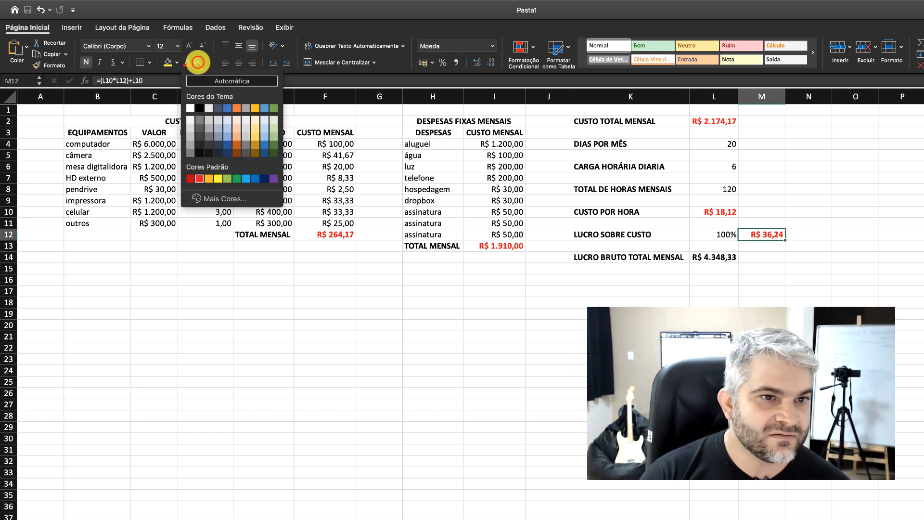
{"action": "left_click", "coordinate": [264, 179]}
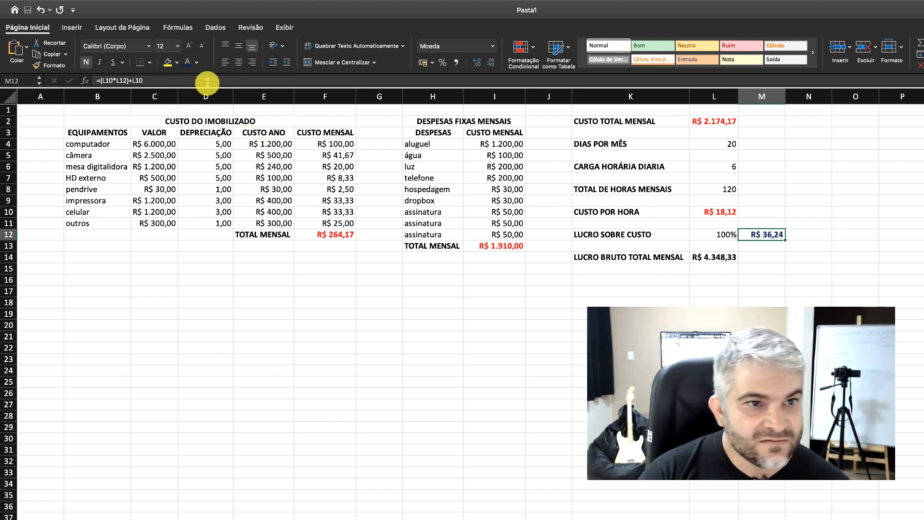
{"action": "left_click", "coordinate": [196, 62]}
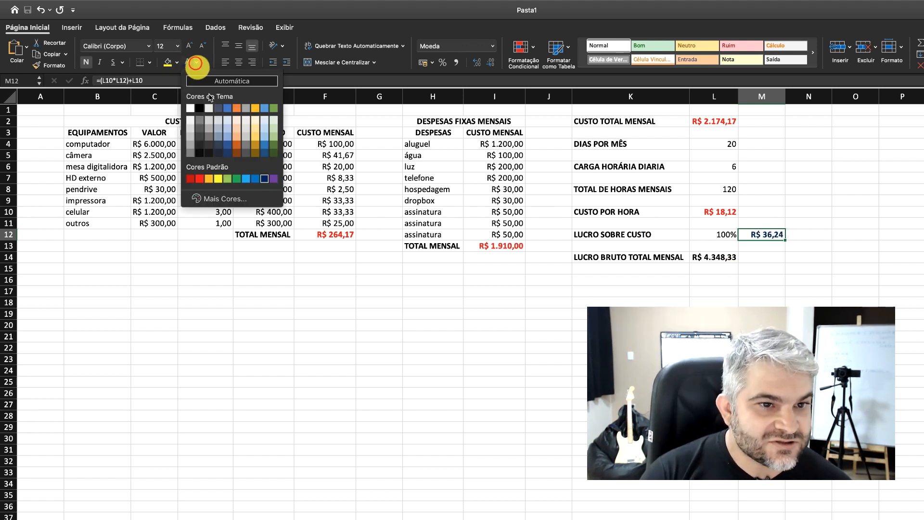
{"action": "left_click", "coordinate": [255, 179]}
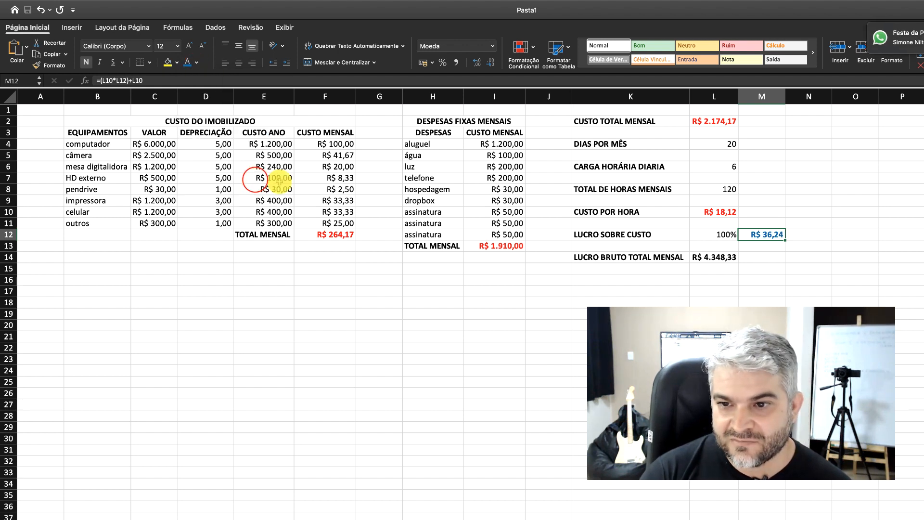
{"action": "left_click", "coordinate": [720, 258]}
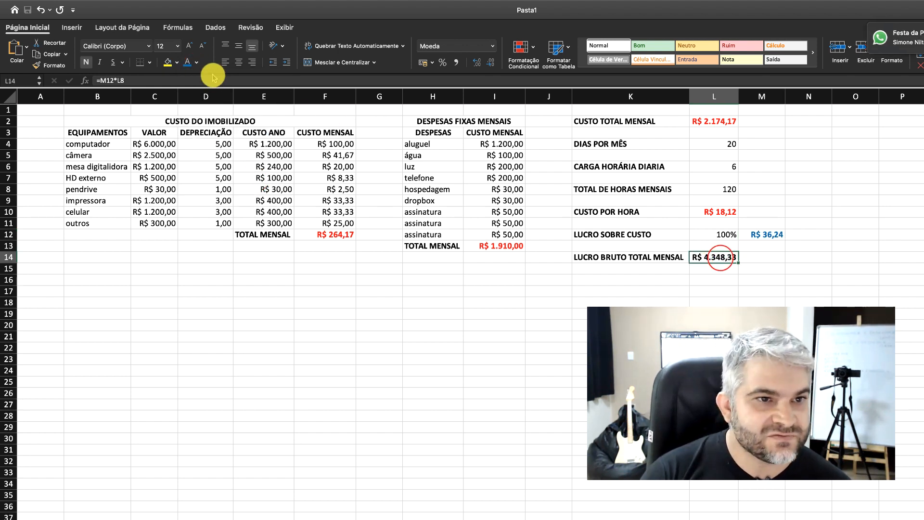
{"action": "left_click", "coordinate": [187, 62]}
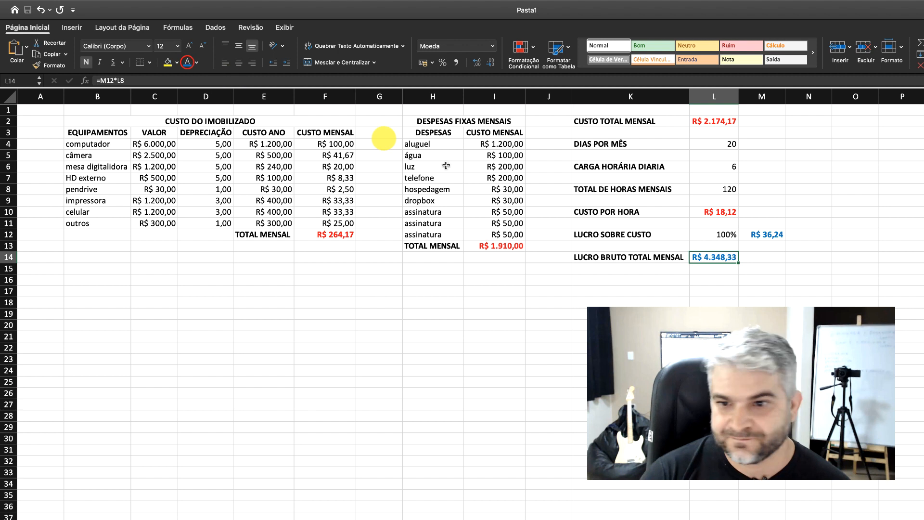
{"action": "left_click", "coordinate": [765, 259]}
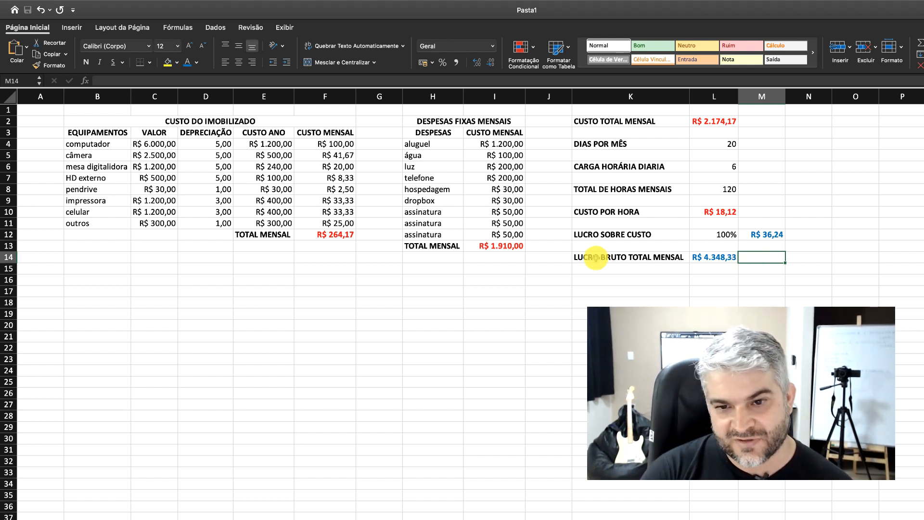
{"action": "left_click", "coordinate": [610, 258]}
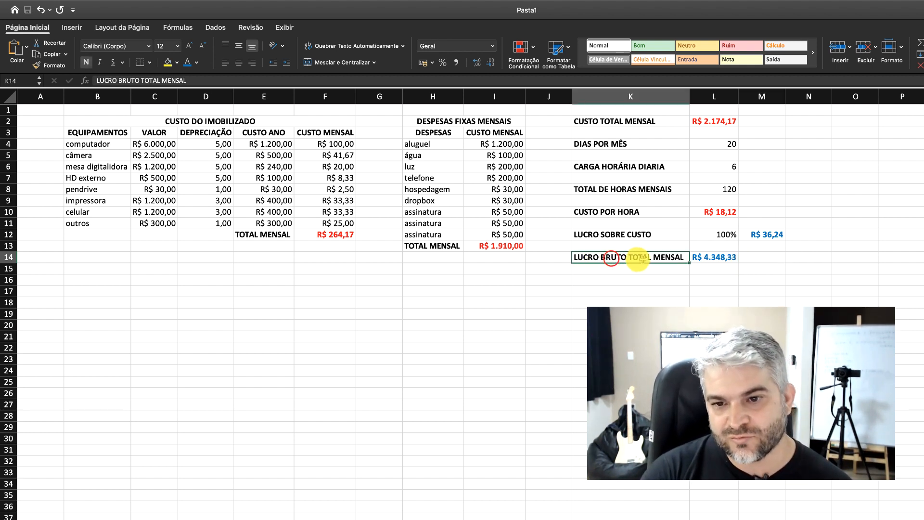
{"action": "left_click", "coordinate": [724, 257]}
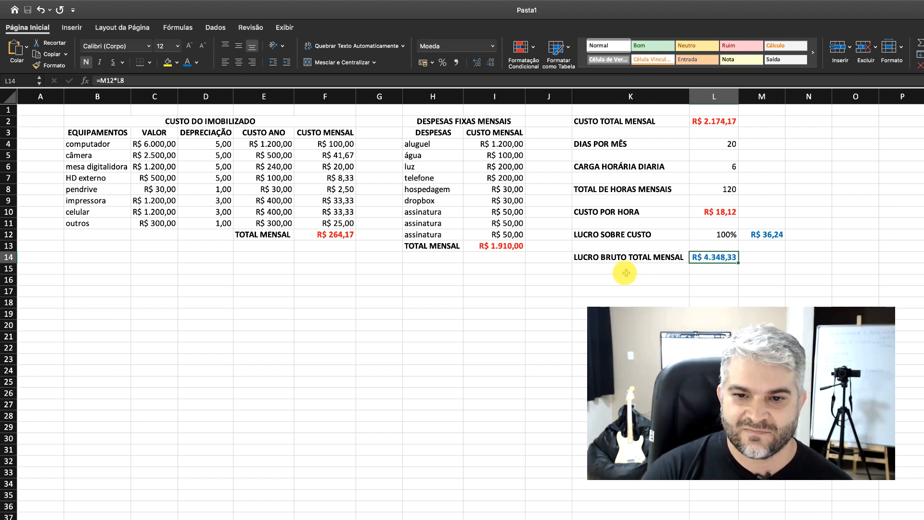
- Enter the label LUCRO LIQUIDO MENSAL in cell K16 and make it bold
{"action": "left_click", "coordinate": [595, 282]}
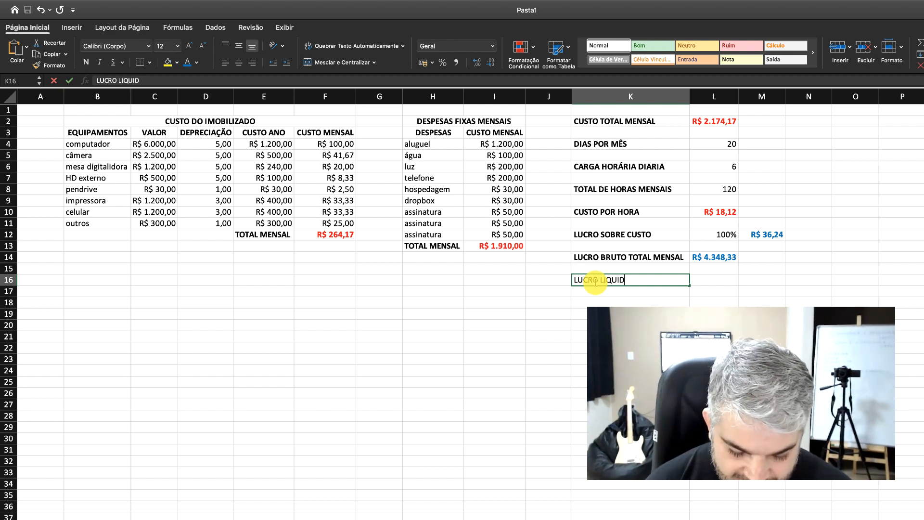
{"action": "type", "text": "L"}
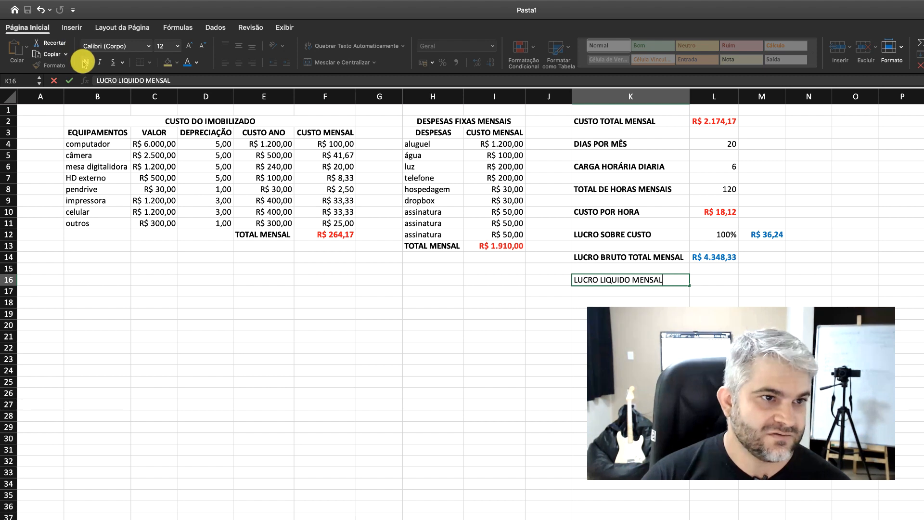
{"action": "left_click", "coordinate": [83, 62]}
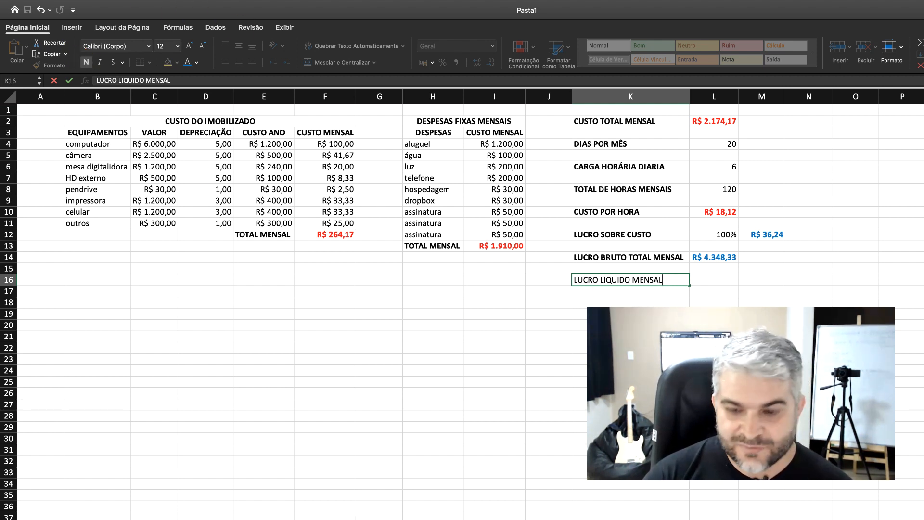
{"action": "key", "text": "Return"}
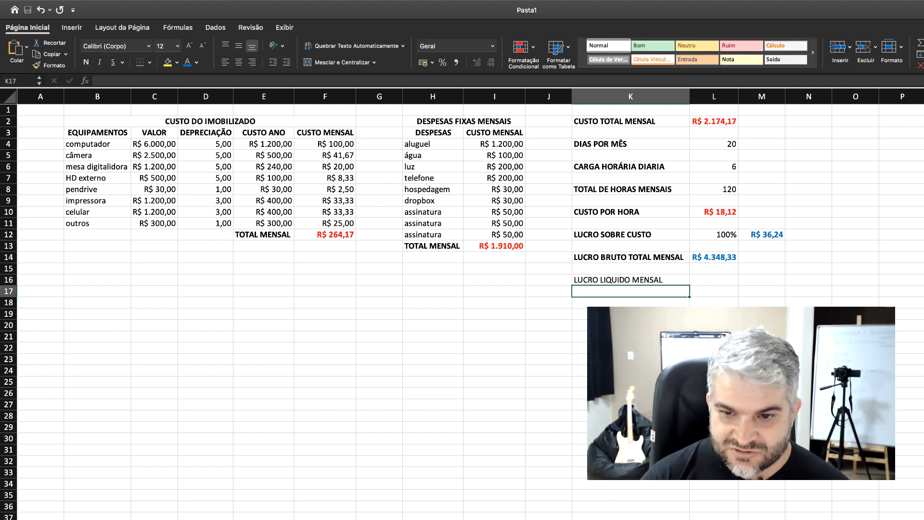
{"action": "left_click", "coordinate": [662, 278]}
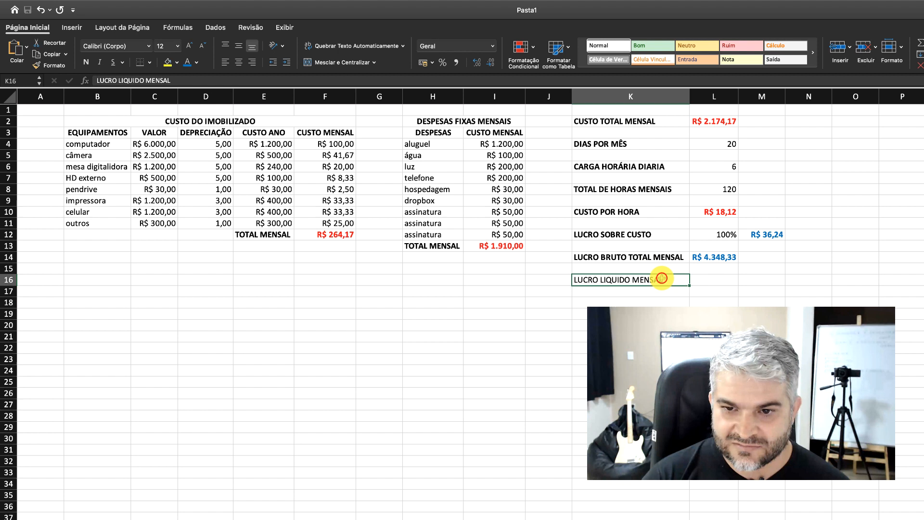
{"action": "left_click", "coordinate": [86, 62]}
- Calculate the monthly net profit in cell L16 with =L14-L2, subtracting the total monthly cost from the gross profit
{"action": "left_click", "coordinate": [717, 283]}
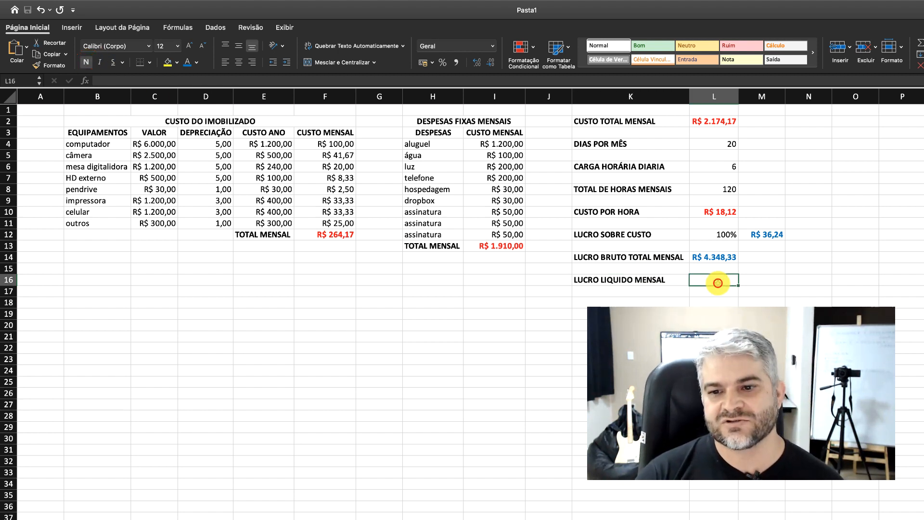
{"action": "left_click", "coordinate": [721, 258]}
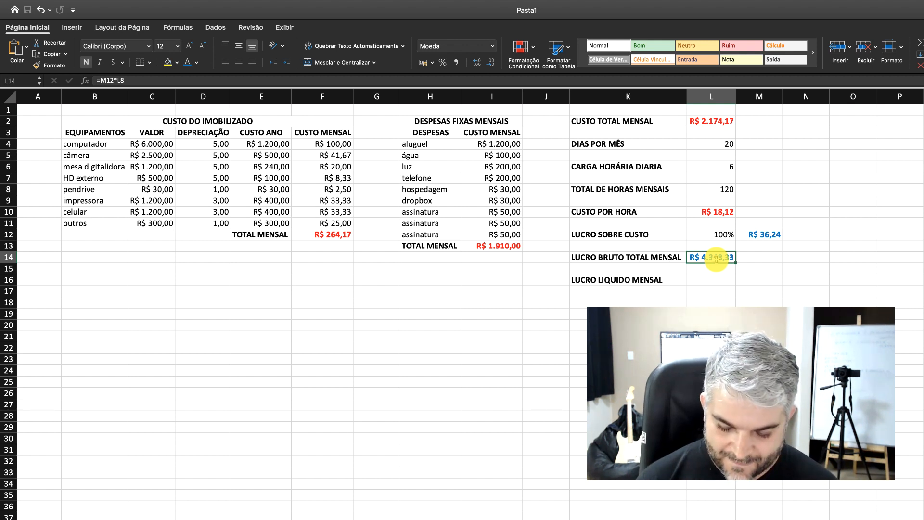
{"action": "left_click", "coordinate": [716, 121]}
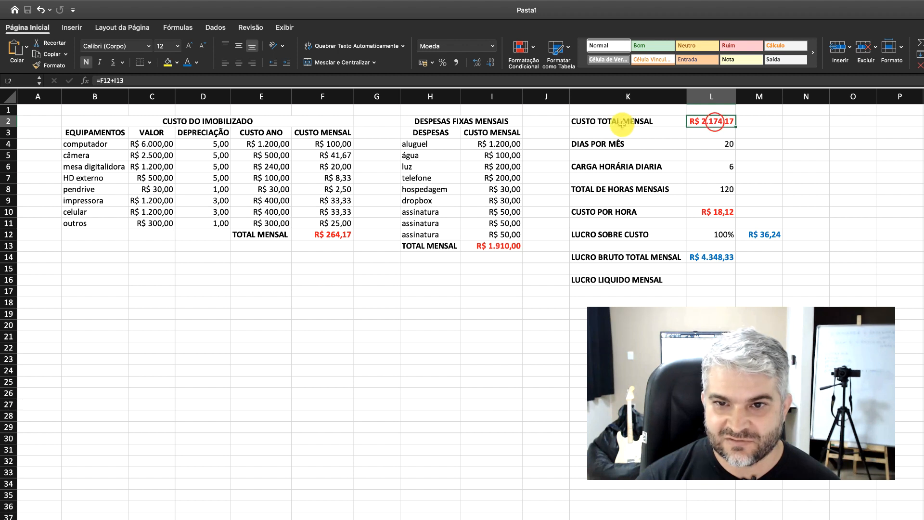
{"action": "left_click", "coordinate": [714, 281]}
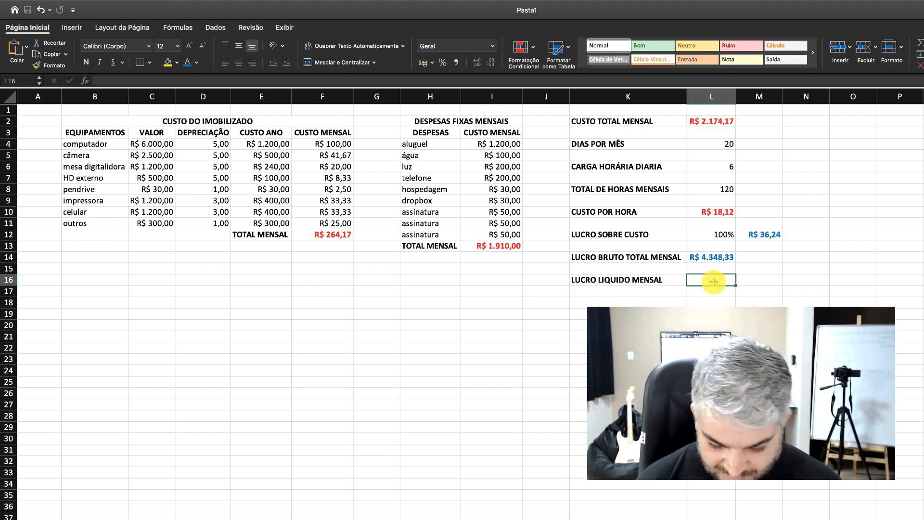
{"action": "type", "text": "="}
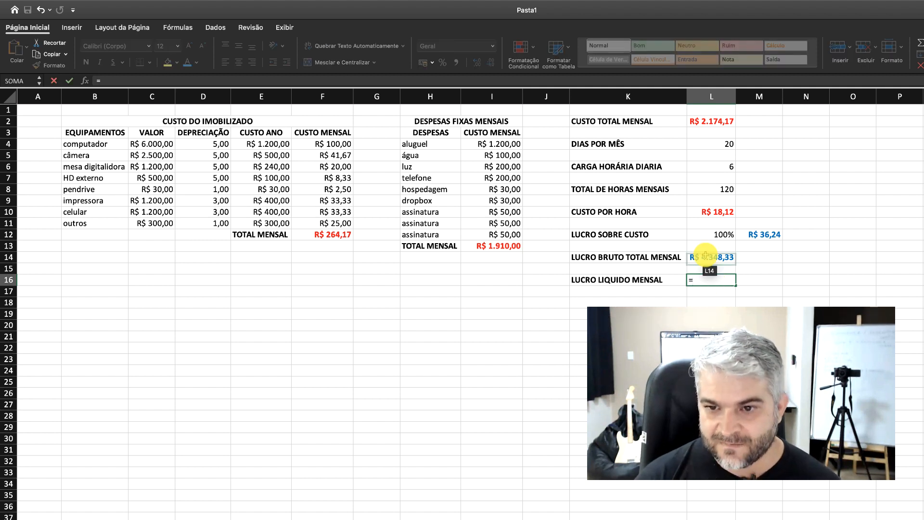
{"action": "left_click", "coordinate": [709, 258]}
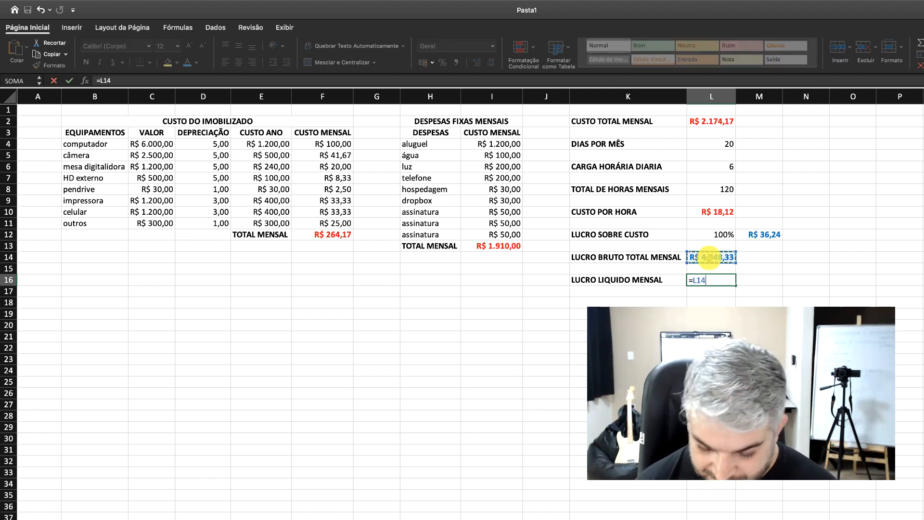
{"action": "type", "text": "-"}
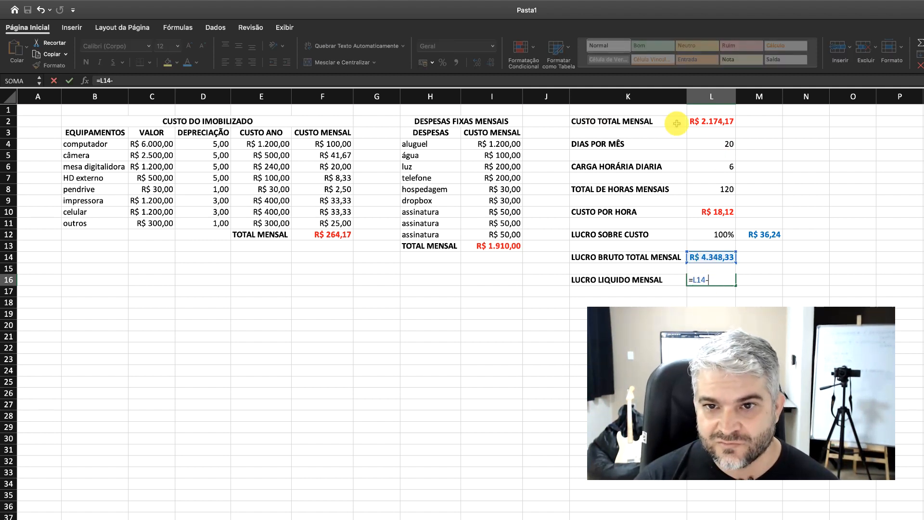
{"action": "left_click", "coordinate": [726, 122]}
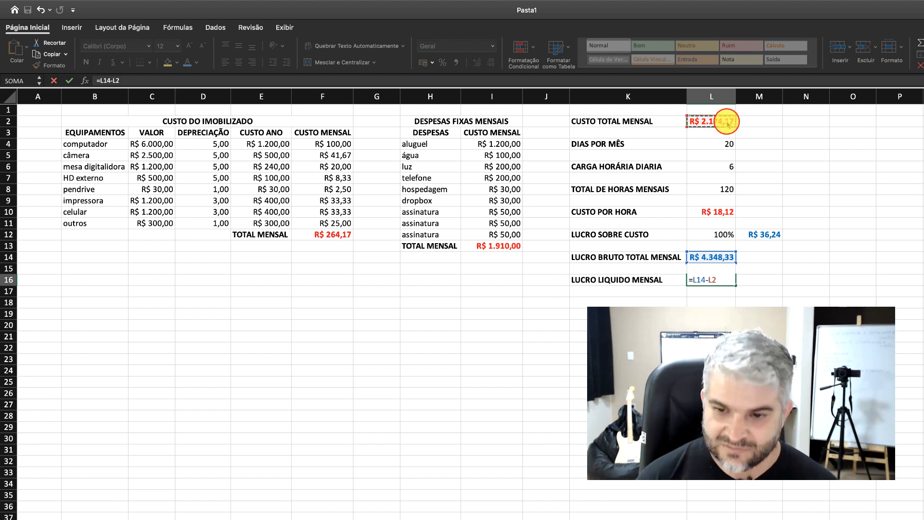
{"action": "key", "text": "Return"}
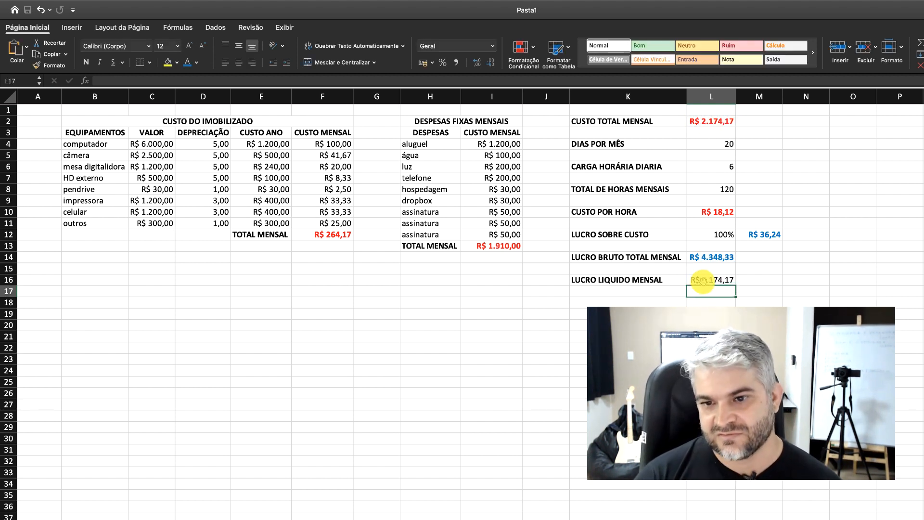
- Make the net profit amount in cell L16 bold and change its font color to the standard green
{"action": "left_click", "coordinate": [702, 280]}
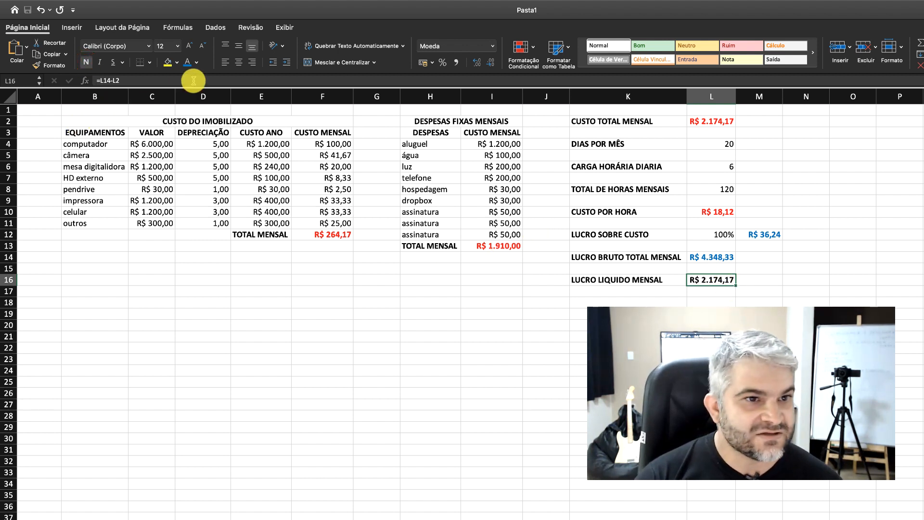
{"action": "left_click", "coordinate": [197, 62]}
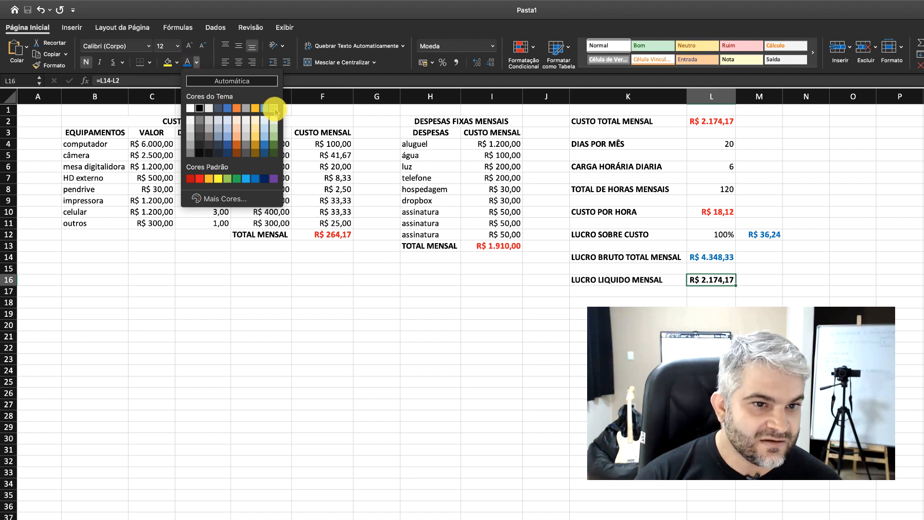
{"action": "left_click", "coordinate": [237, 178]}
{"action": "left_click", "coordinate": [762, 279]}
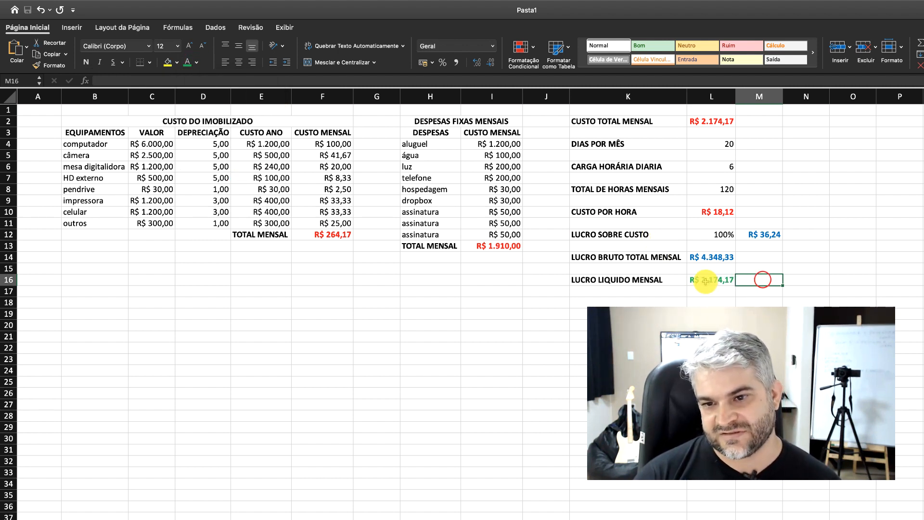
{"action": "left_click", "coordinate": [705, 281]}
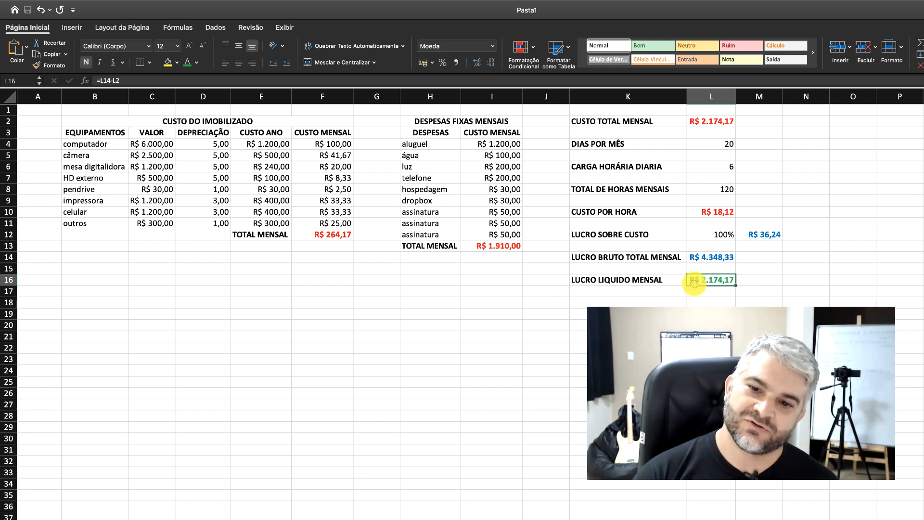
- Set the profit over cost percentage in cell L12 to 120%
{"action": "left_click", "coordinate": [719, 234]}
{"action": "double_click", "coordinate": [721, 234]}
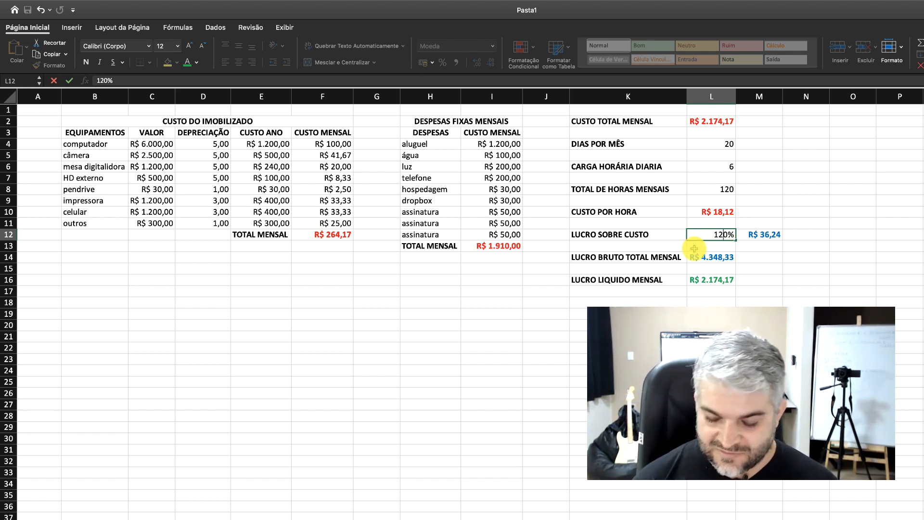
{"action": "key", "text": "Return"}
{"action": "left_click", "coordinate": [712, 281]}
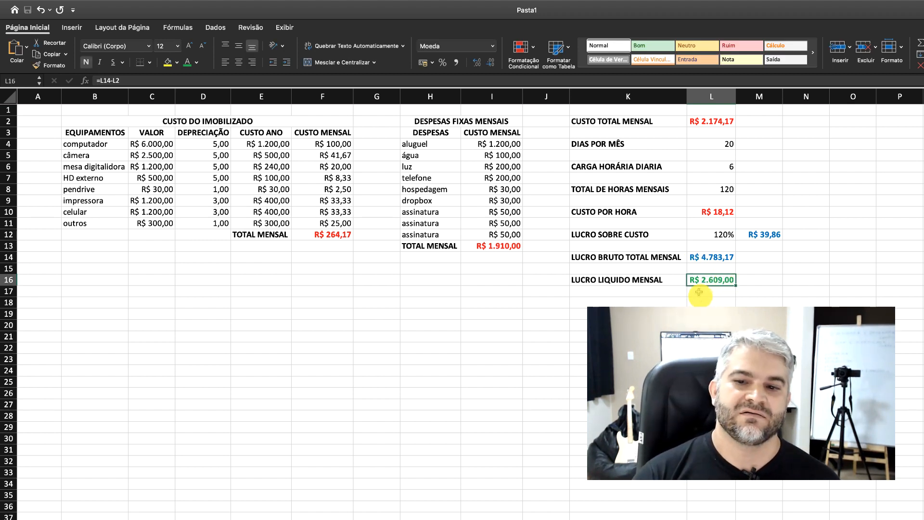
- Examine the hourly rate, gross profit and net profit amounts in cells M12, L14 and L16
{"action": "left_click", "coordinate": [710, 258]}
{"action": "left_click", "coordinate": [713, 280]}
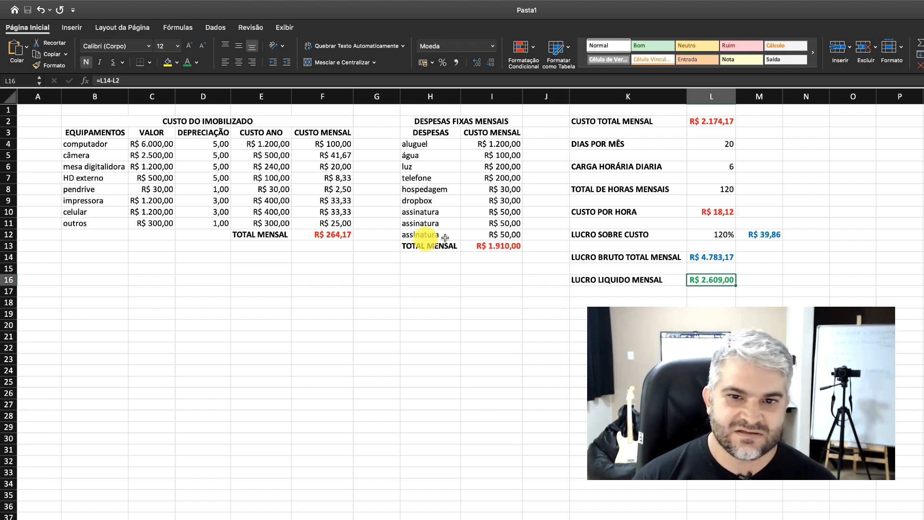
{"action": "left_click", "coordinate": [725, 233]}
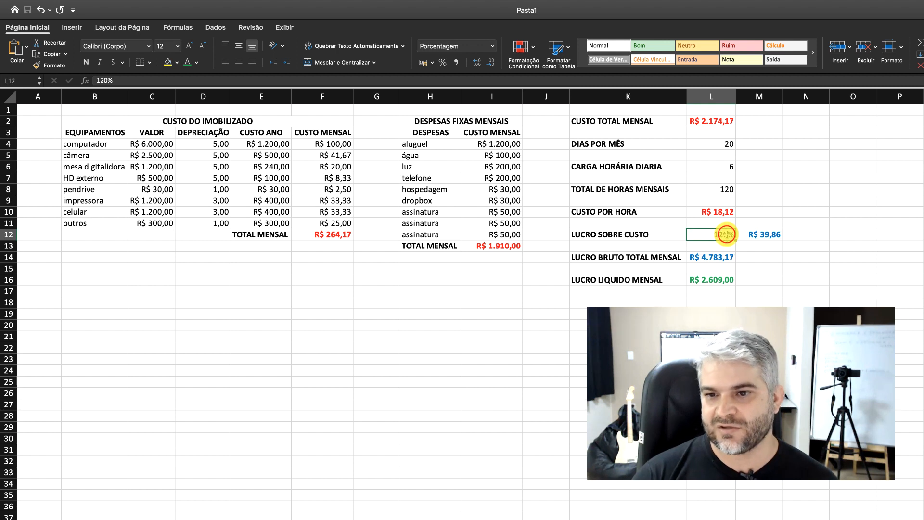
{"action": "left_click", "coordinate": [766, 233]}
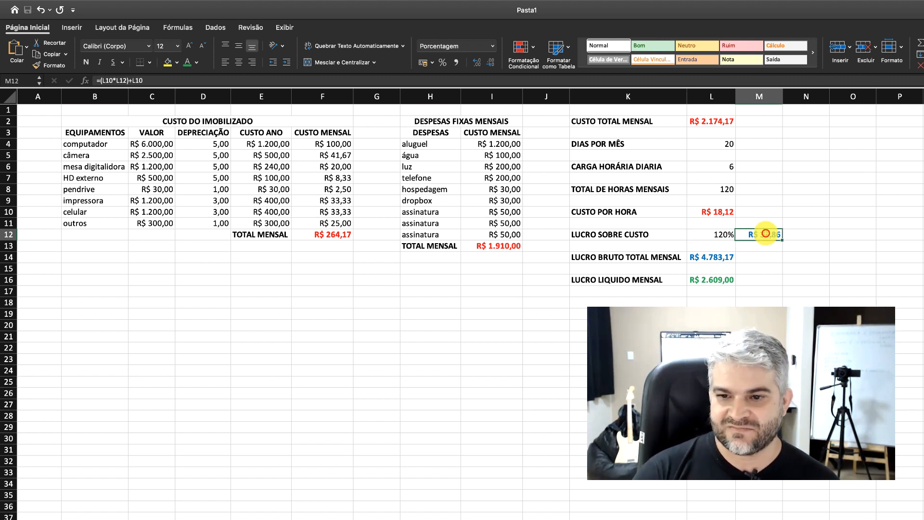
{"action": "left_click", "coordinate": [704, 279]}
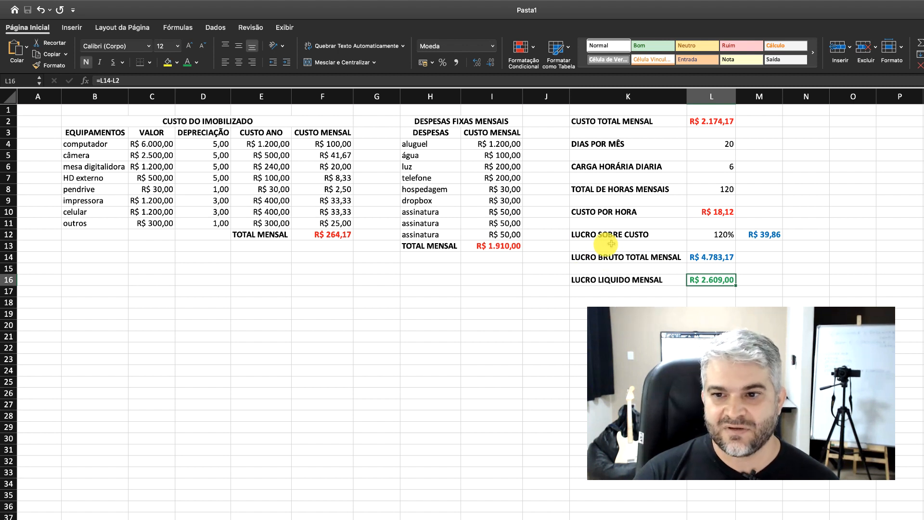
{"action": "left_click", "coordinate": [770, 235]}
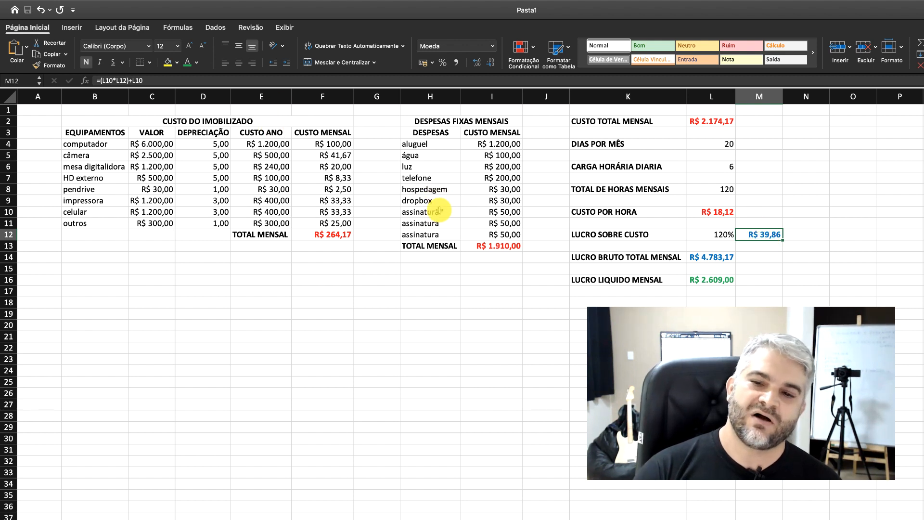
{"action": "left_click", "coordinate": [727, 280]}
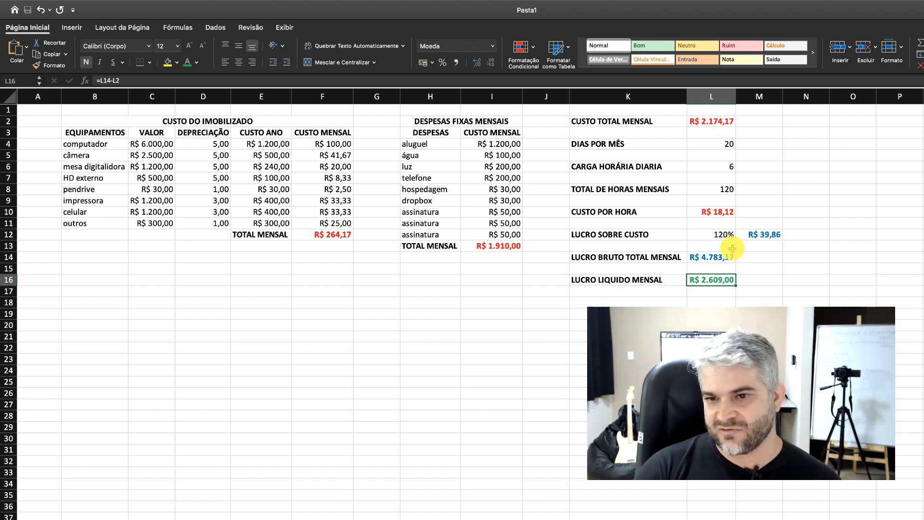
- Set the profit over cost percentage in cell L12 to 150% and check the gross and net profit amounts
{"action": "double_click", "coordinate": [719, 235]}
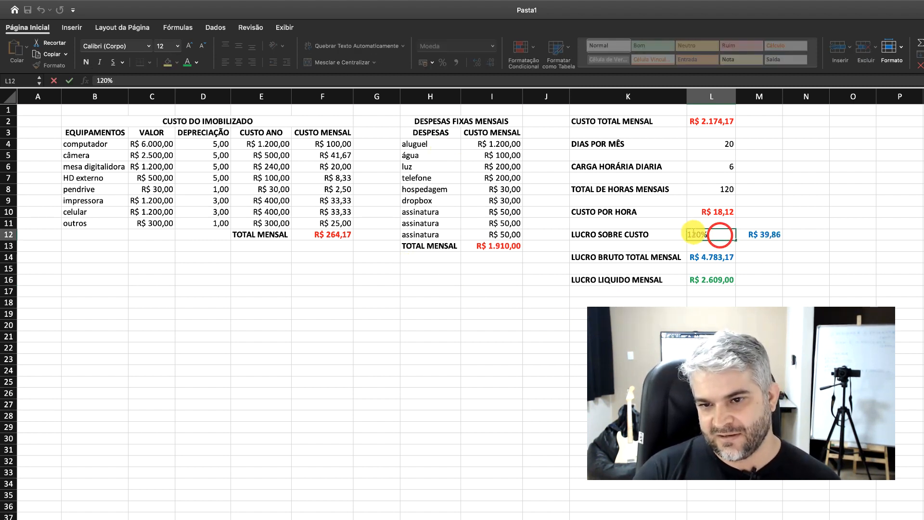
{"action": "left_click", "coordinate": [414, 268]}
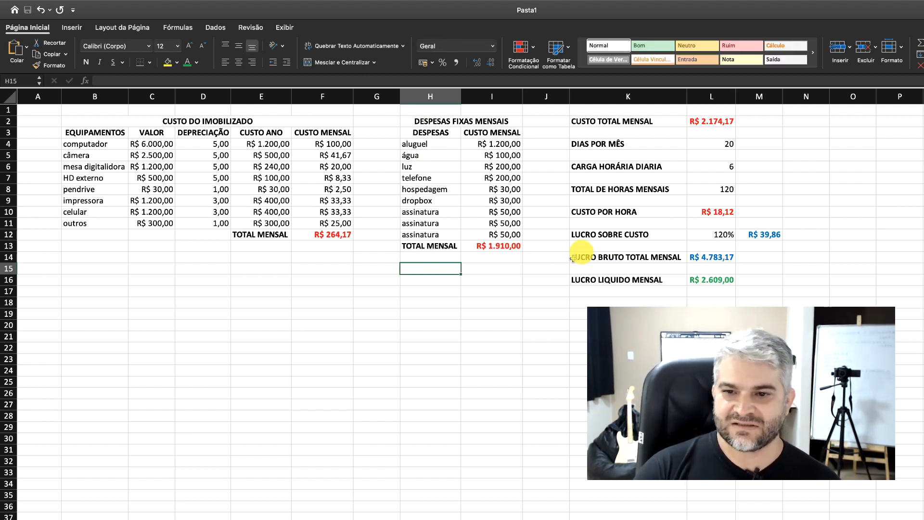
{"action": "left_click", "coordinate": [722, 235]}
{"action": "double_click", "coordinate": [723, 234]}
{"action": "left_click", "coordinate": [695, 235]}
{"action": "key", "text": "BackSpace"}
{"action": "type", "text": "5"}
{"action": "key", "text": "Return"}
{"action": "left_click", "coordinate": [705, 258]}
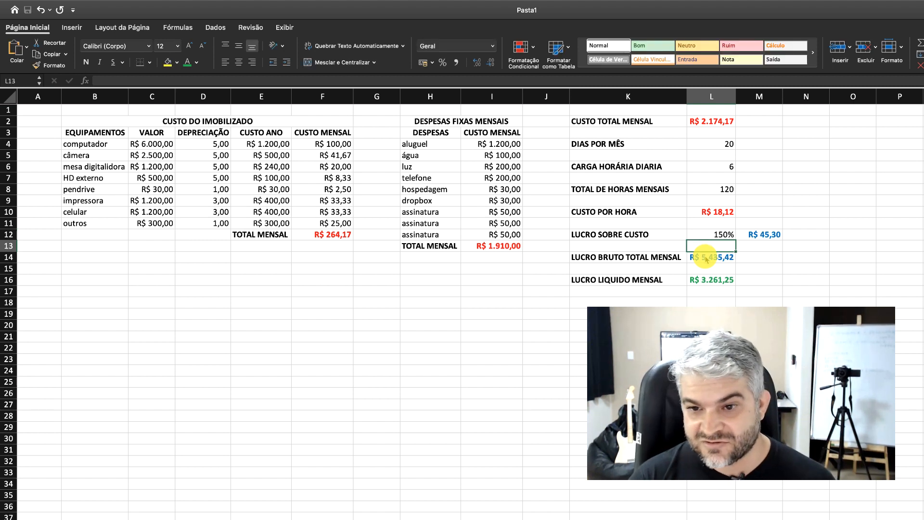
{"action": "left_click", "coordinate": [711, 283]}
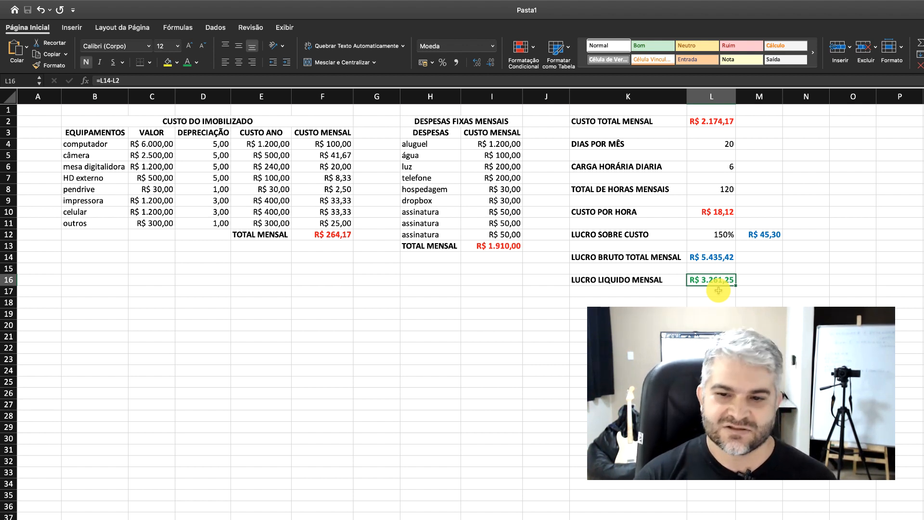
{"action": "left_click", "coordinate": [754, 281]}
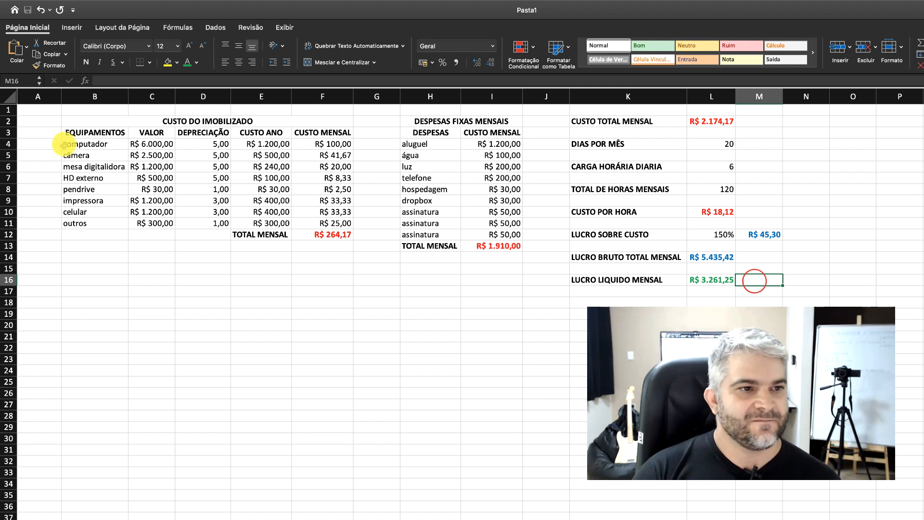
{"action": "left_click", "coordinate": [71, 110]}
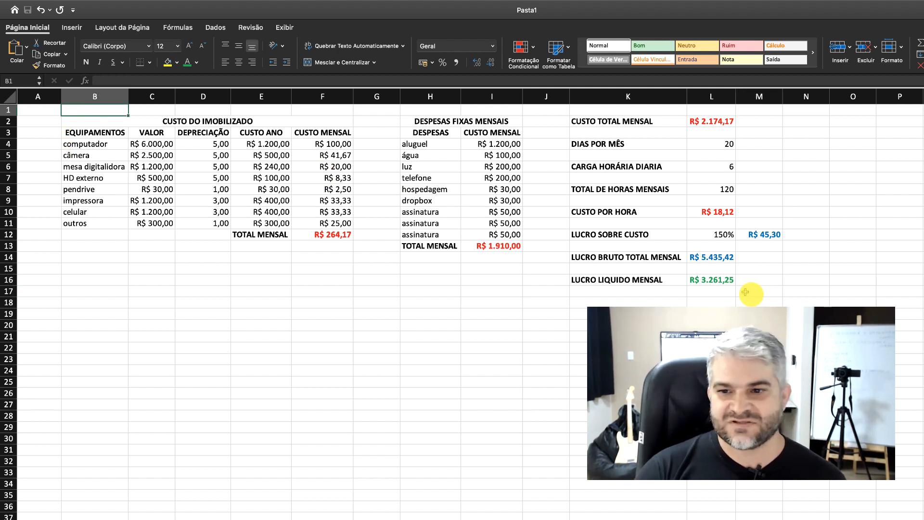
{"action": "left_click", "coordinate": [767, 283], "text": "shift"}
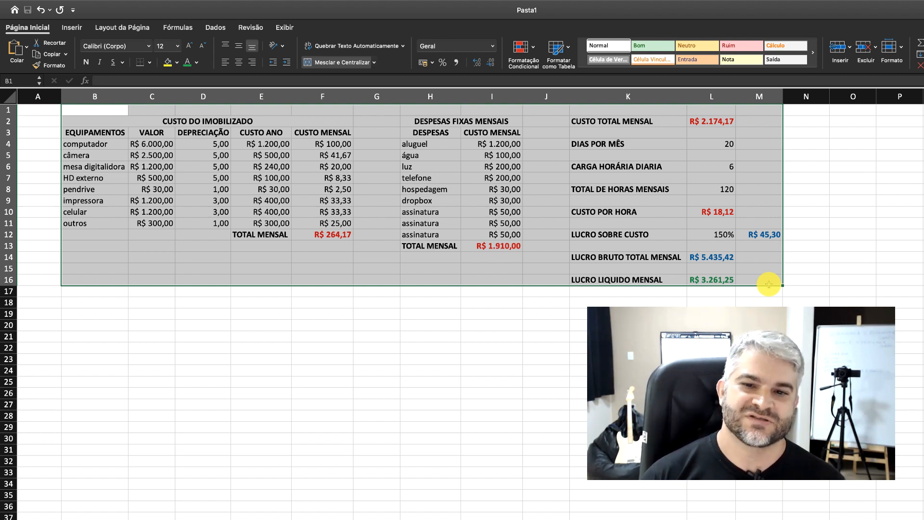
{"action": "left_click", "coordinate": [764, 303]}
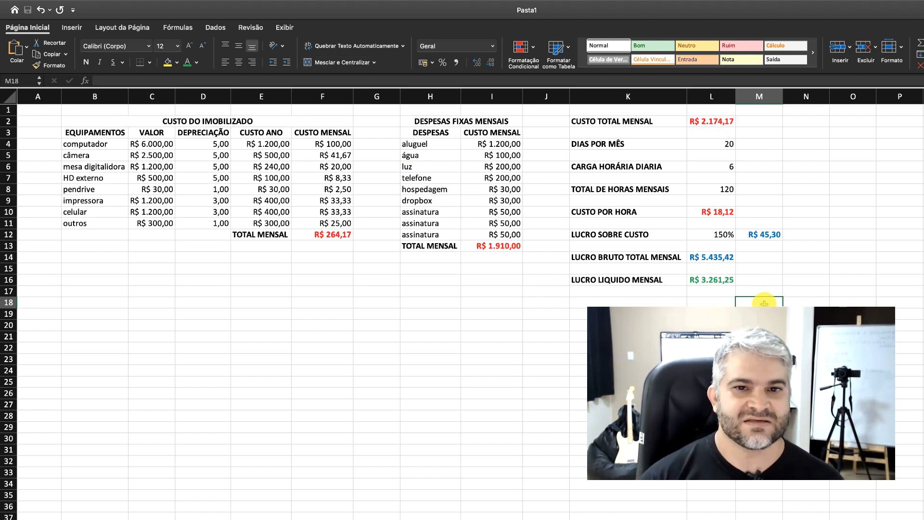
{"action": "left_click", "coordinate": [754, 121]}
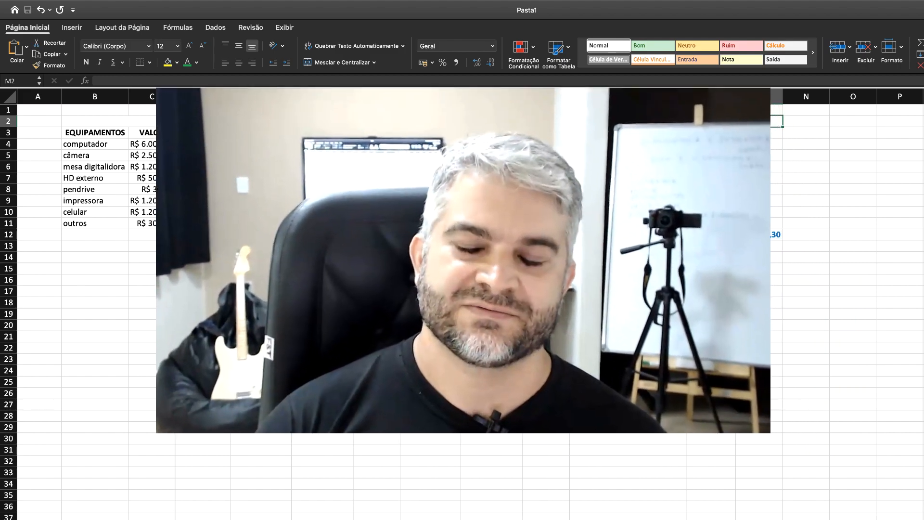